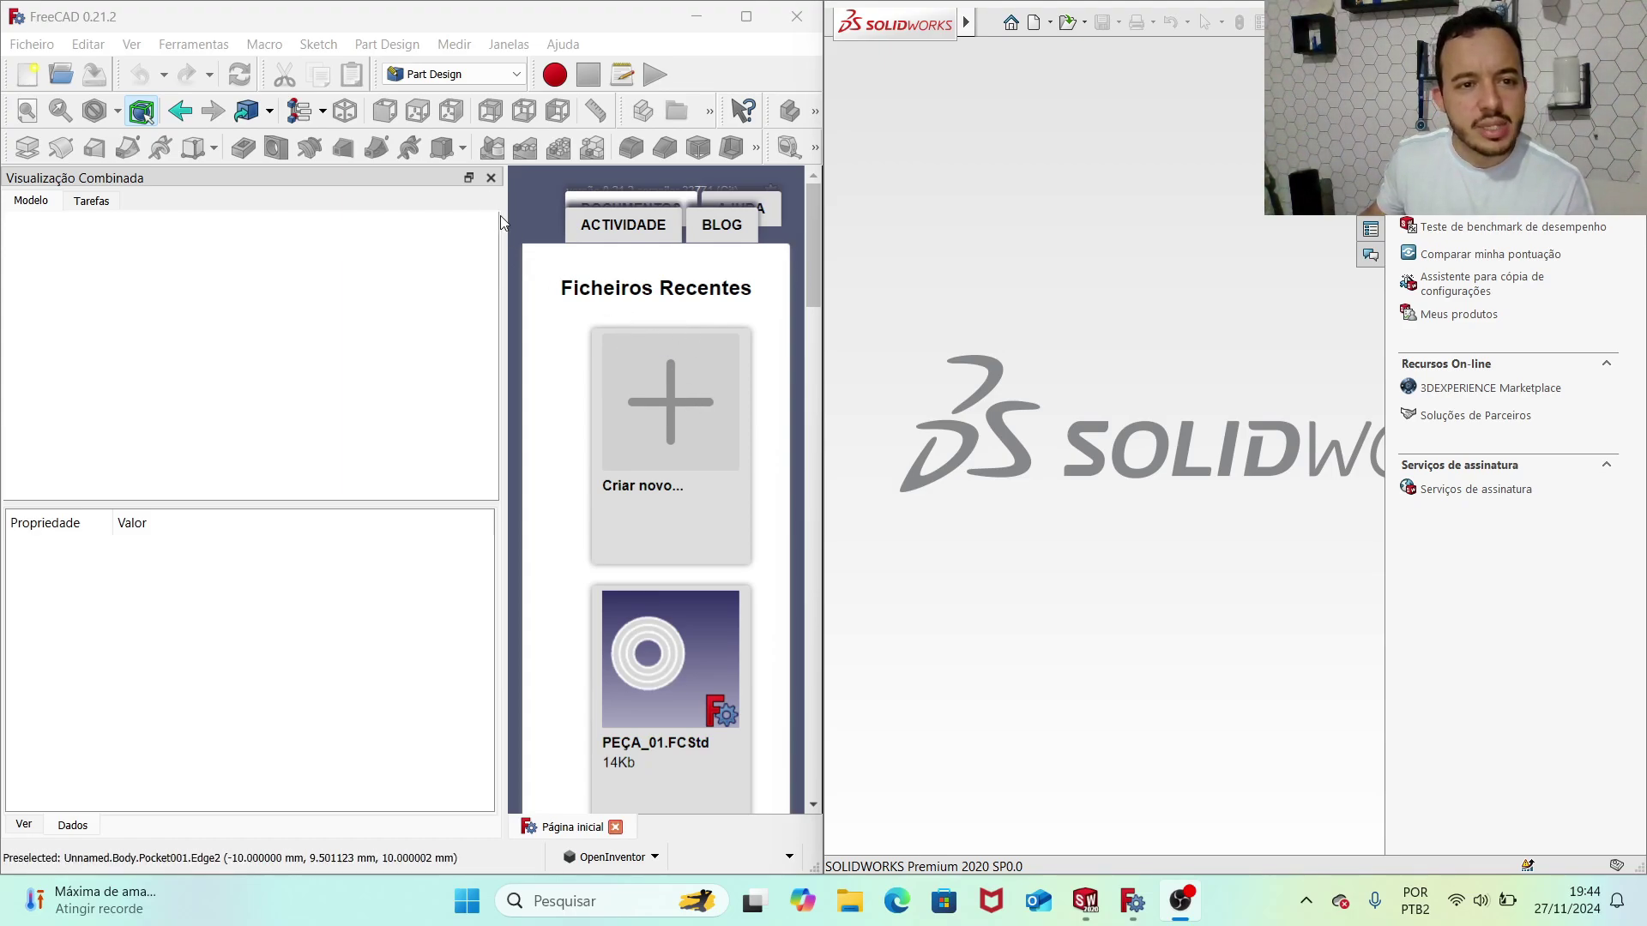
# Step: Shrink FreeCAD's Combined View panel so the start page gets more room, then focus SolidWorks
pyautogui.moveTo(504, 223); pyautogui.dragTo(175, 225)
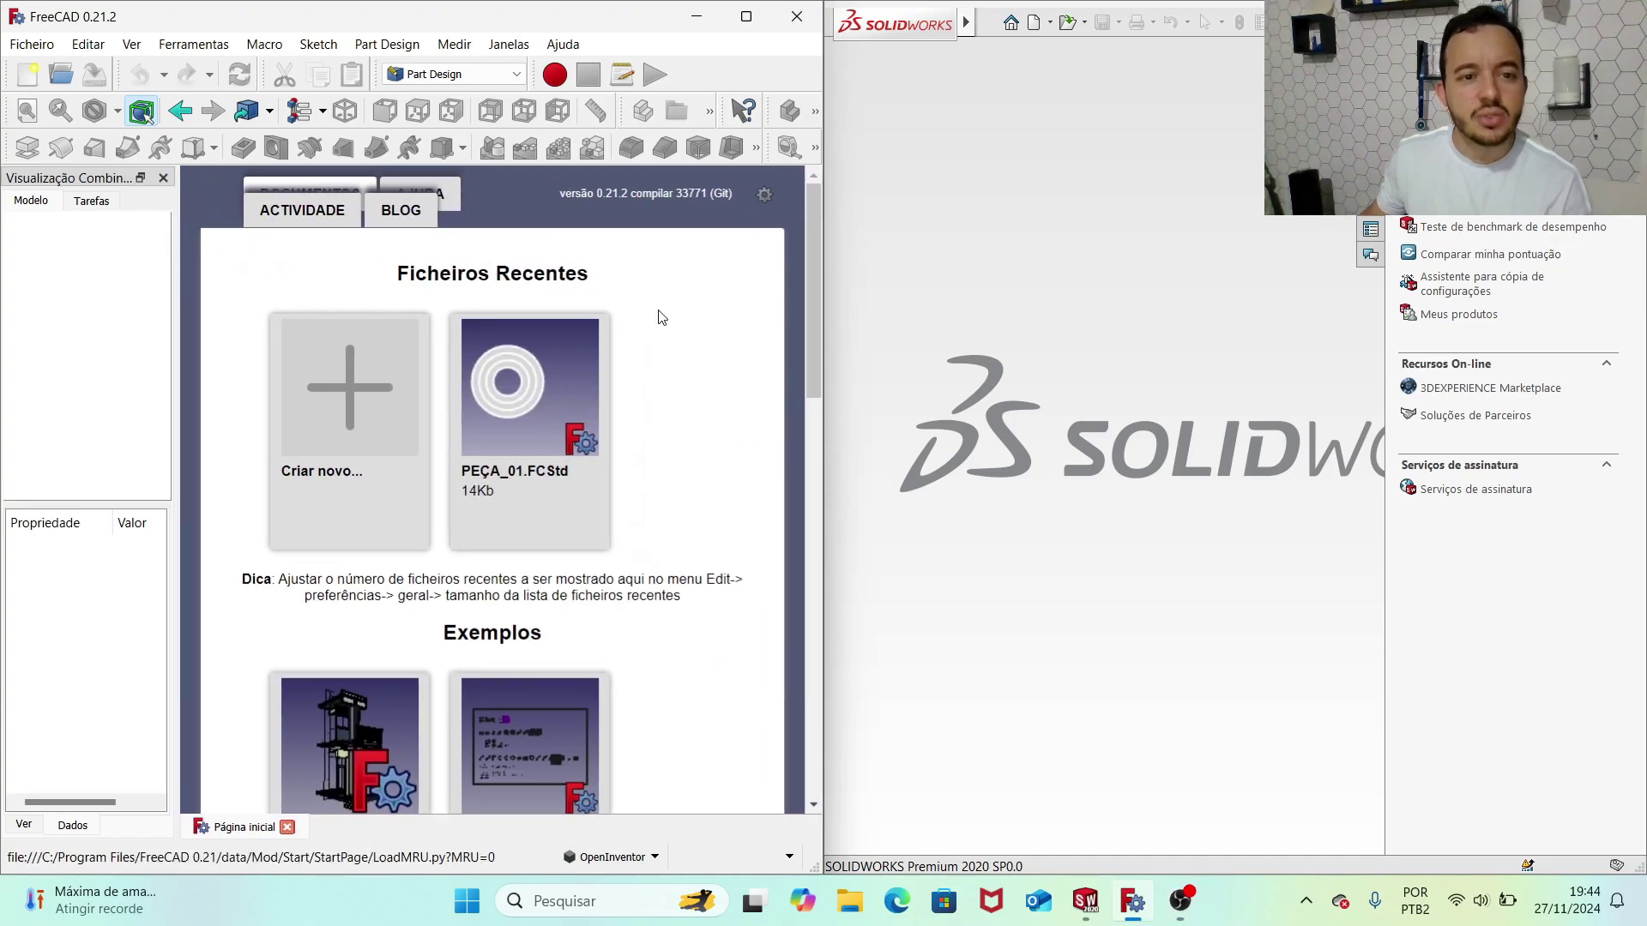
pyautogui.click(1383, 498)
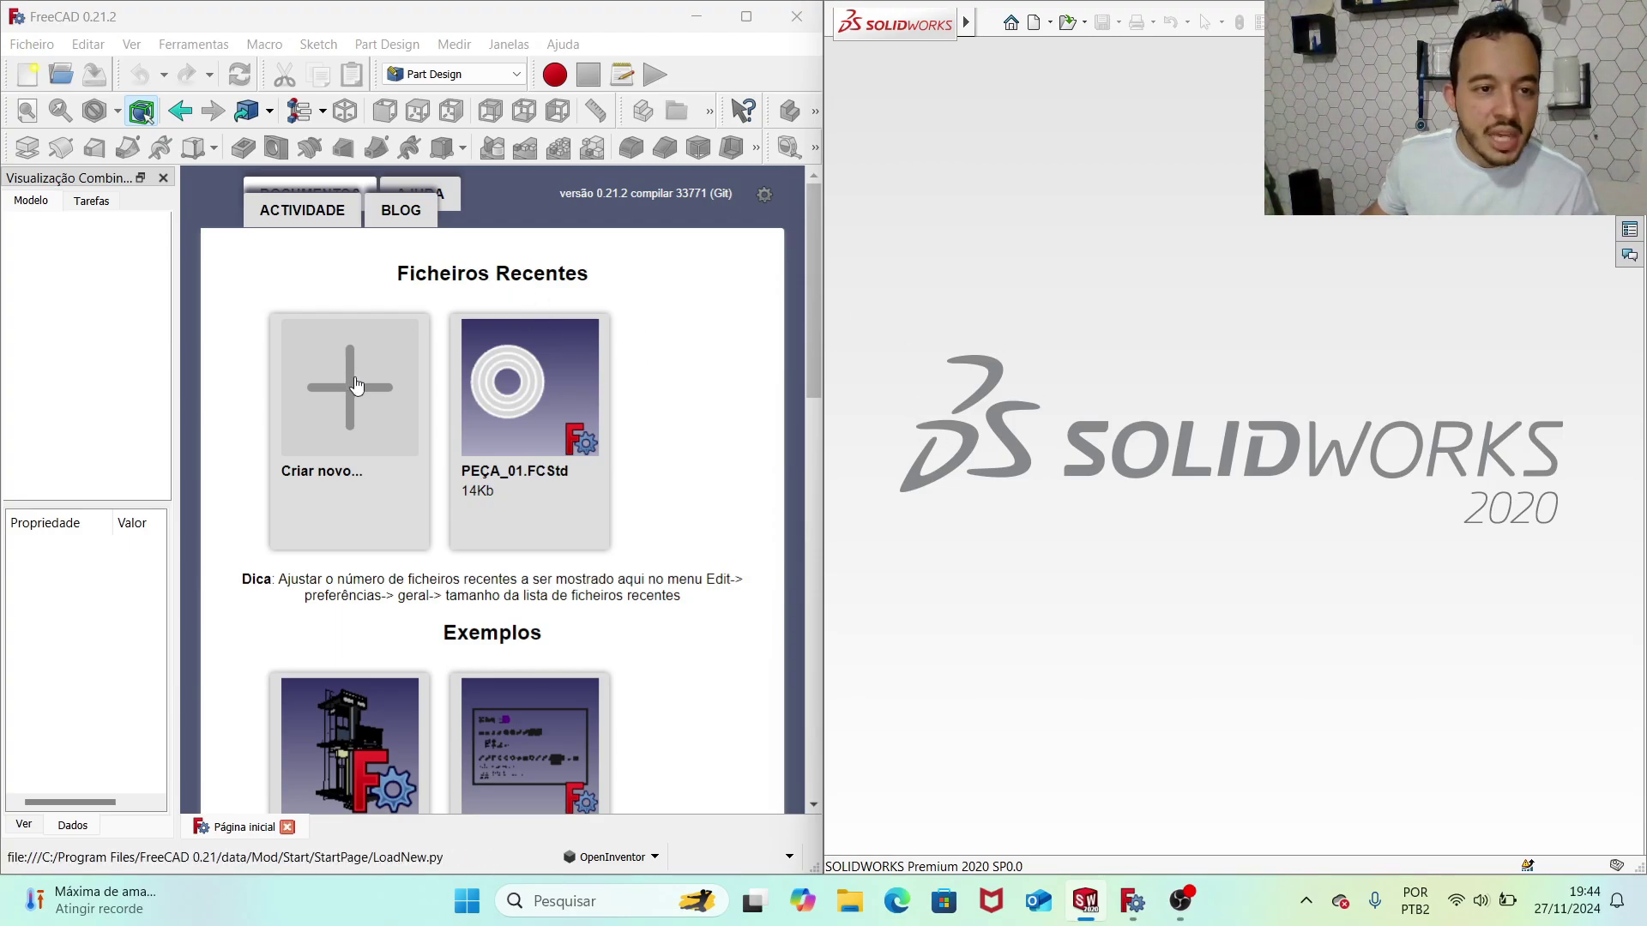
# Step: Create a new Unnamed FreeCAD document with Part Design kept as the workbench
pyautogui.click(81, 26)
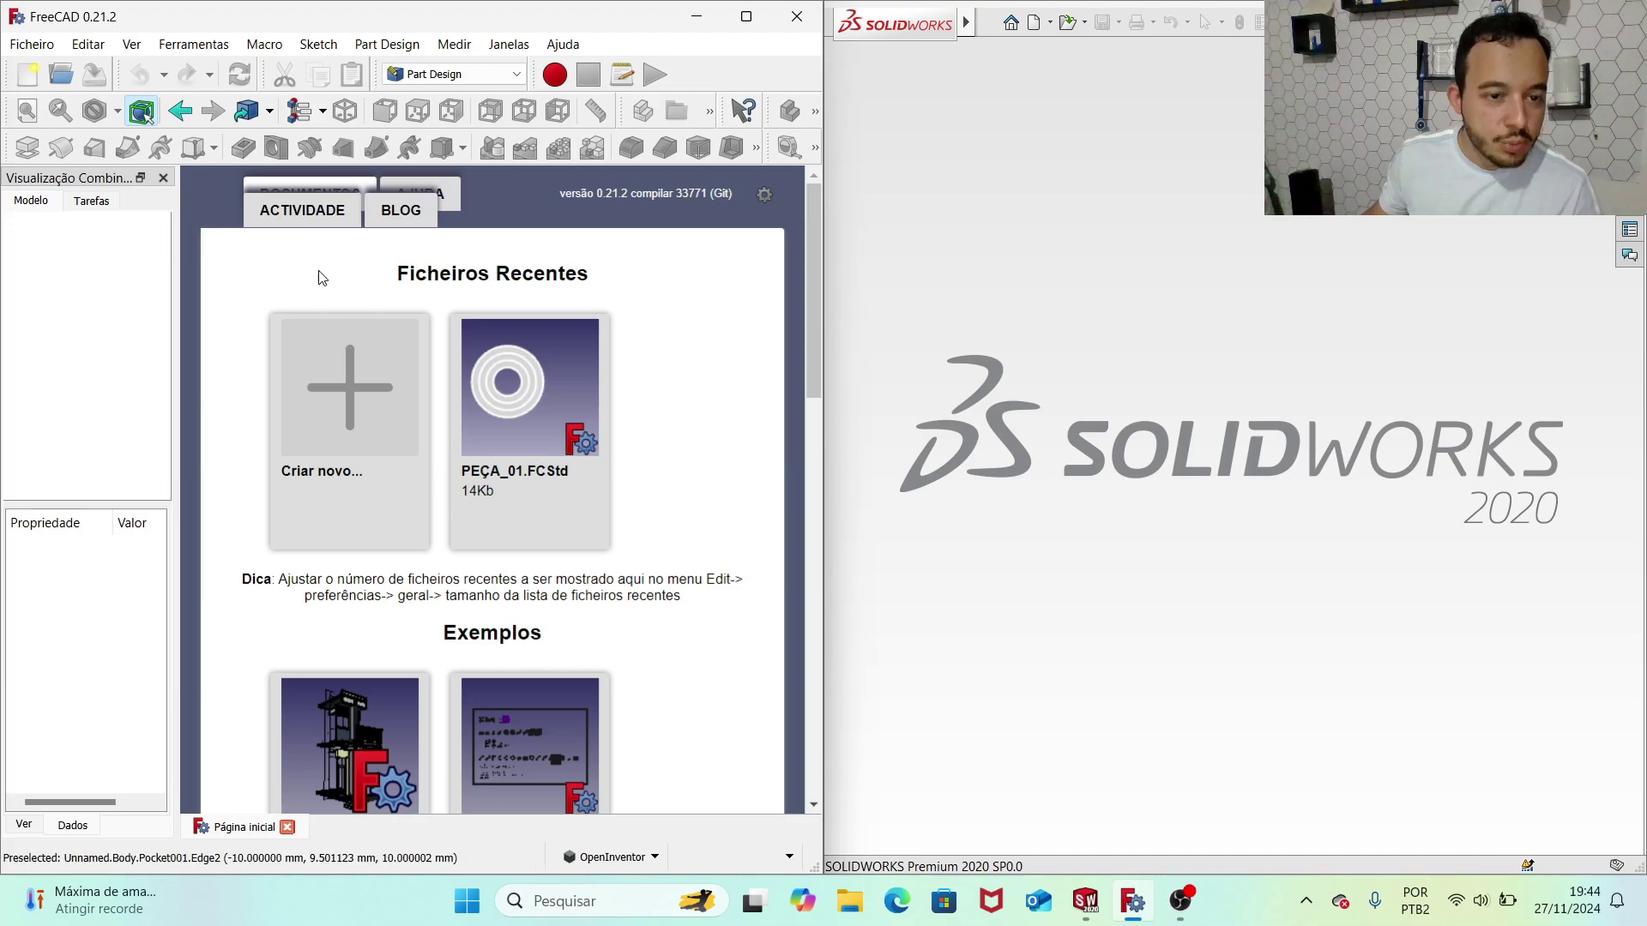
pyautogui.click(369, 412)
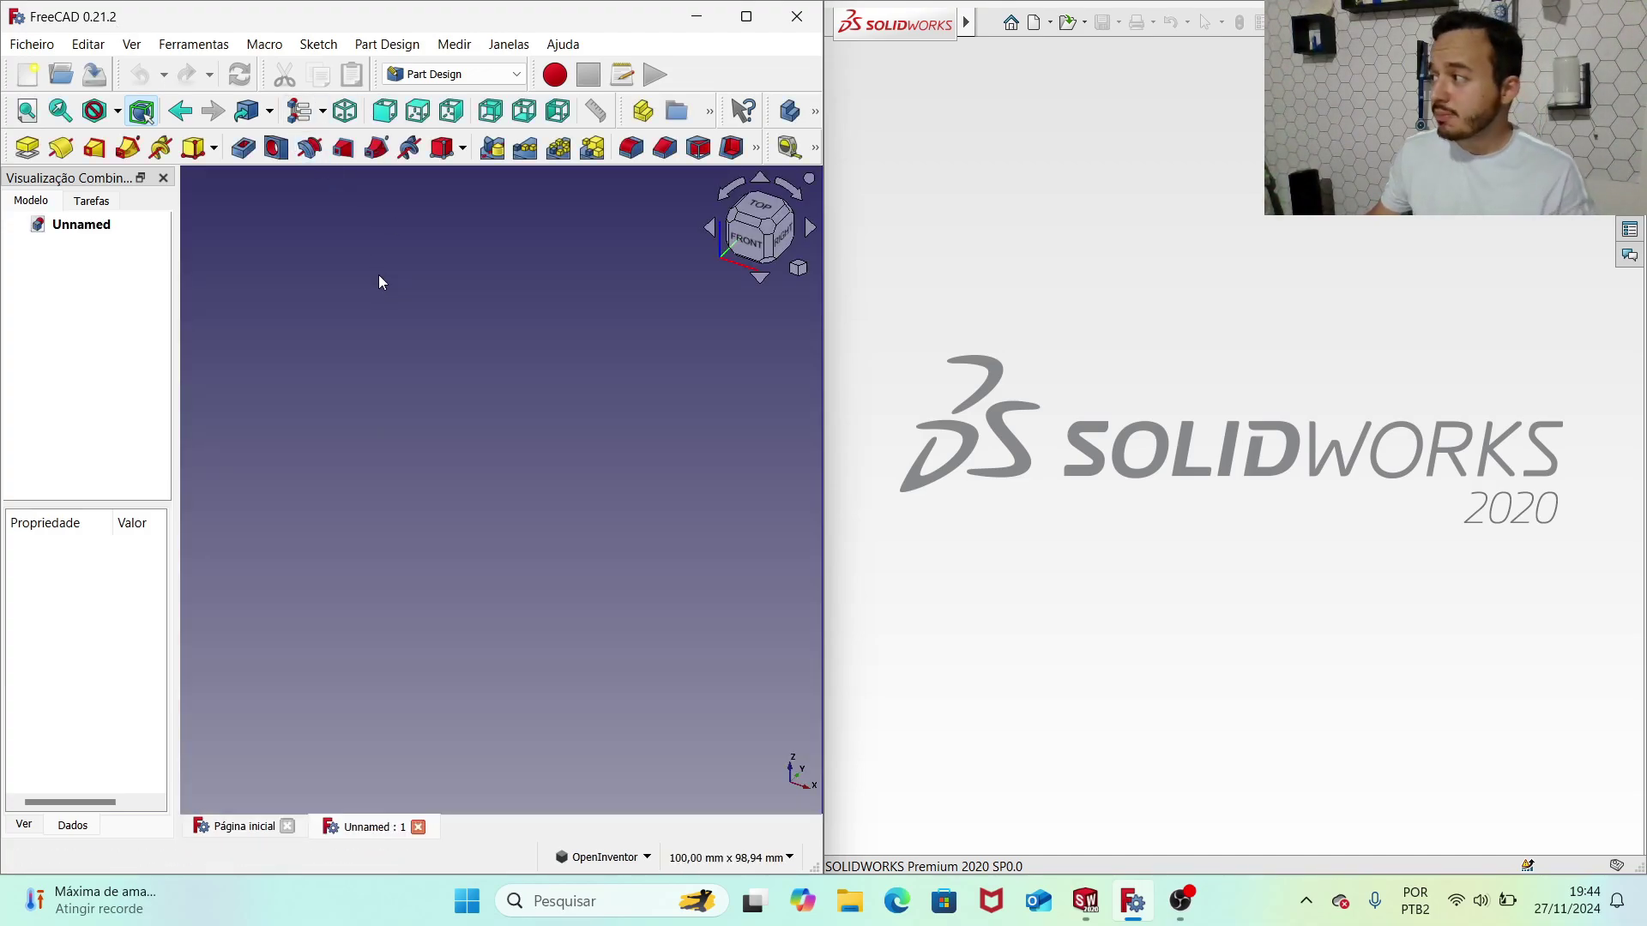
pyautogui.click(455, 77)
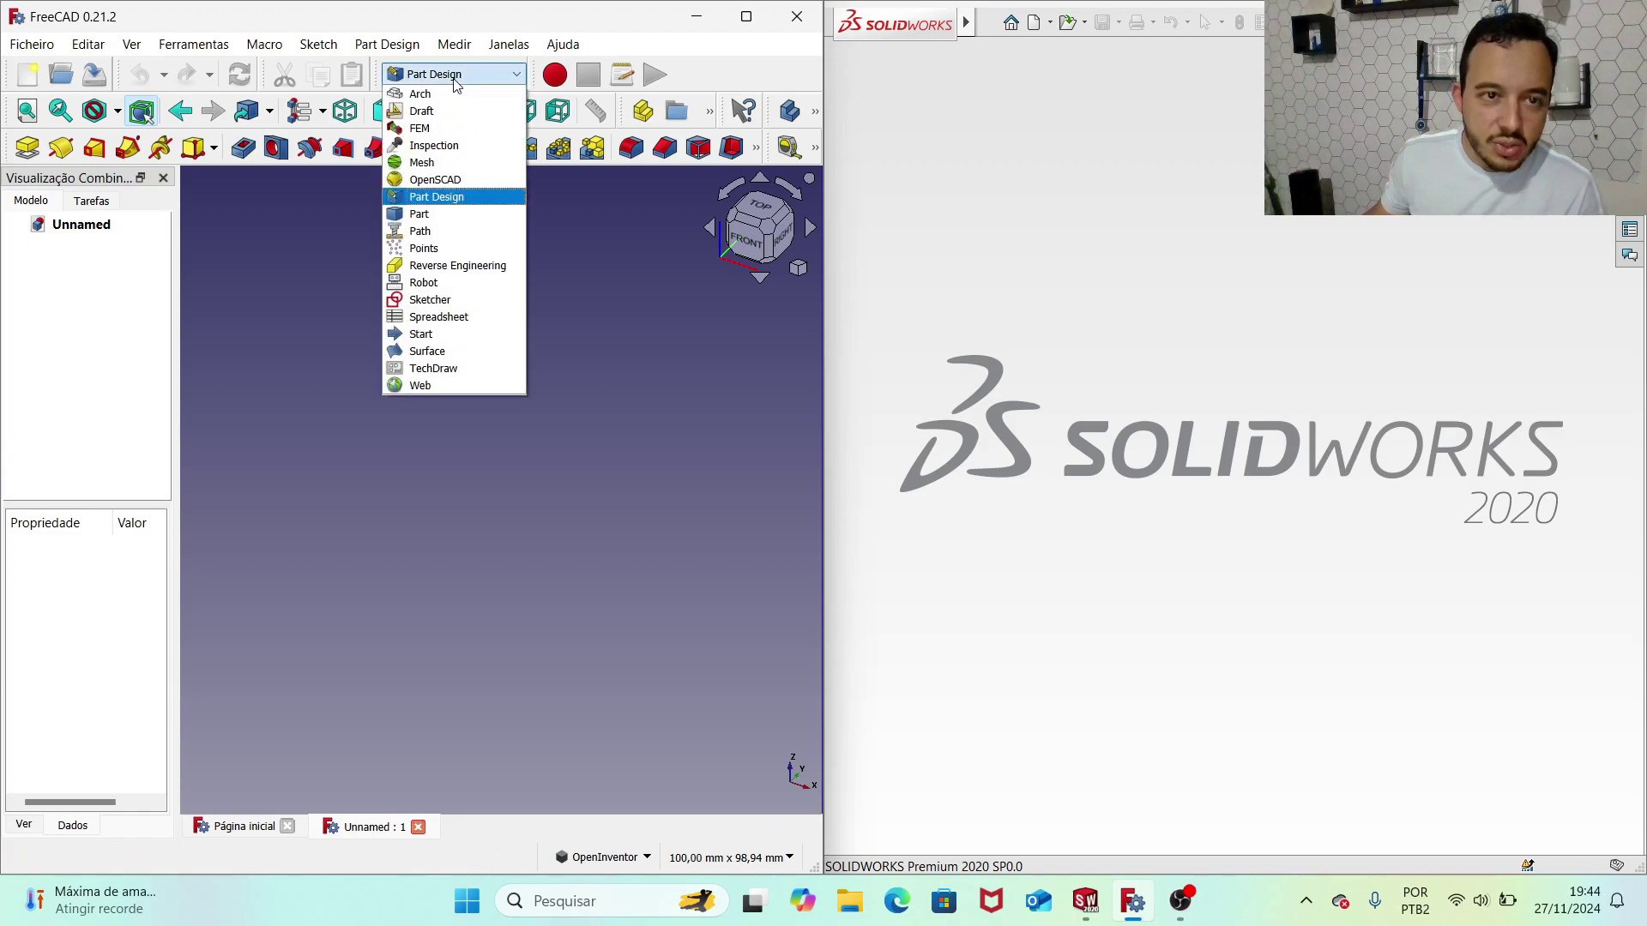
pyautogui.click(455, 199)
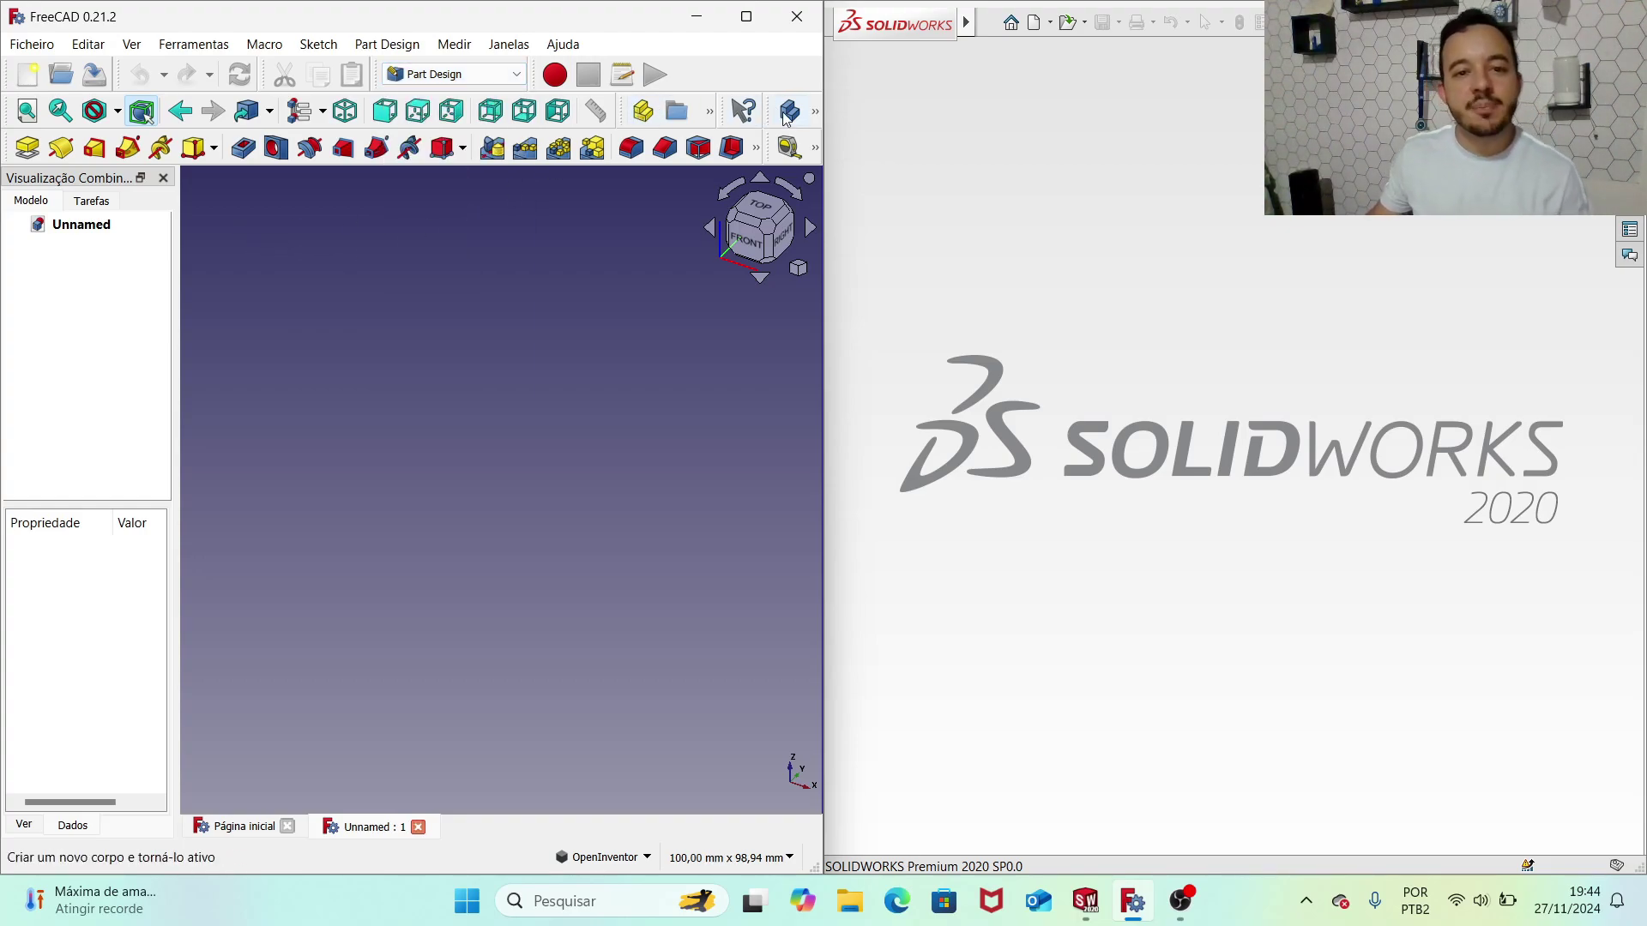
pyautogui.click(815, 111)
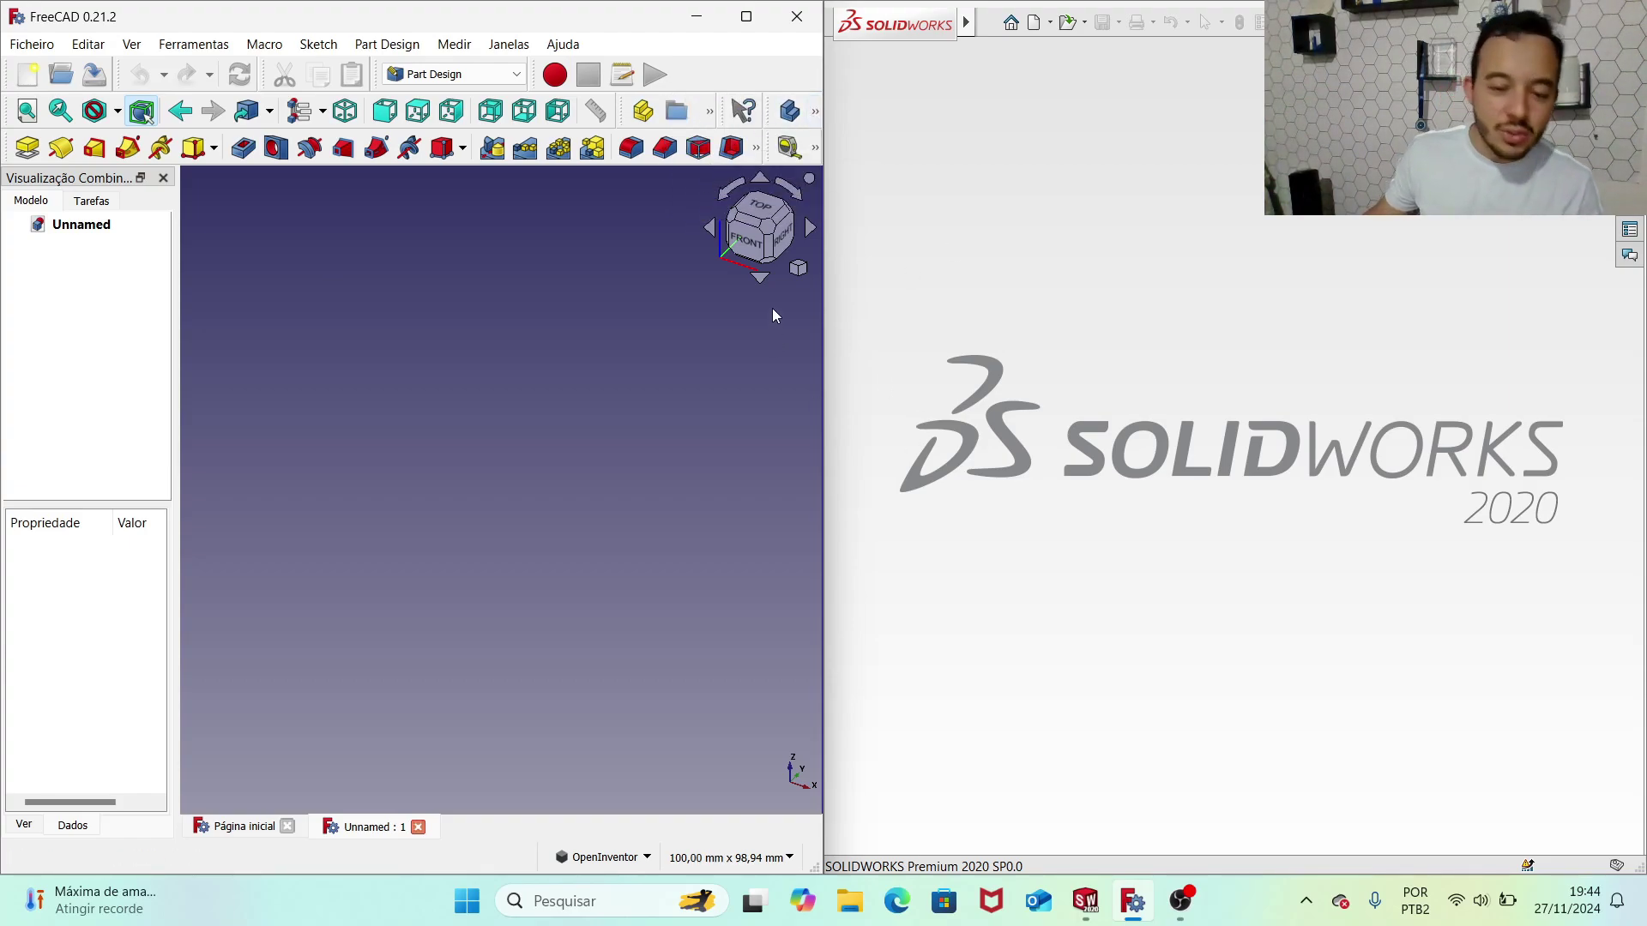
pyautogui.click(815, 114)
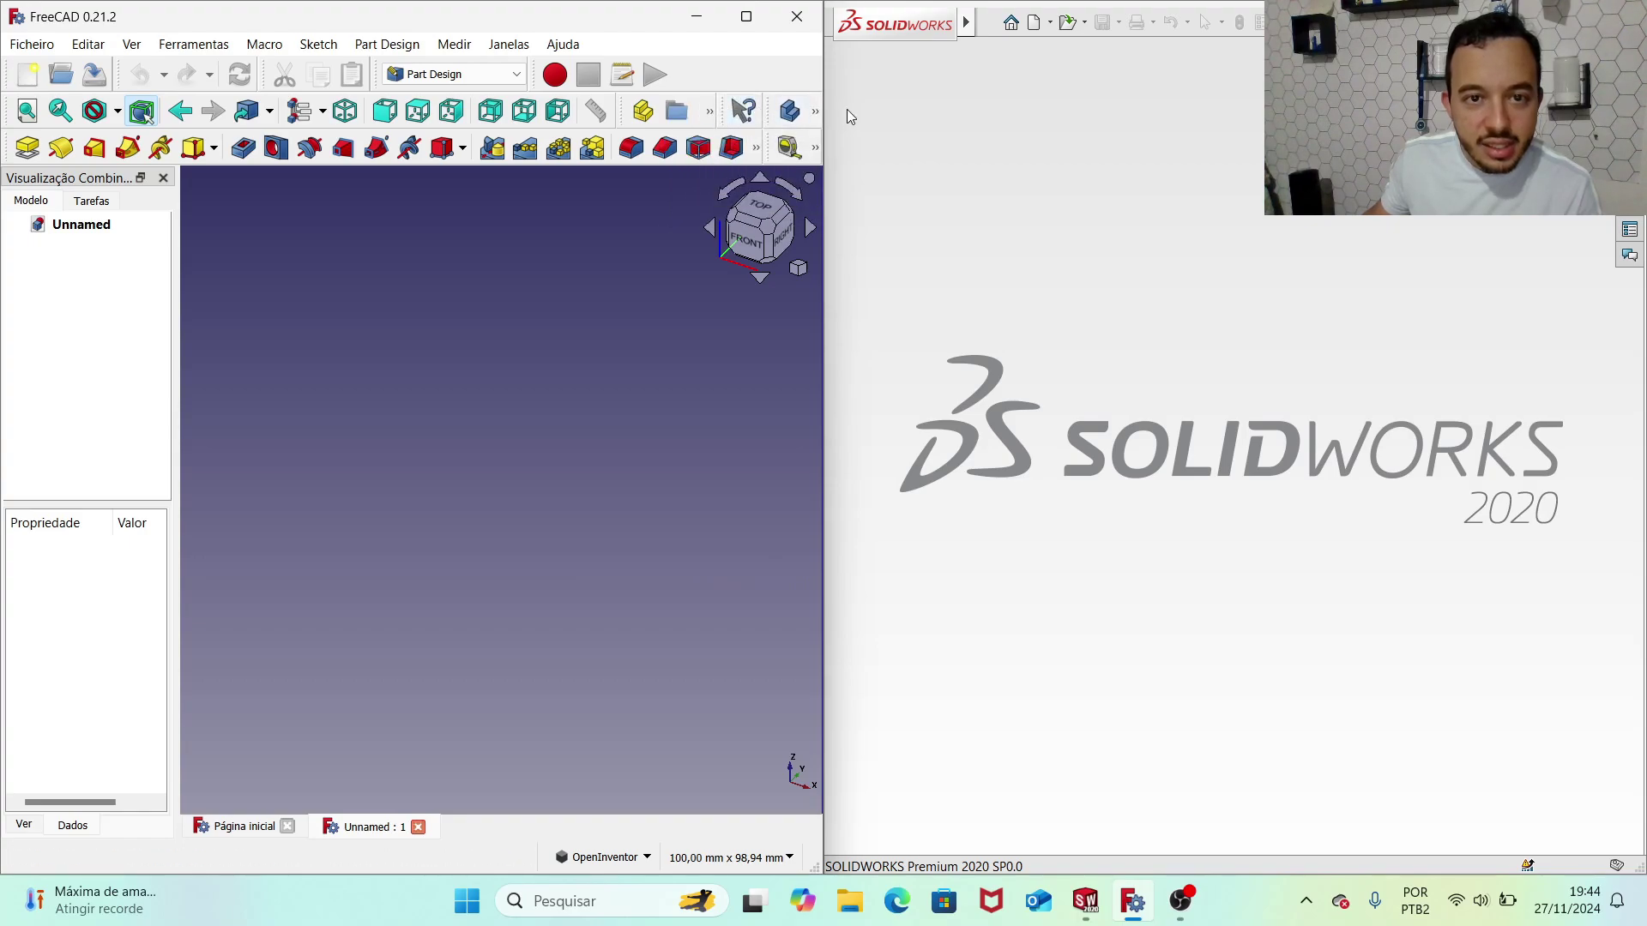
pyautogui.click(815, 113)
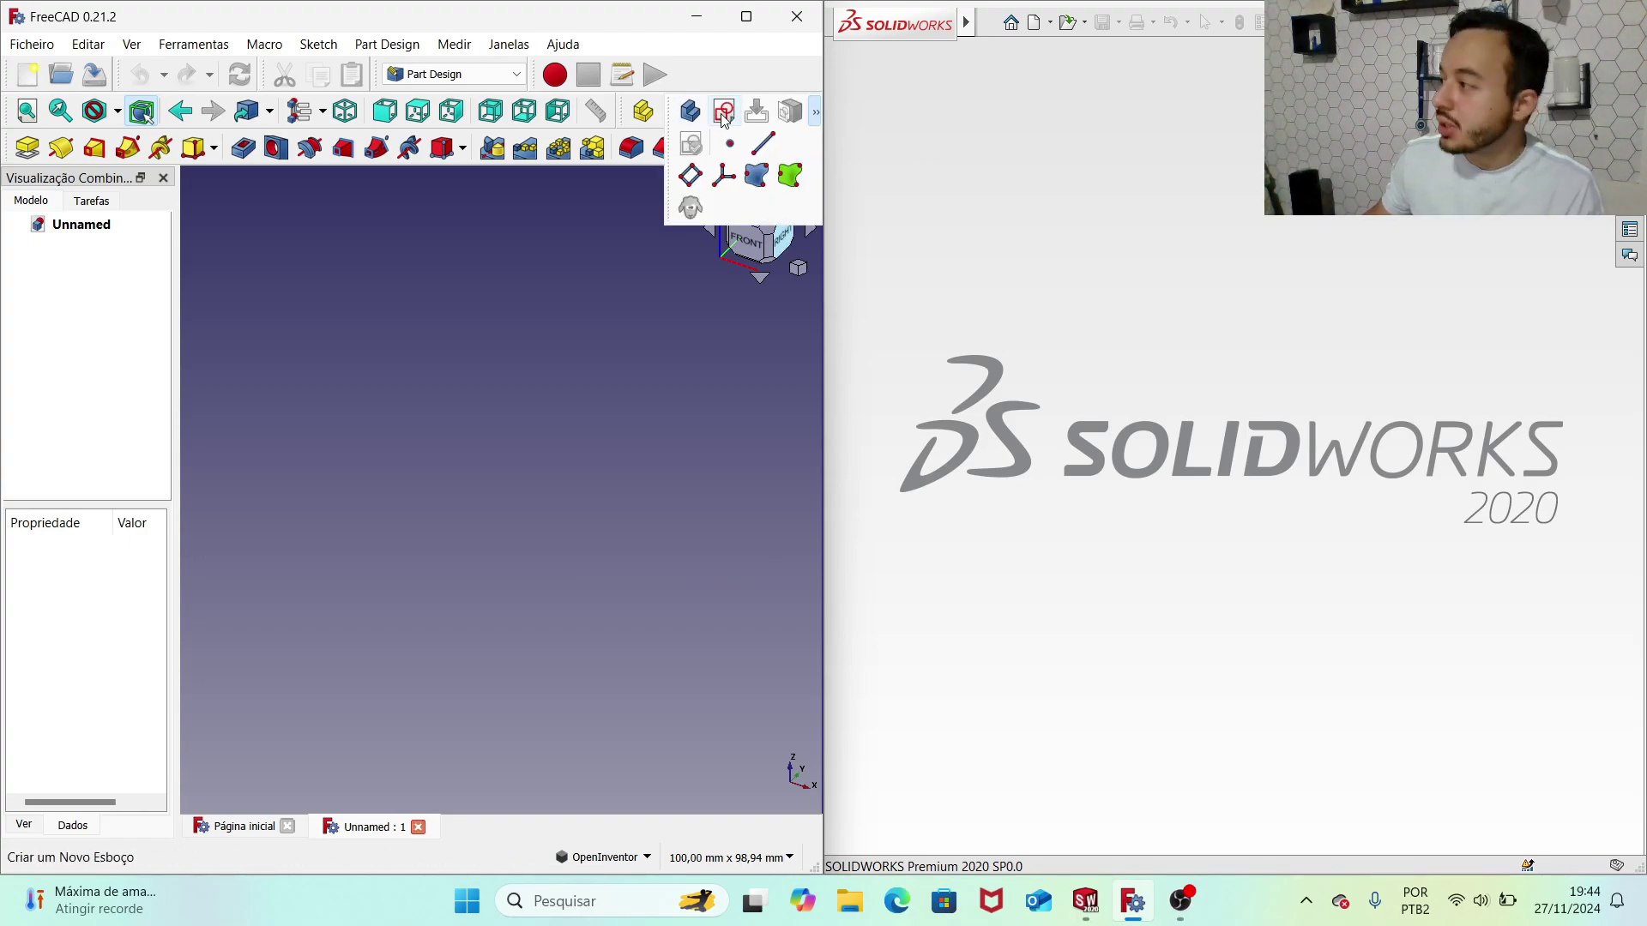
pyautogui.click(723, 112)
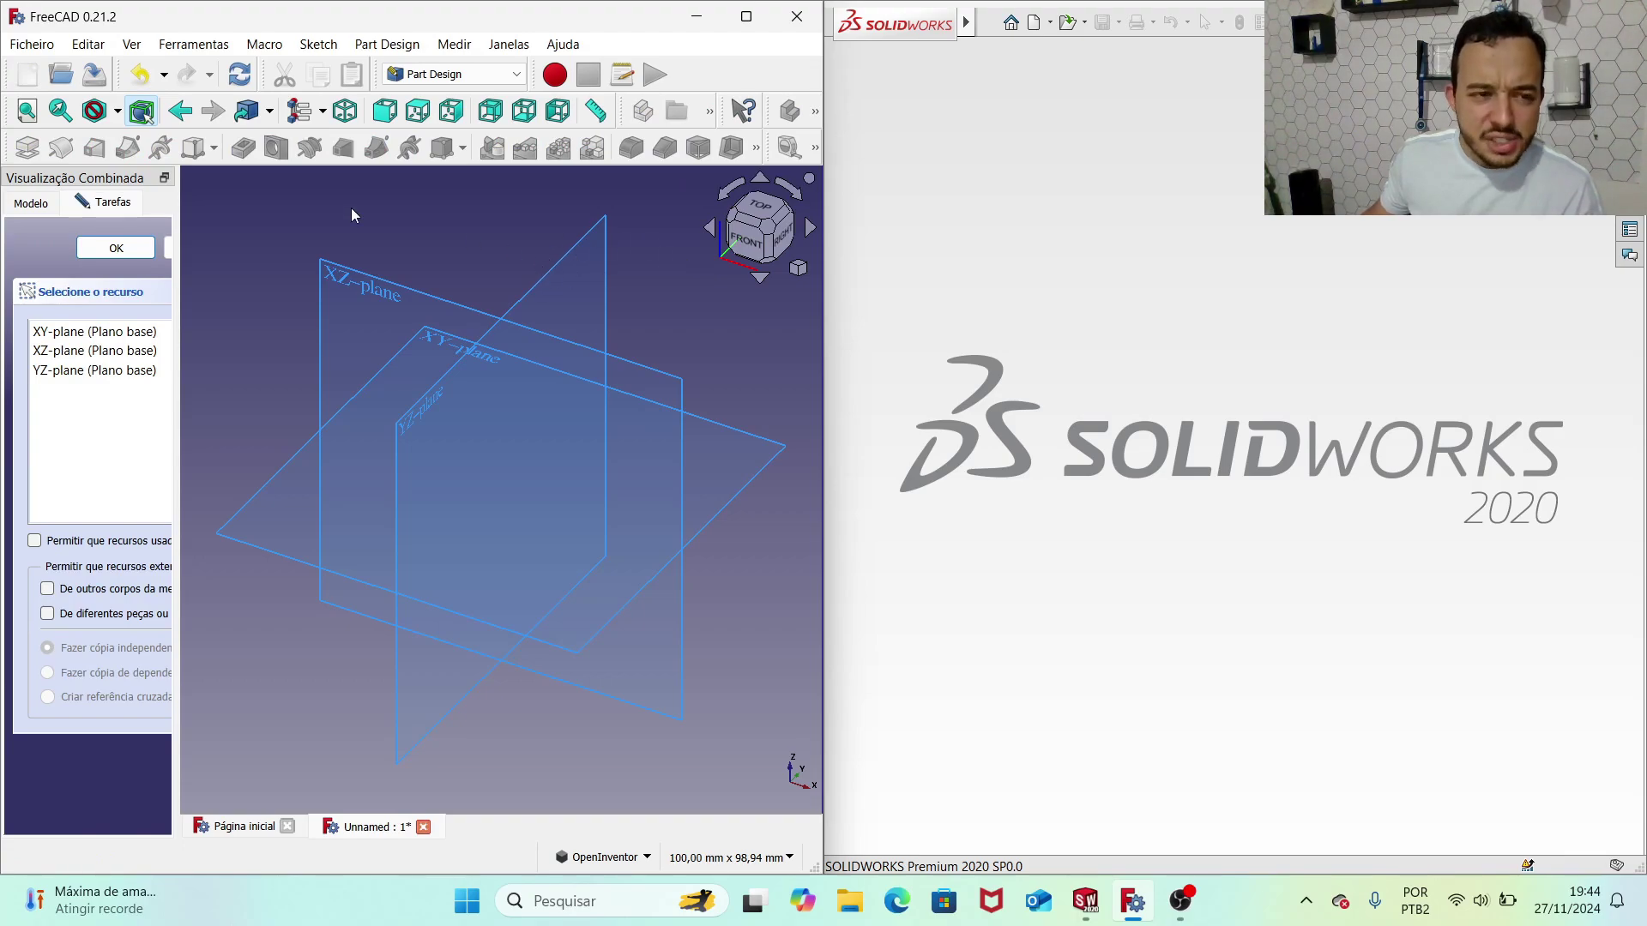
pyautogui.click(170, 254)
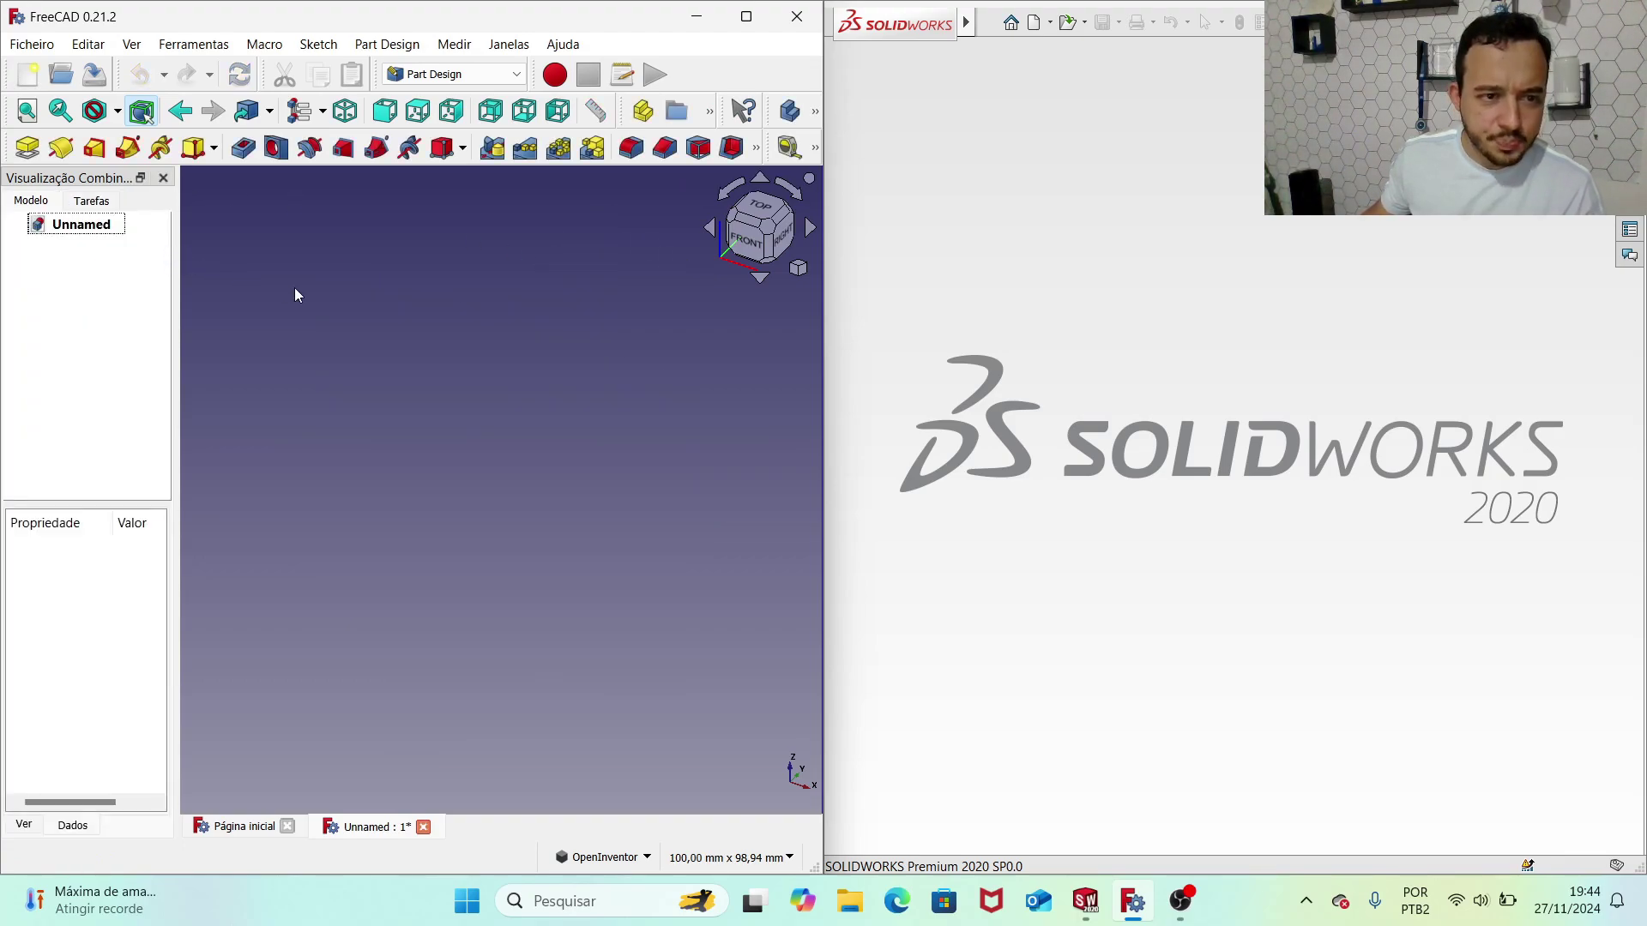
pyautogui.rightClick(309, 289)
pyautogui.click(339, 249)
pyautogui.rightClick(338, 247)
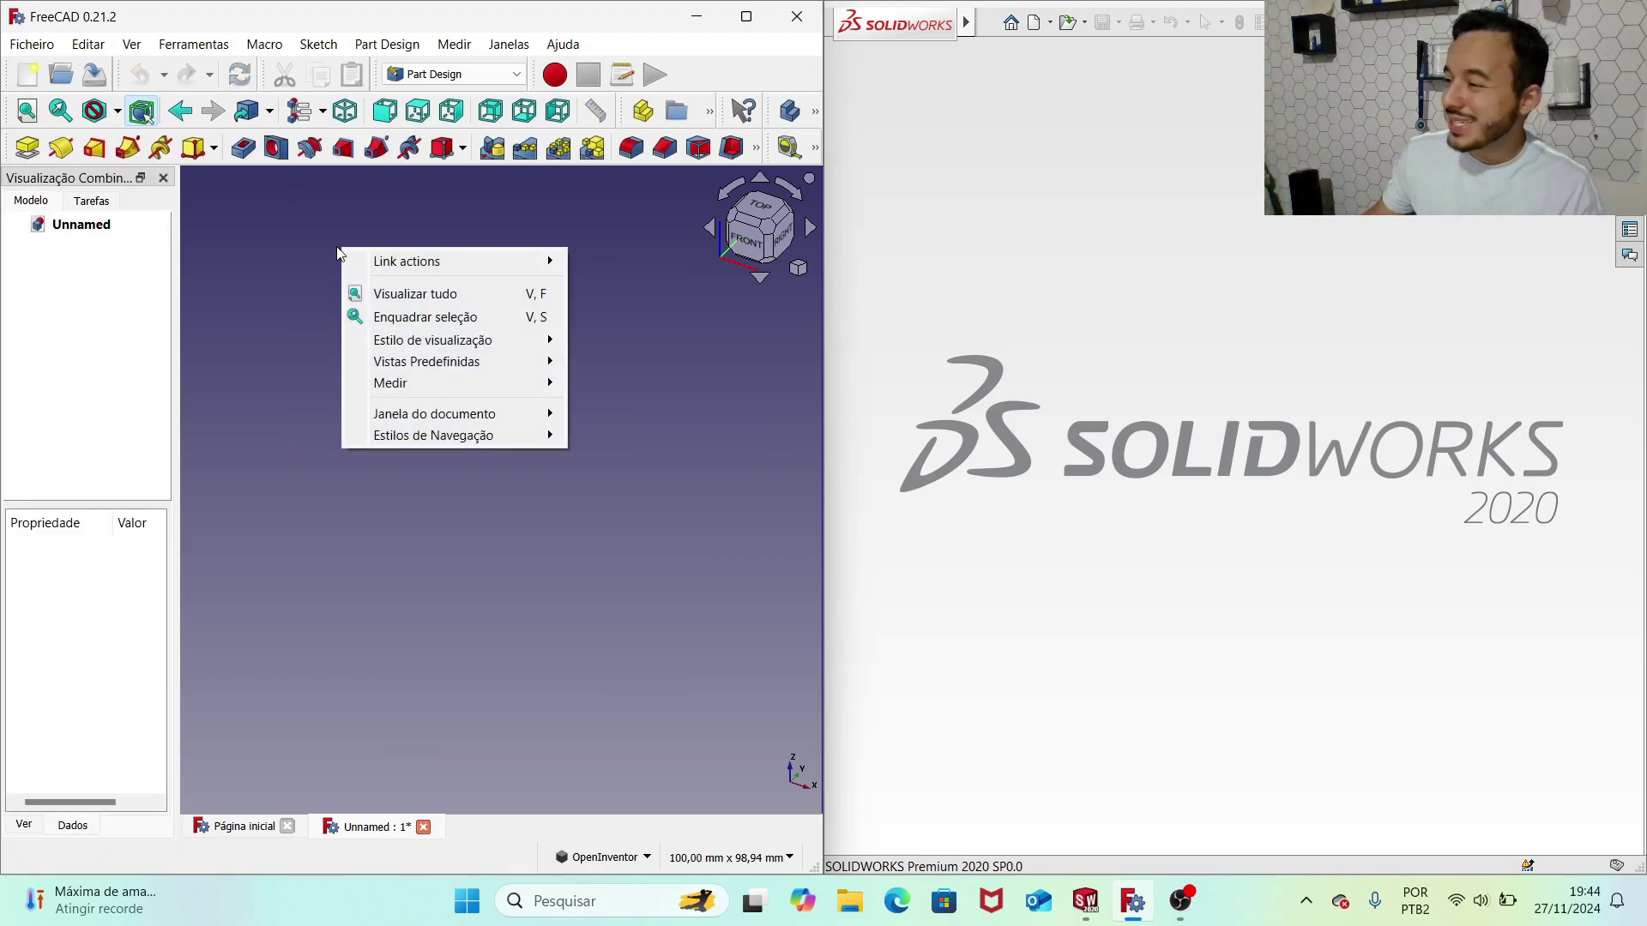
pyautogui.click(388, 319)
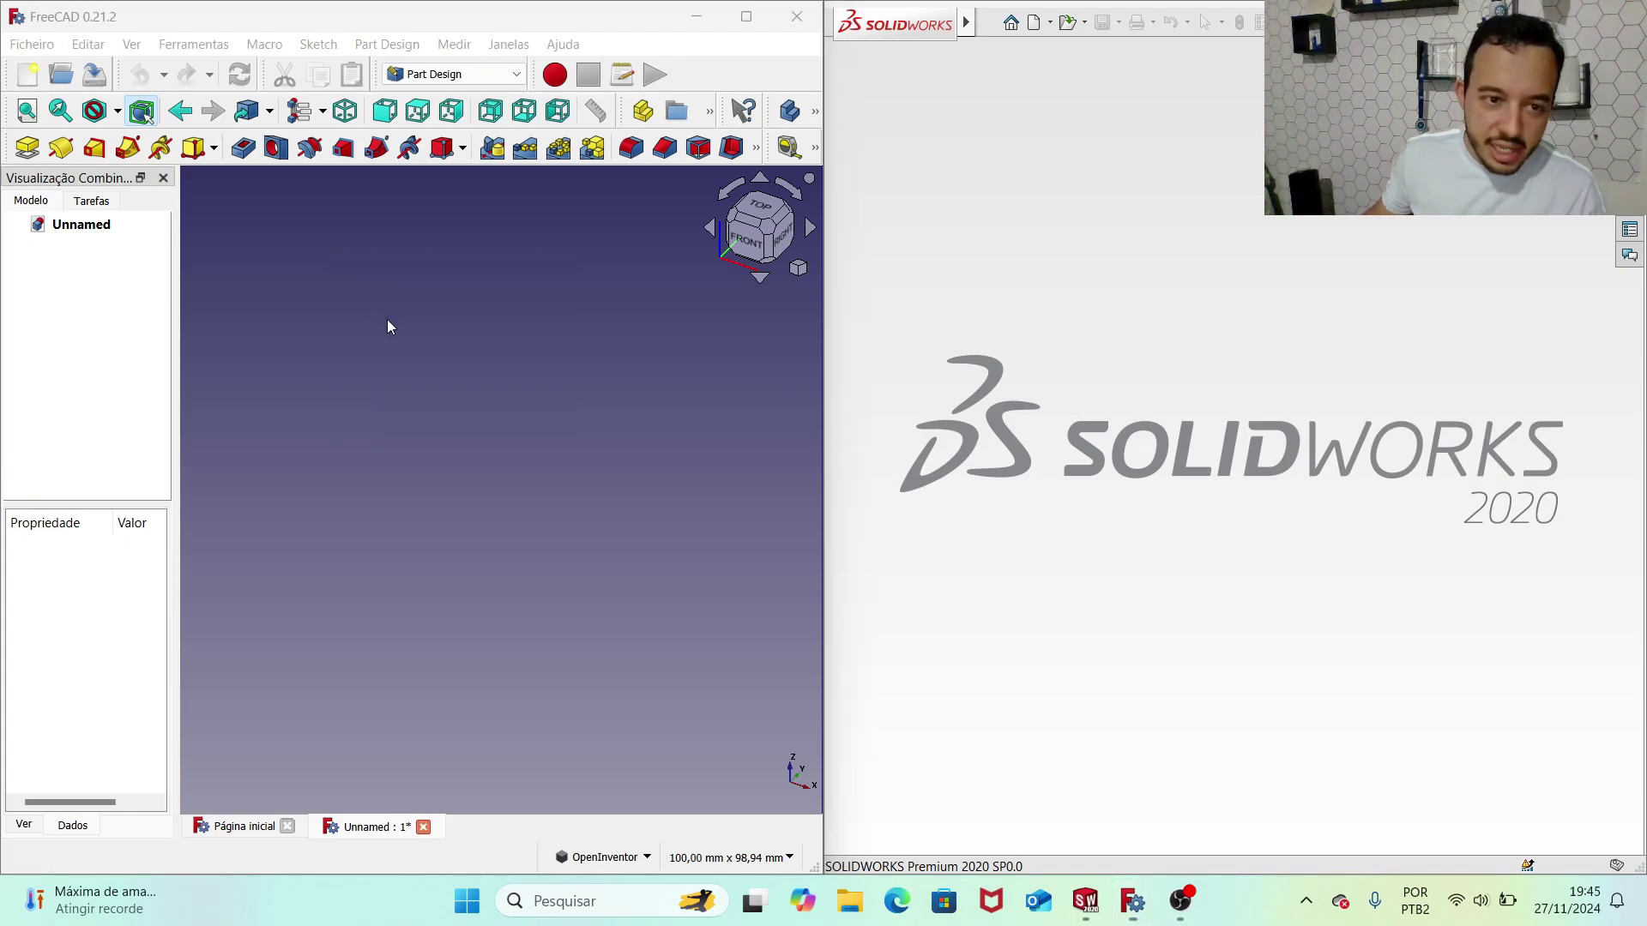
pyautogui.rightClick(389, 291)
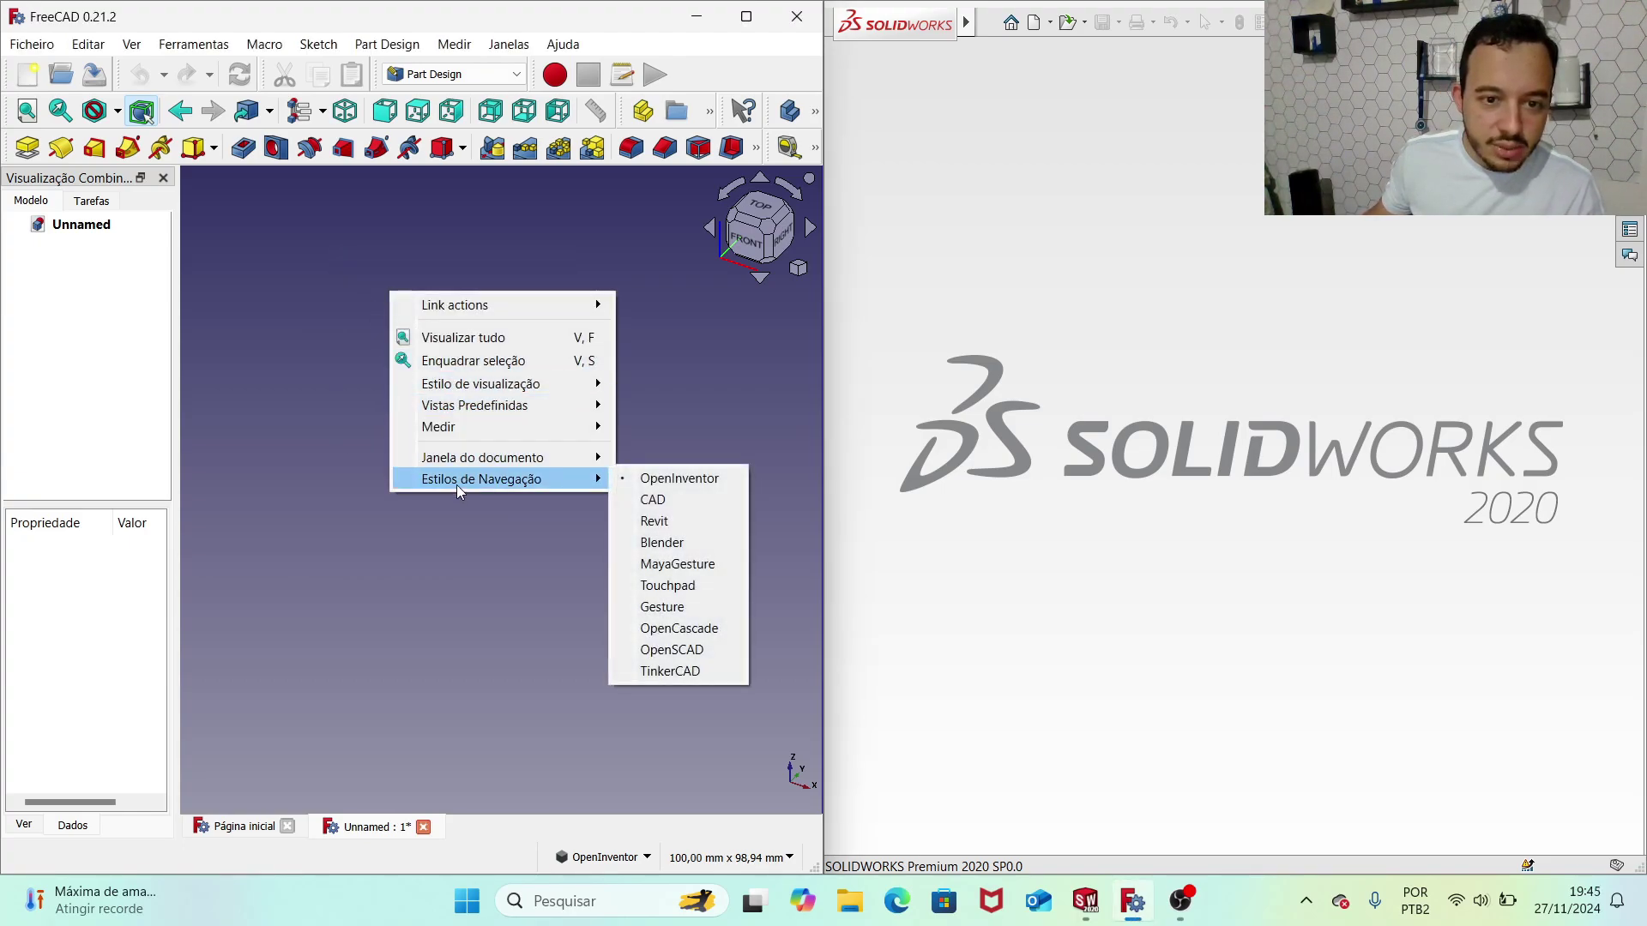
pyautogui.moveTo(481, 479)
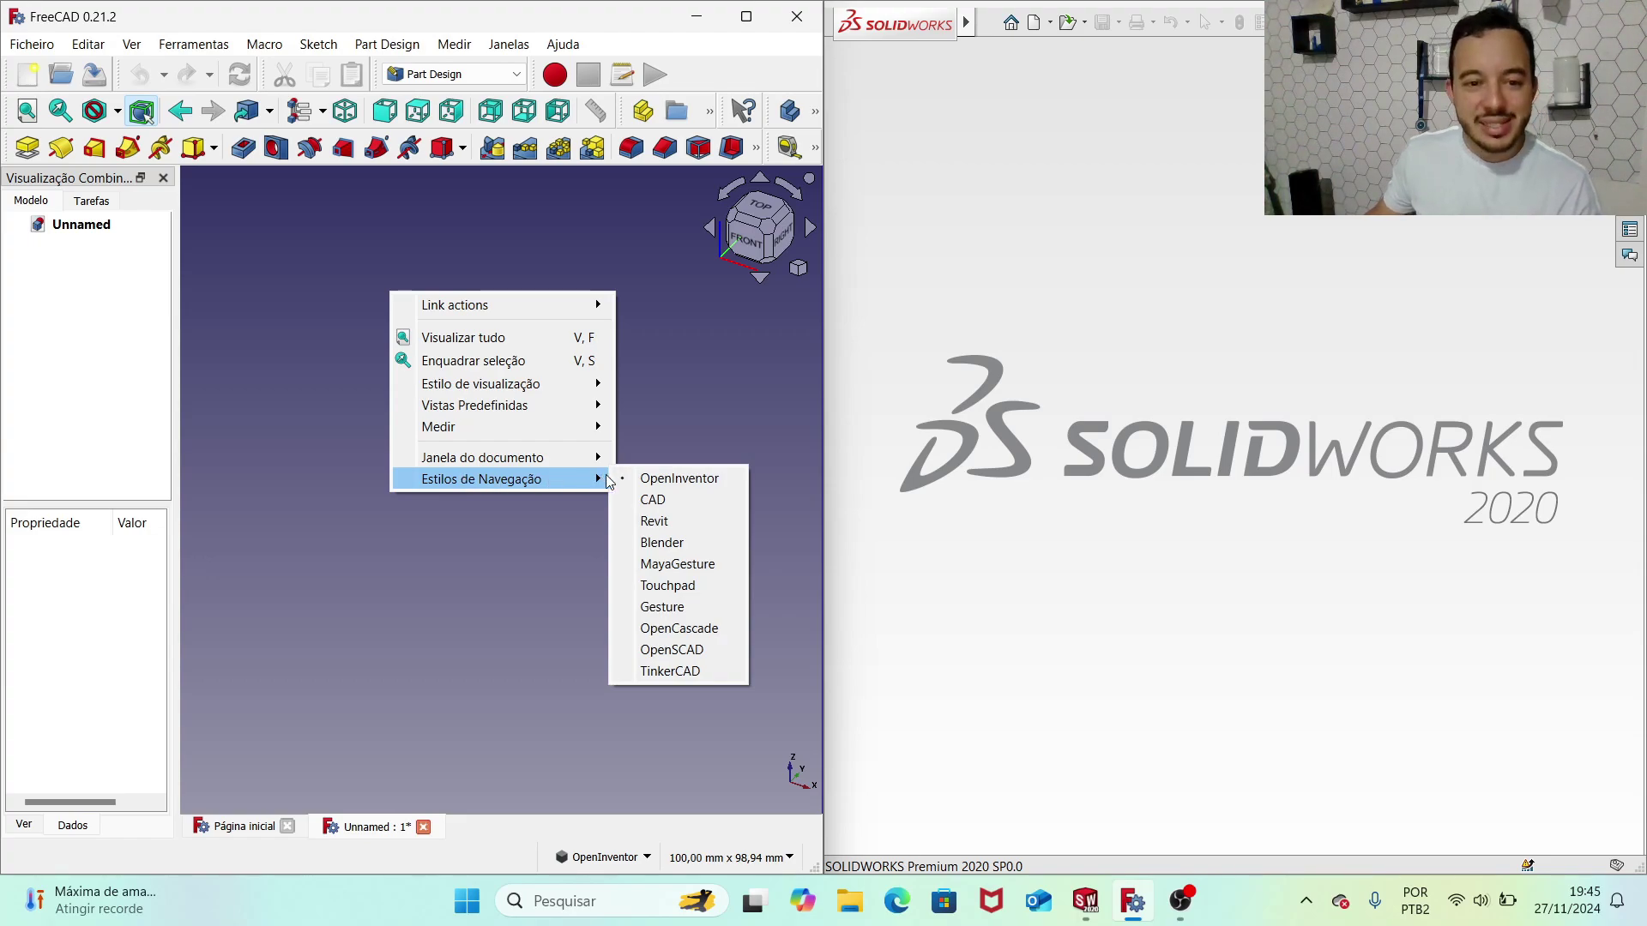
pyautogui.click(662, 416)
pyautogui.moveTo(661, 416)
pyautogui.mouseDown()
pyautogui.moveTo(517, 378)
pyautogui.moveTo(640, 397)
pyautogui.mouseUp()
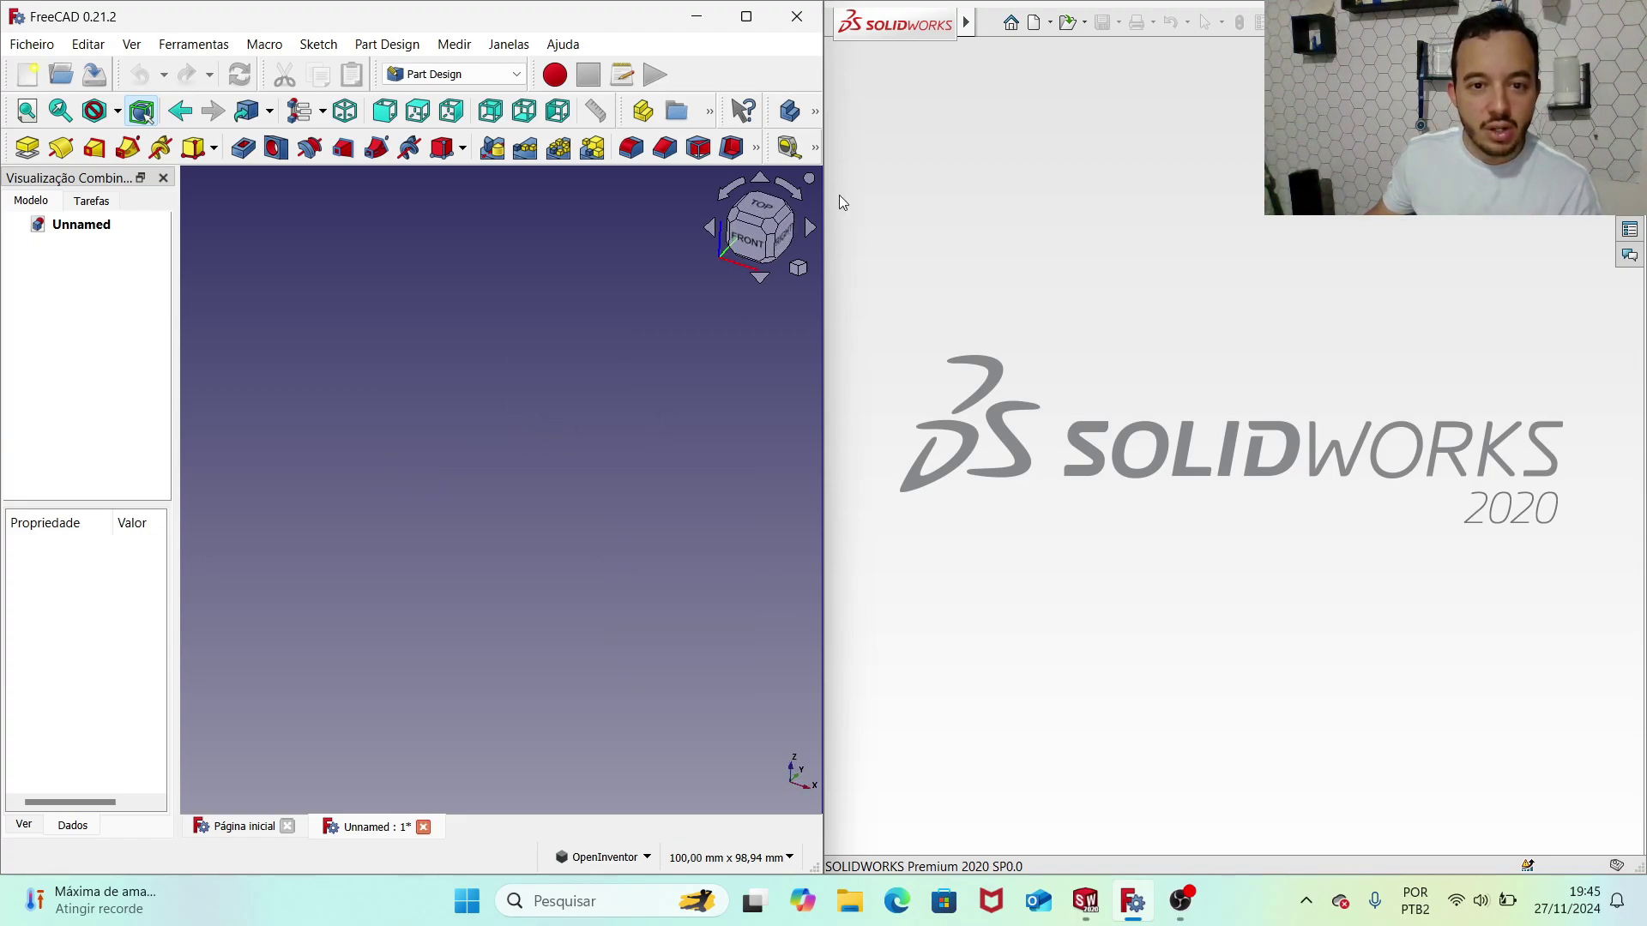
pyautogui.moveTo(566, 331); pyautogui.dragTo(626, 345)
pyautogui.rightClick(448, 355)
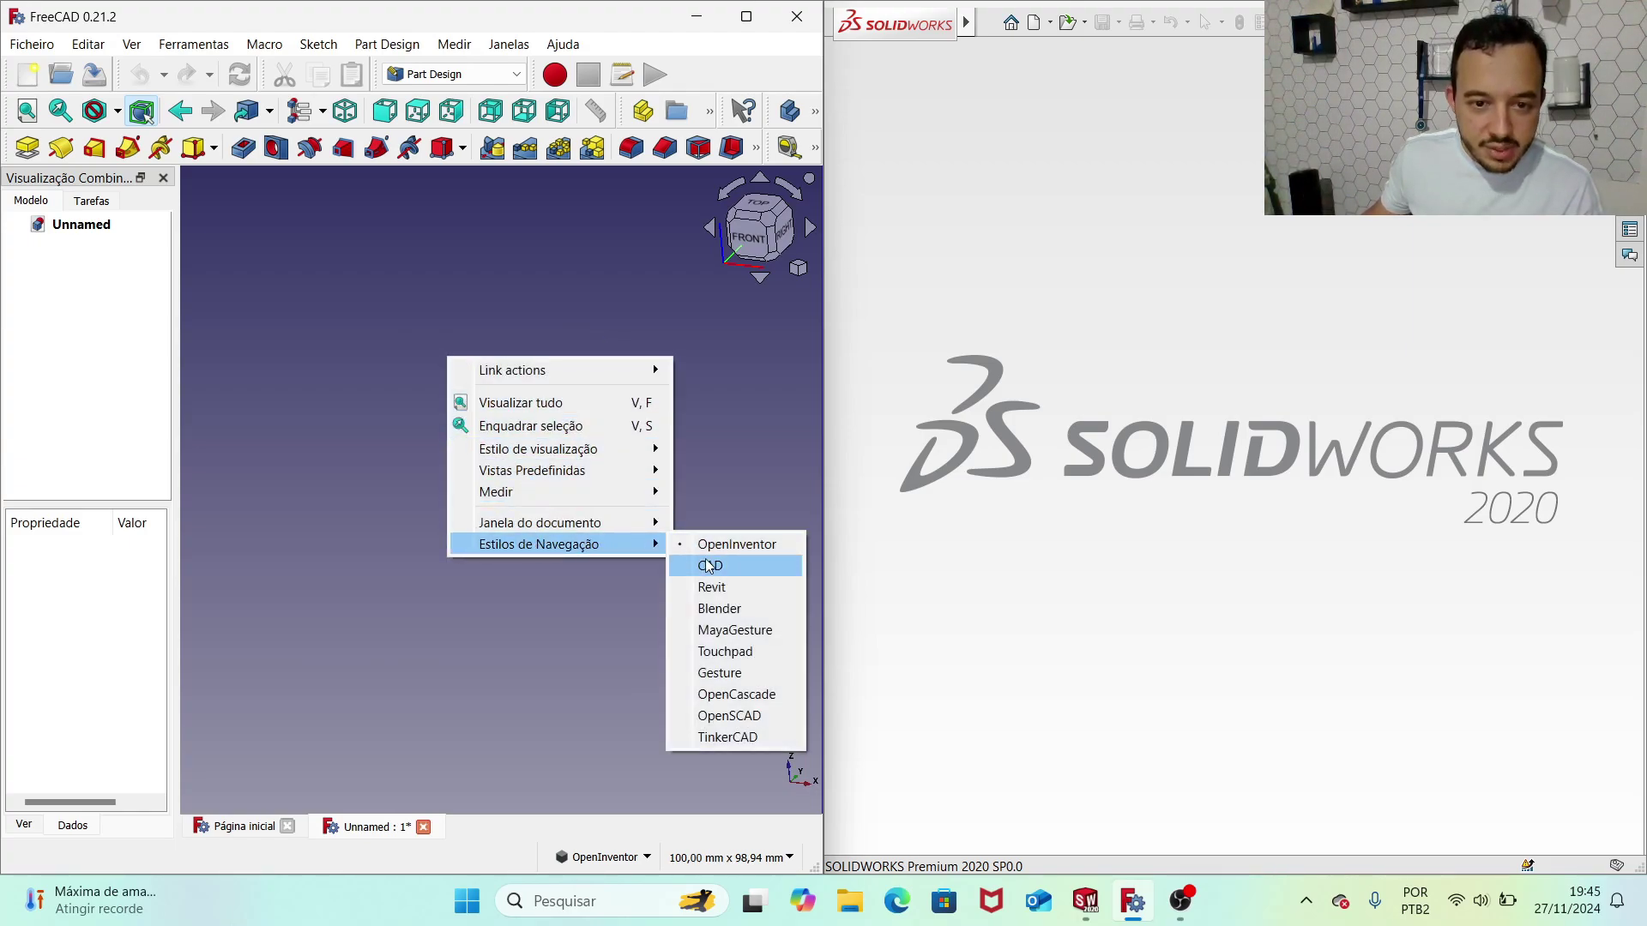
pyautogui.moveTo(538, 544)
pyautogui.click(686, 564)
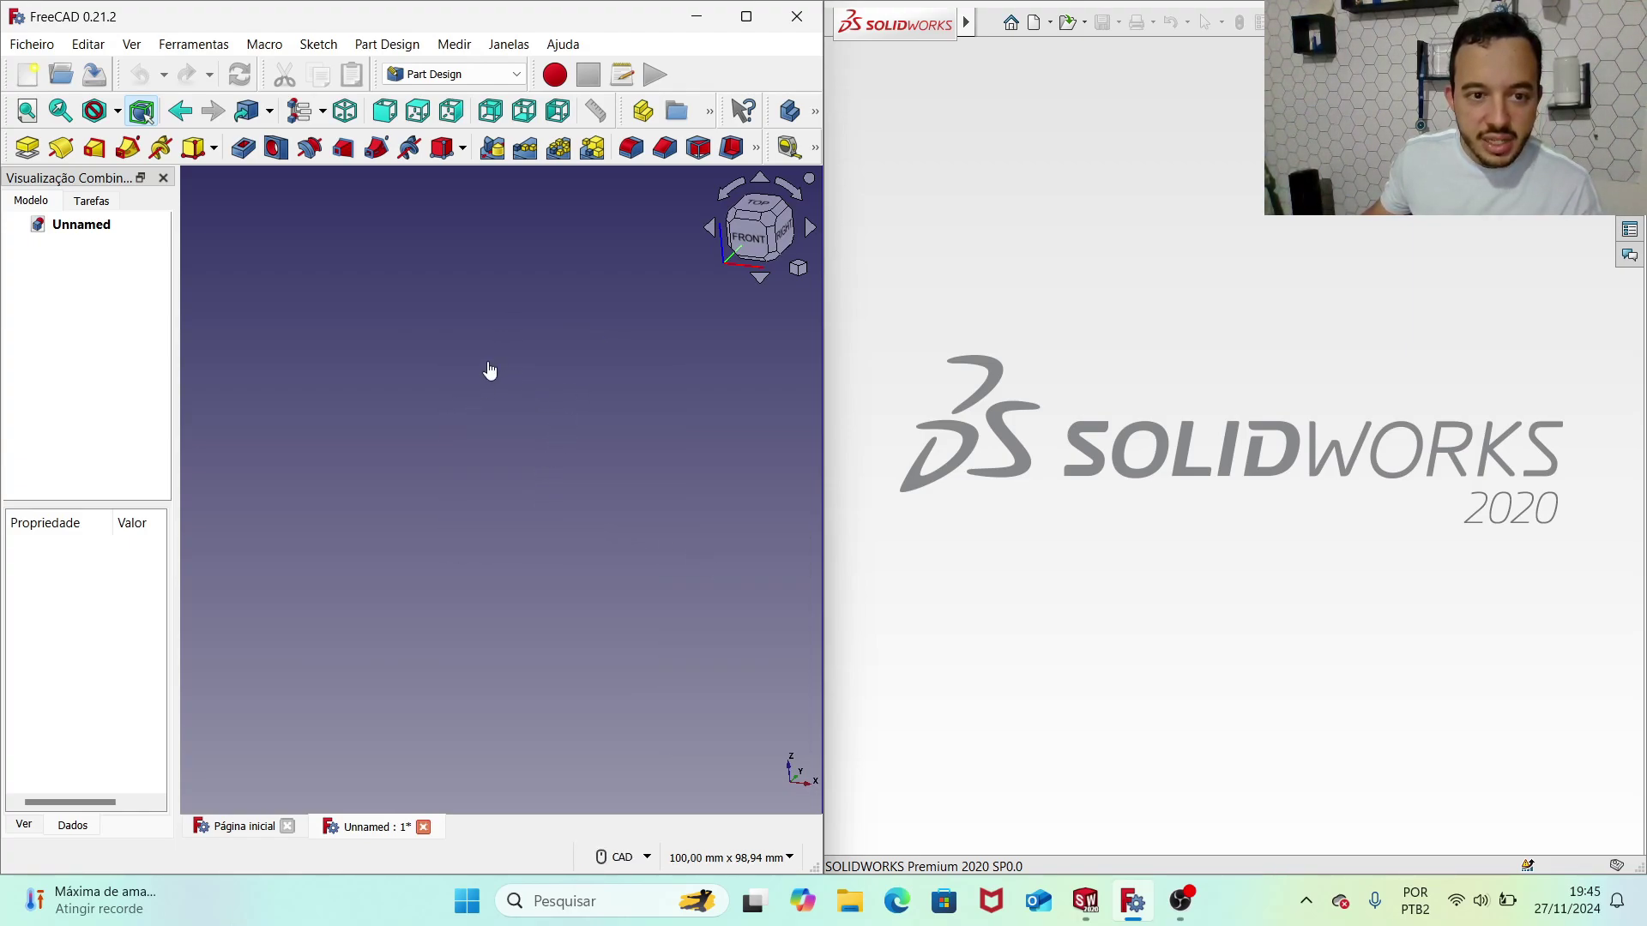
pyautogui.rightClick(465, 396)
pyautogui.moveTo(556, 577)
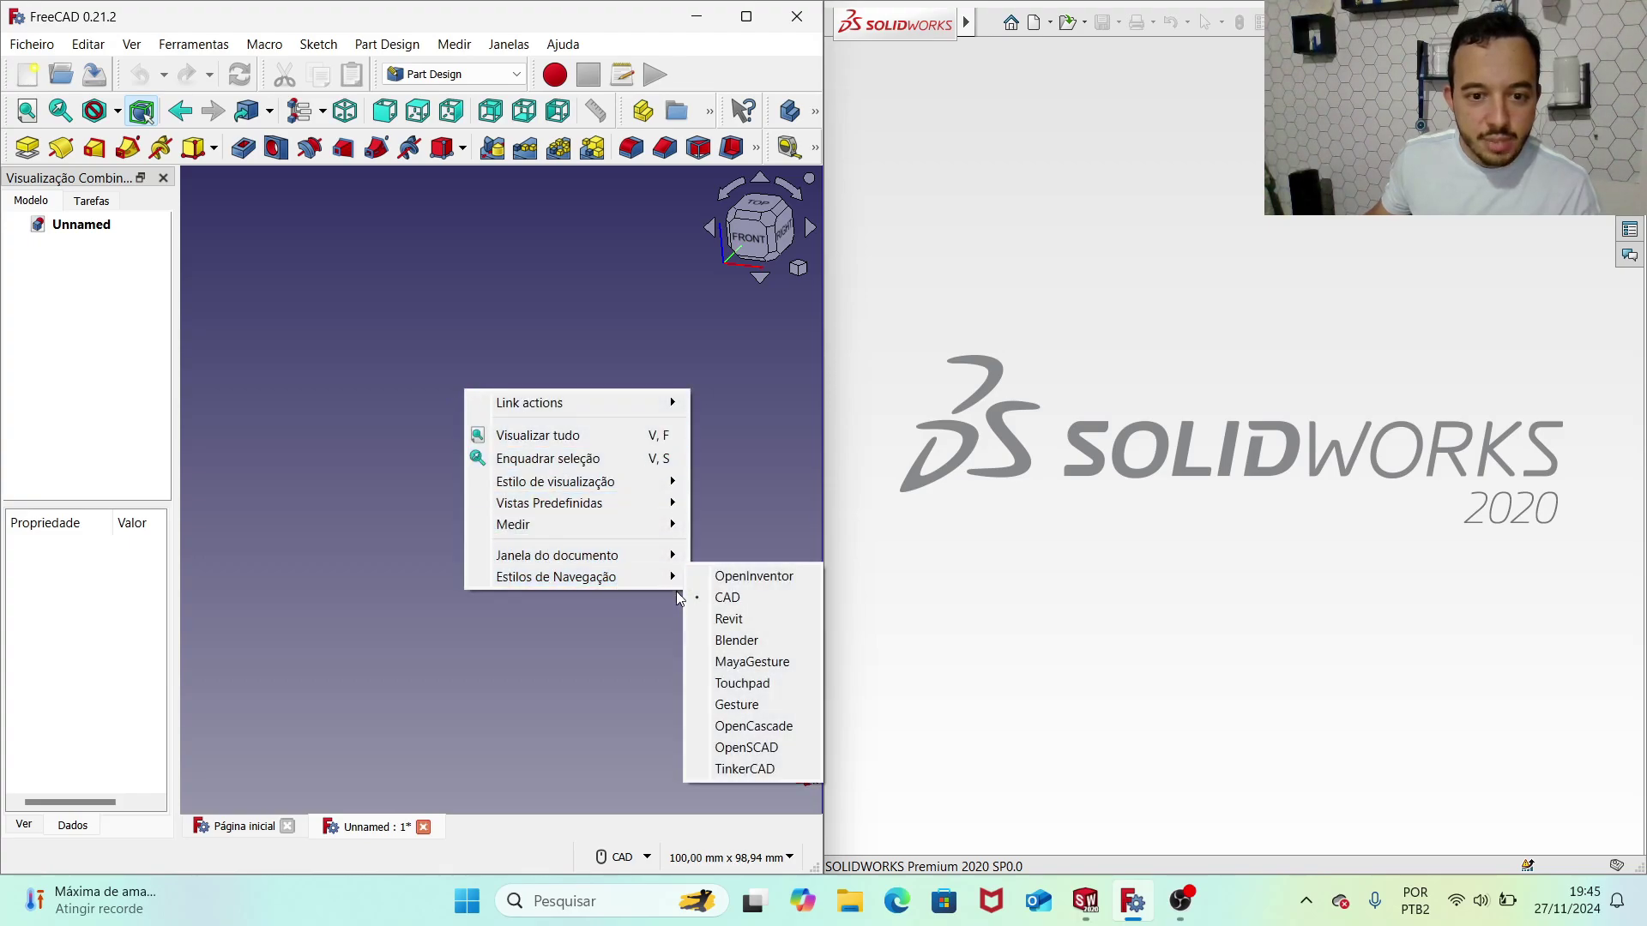
pyautogui.click(740, 581)
pyautogui.moveTo(460, 442)
pyautogui.mouseDown()
pyautogui.moveTo(519, 339)
pyautogui.moveTo(400, 497)
pyautogui.moveTo(540, 511)
pyautogui.moveTo(426, 489)
pyautogui.moveTo(471, 455)
pyautogui.mouseUp()
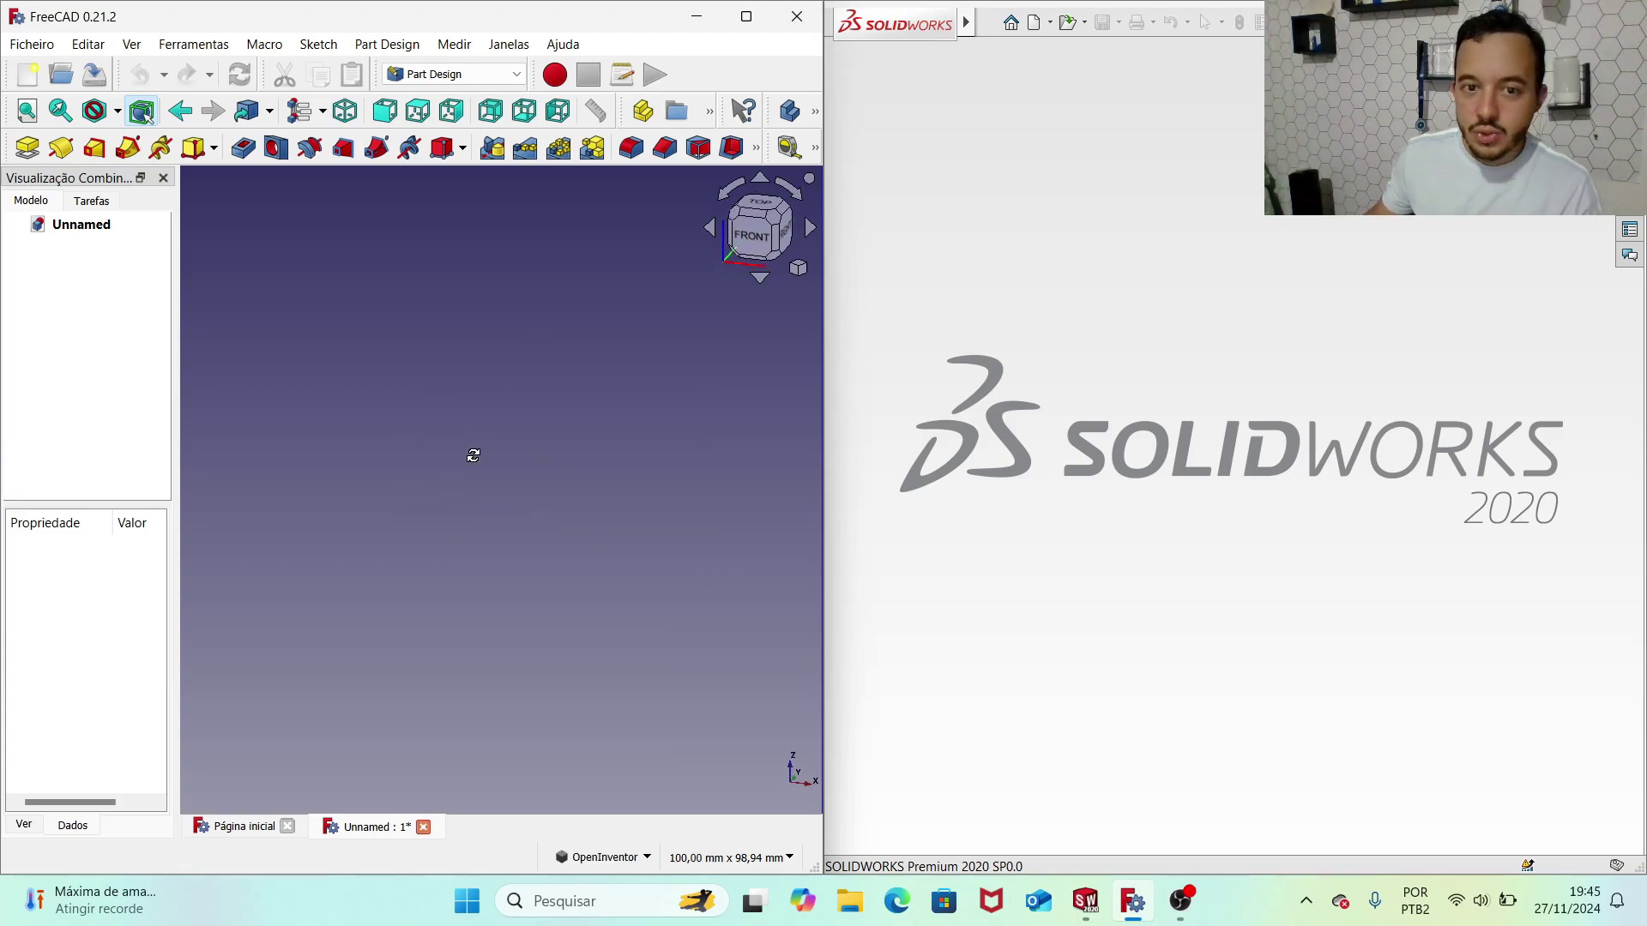
pyautogui.moveTo(610, 302); pyautogui.dragTo(640, 315)
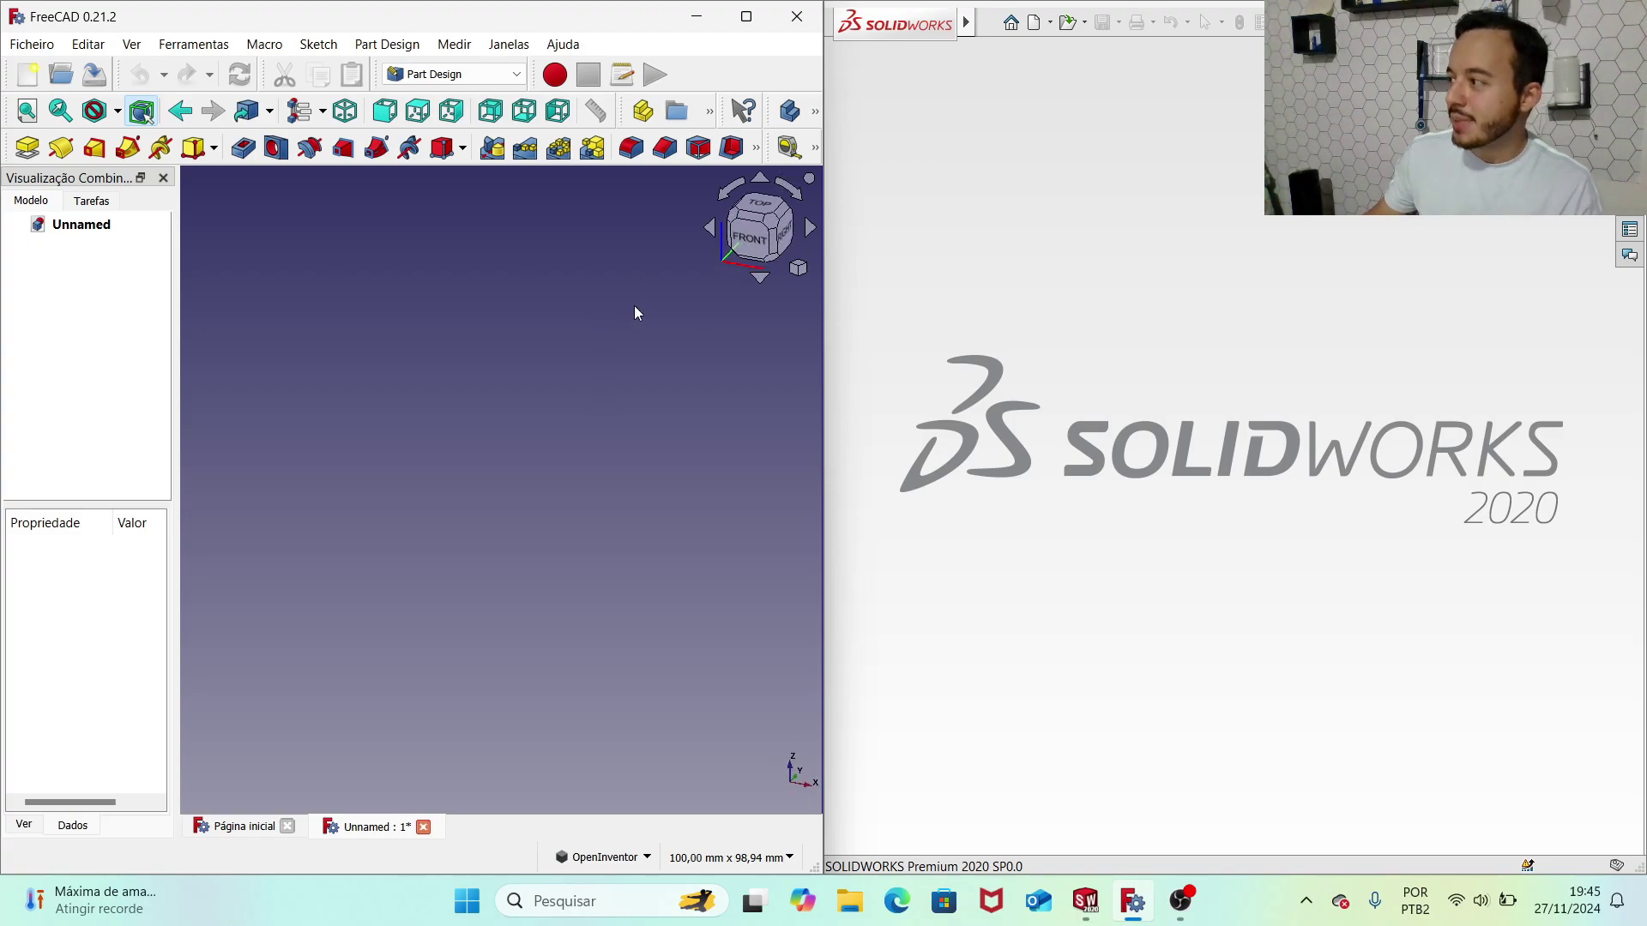
pyautogui.click(814, 112)
# Step: Create a new sketch on the XZ-plane of the Unnamed body
pyautogui.click(721, 113)
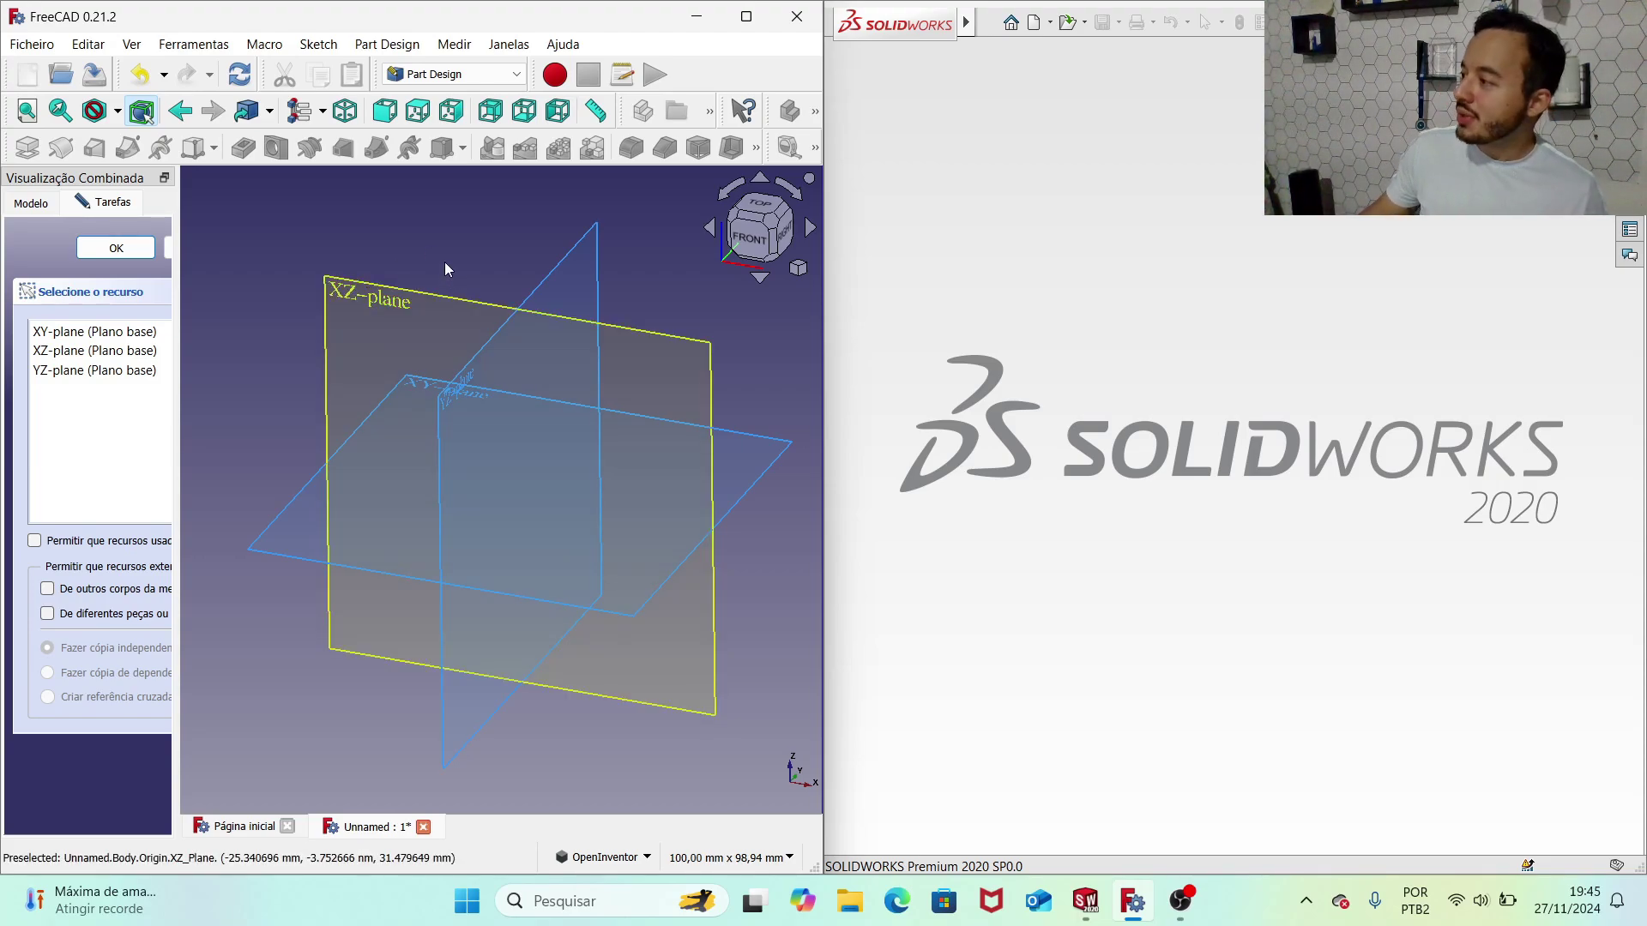
pyautogui.click(397, 306)
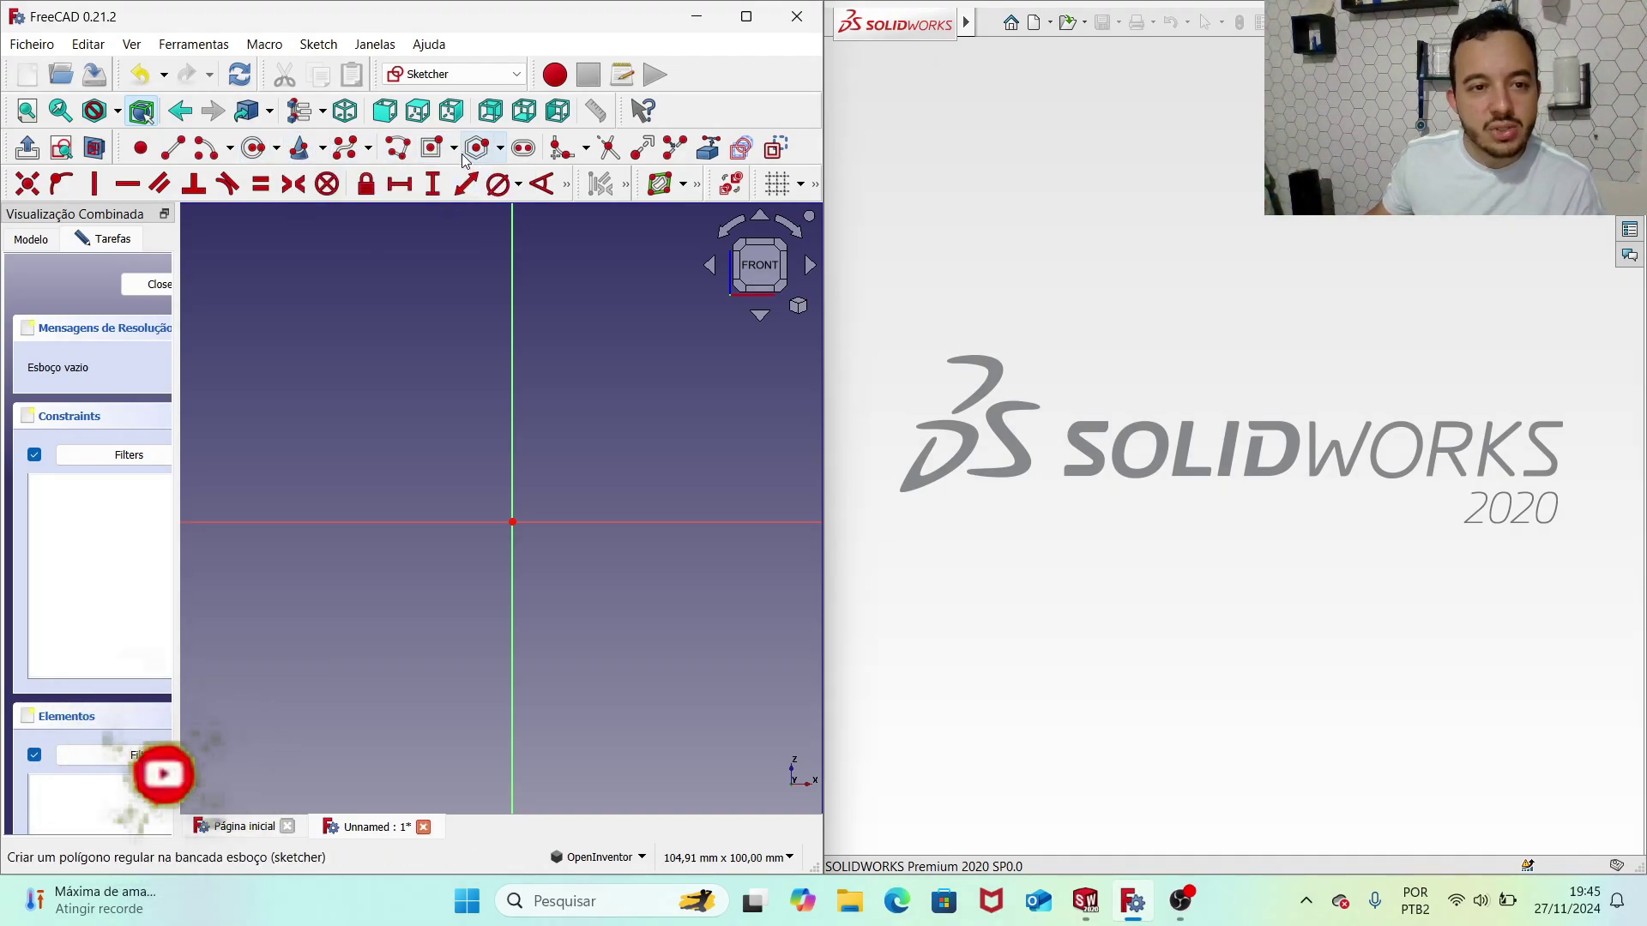
pyautogui.click(432, 149)
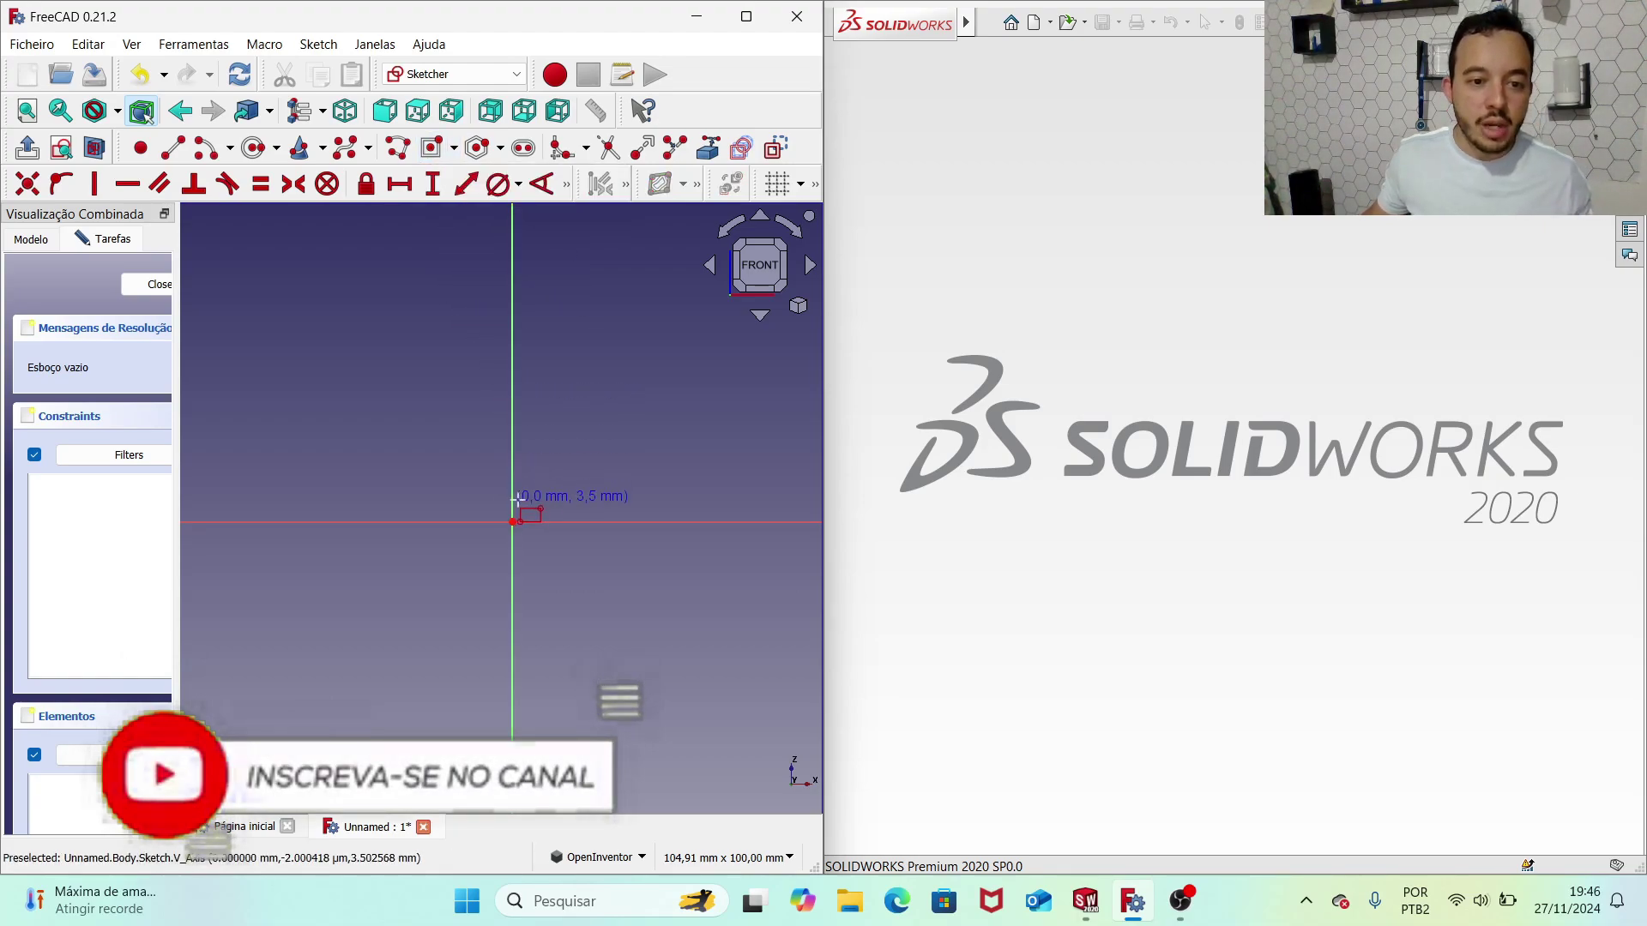
# Step: Draw a Retângulo centrado rectangle with its centre on the sketch origin
pyautogui.click(455, 151)
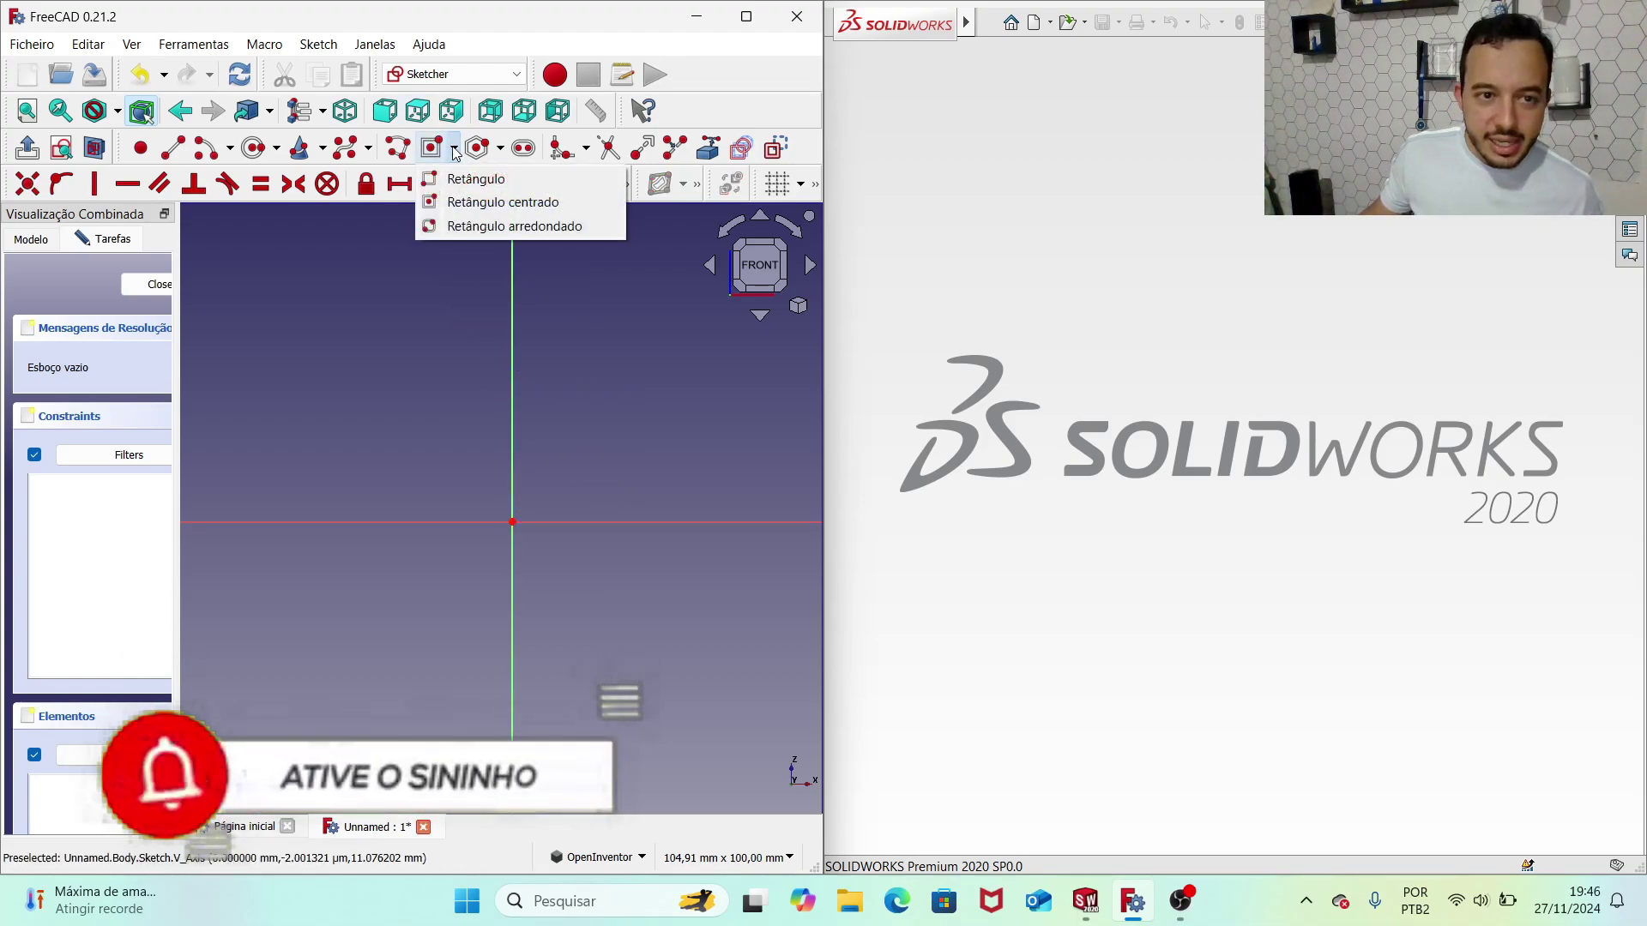
pyautogui.click(489, 495)
pyautogui.click(512, 521)
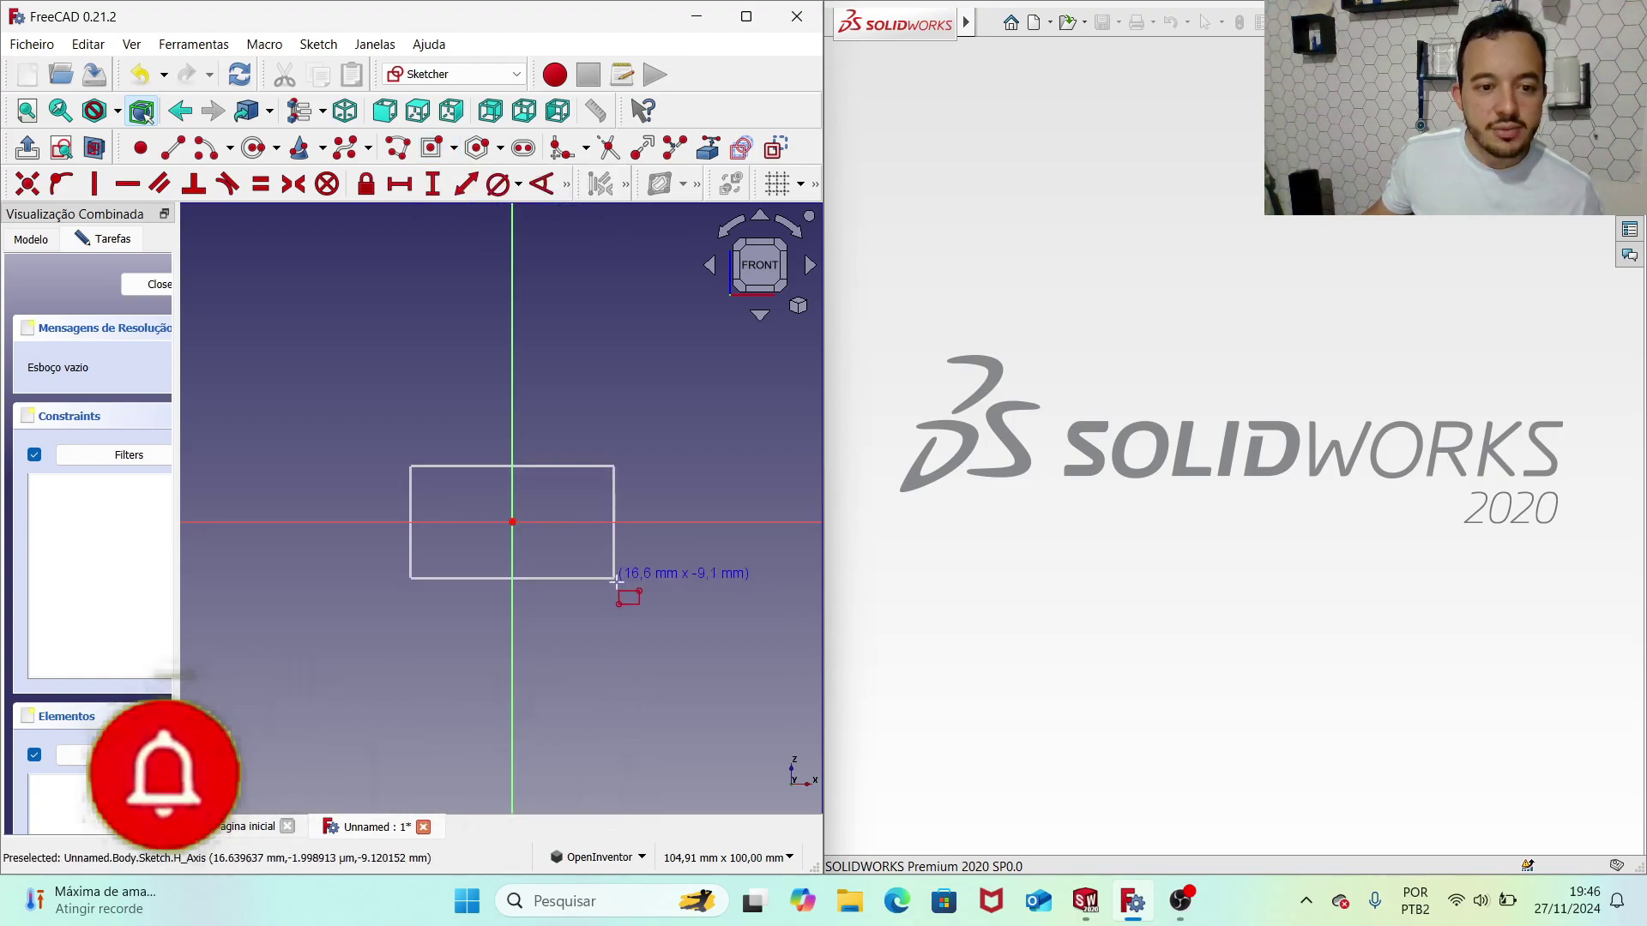
pyautogui.click(662, 654)
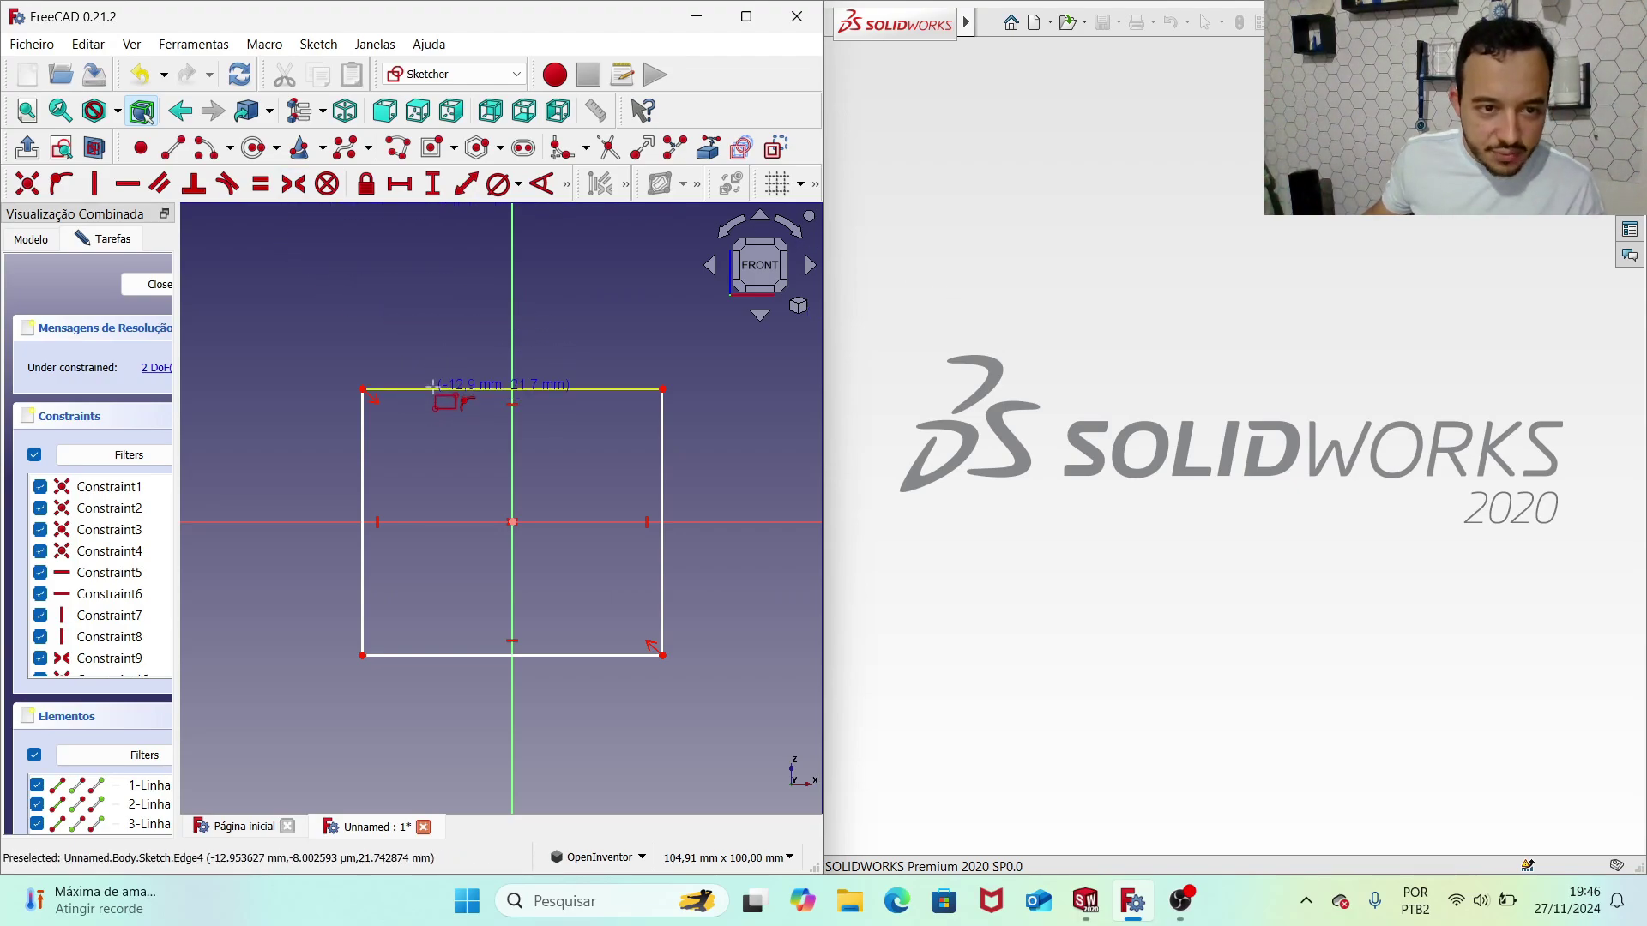
pyautogui.click(408, 191)
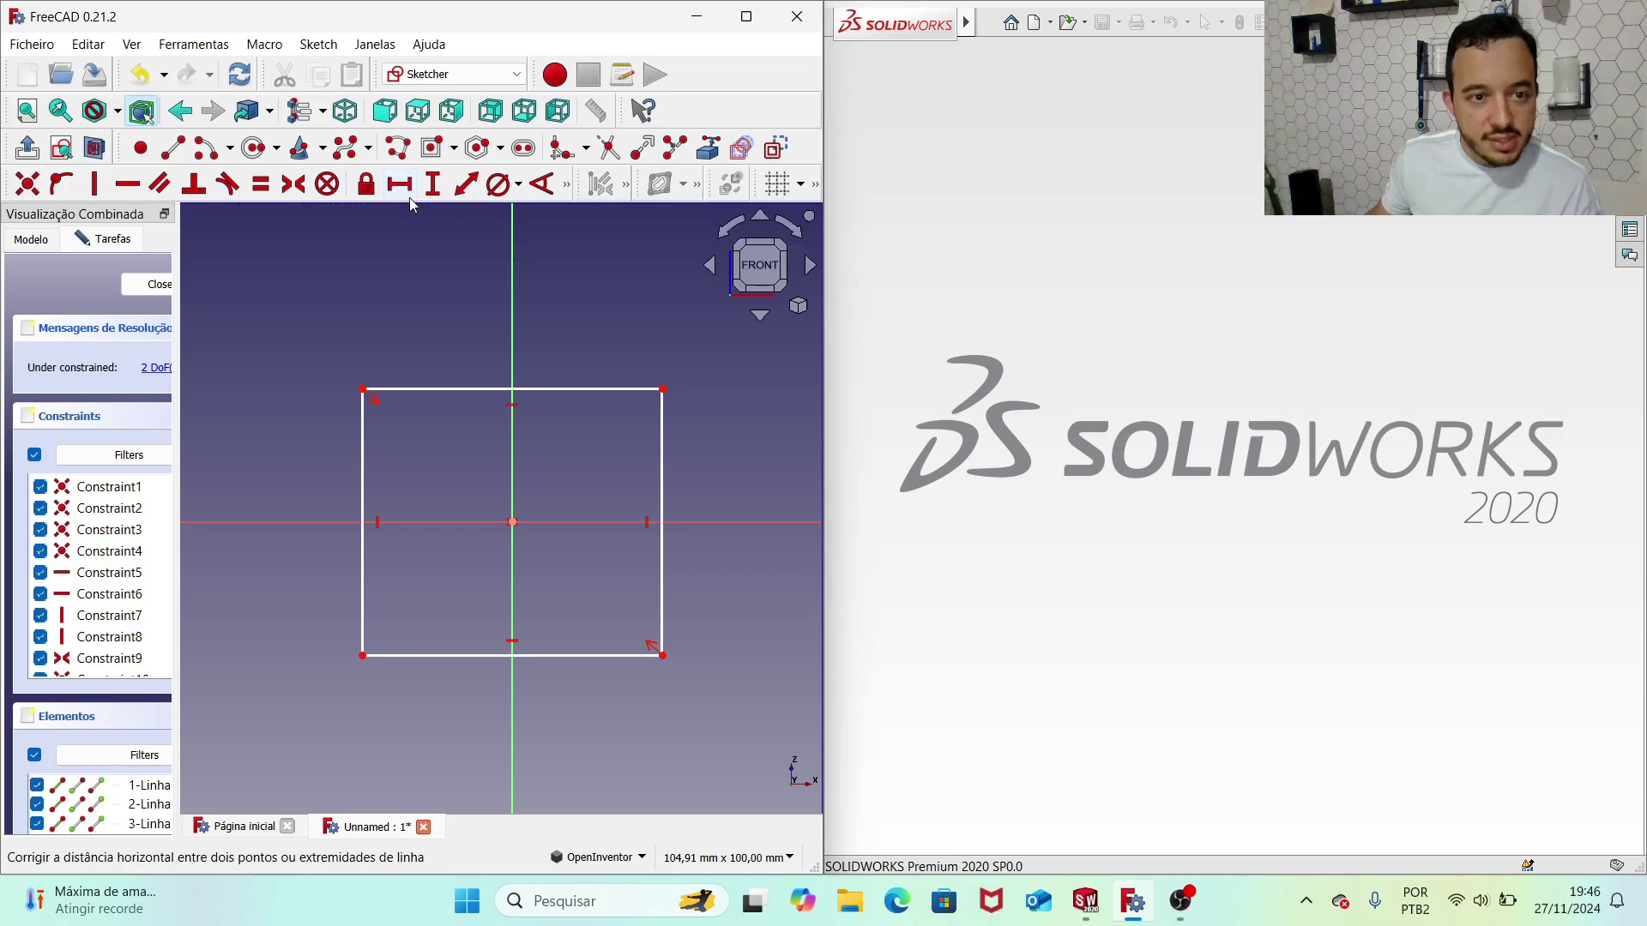
# Step: Constrain the rectangle to 20 mm width and 20 mm height, fully constraining the square
pyautogui.click(440, 388)
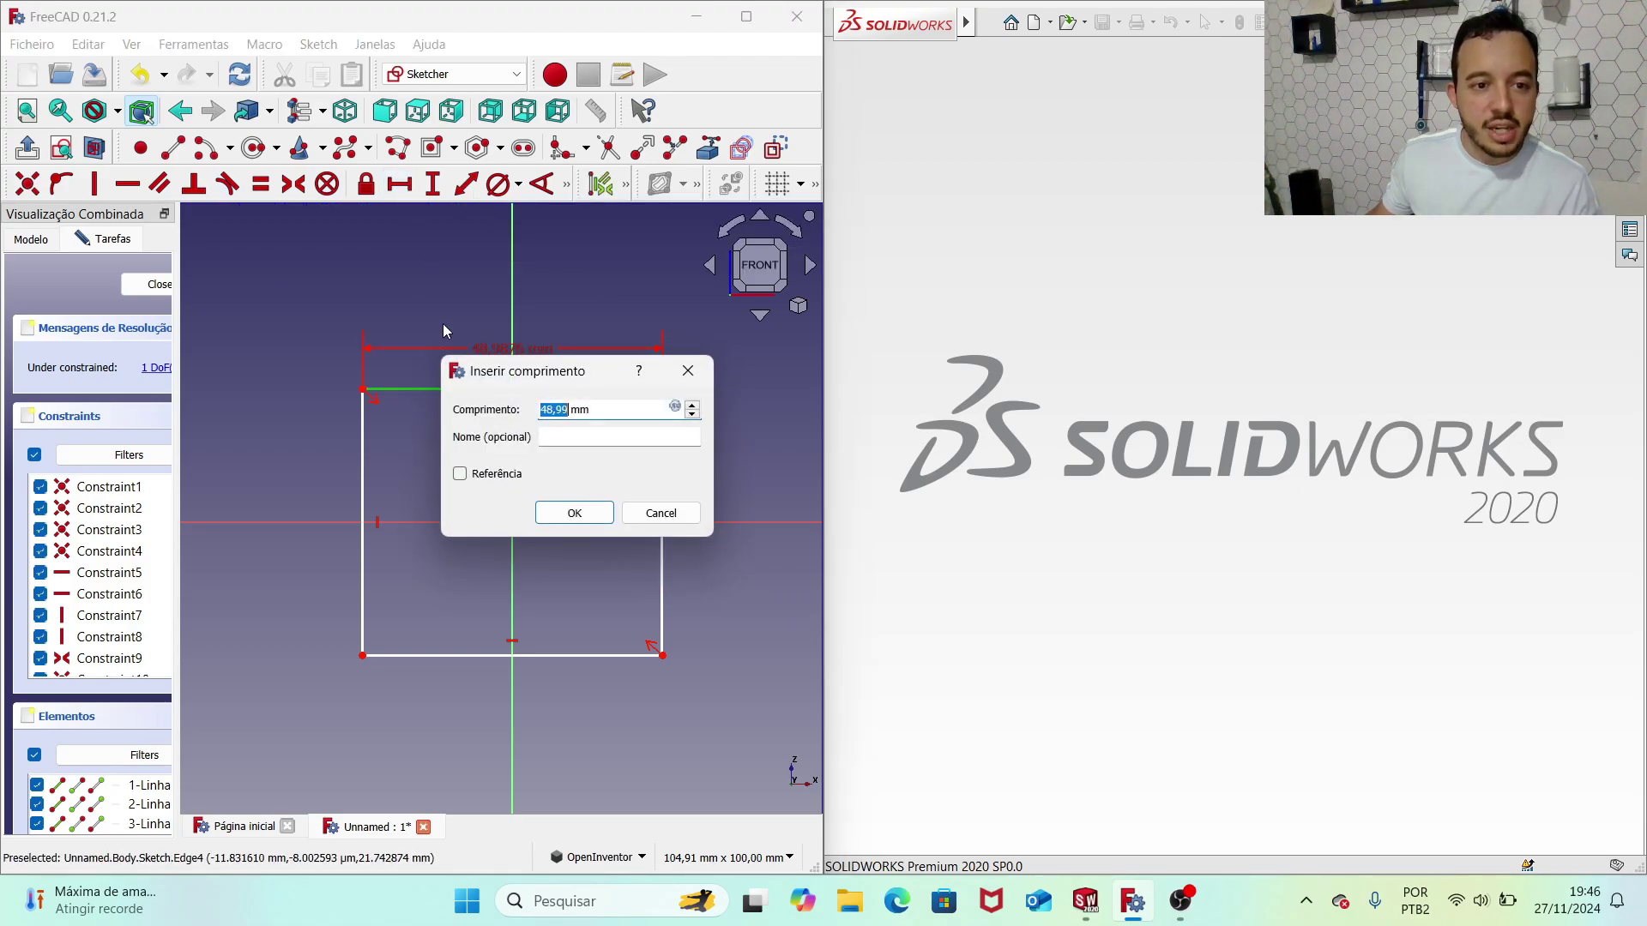
pyautogui.write('20')
pyautogui.press('Return')
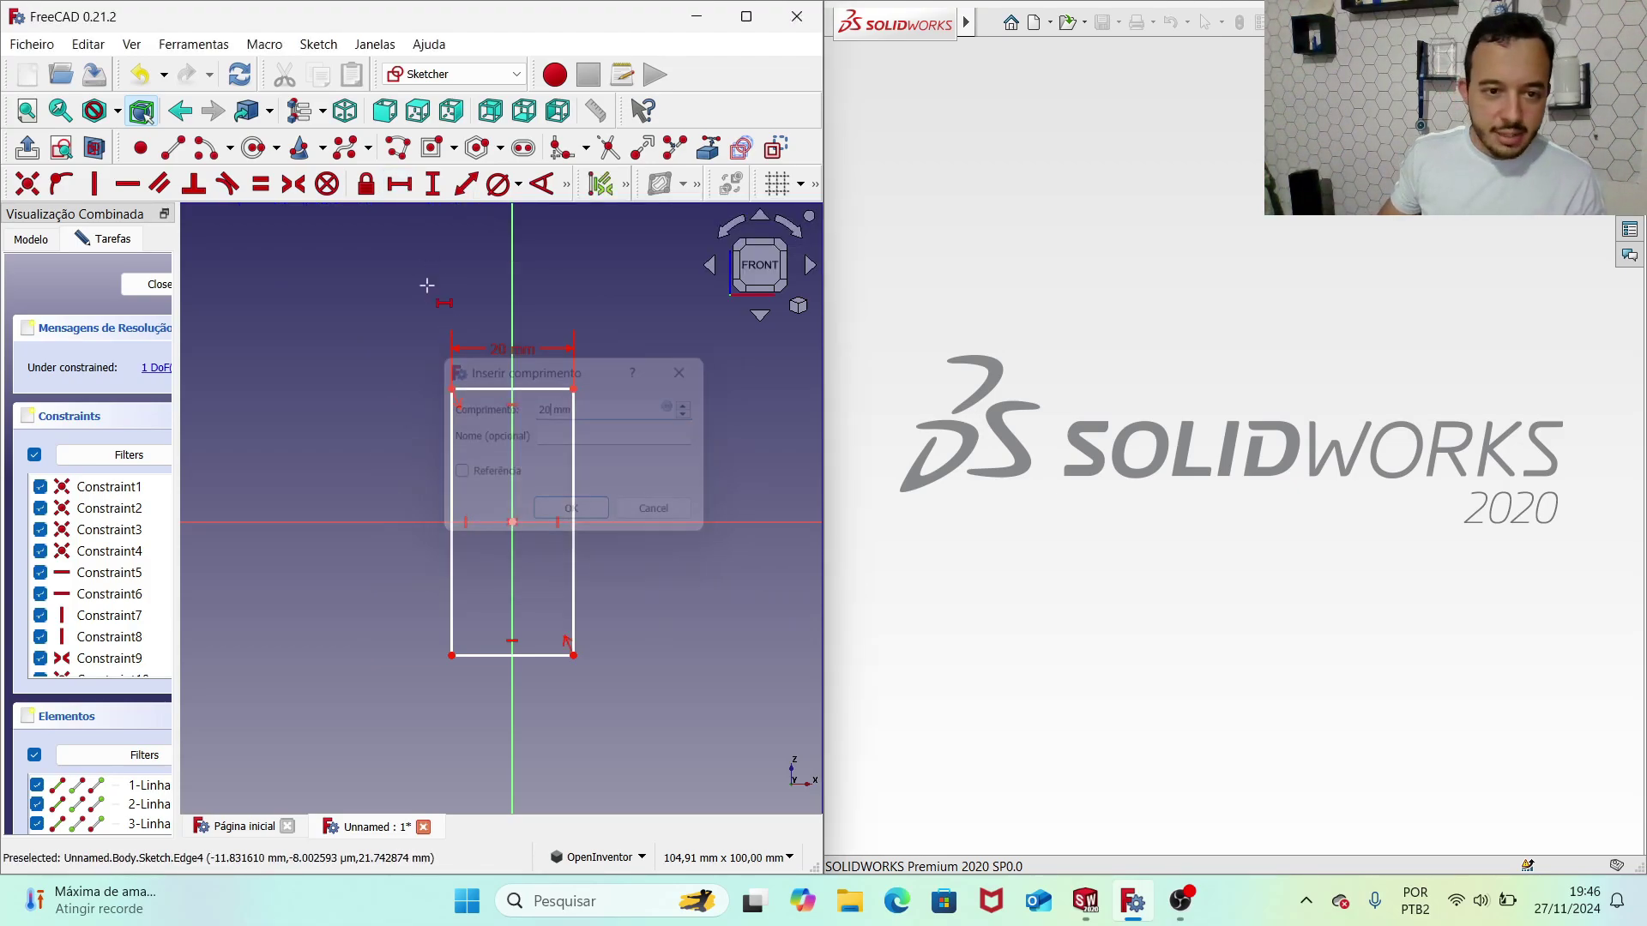
pyautogui.click(433, 184)
pyautogui.click(573, 434)
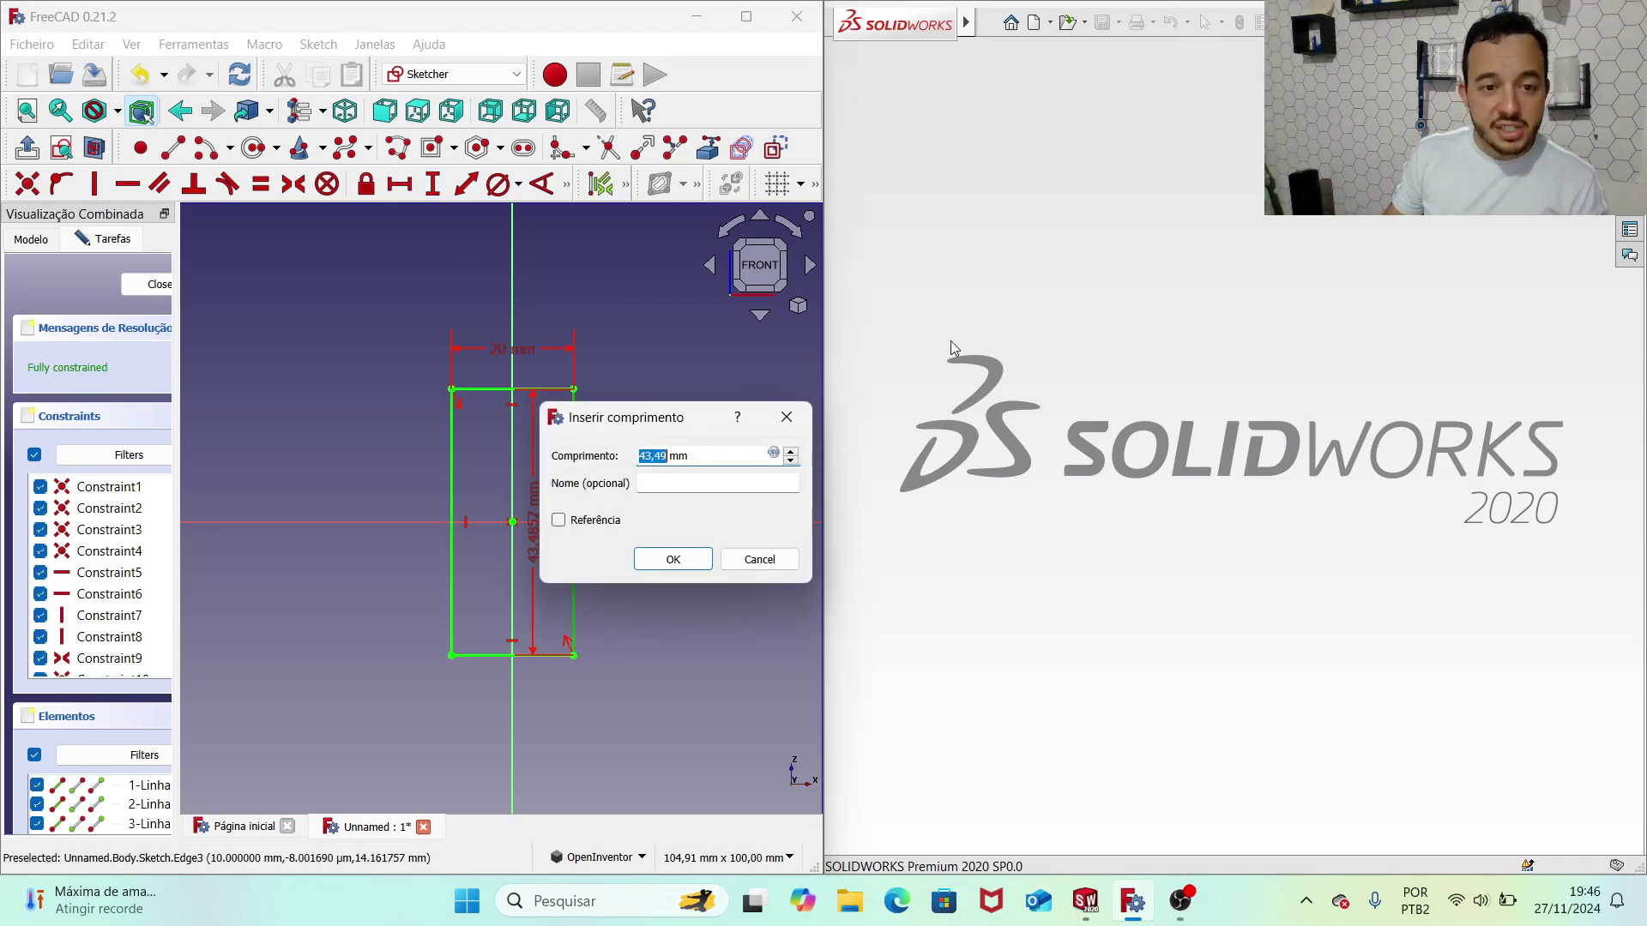
pyautogui.press('Return')
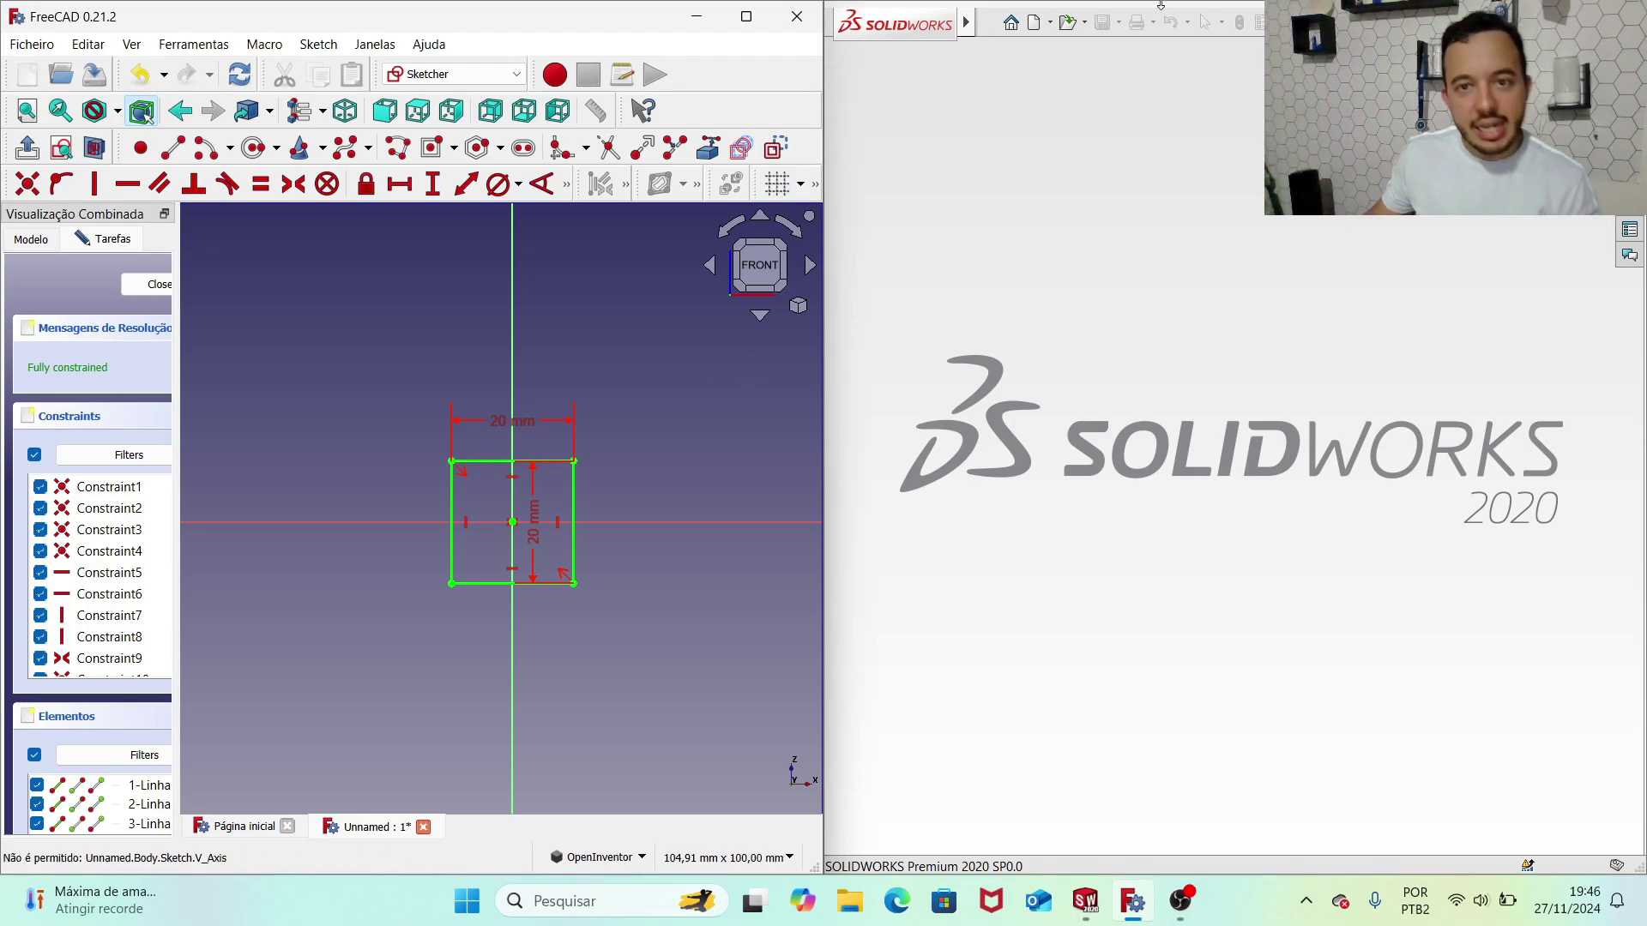
pyautogui.click(1050, 22)
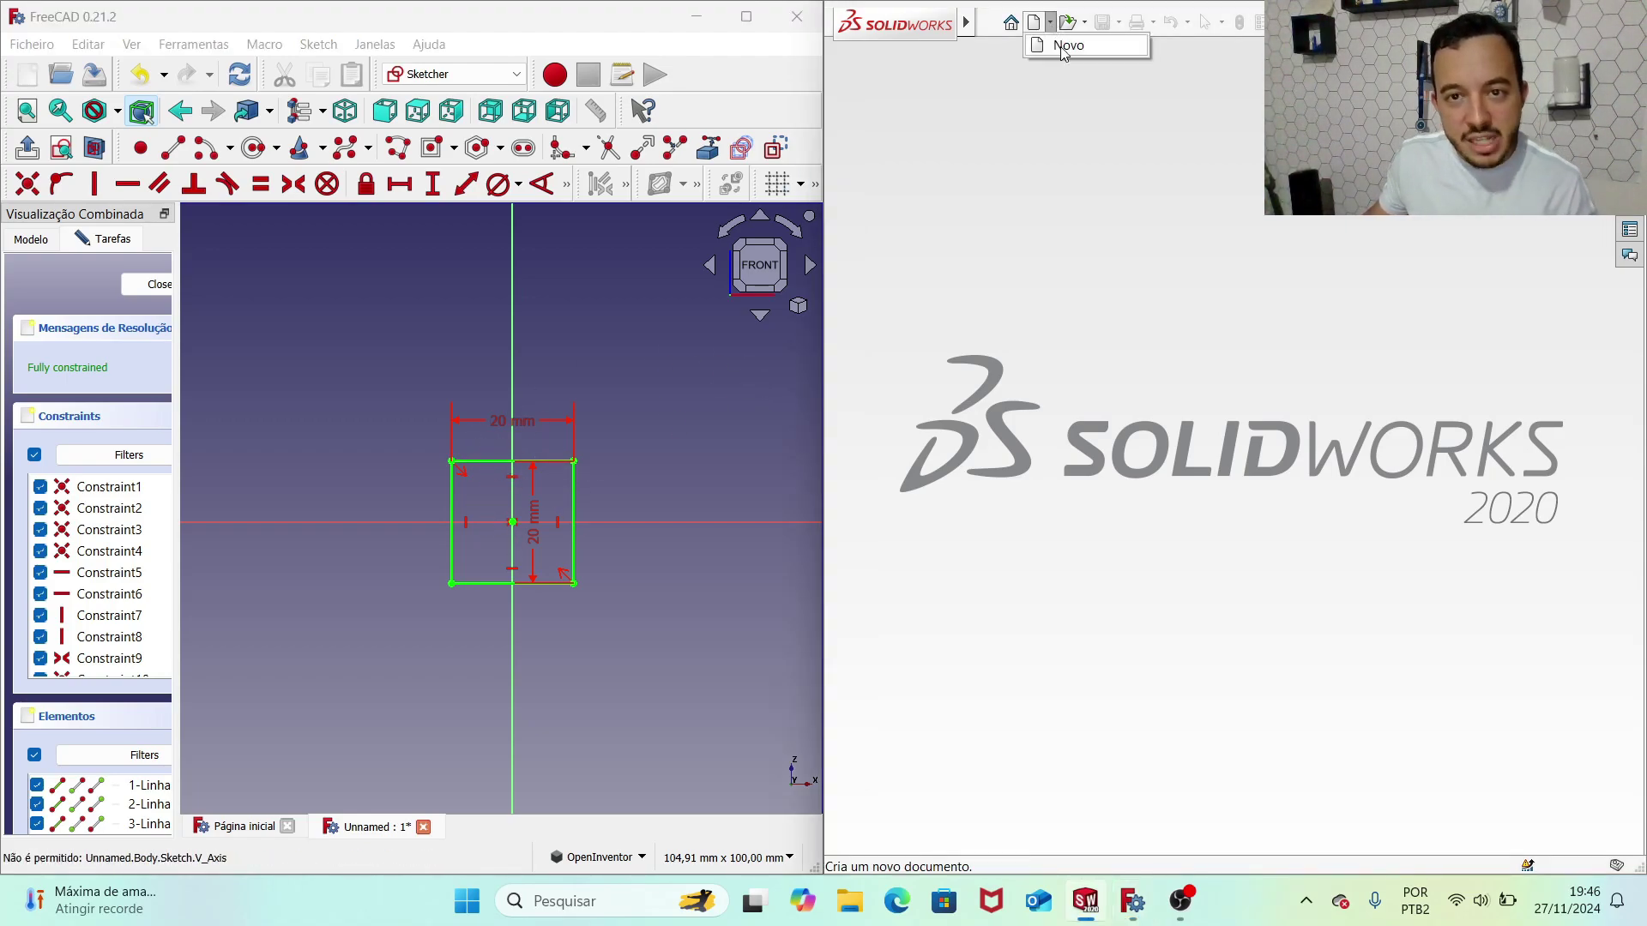
# Step: Create a new SolidWorks part, Peça1, and start a sketch on Plano frontal
pyautogui.click(1068, 45)
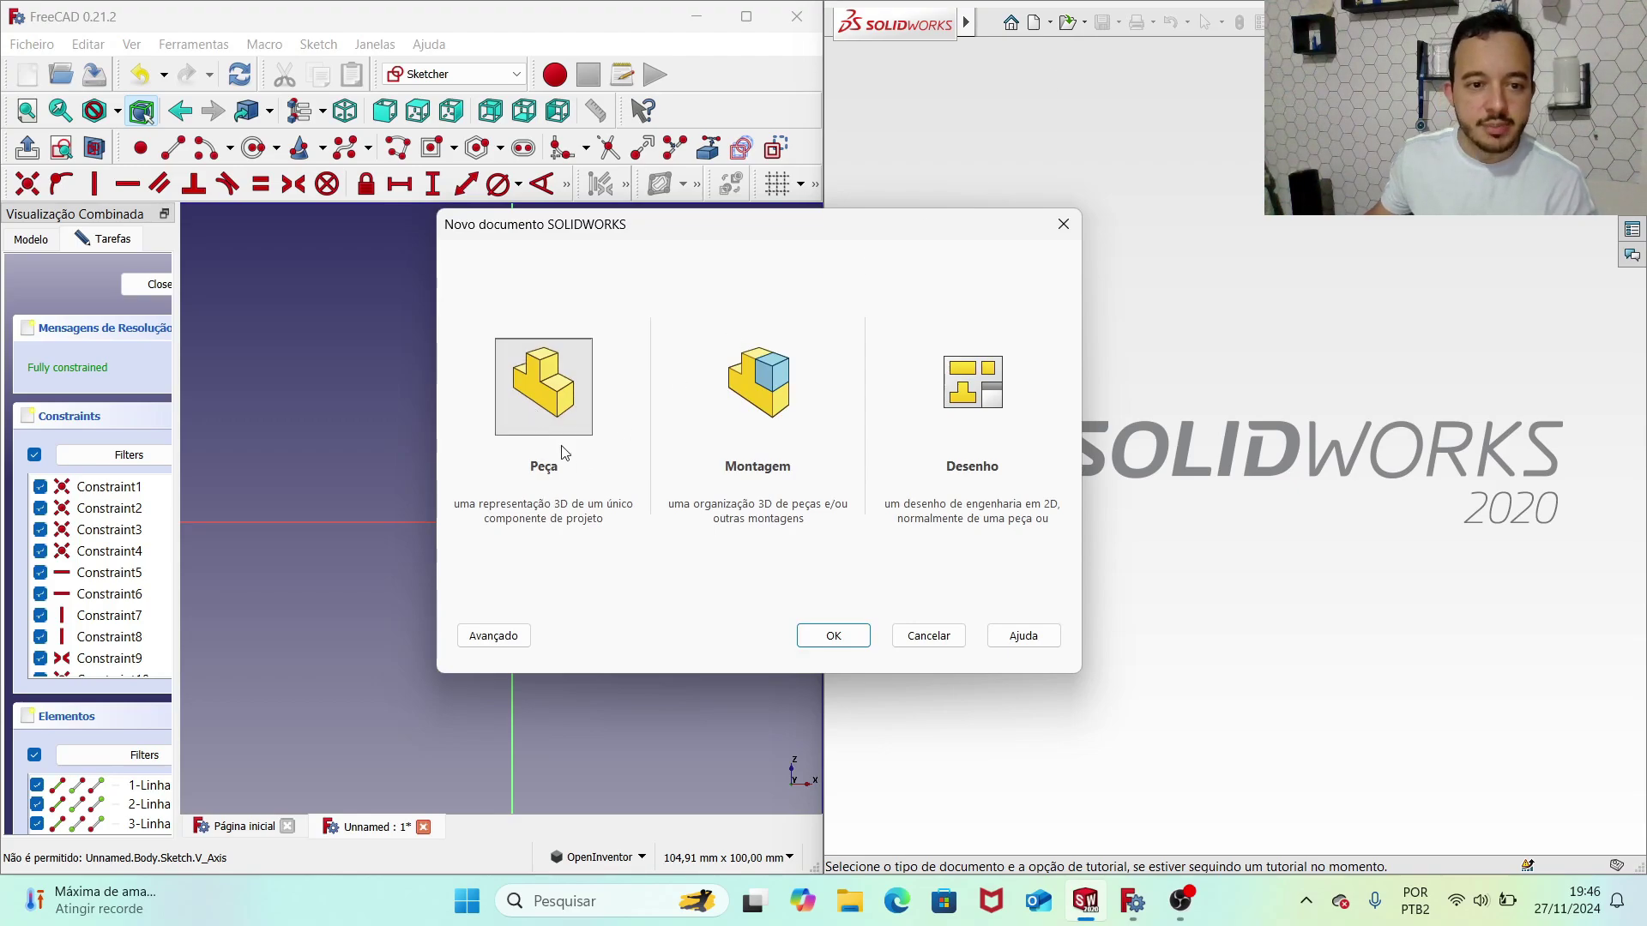
pyautogui.click(822, 633)
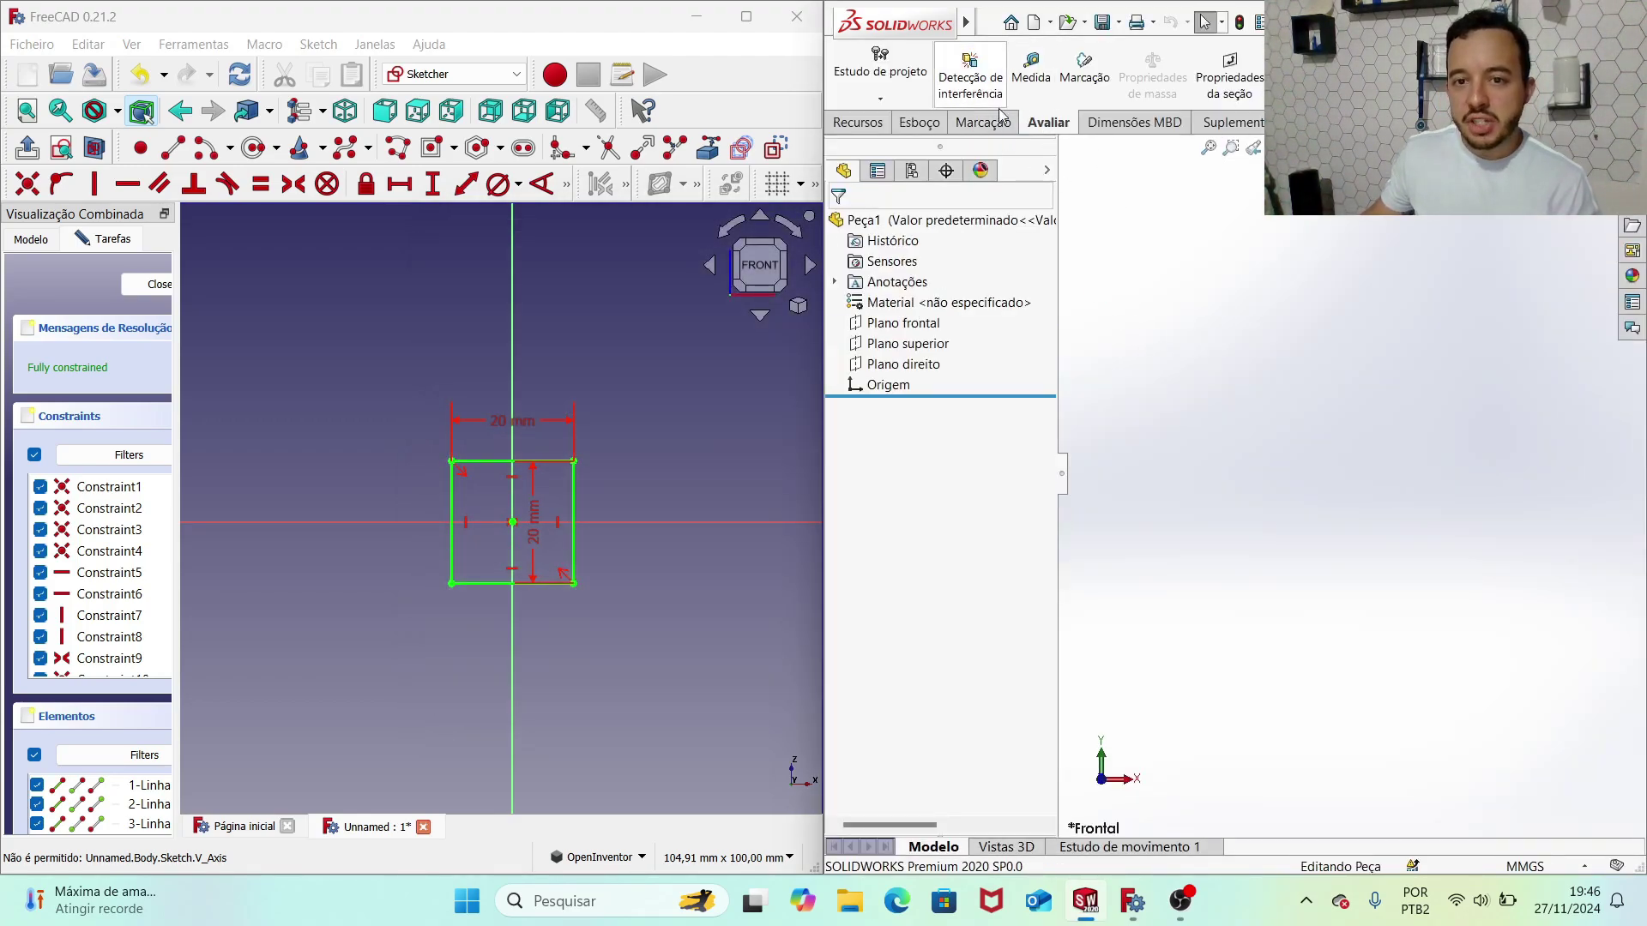
pyautogui.click(858, 122)
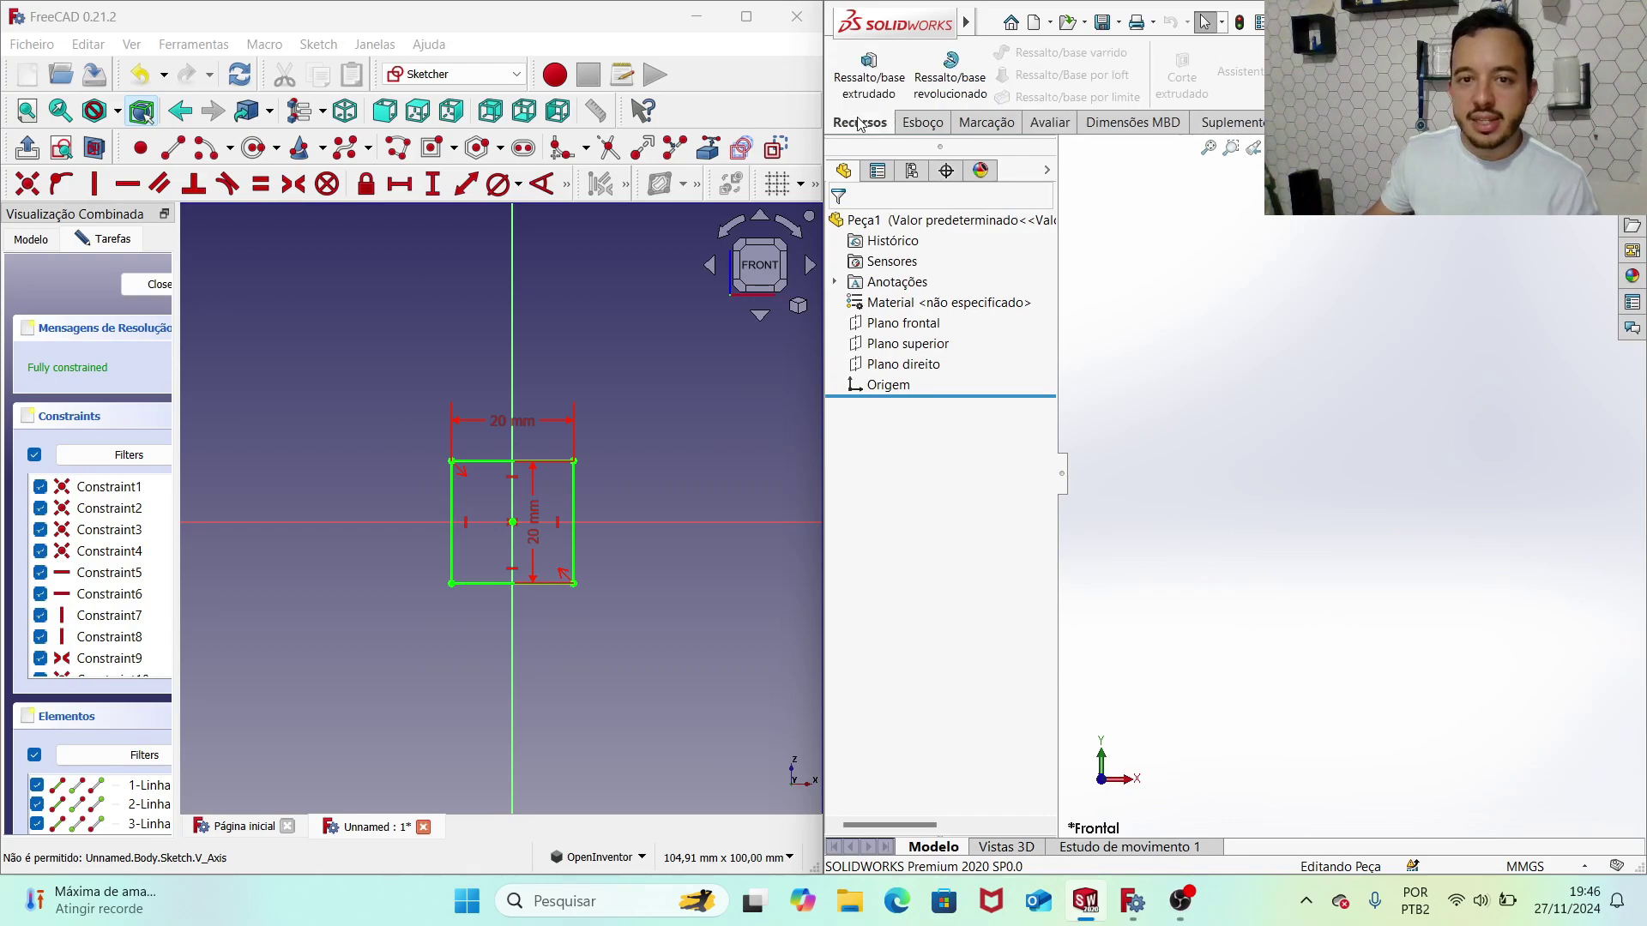
pyautogui.click(926, 123)
pyautogui.click(851, 60)
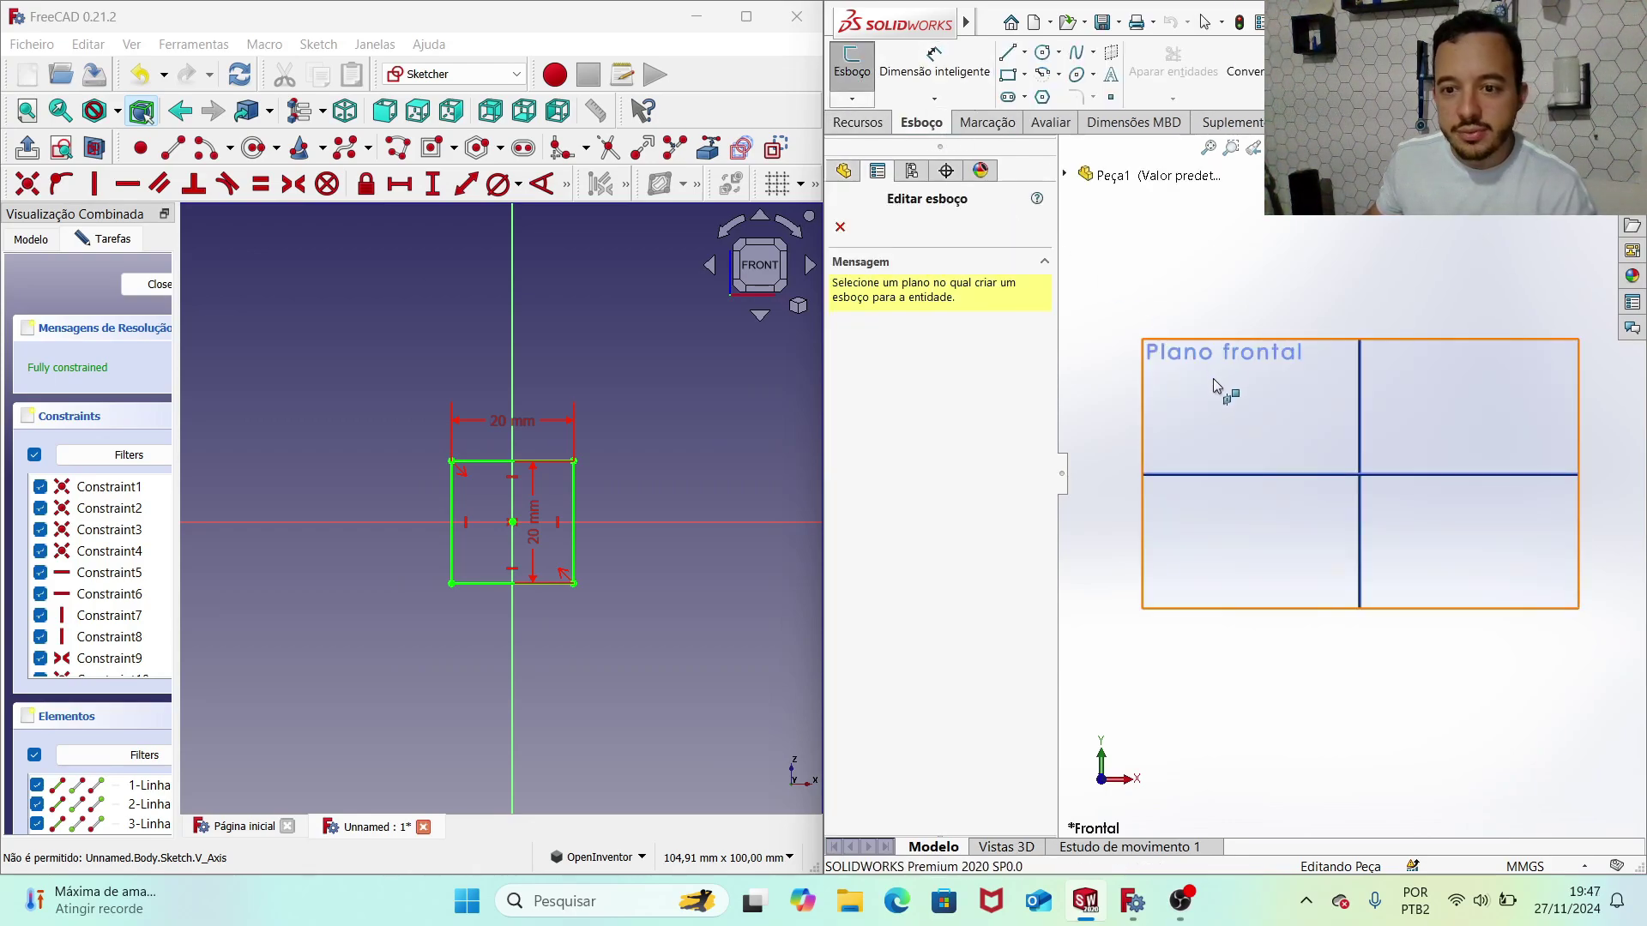
pyautogui.click(1209, 379)
# Step: Draw a Retângulo central rectangle centred on the origin
pyautogui.click(1024, 74)
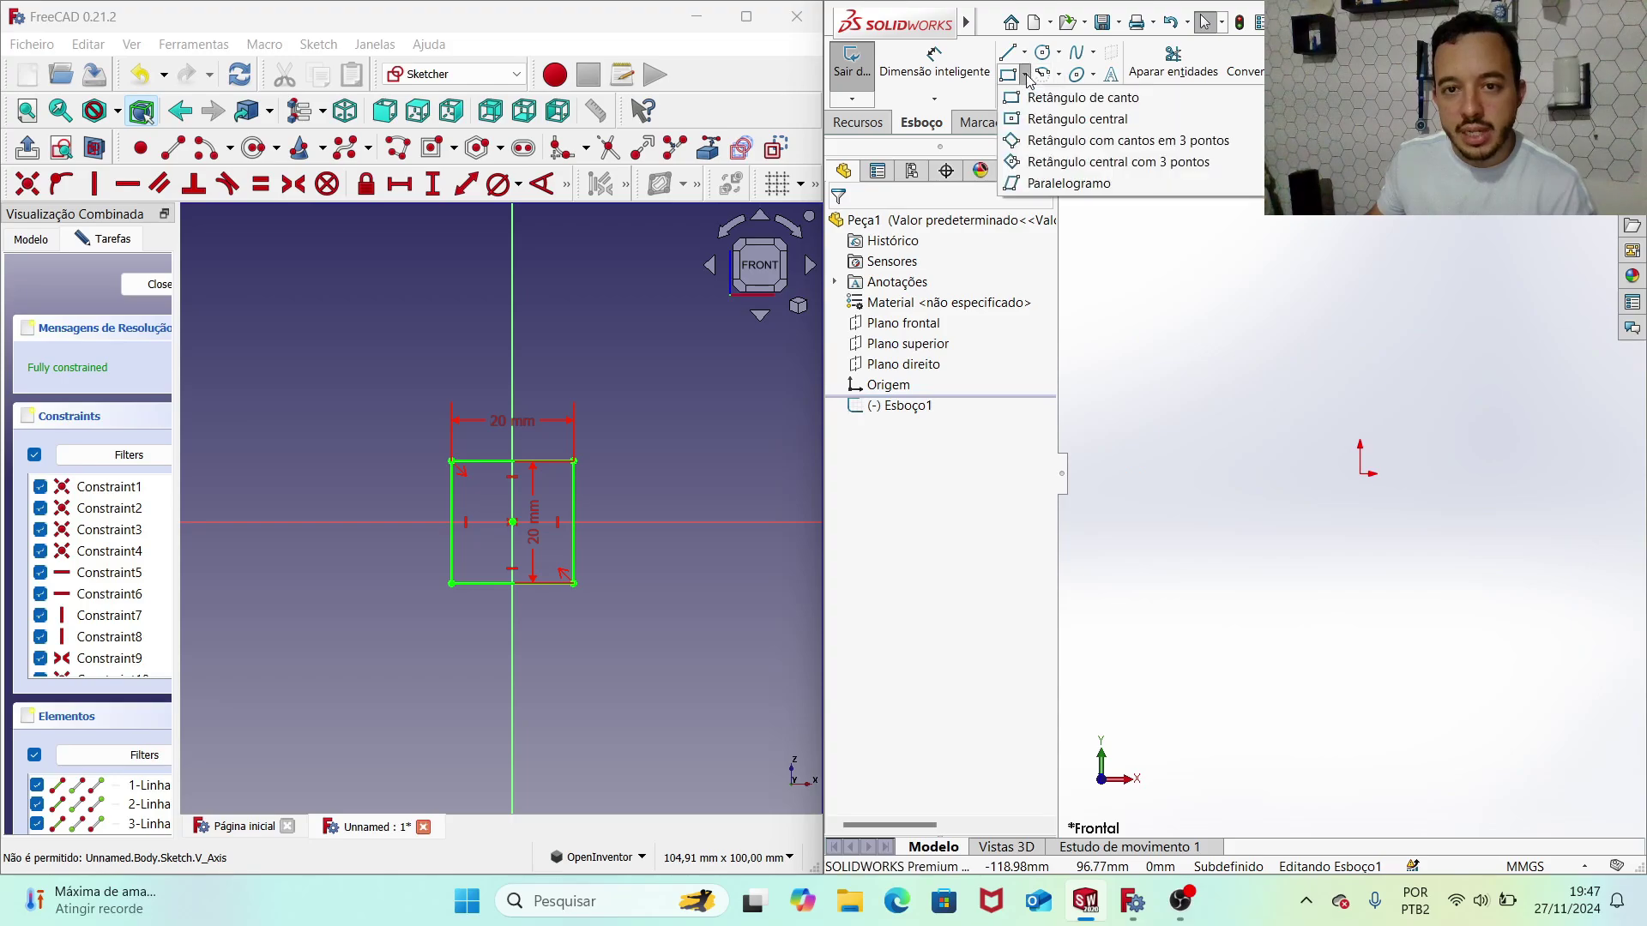
pyautogui.click(1044, 120)
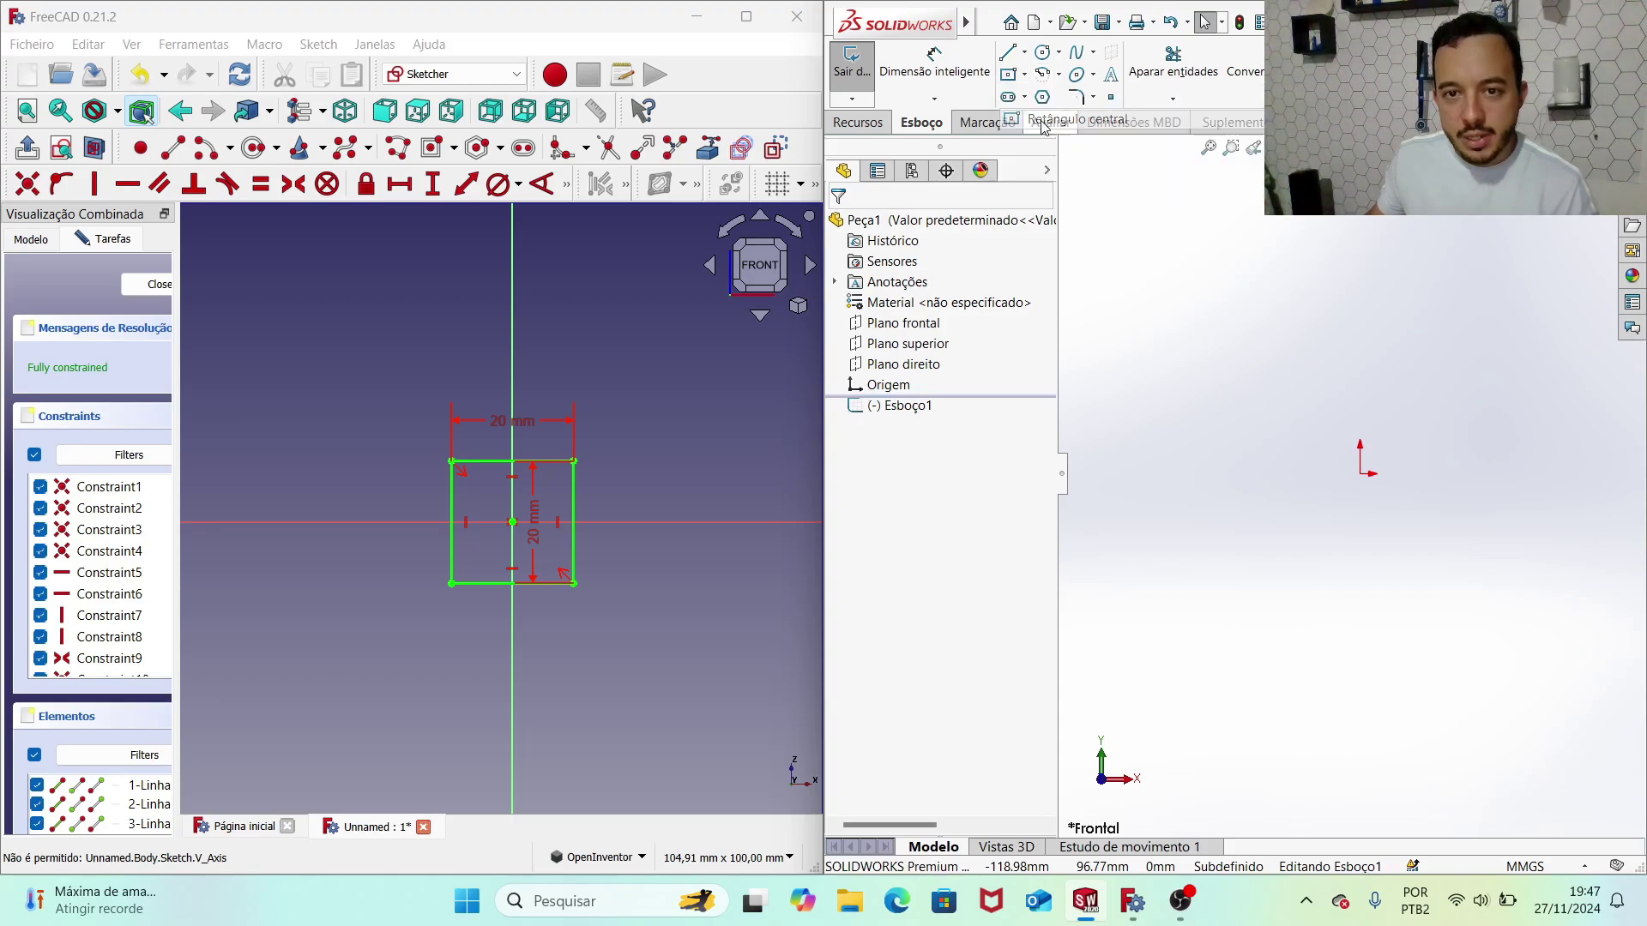
pyautogui.click(1360, 473)
pyautogui.click(1470, 592)
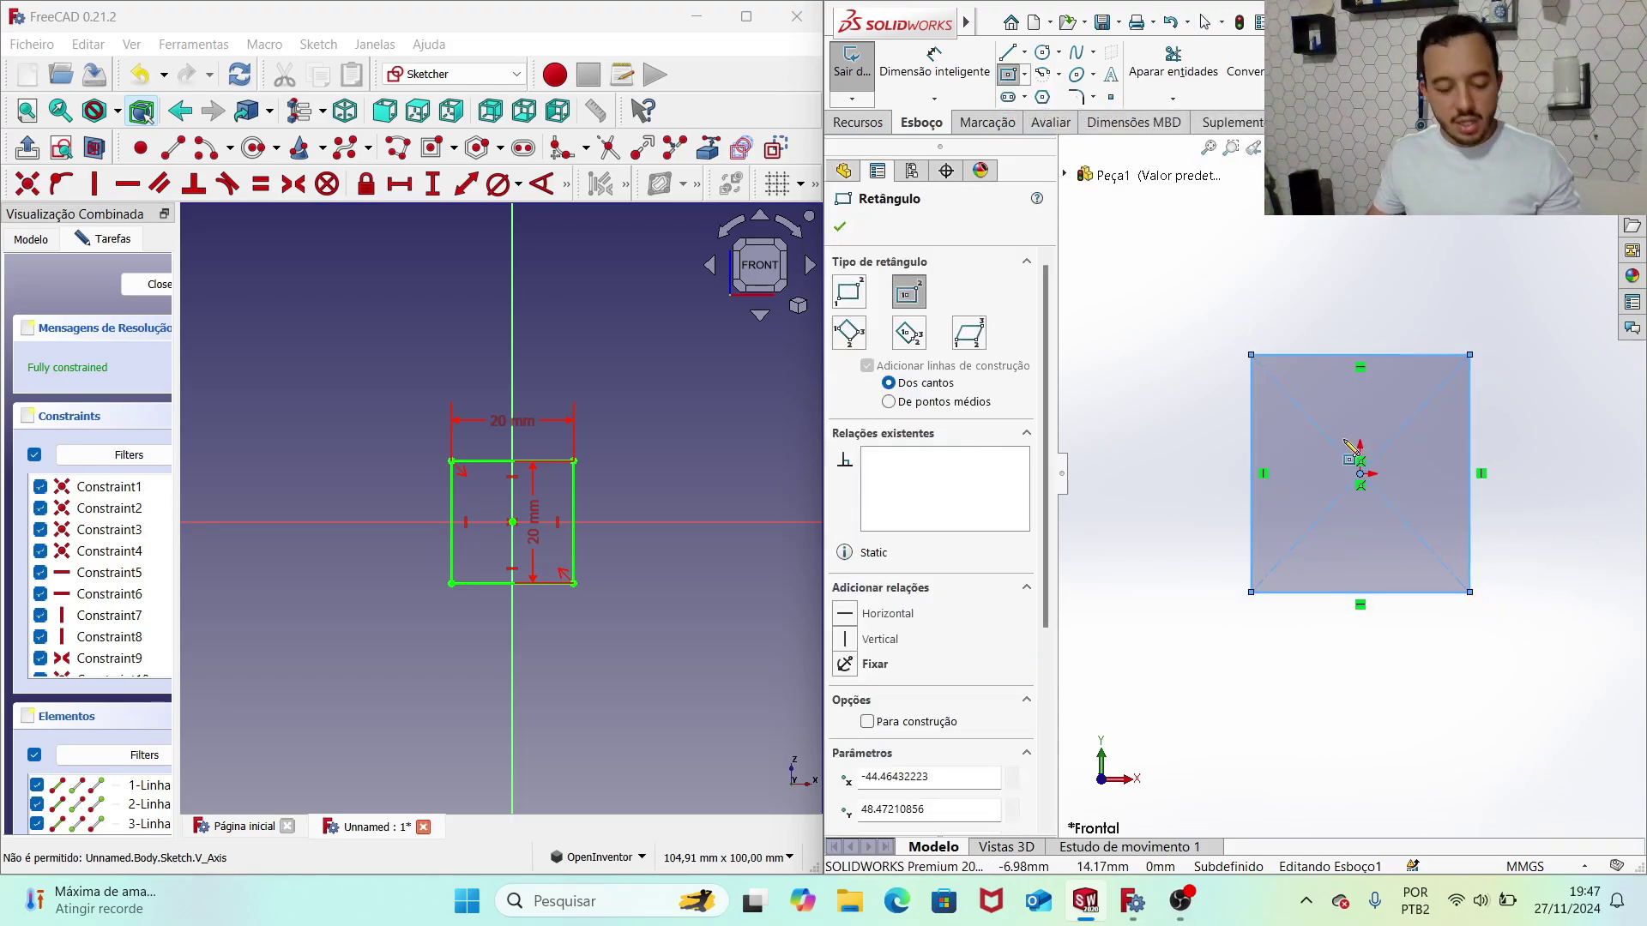
# Step: Dimension the rectangle's top and left edges to 20 mm each with Dimensão inteligente
pyautogui.press('Escape')
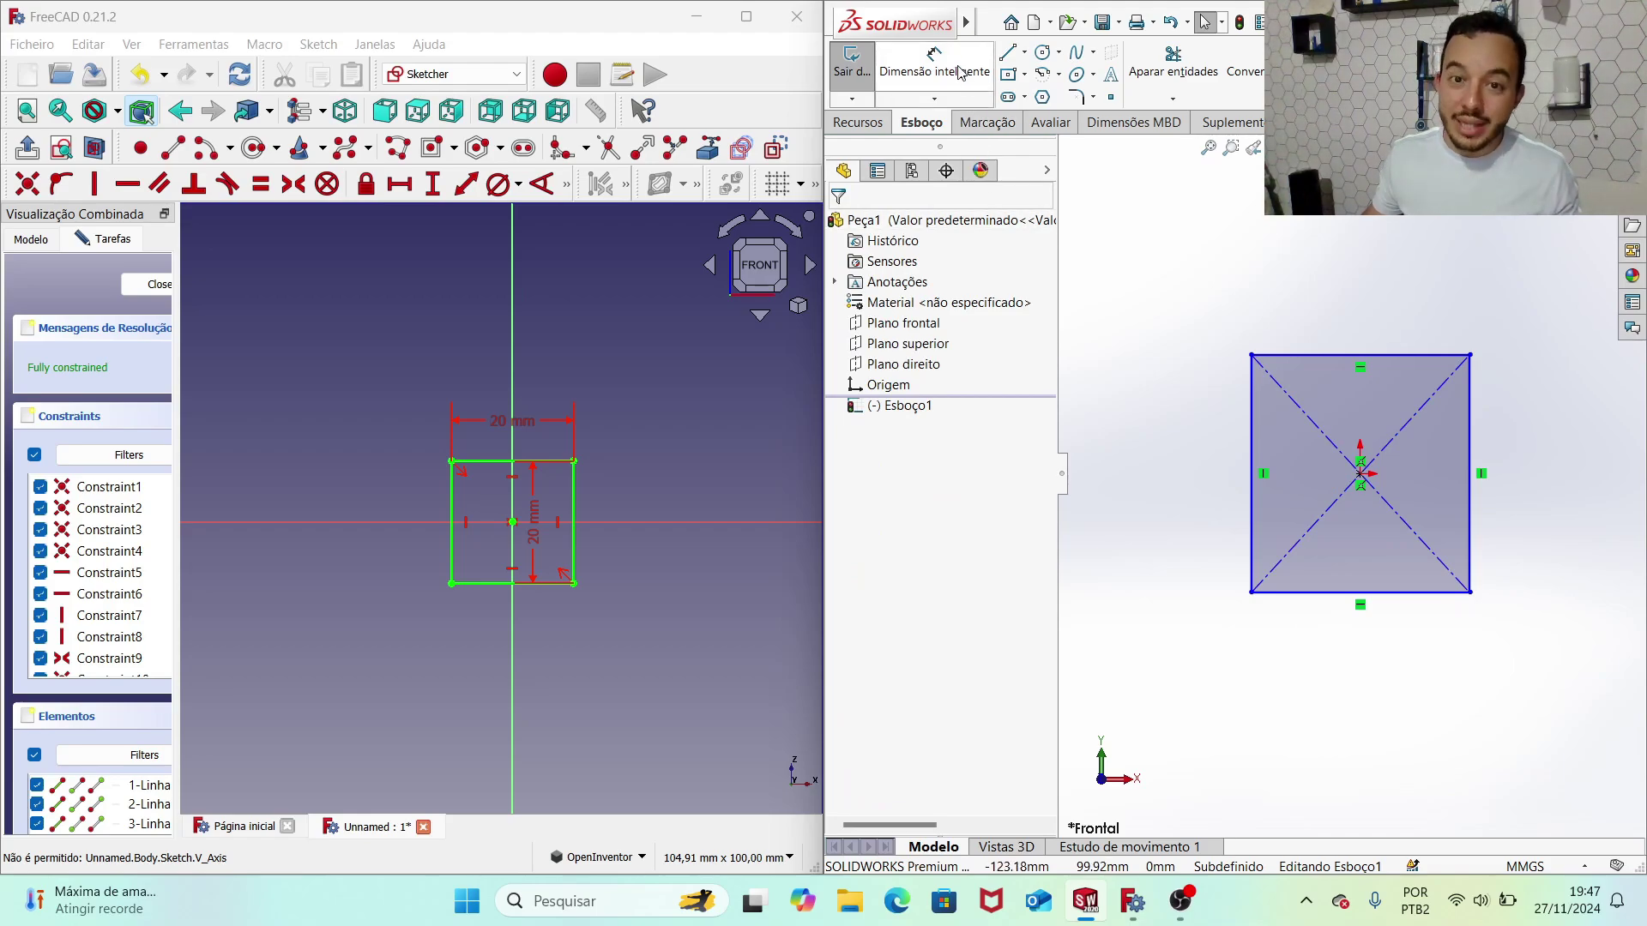
pyautogui.click(935, 60)
pyautogui.click(1307, 307)
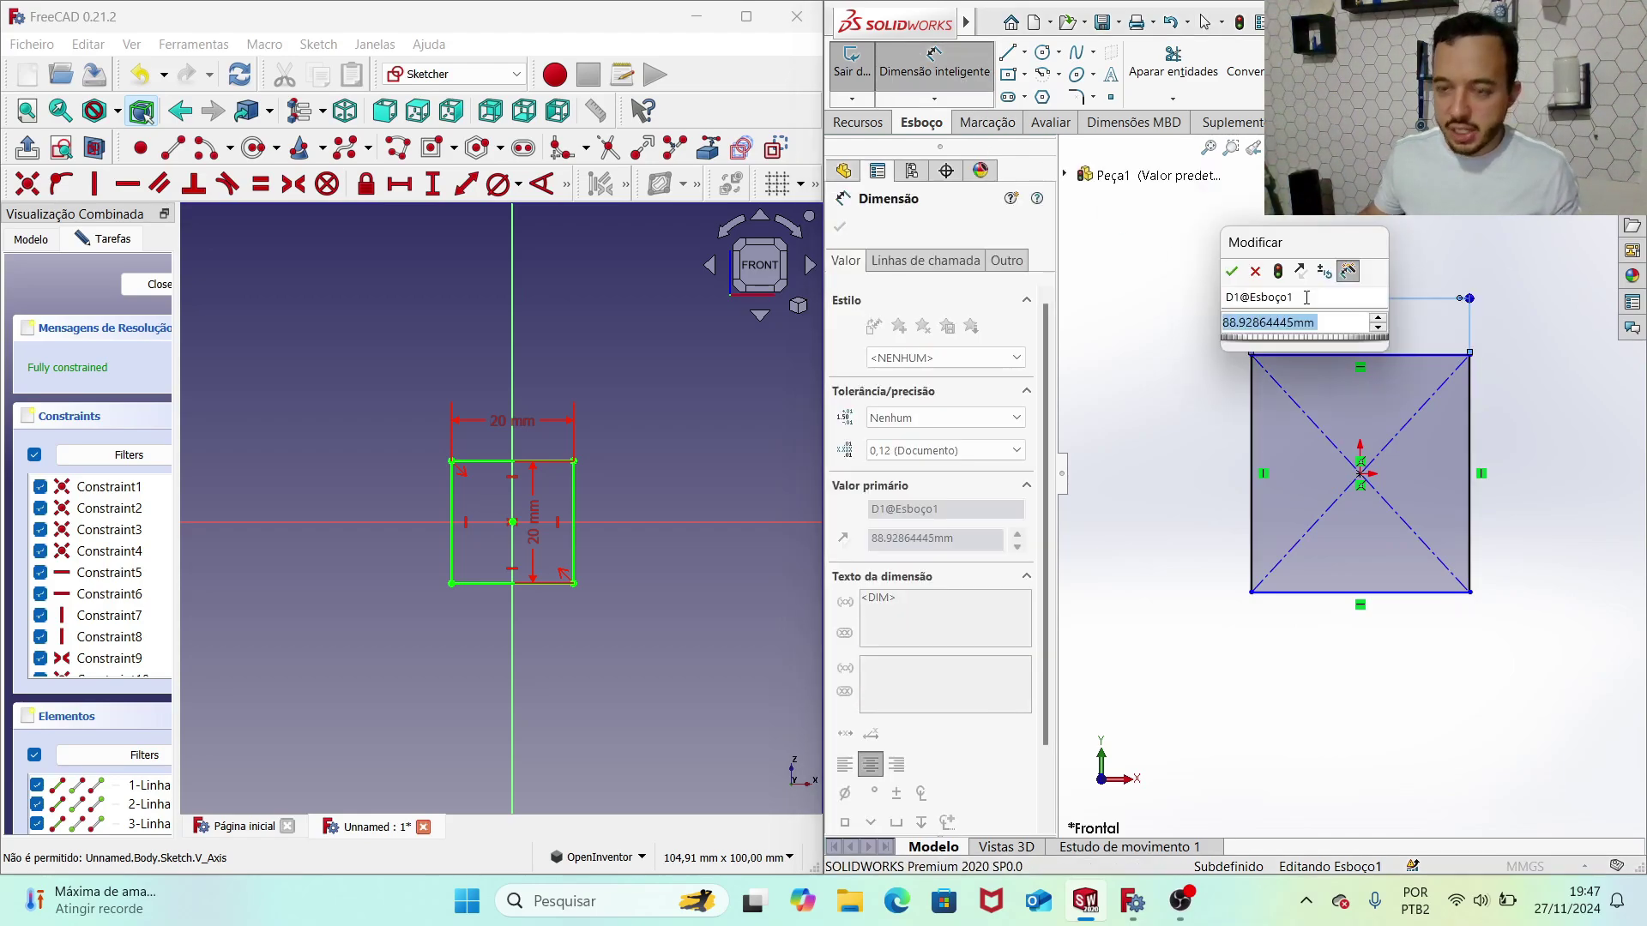
pyautogui.write('20')
pyautogui.press('Return')
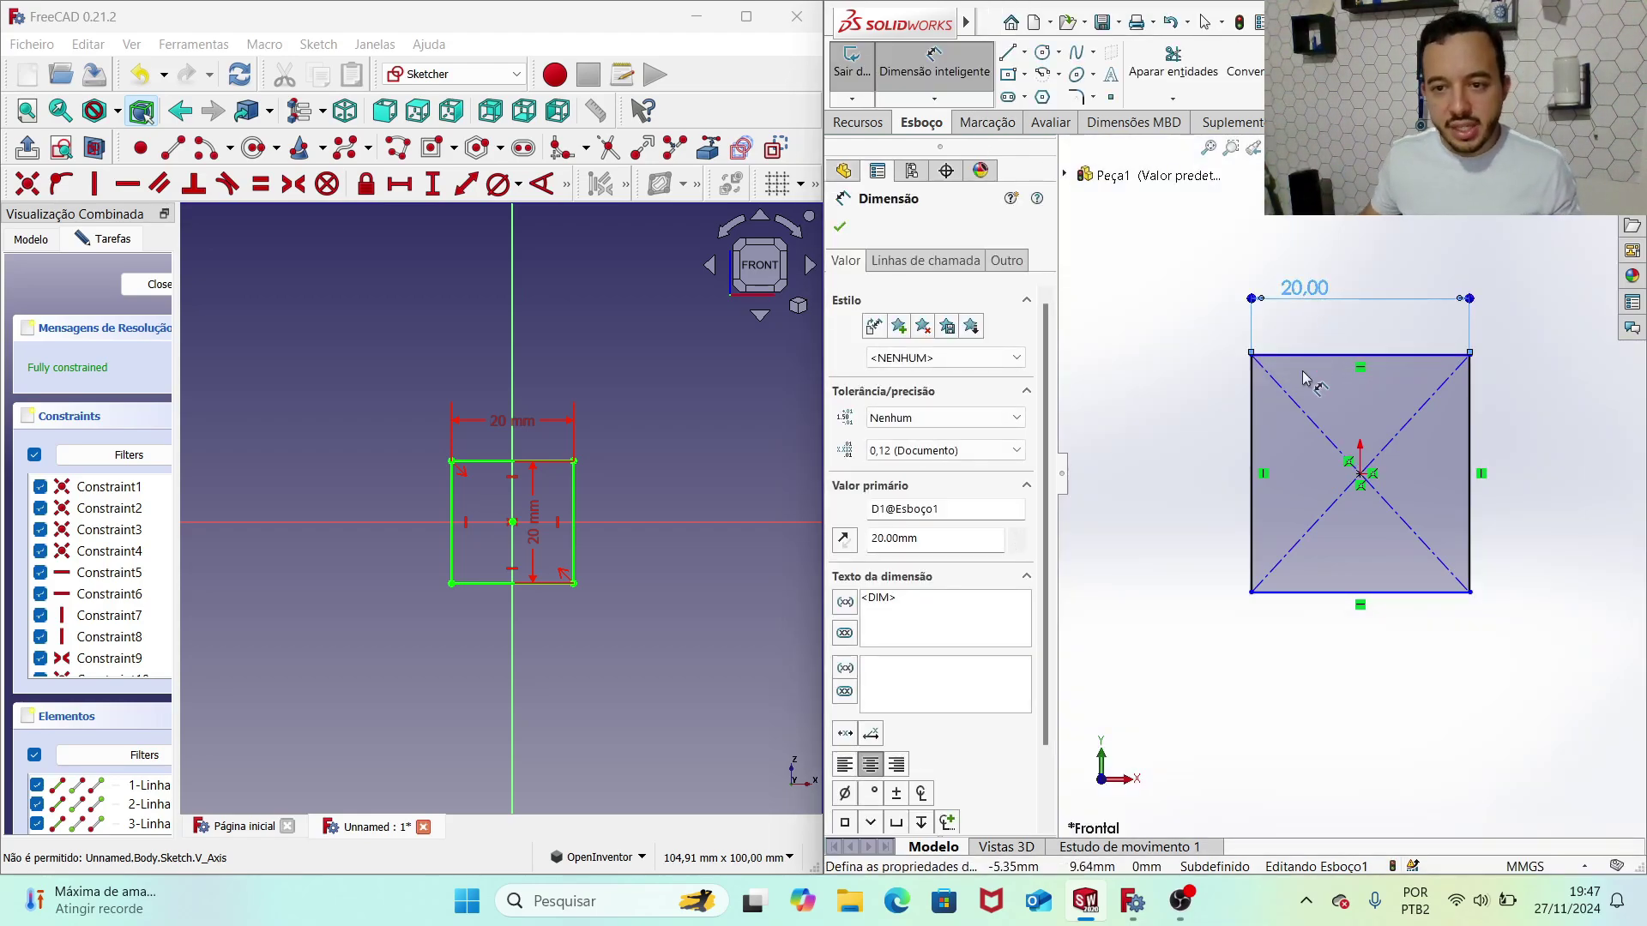
pyautogui.click(1251, 424)
pyautogui.click(1183, 430)
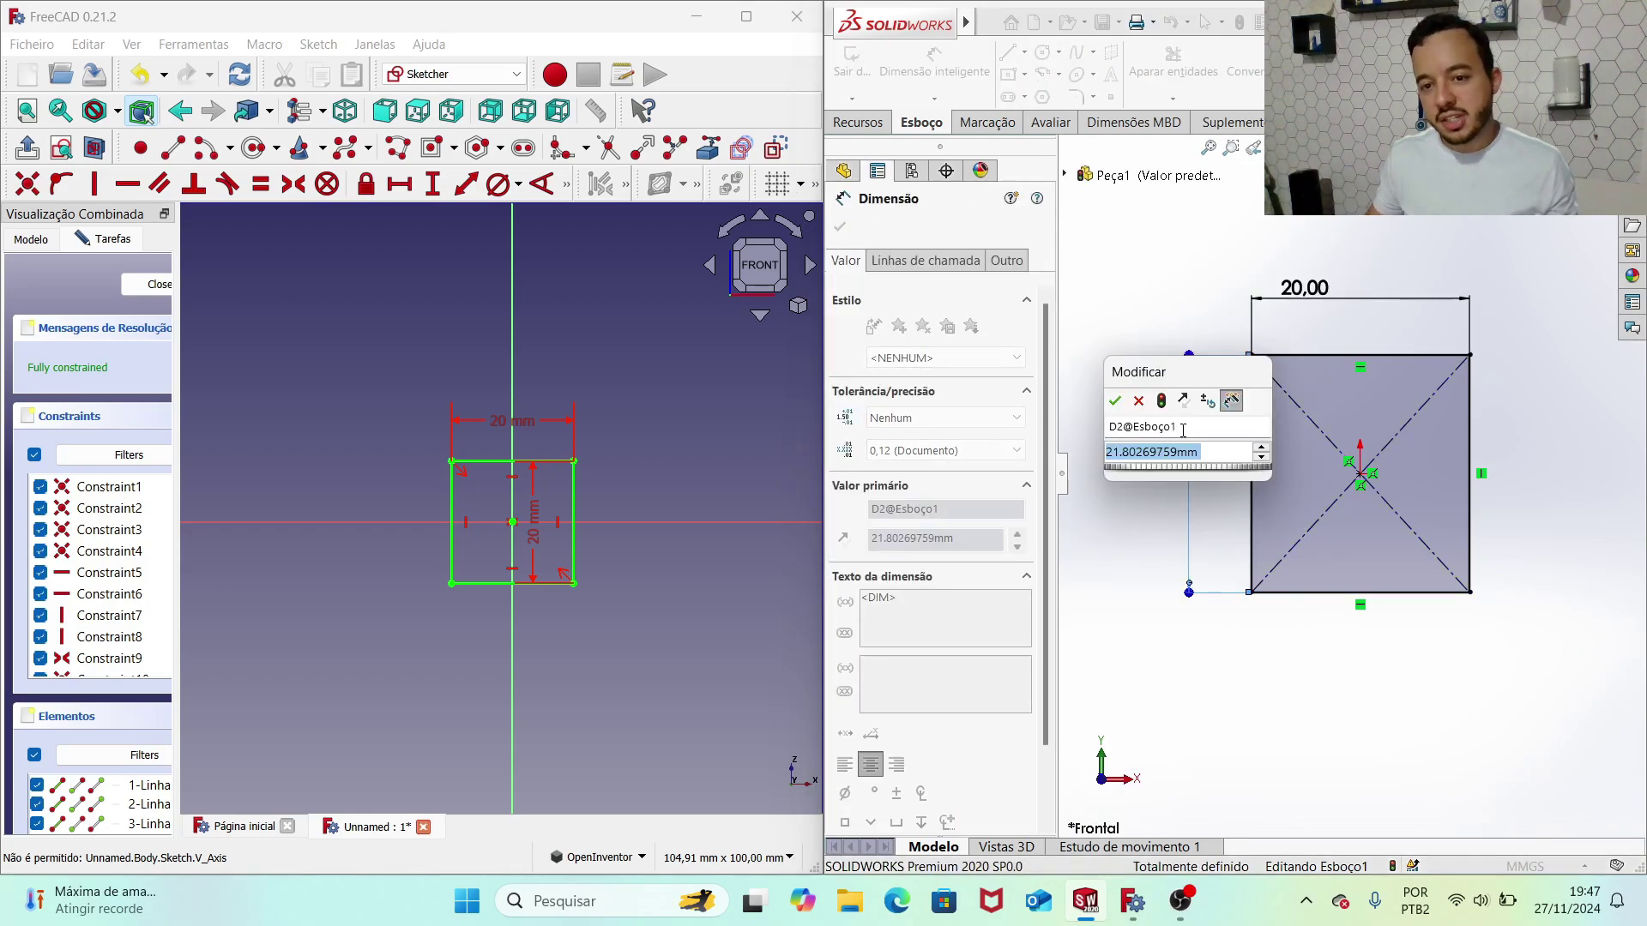
pyautogui.write('20')
pyautogui.press('Return')
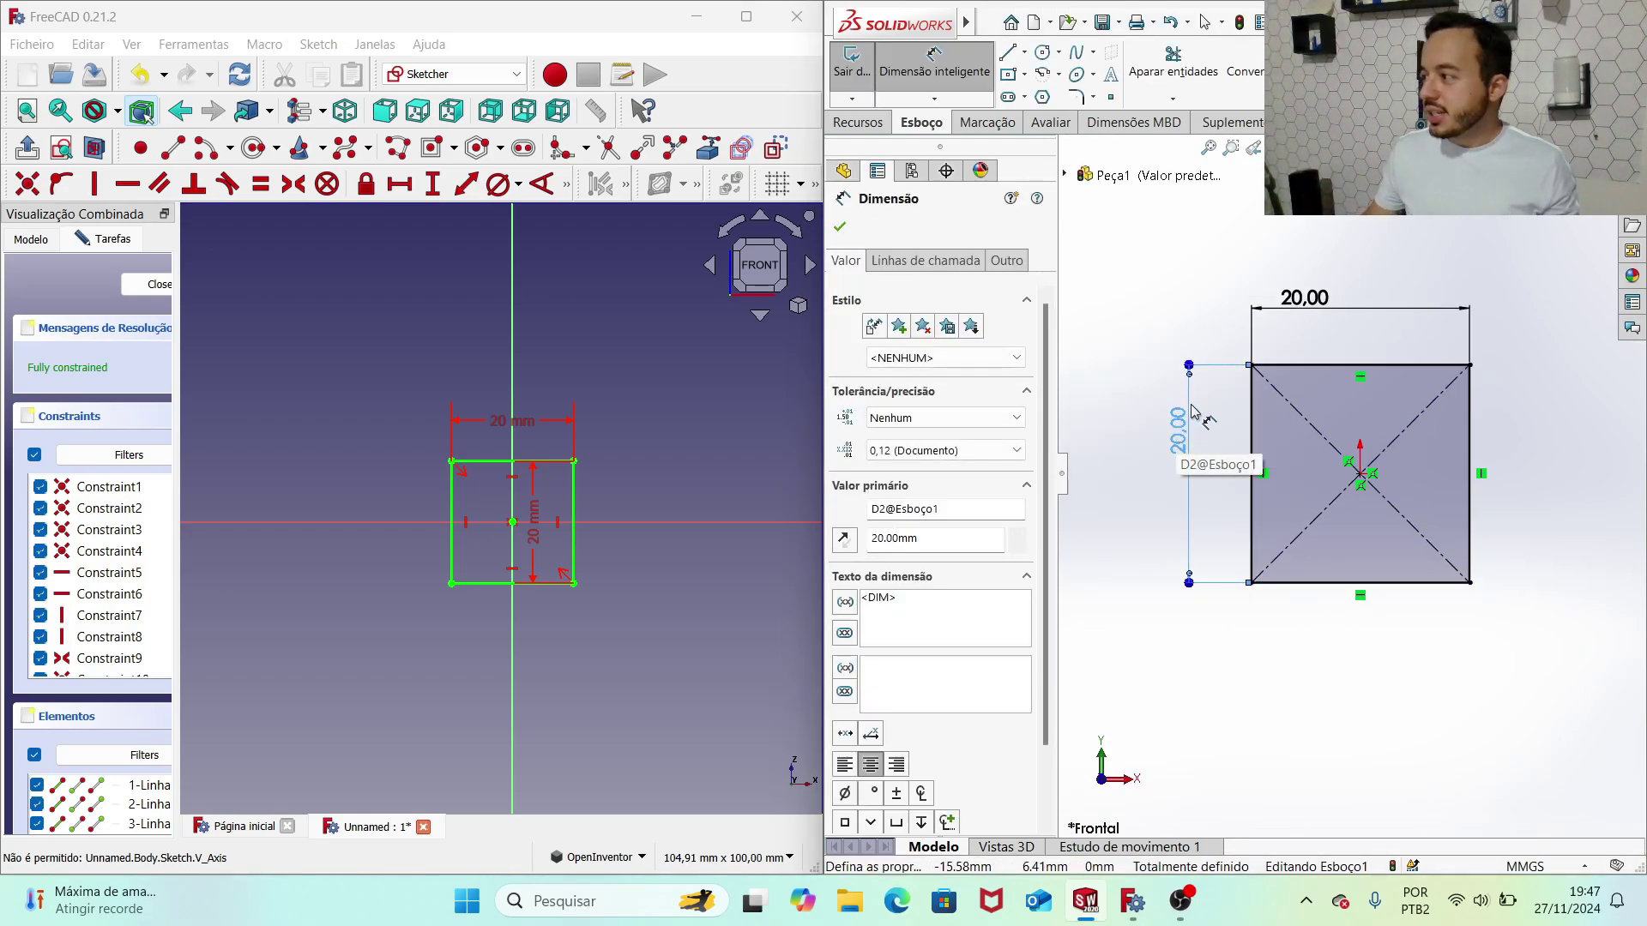
# Step: Zoom and reorient the sketch to a straight-on view, then dismiss the dimension properties
pyautogui.scroll(3, 514, 493)
pyautogui.scroll(1, 399, 455)
pyautogui.scroll(1, 416, 471)
pyautogui.moveTo(416, 471); pyautogui.dragTo(423, 447, button='middle')
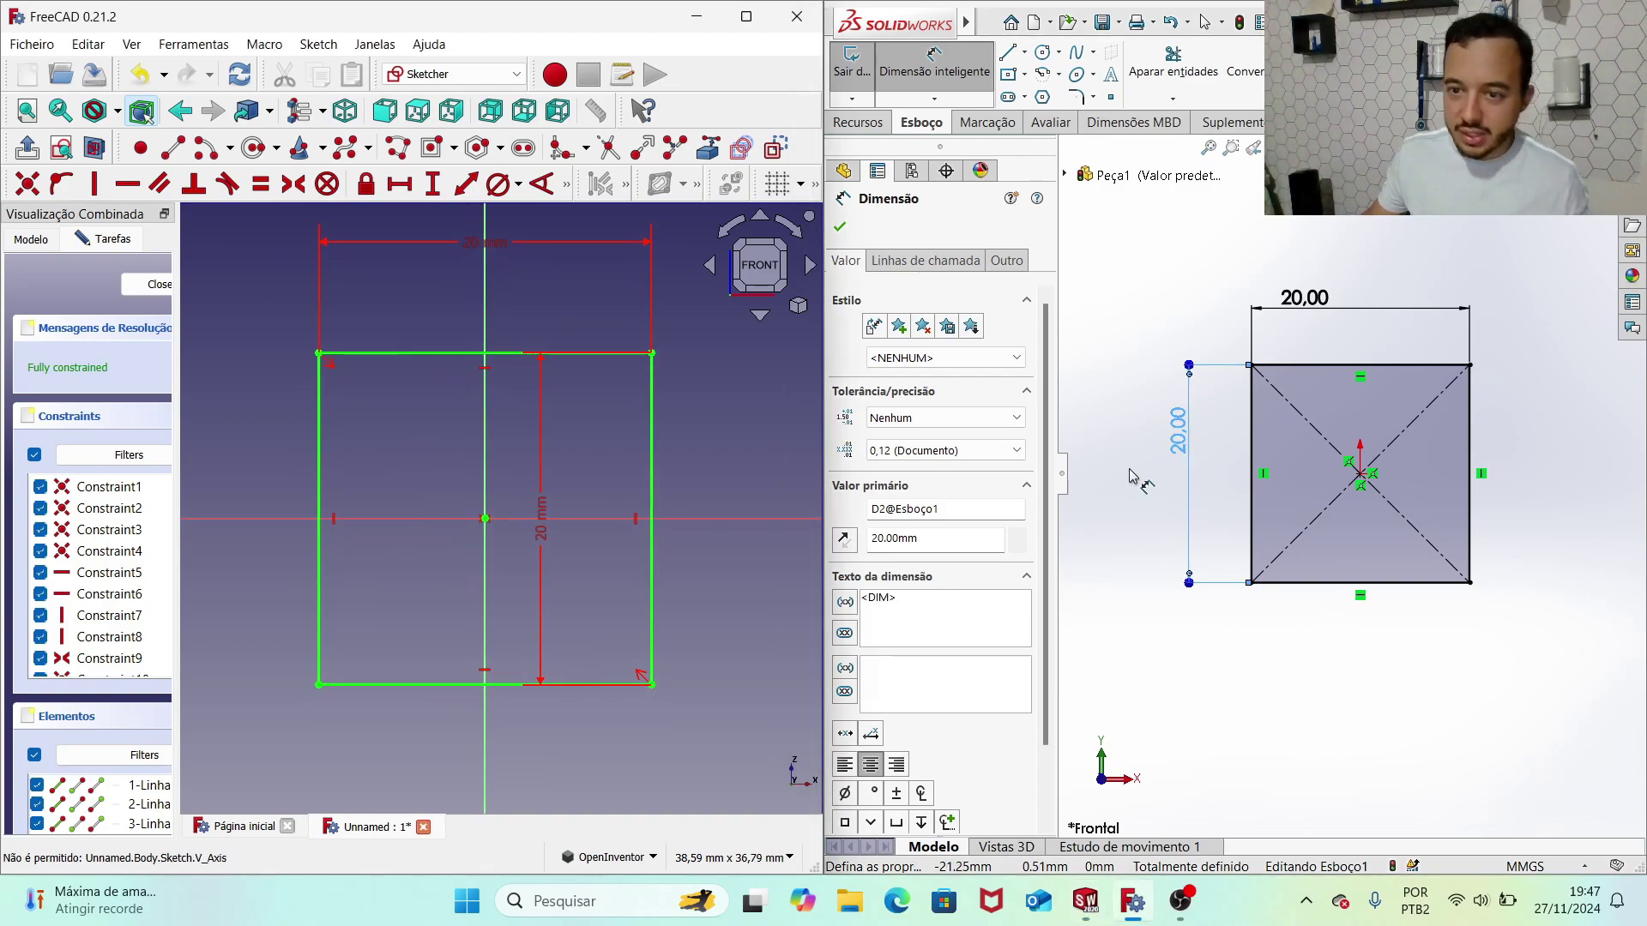
pyautogui.scroll(2, 1322, 479)
pyautogui.scroll(1, 1314, 485)
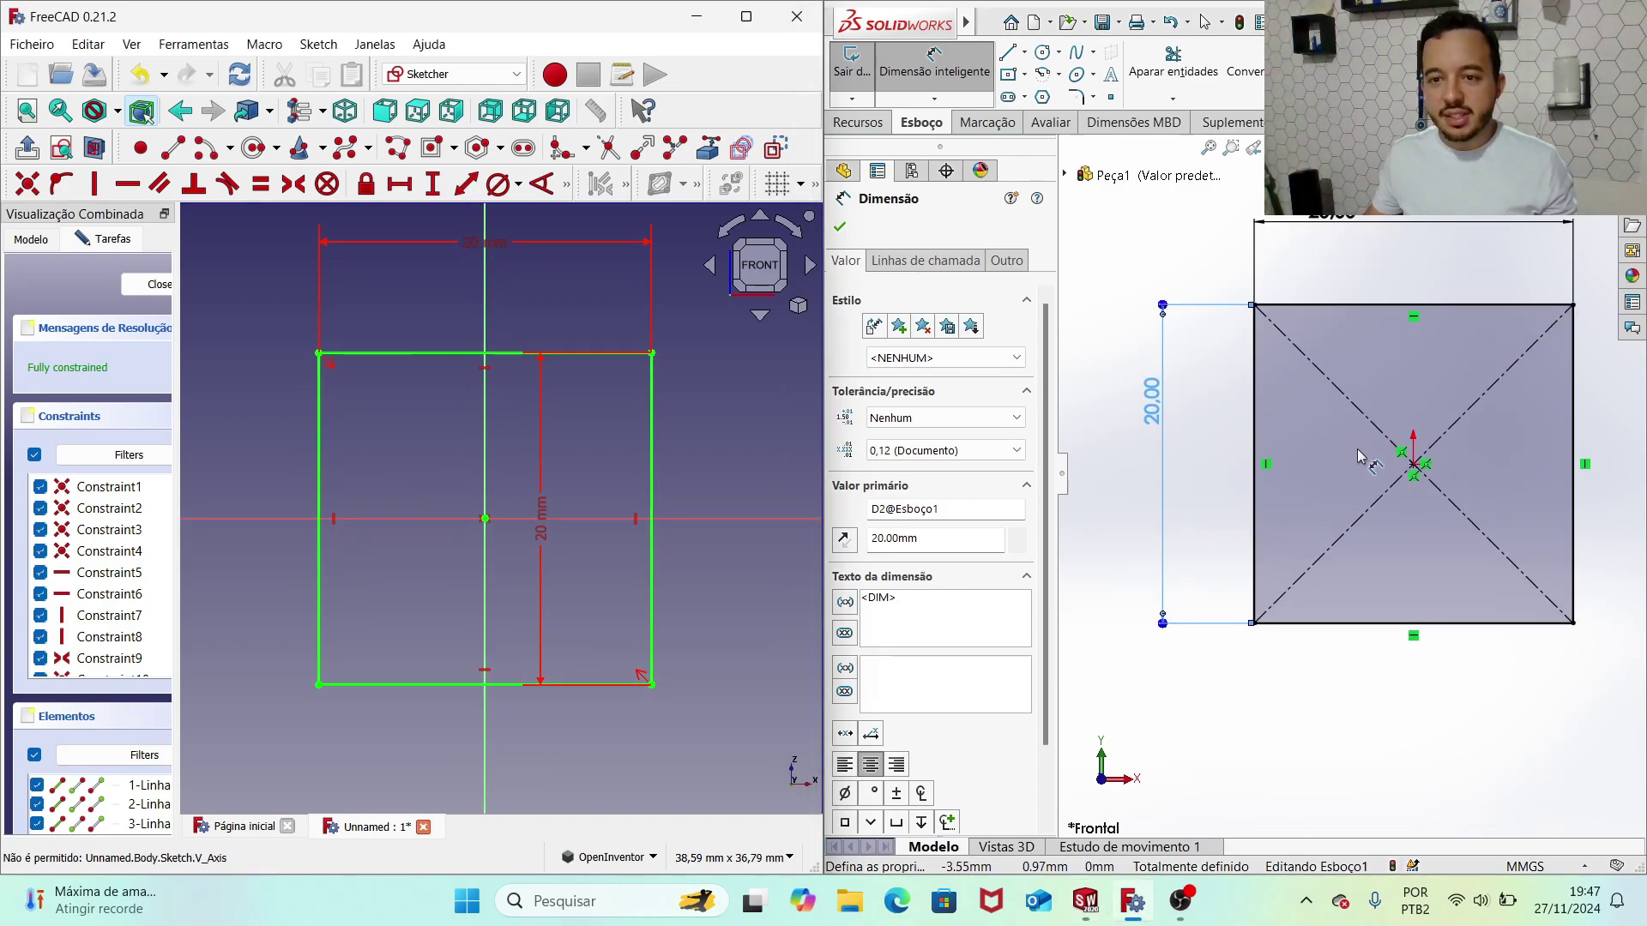
pyautogui.moveTo(1314, 486); pyautogui.dragTo(1307, 493, button='middle')
pyautogui.hotkey('ctrl', '8')
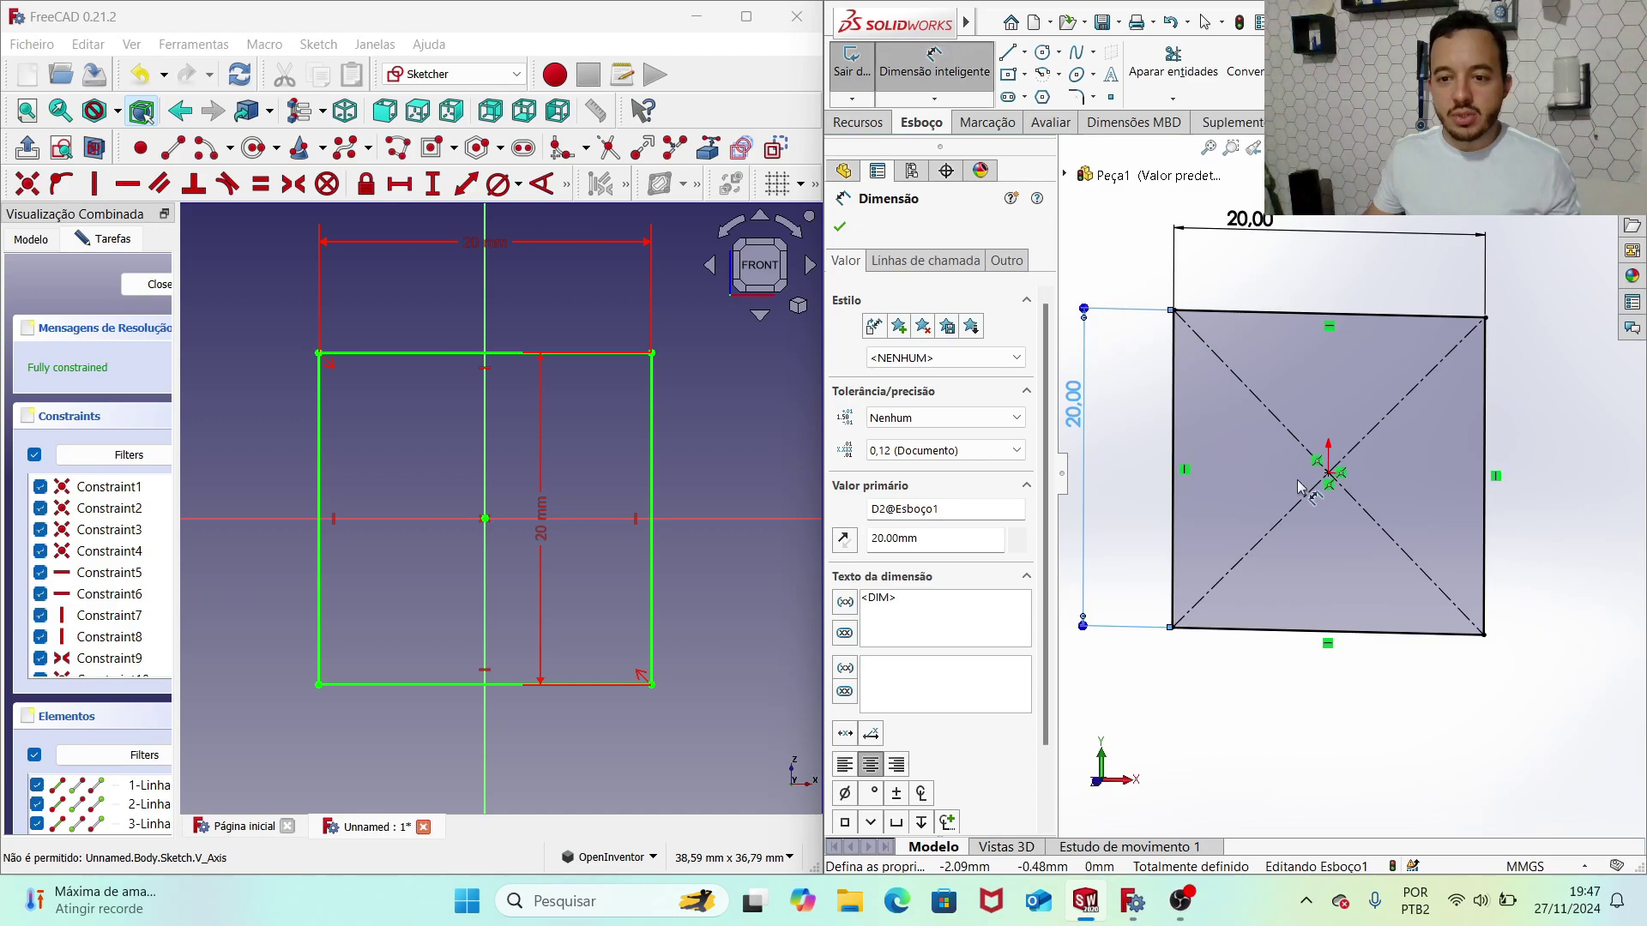
pyautogui.press('Escape')
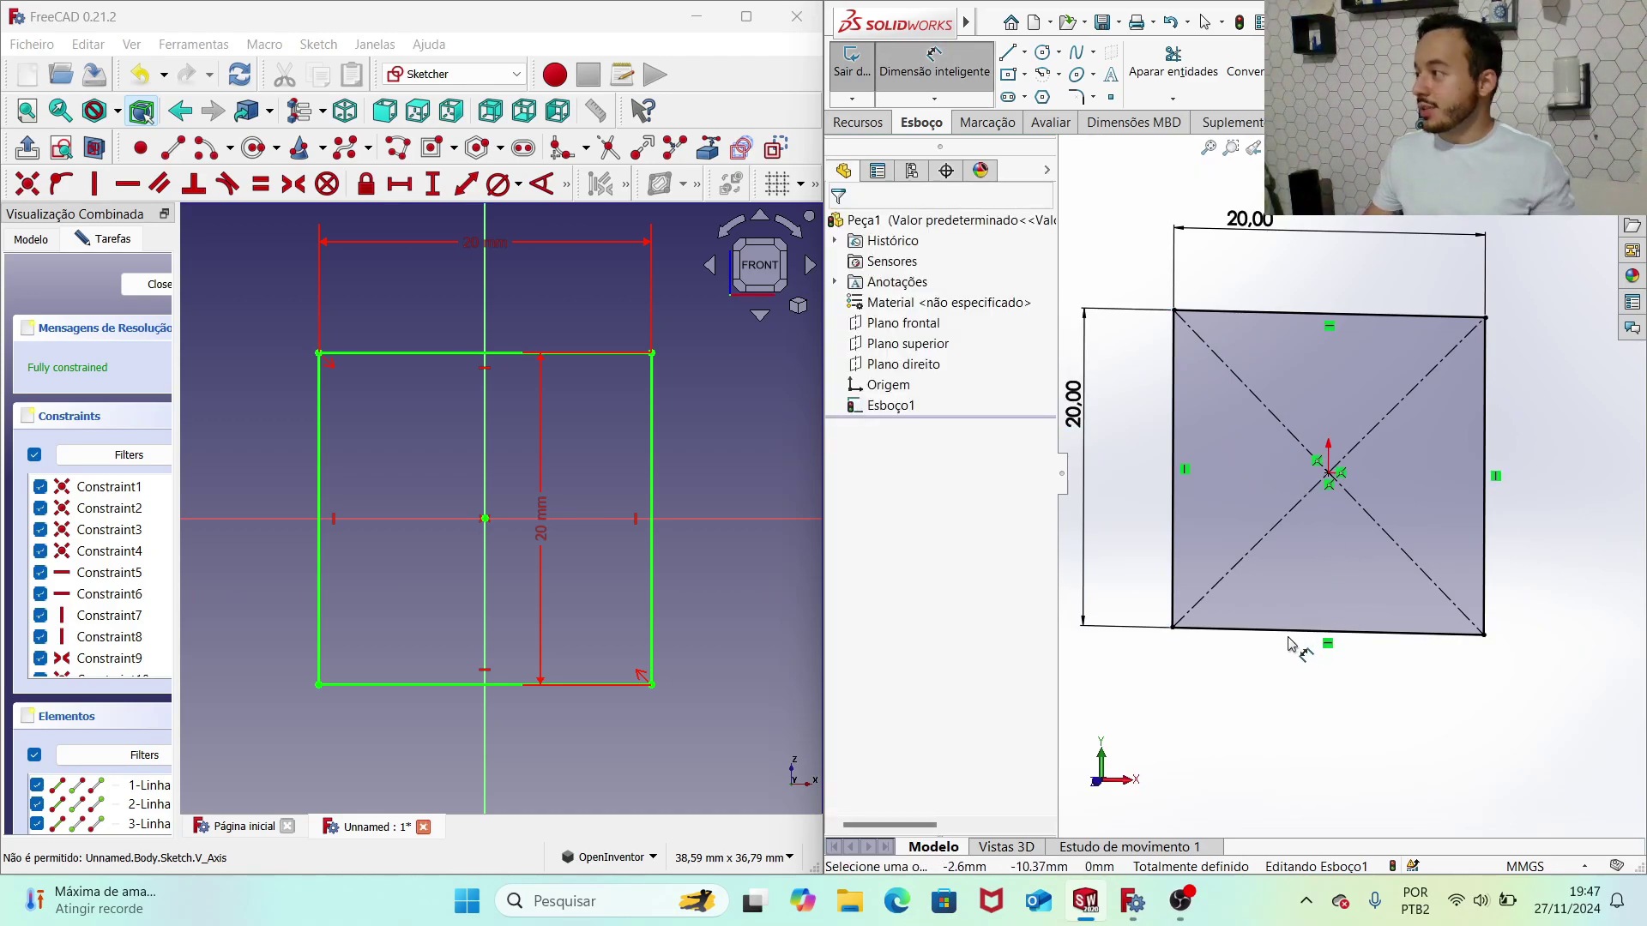
pyautogui.hotkey('alt', 'Tab')
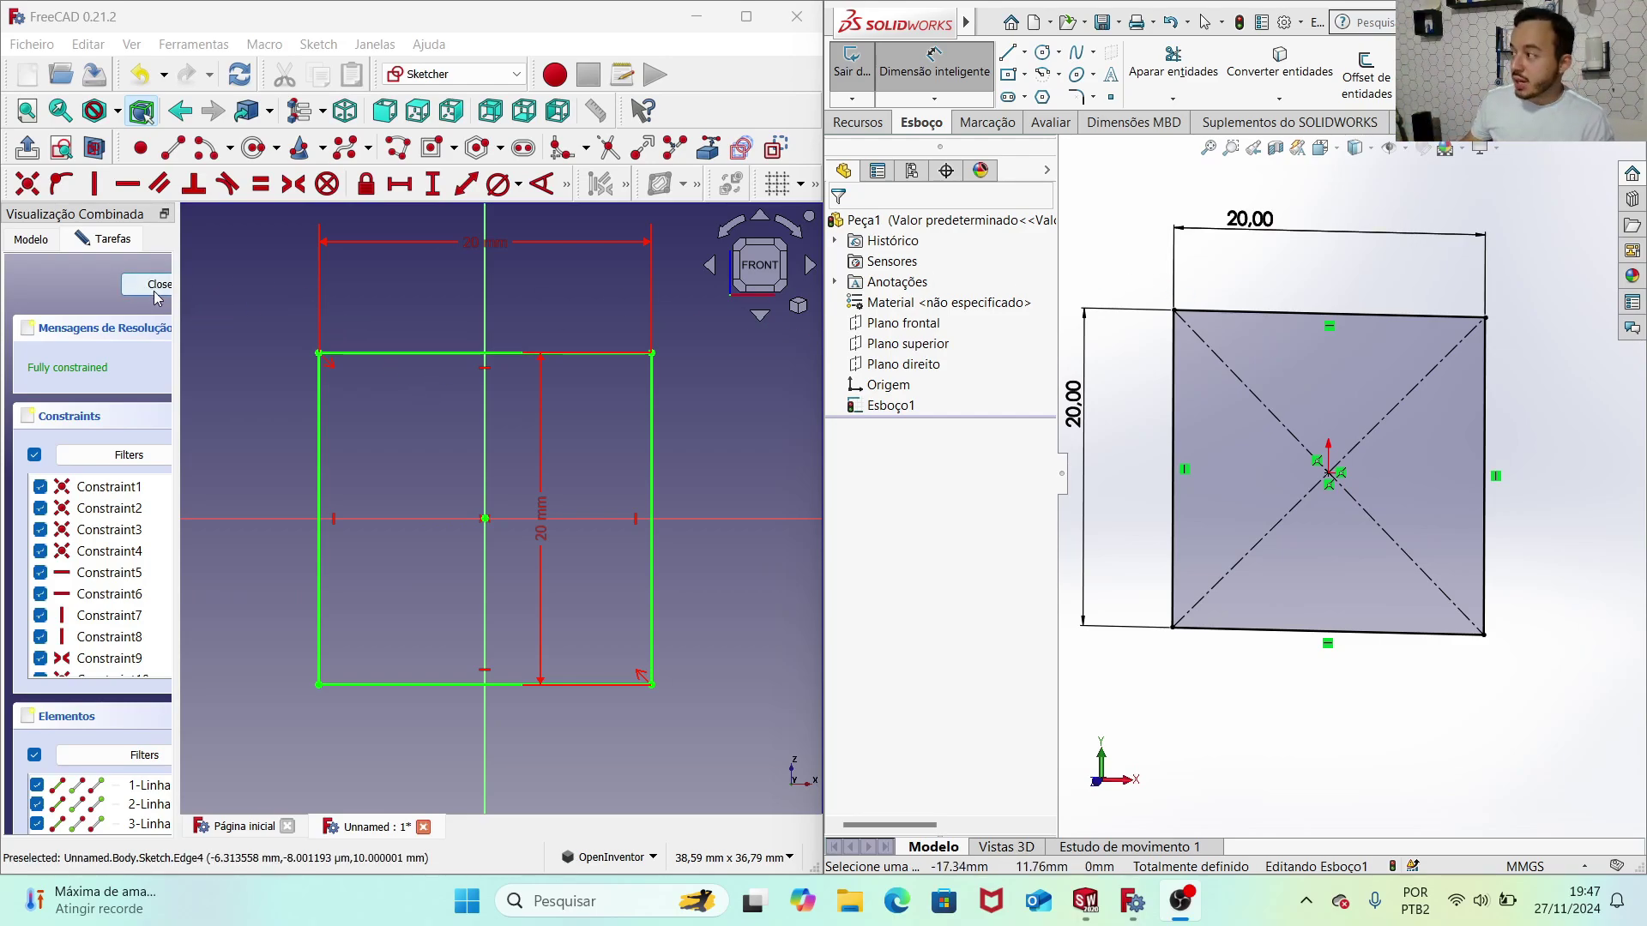
# Step: Close the FreeCAD square sketch and return to the Body
pyautogui.click(156, 292)
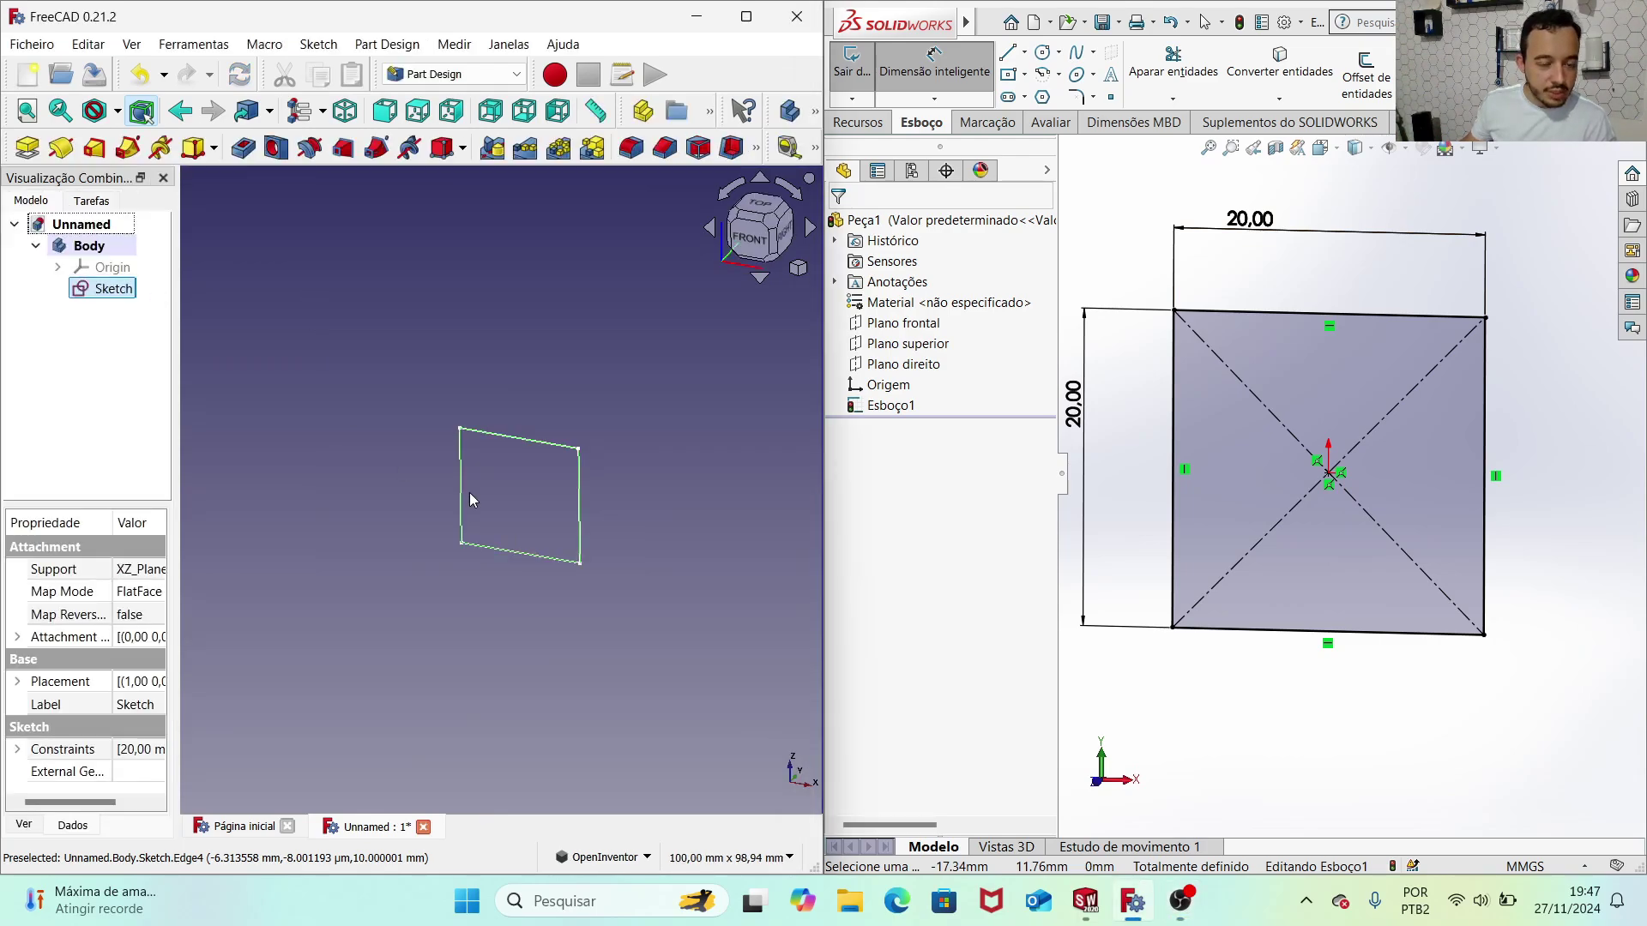
pyautogui.scroll(2, 566, 489)
pyautogui.scroll(2, 562, 493)
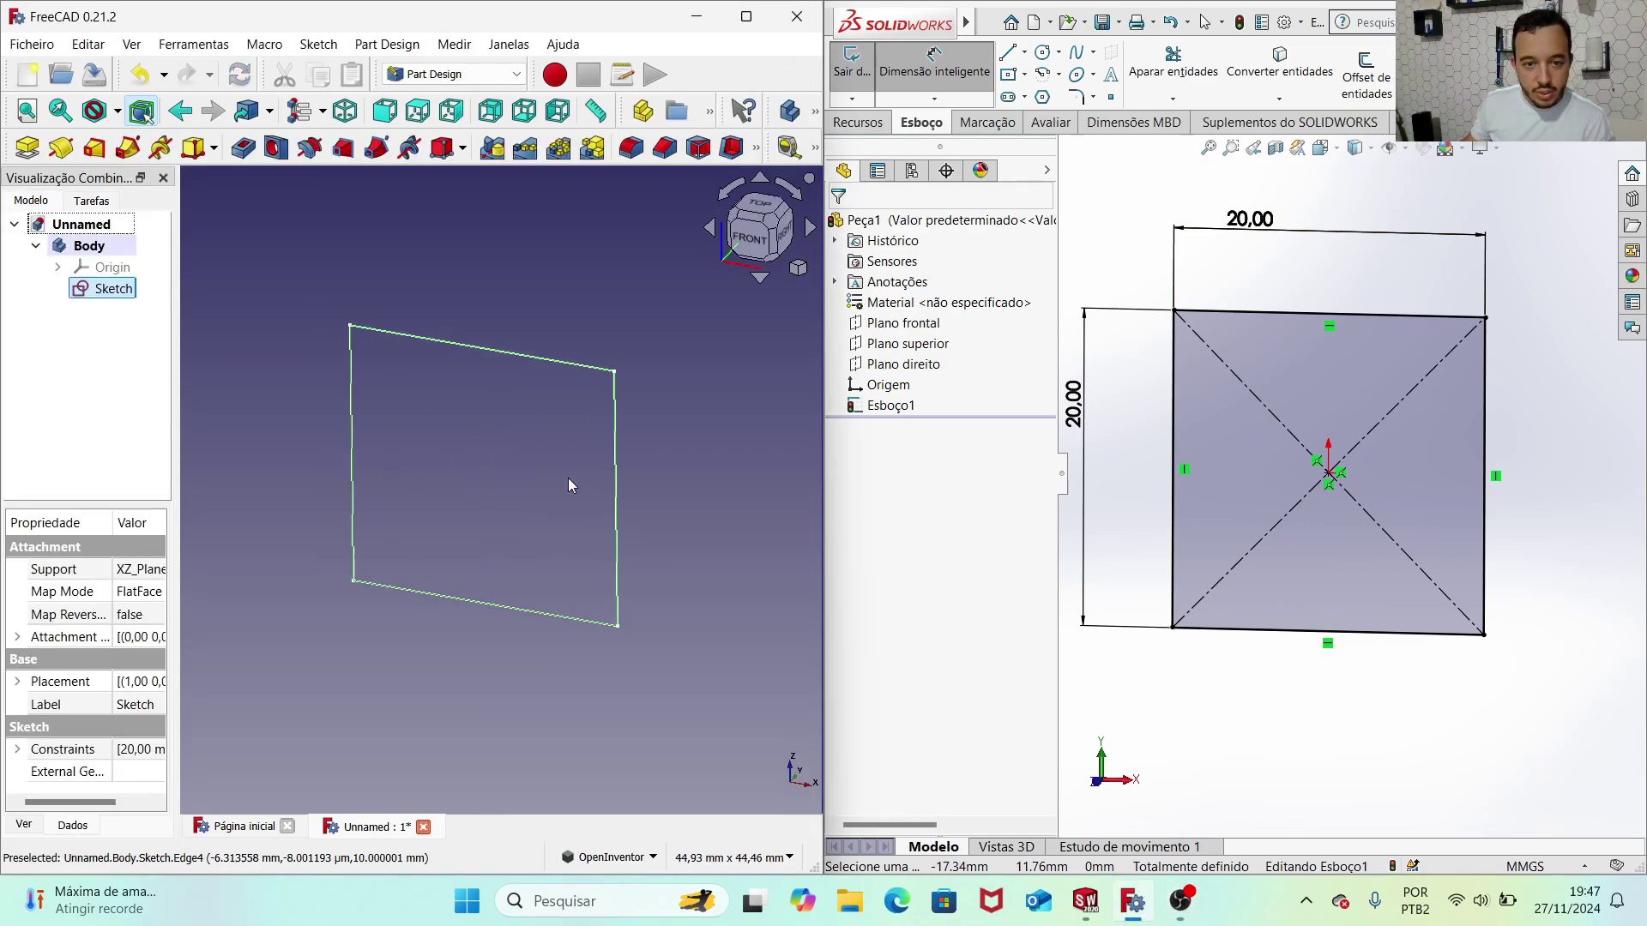
# Step: Exit the SolidWorks sketch and switch it to an isometric view
pyautogui.click(1559, 189)
pyautogui.click(1563, 181)
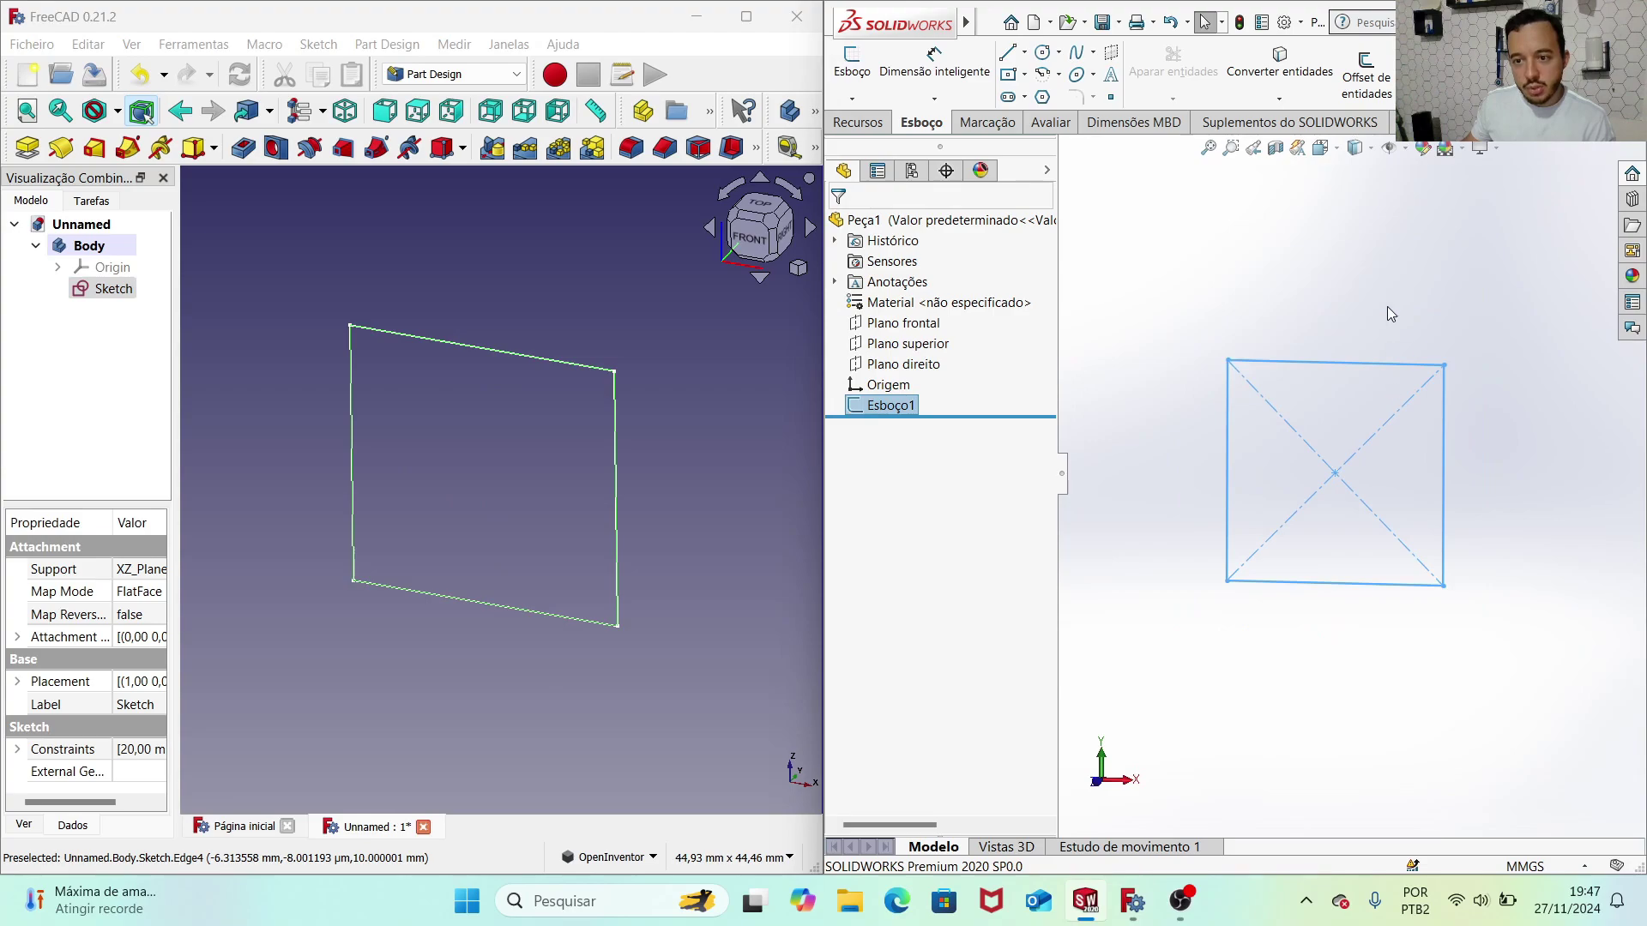
pyautogui.click(1321, 148)
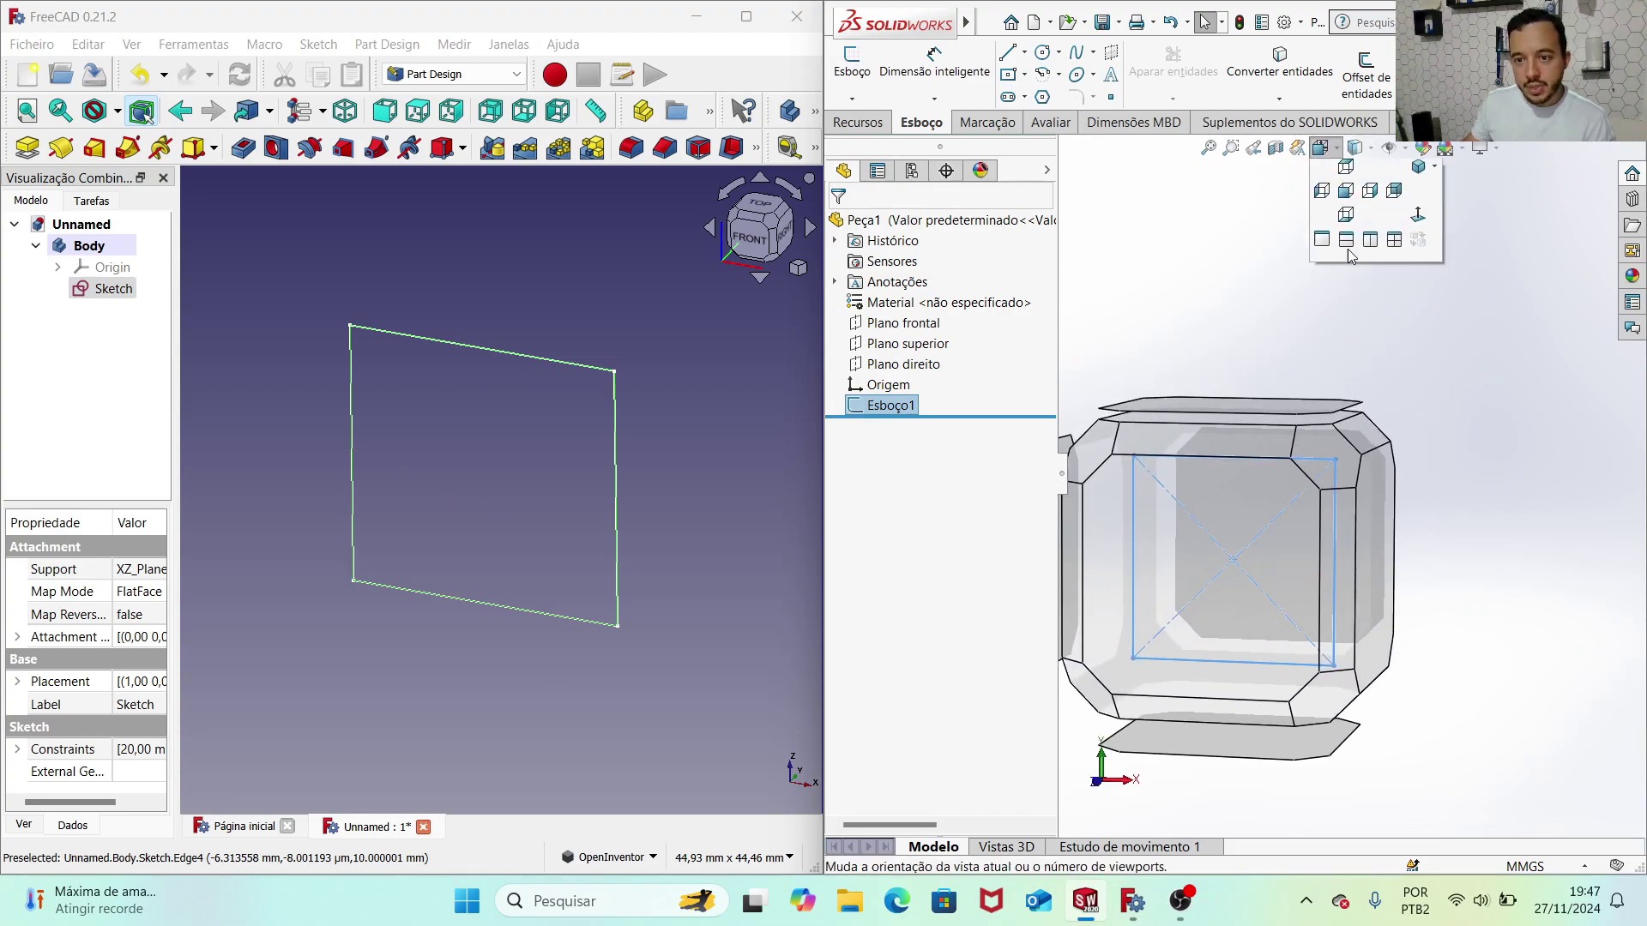
pyautogui.click(1394, 170)
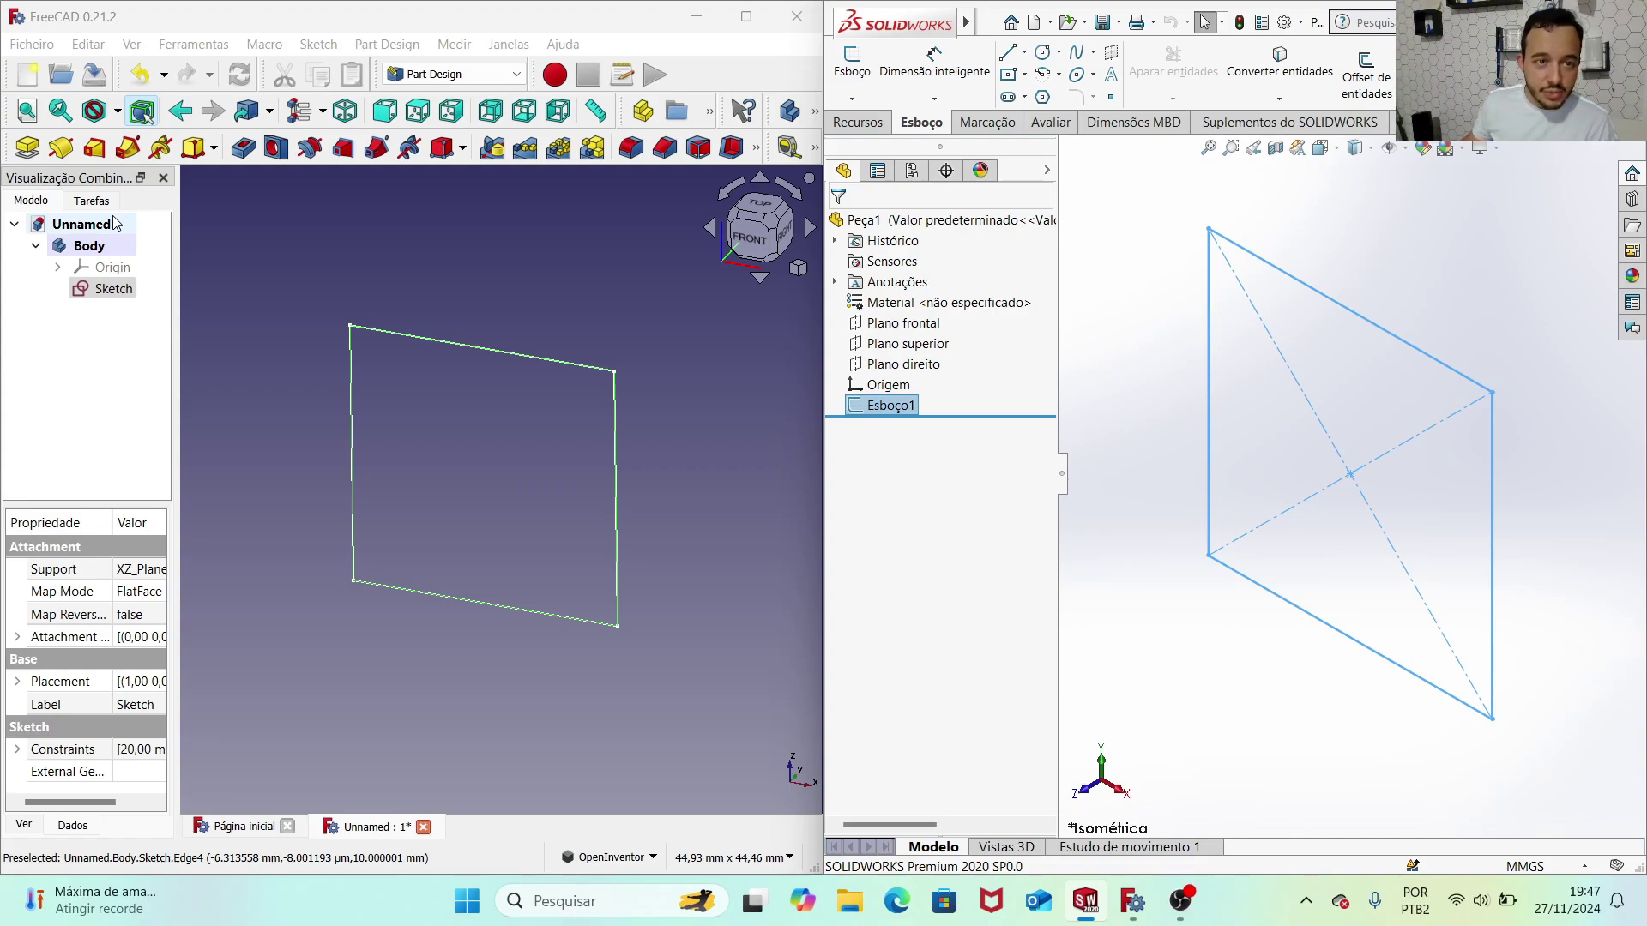
pyautogui.click(28, 147)
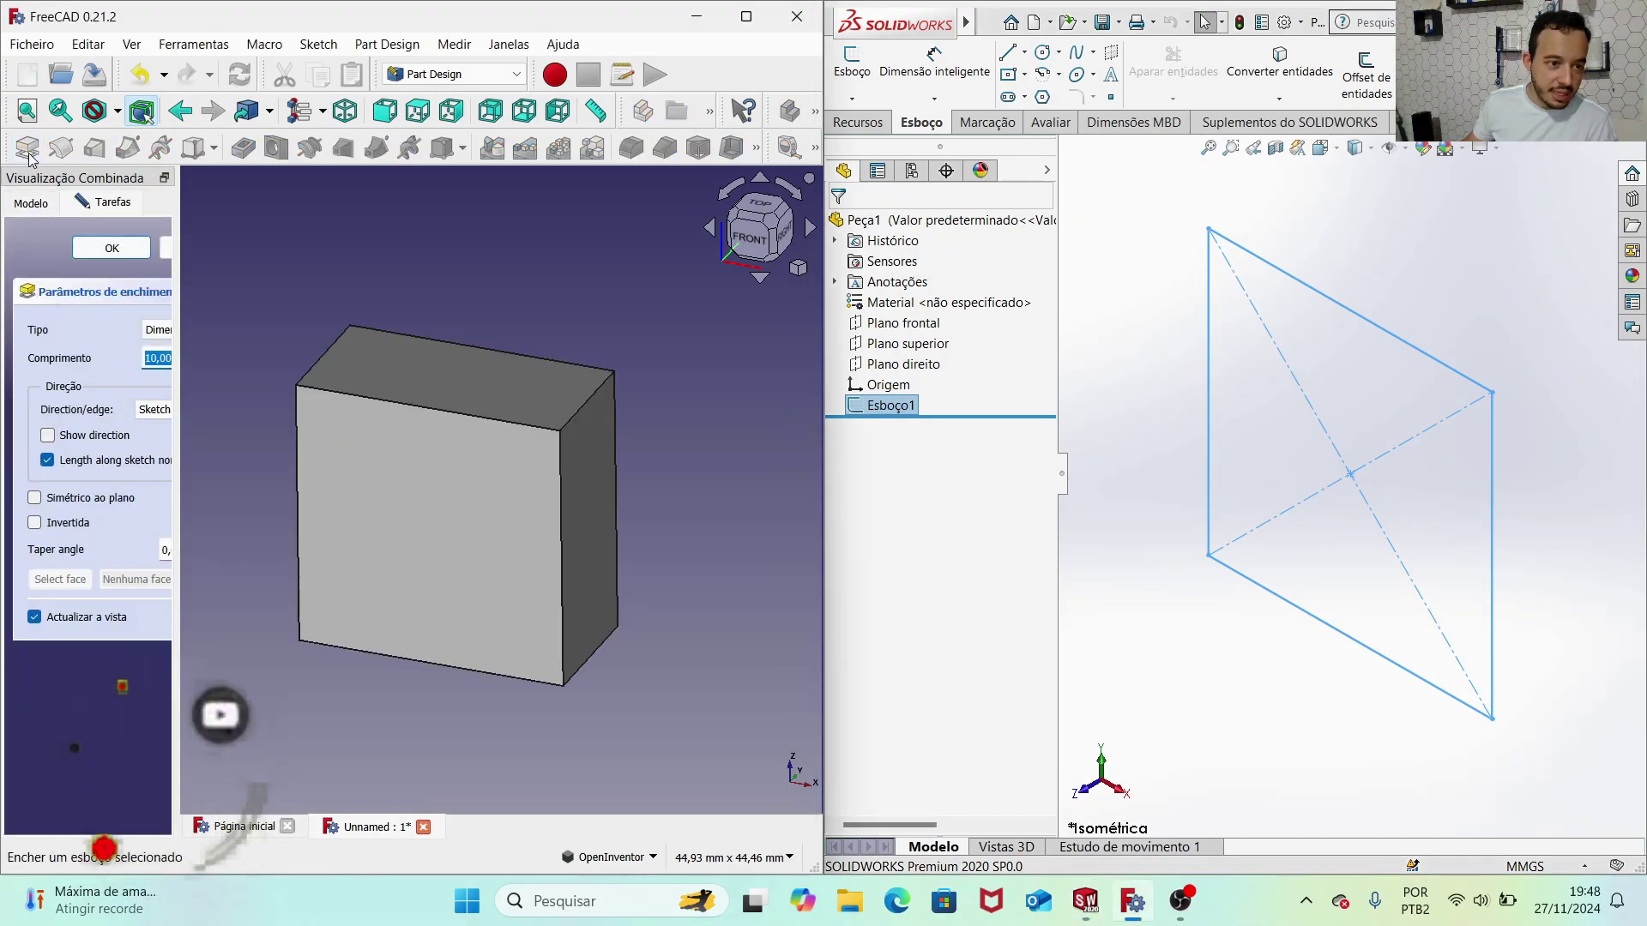
# Step: Set the Pad to 20 mm length with Simétrico ao plano and confirm the cube
pyautogui.moveTo(171, 323); pyautogui.dragTo(314, 322)
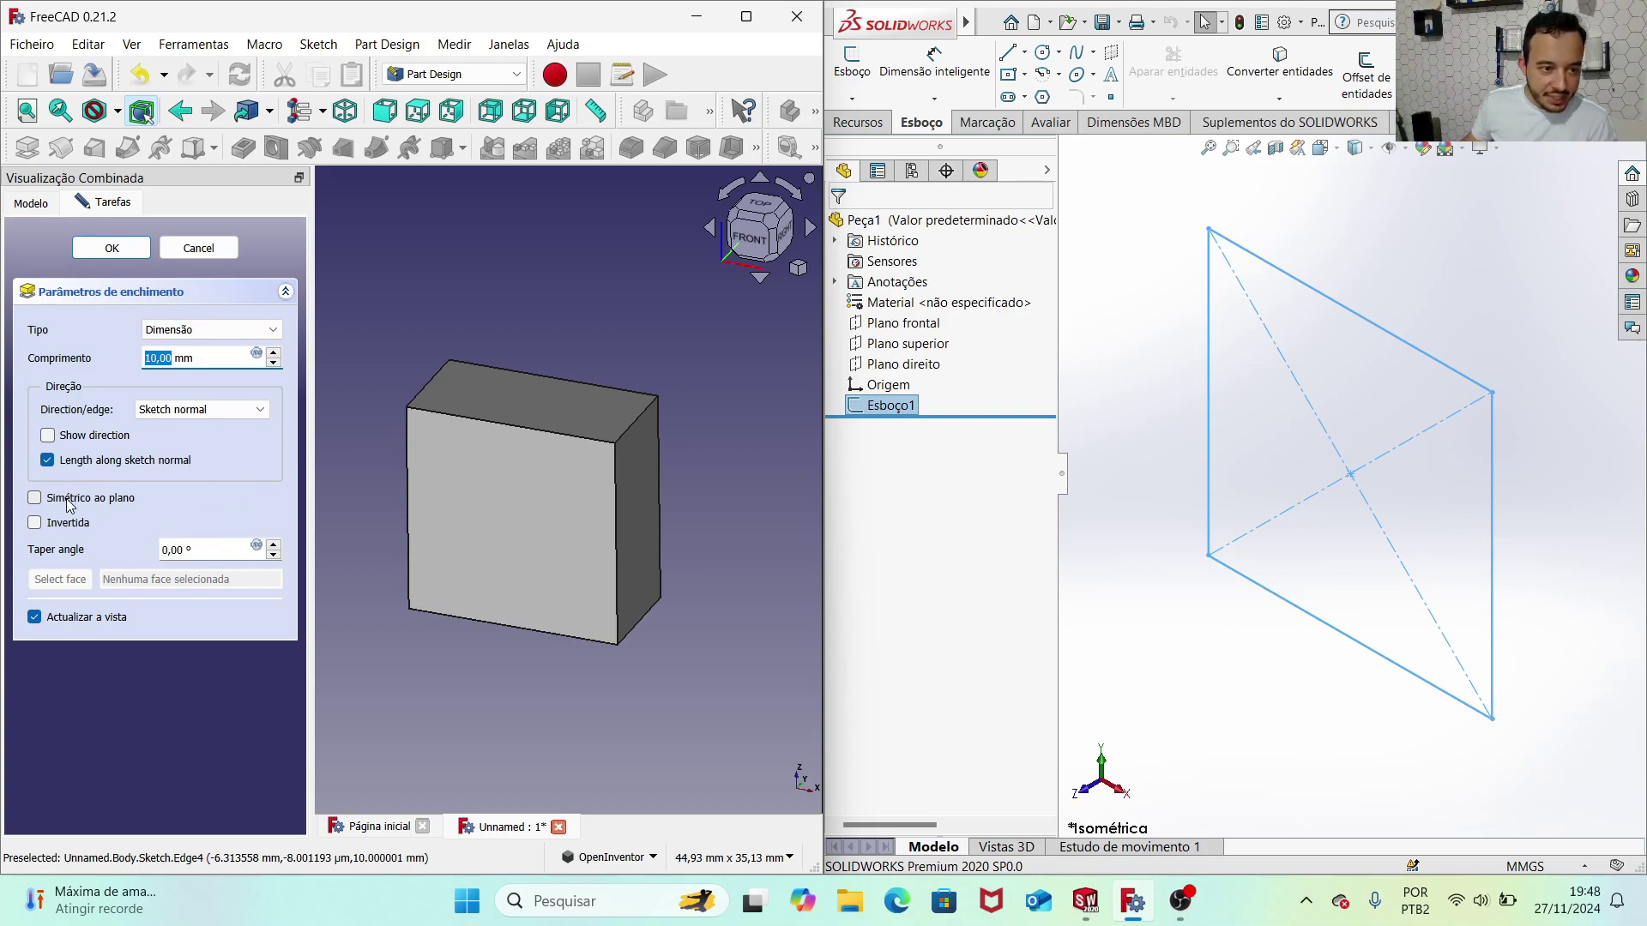
pyautogui.click(35, 498)
pyautogui.write('20')
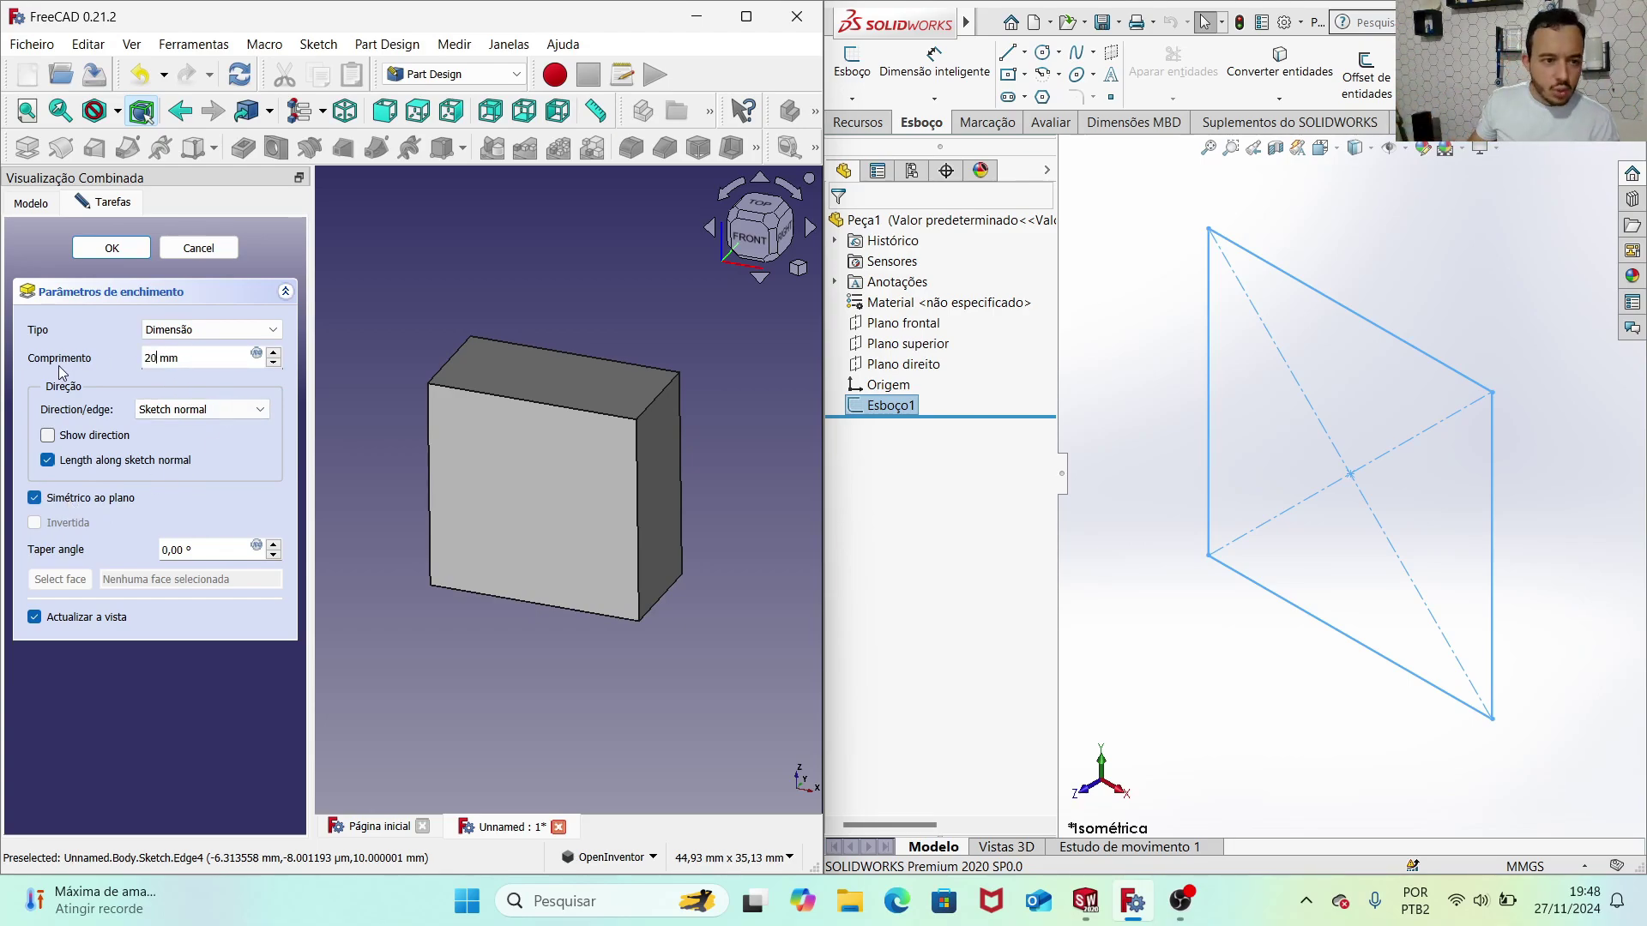
pyautogui.click(112, 248)
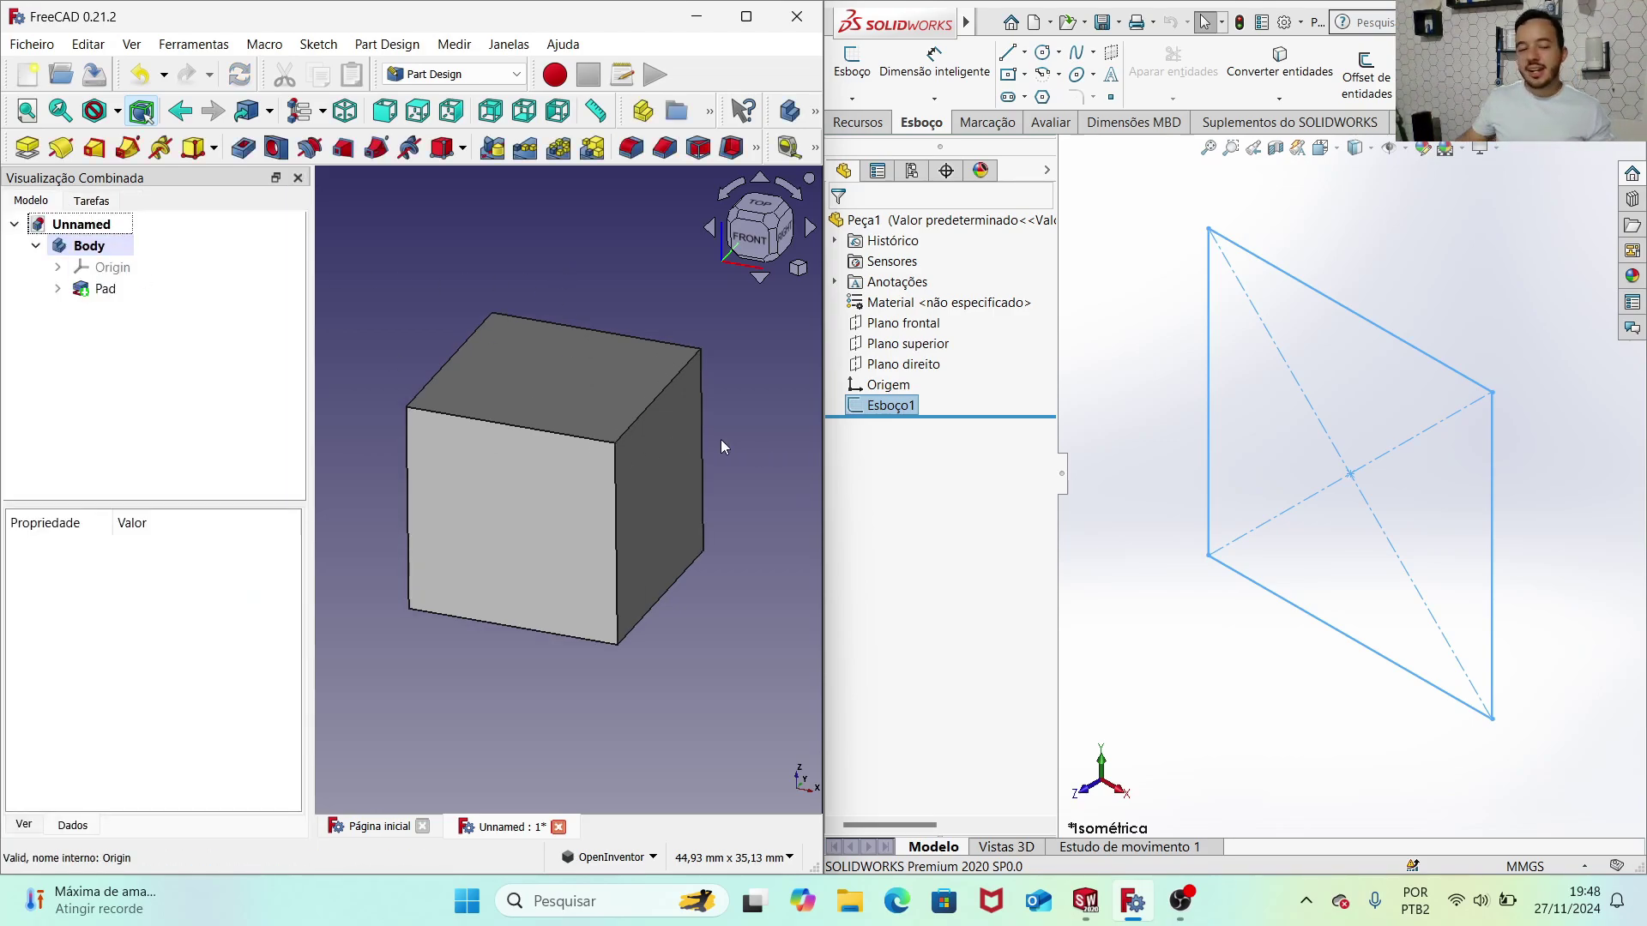
pyautogui.scroll(2, 1322, 394)
# Step: Extrude the SolidWorks square 20 mm with Plano médio into Ressalto-extrusão1, then orbit the cube
pyautogui.scroll(2, 1407, 465)
pyautogui.scroll(-1, 1505, 441)
pyautogui.click(859, 122)
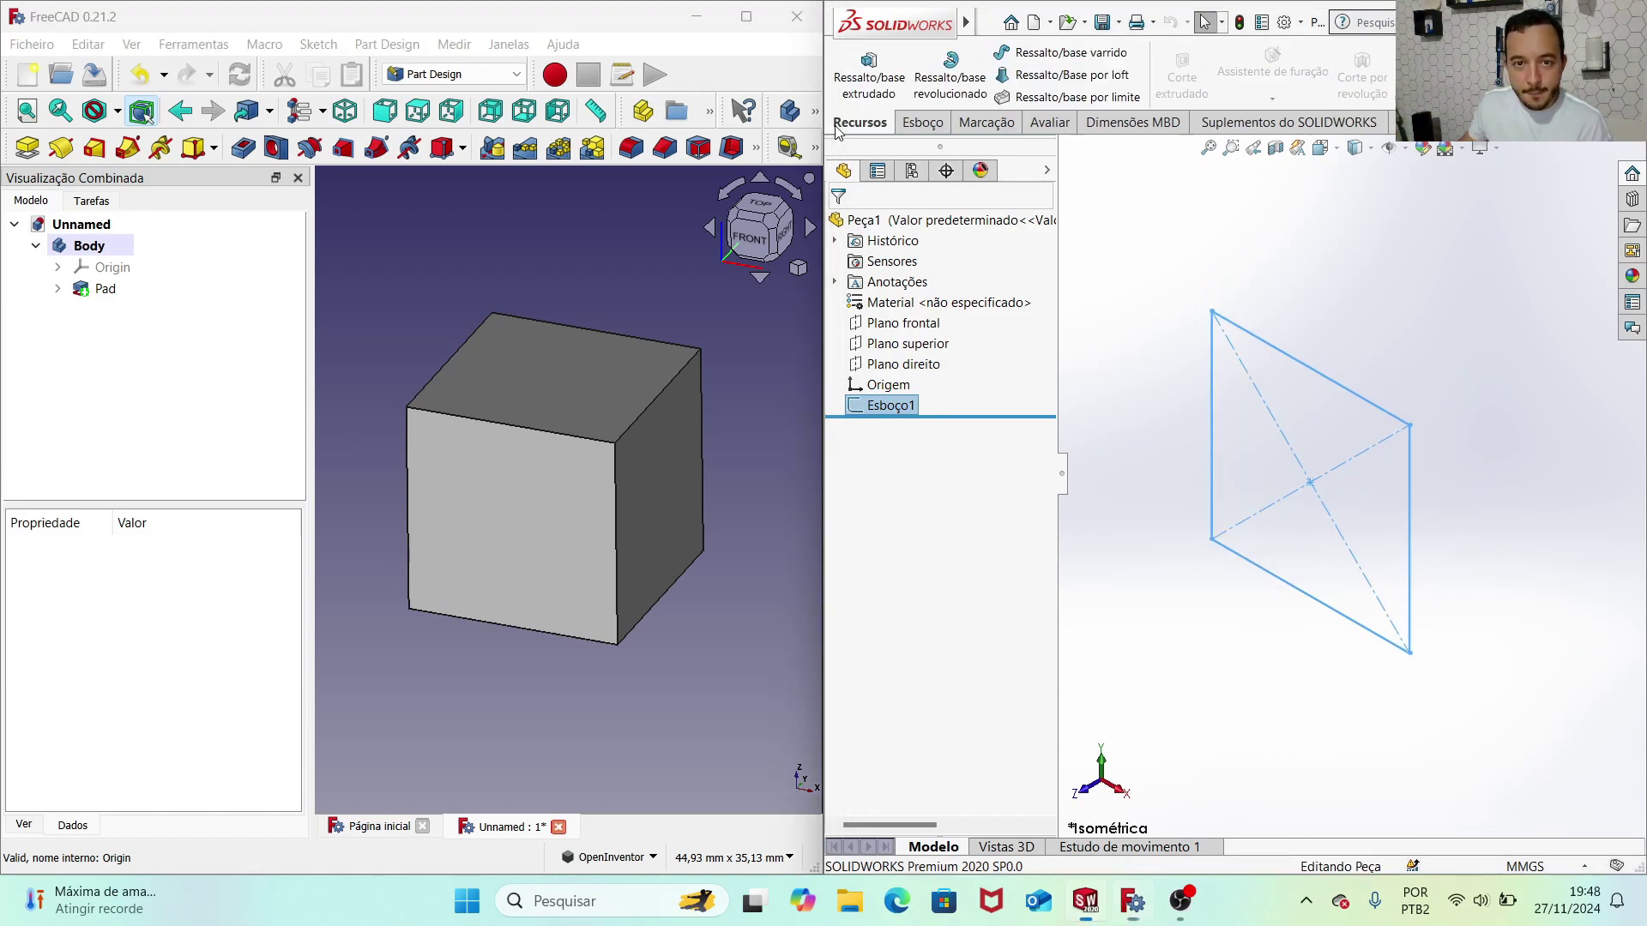
pyautogui.click(879, 70)
pyautogui.click(948, 286)
pyautogui.click(997, 346)
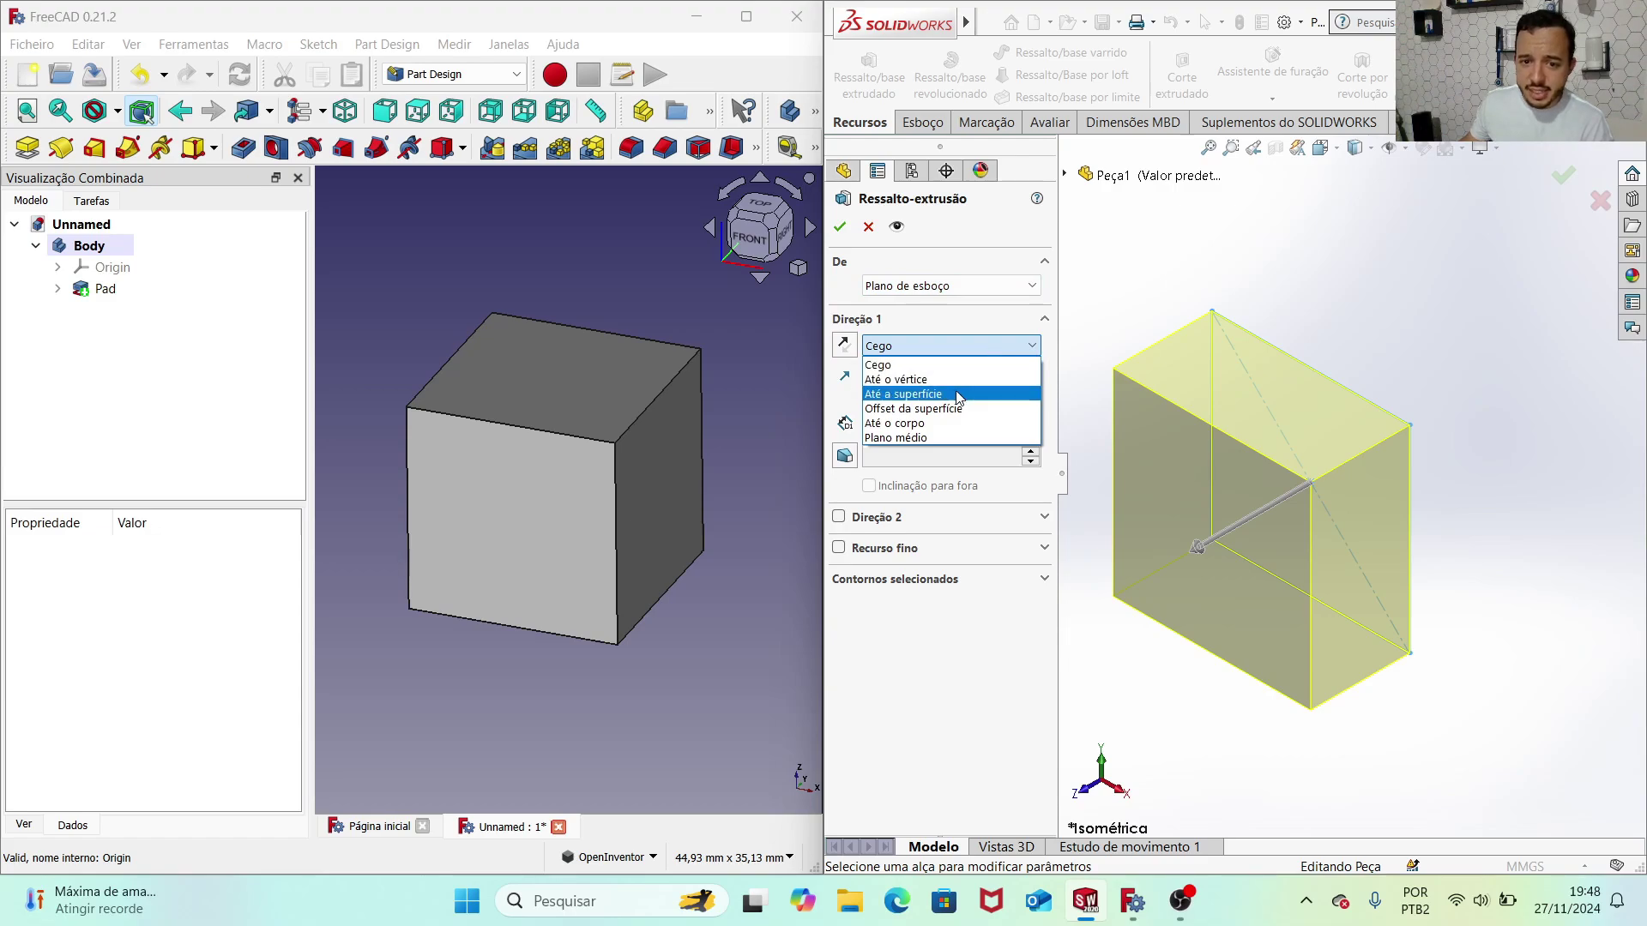
pyautogui.click(935, 438)
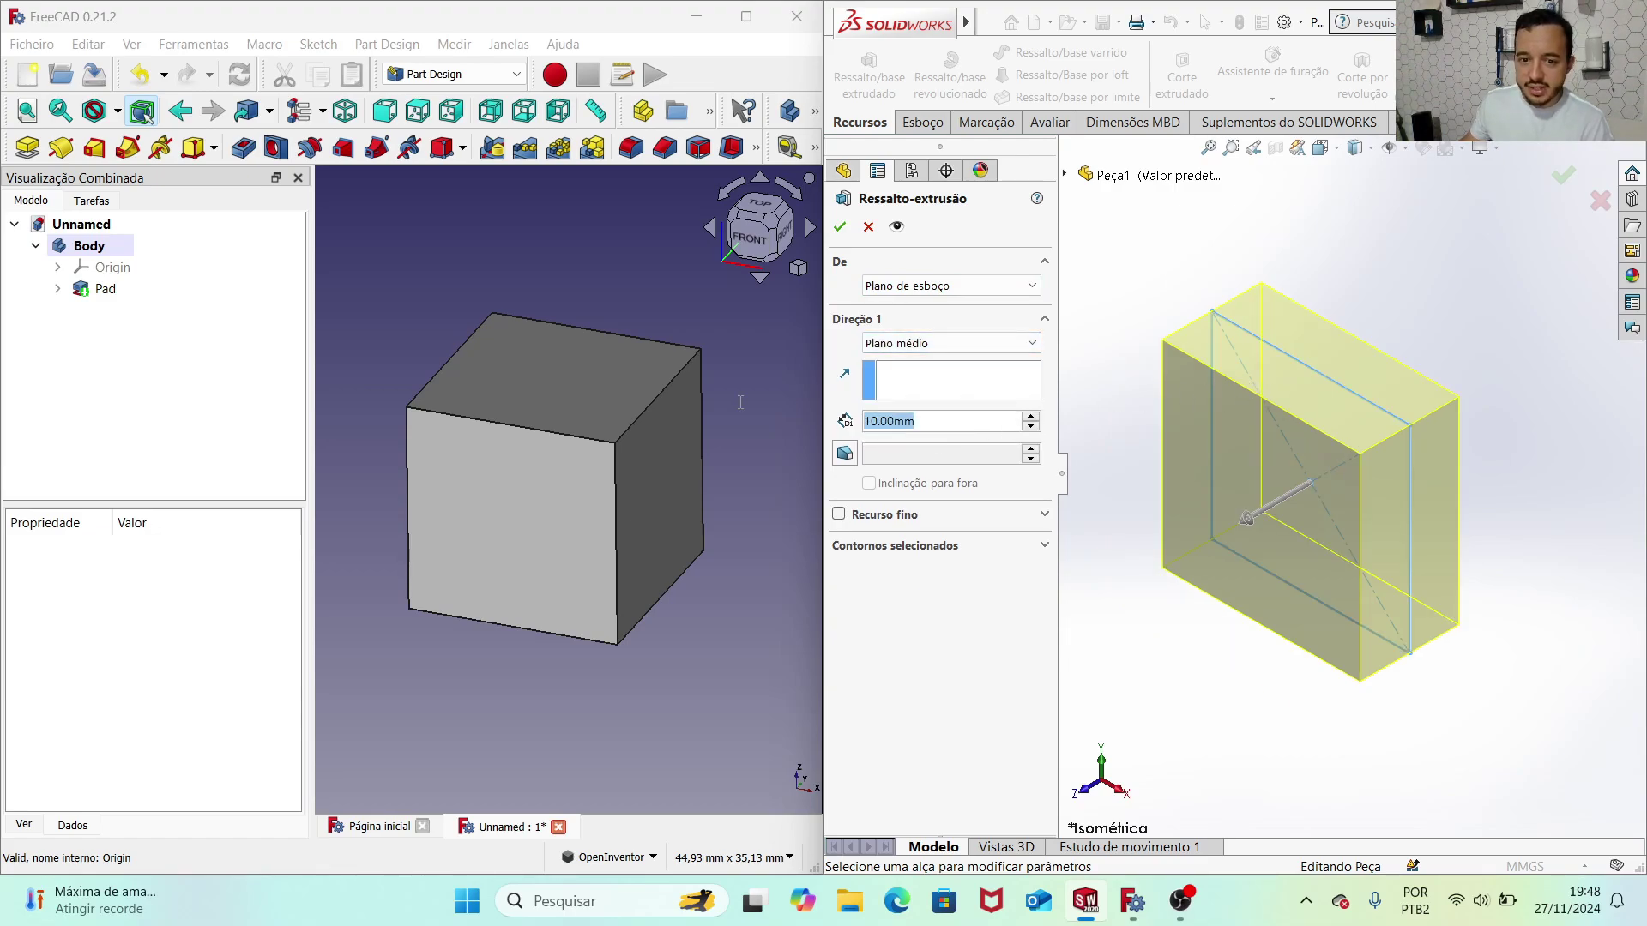
pyautogui.write('20')
pyautogui.press('Return')
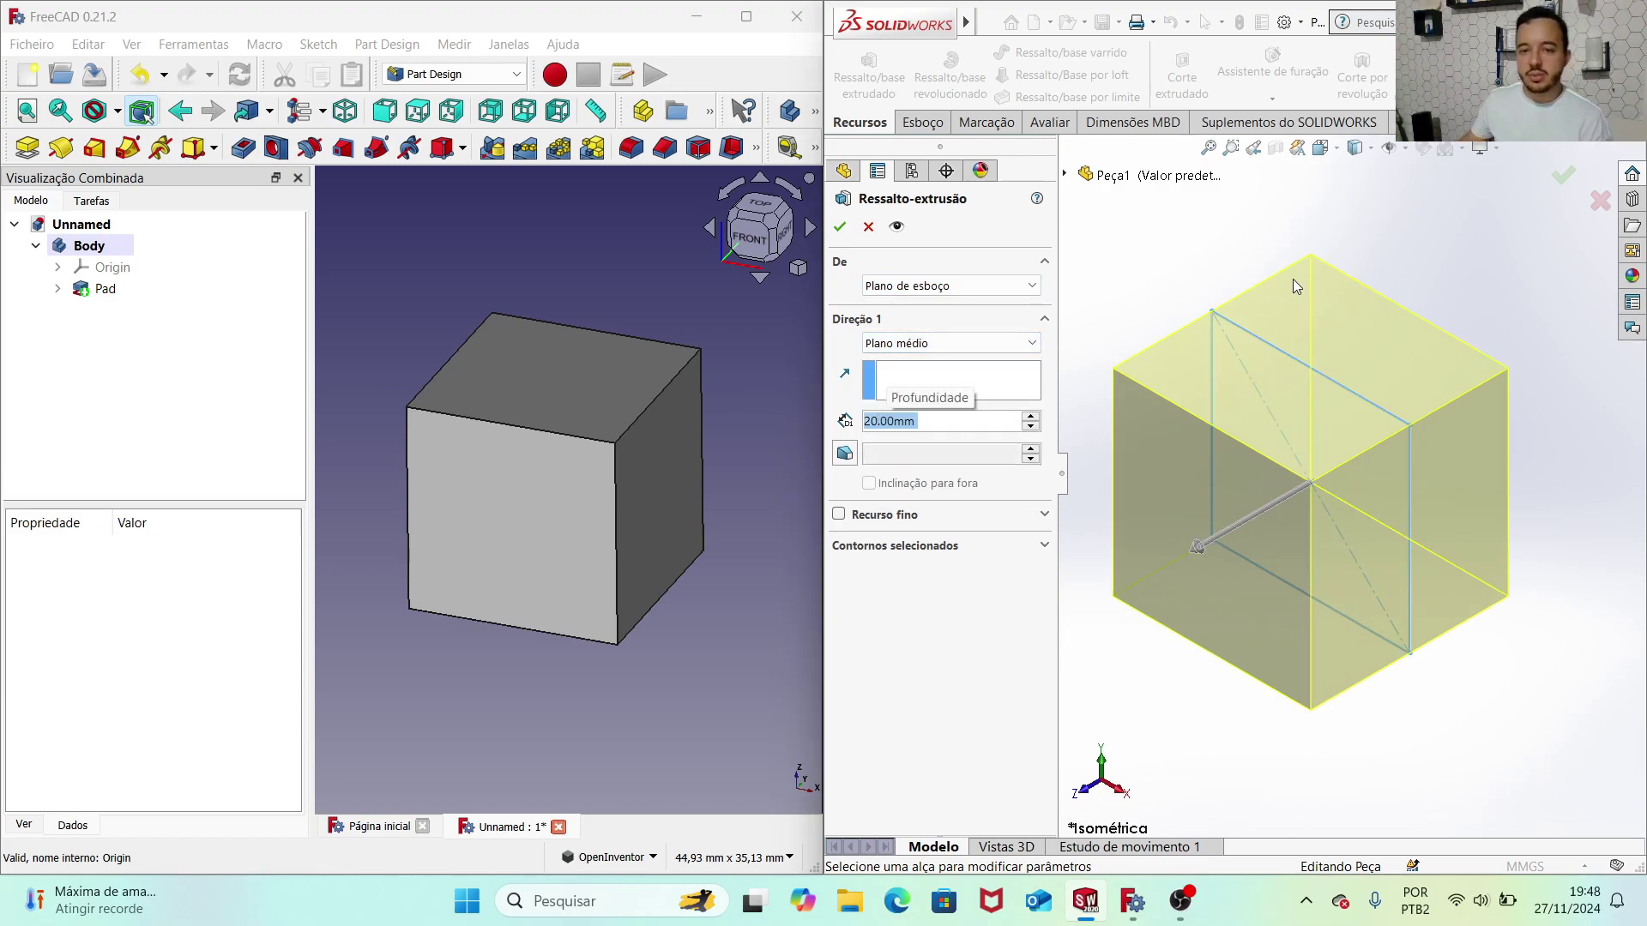
pyautogui.click(1562, 176)
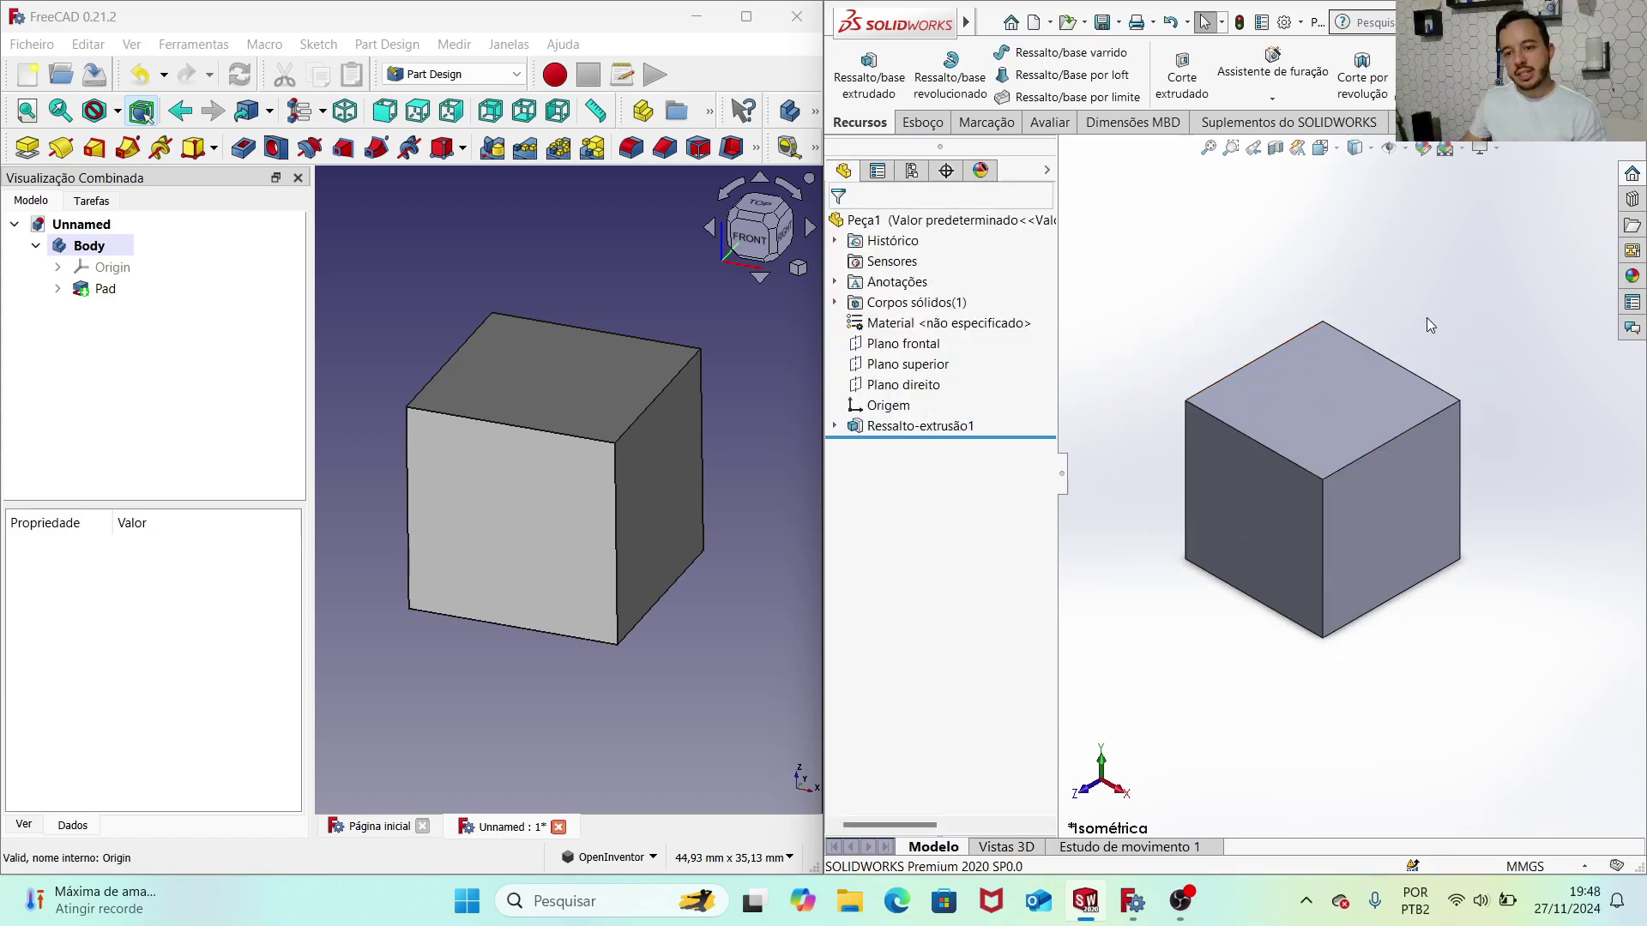
pyautogui.moveTo(1460, 372); pyautogui.dragTo(1304, 499, button='middle')
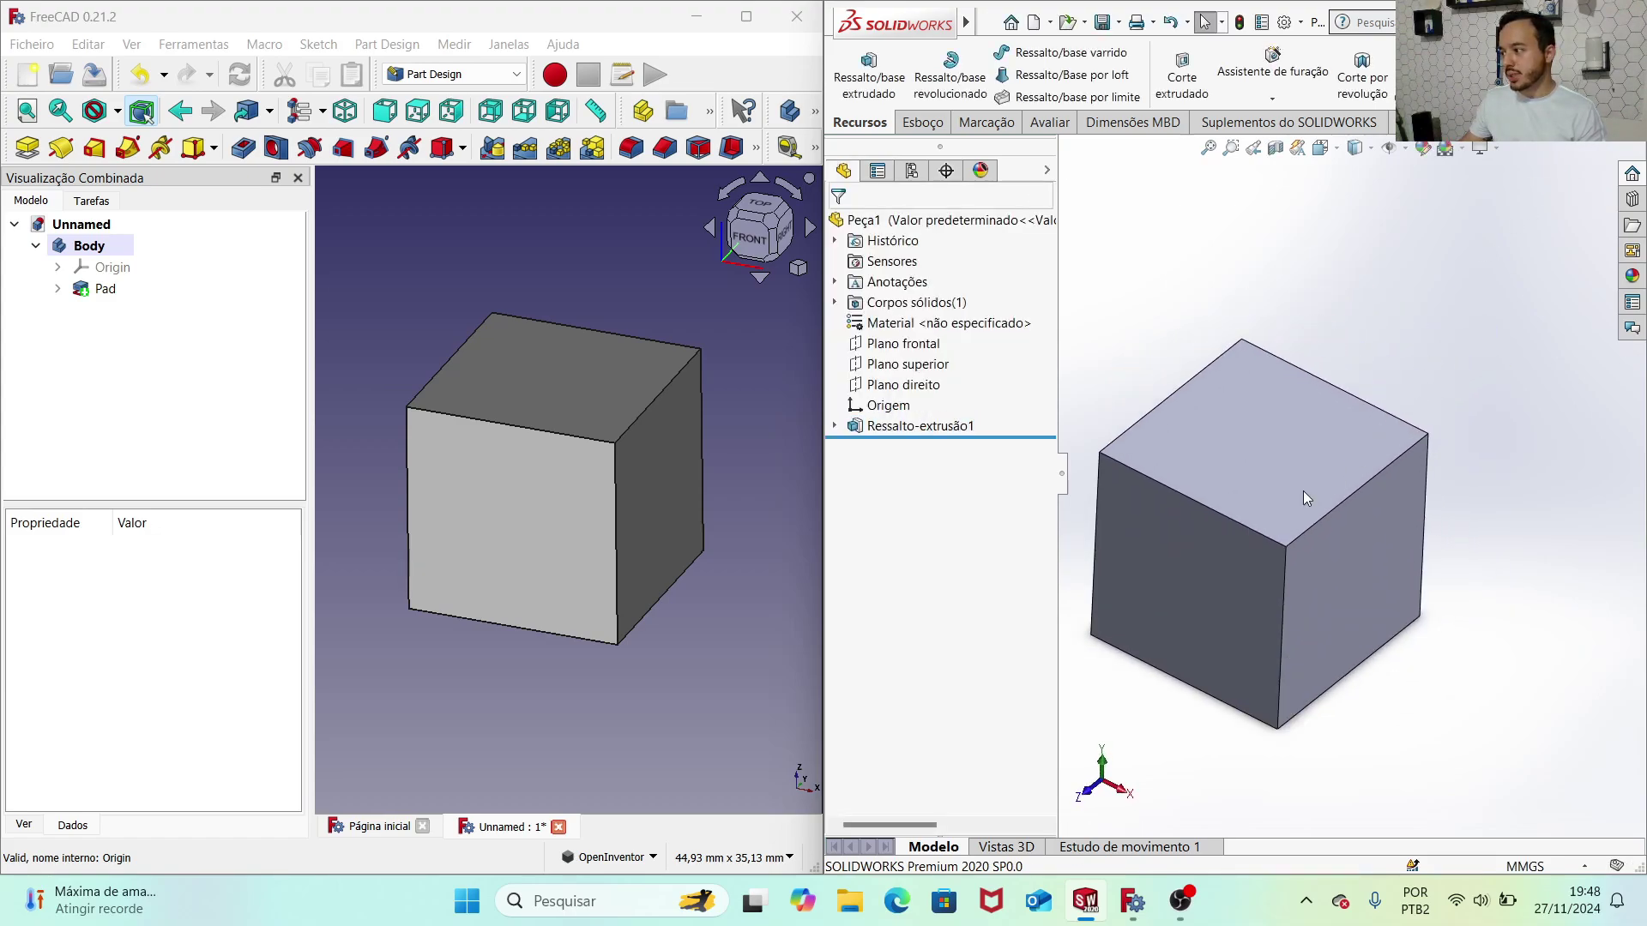
# Step: Keep the OpenInventor navigation style and start a new sketch on the cube's front face
pyautogui.scroll(-1, 1289, 593)
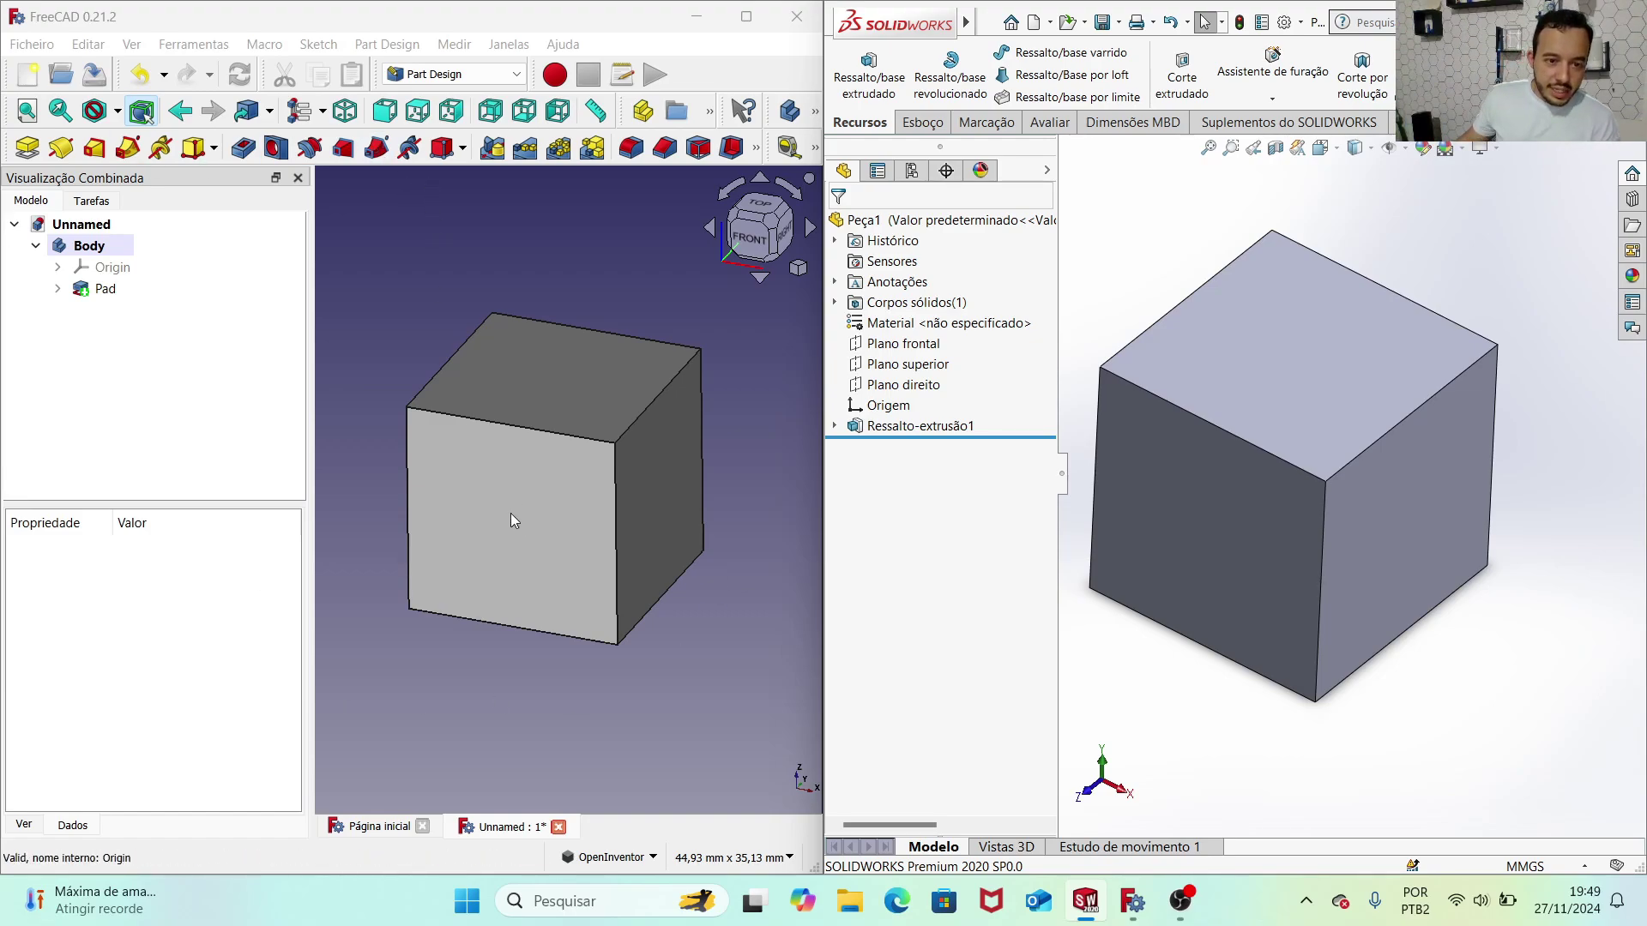
pyautogui.rightClick(727, 578)
pyautogui.moveTo(820, 765)
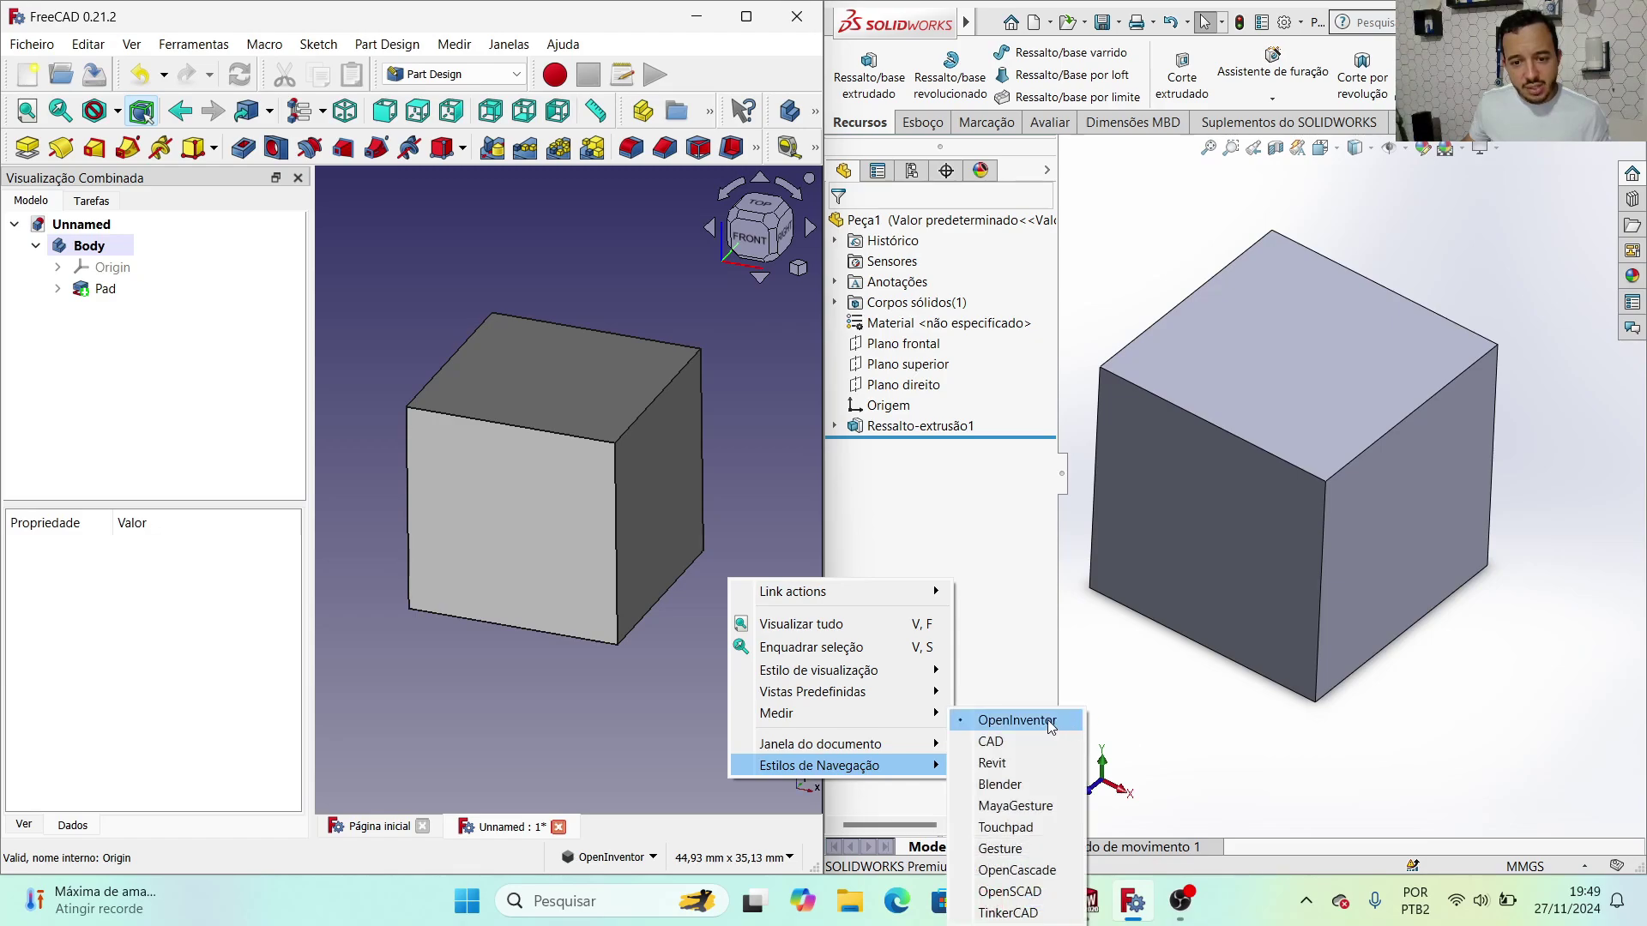
pyautogui.click(549, 699)
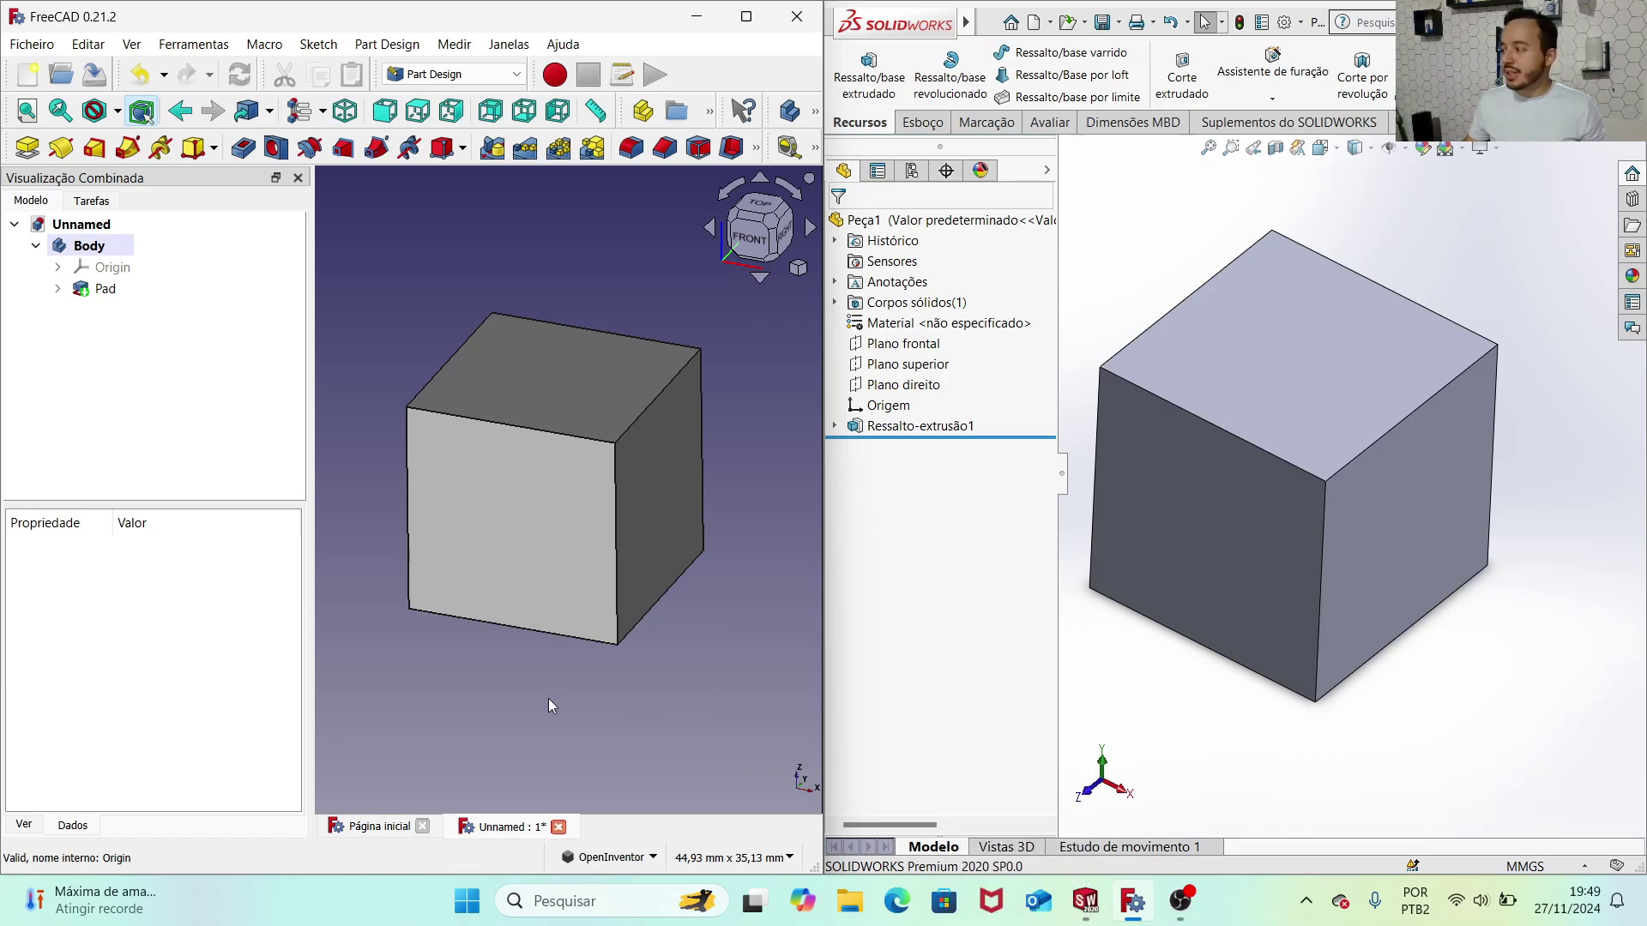
pyautogui.click(521, 519)
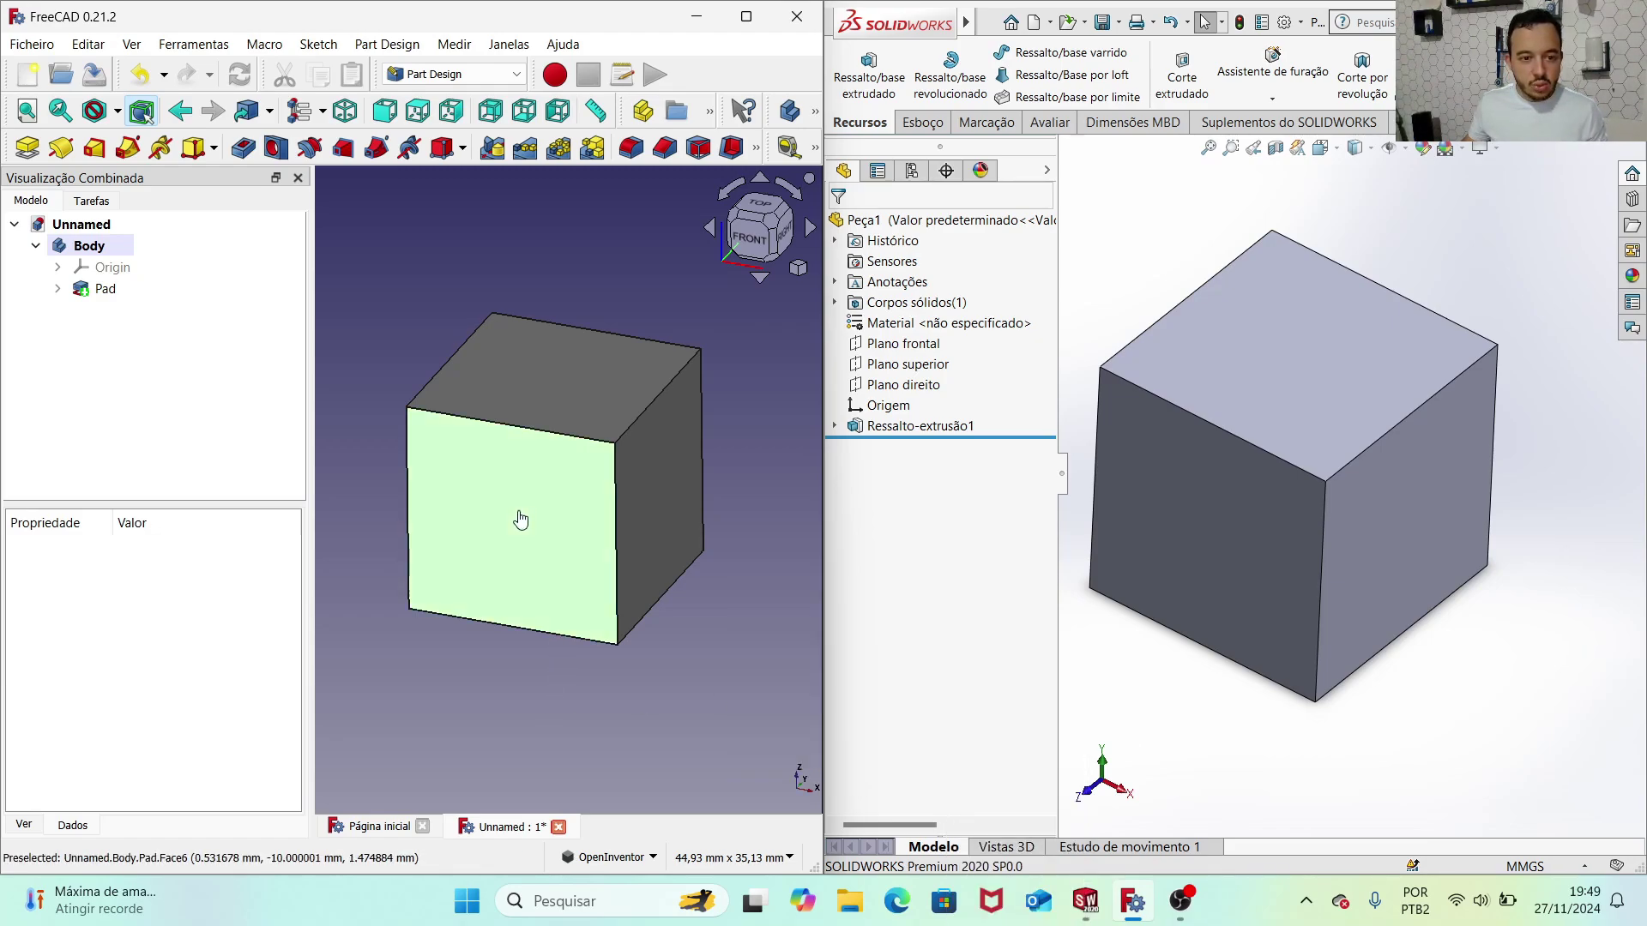
pyautogui.click(814, 112)
pyautogui.click(725, 114)
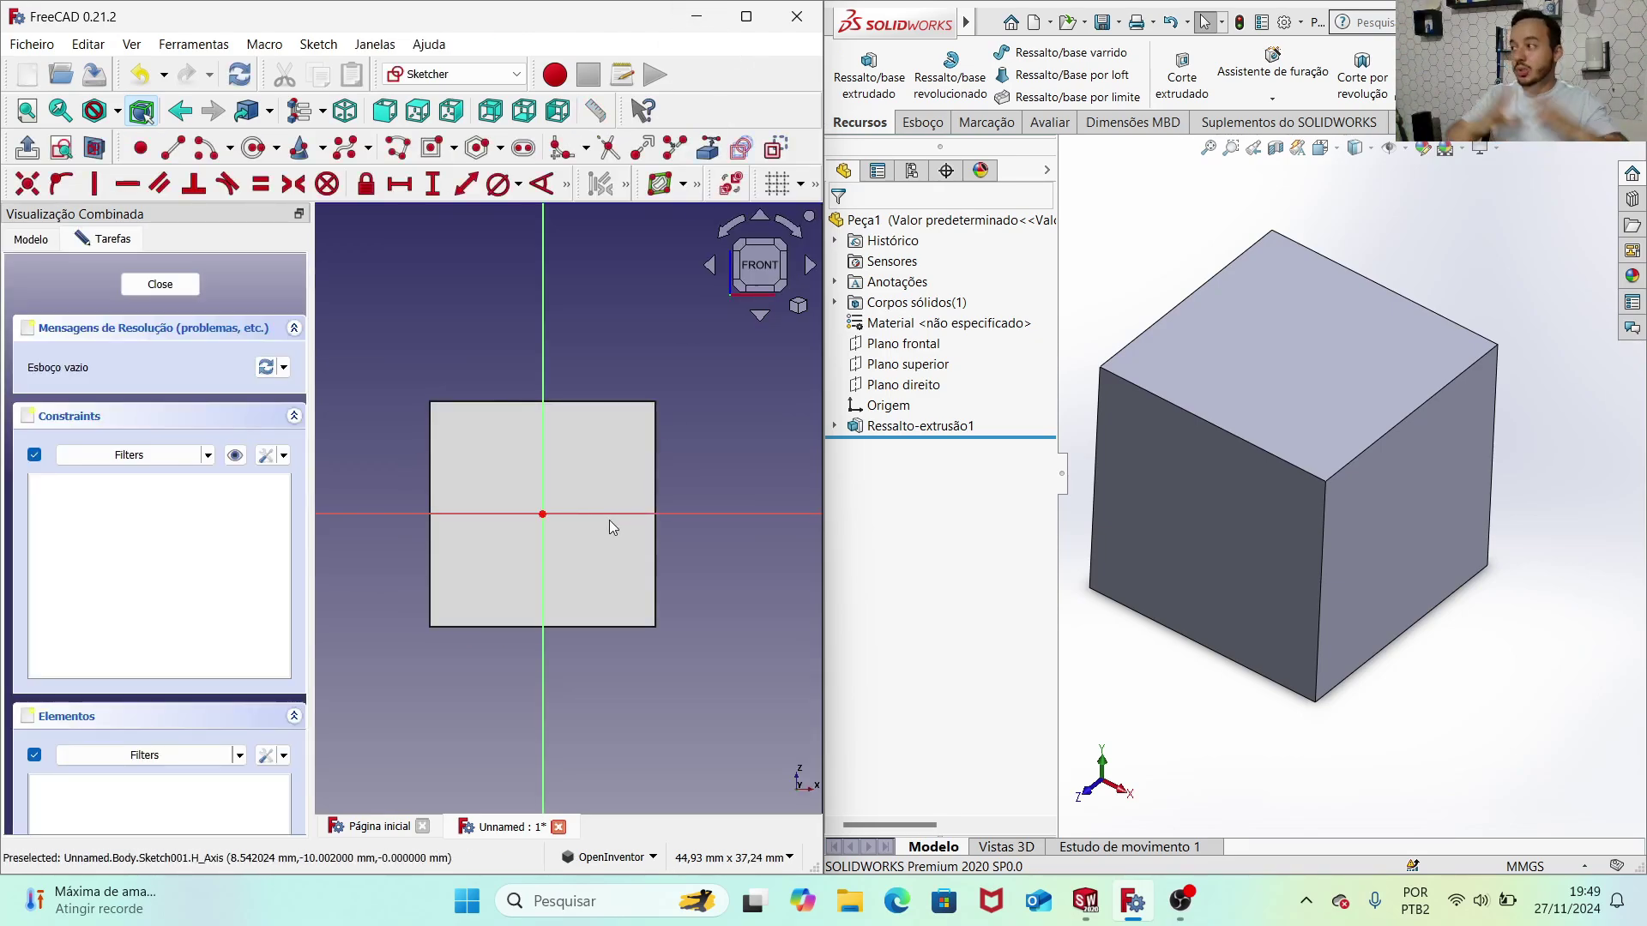
# Step: Draw a centre-and-edge circle at the front-face origin and constrain its diameter to 10 mm
pyautogui.click(276, 158)
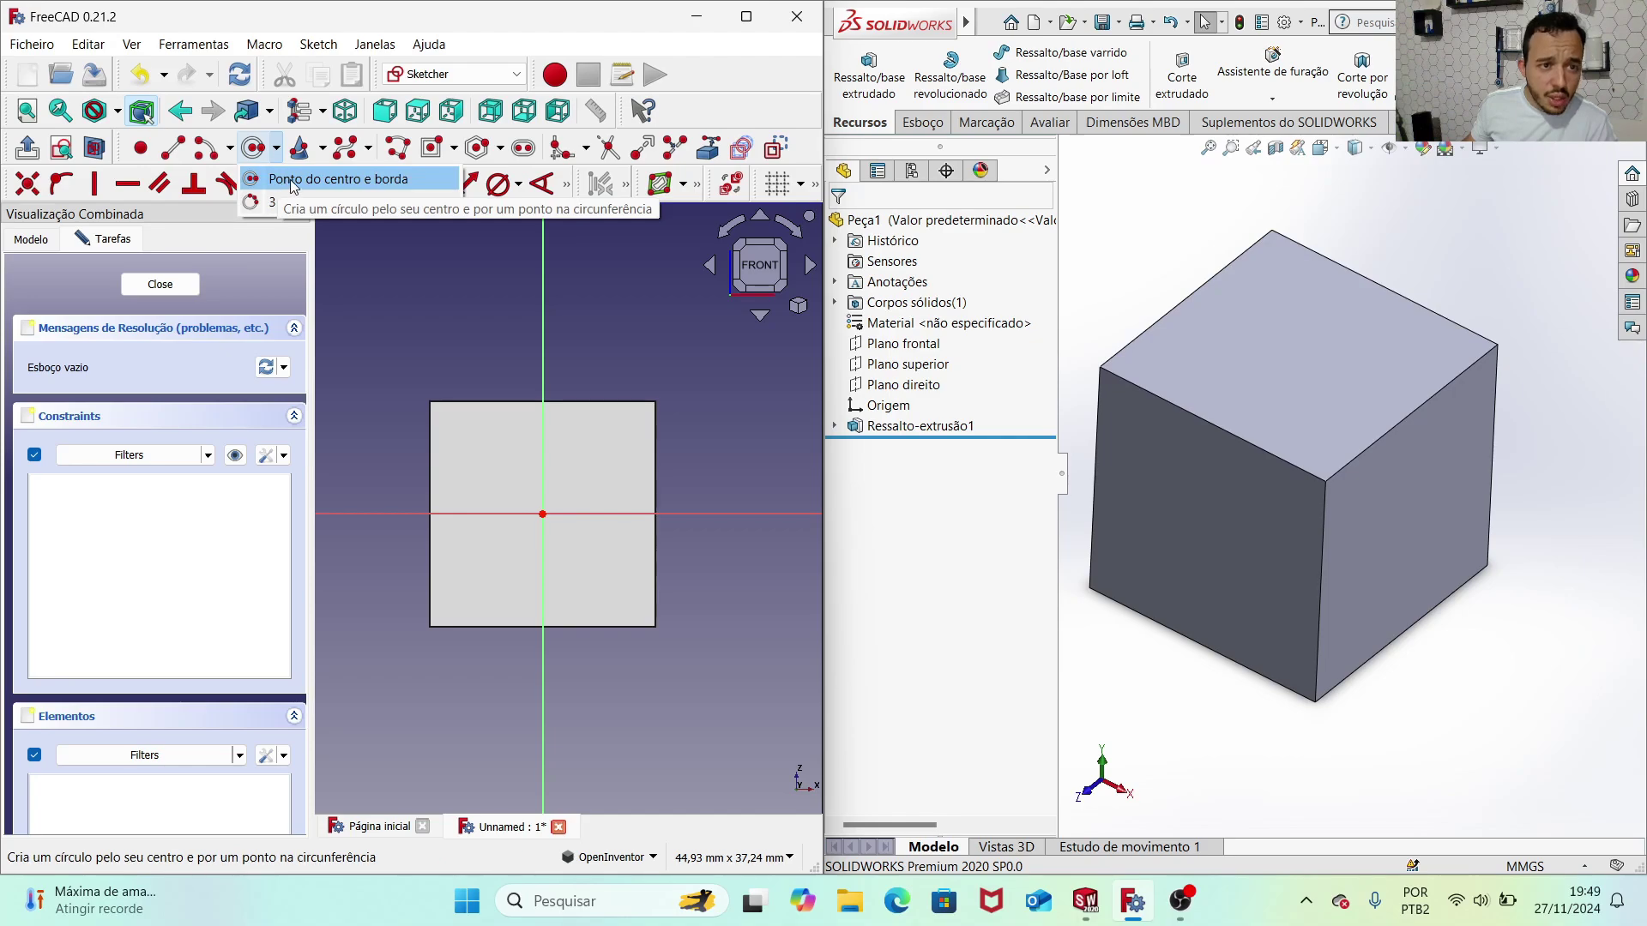
pyautogui.click(323, 180)
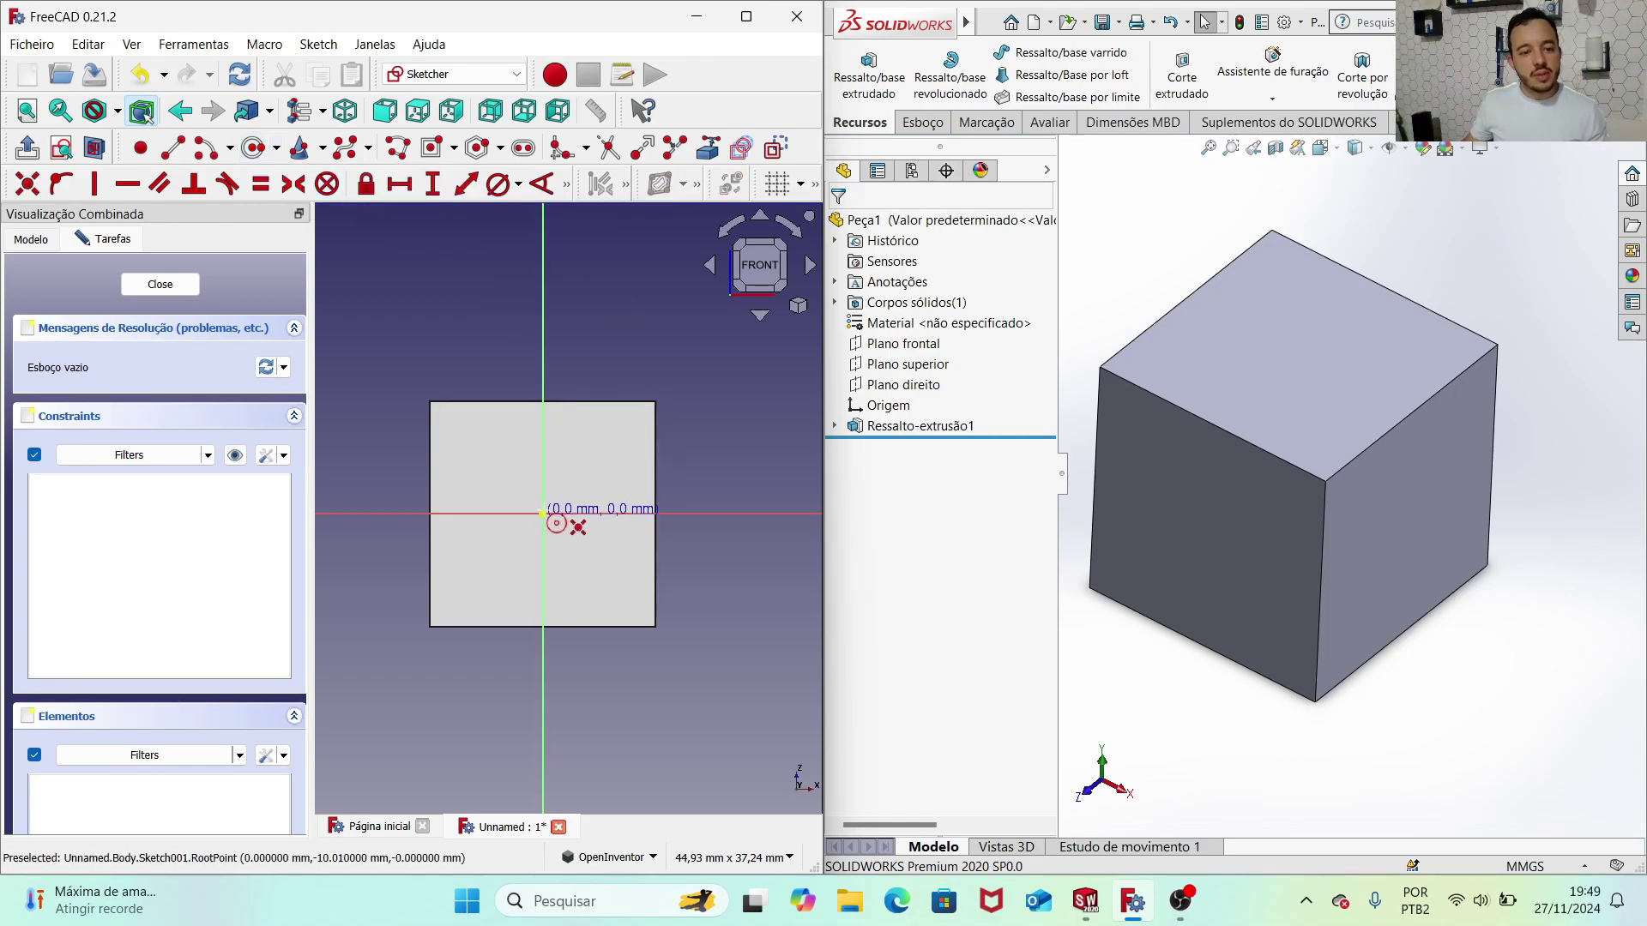
pyautogui.click(542, 513)
pyautogui.click(623, 532)
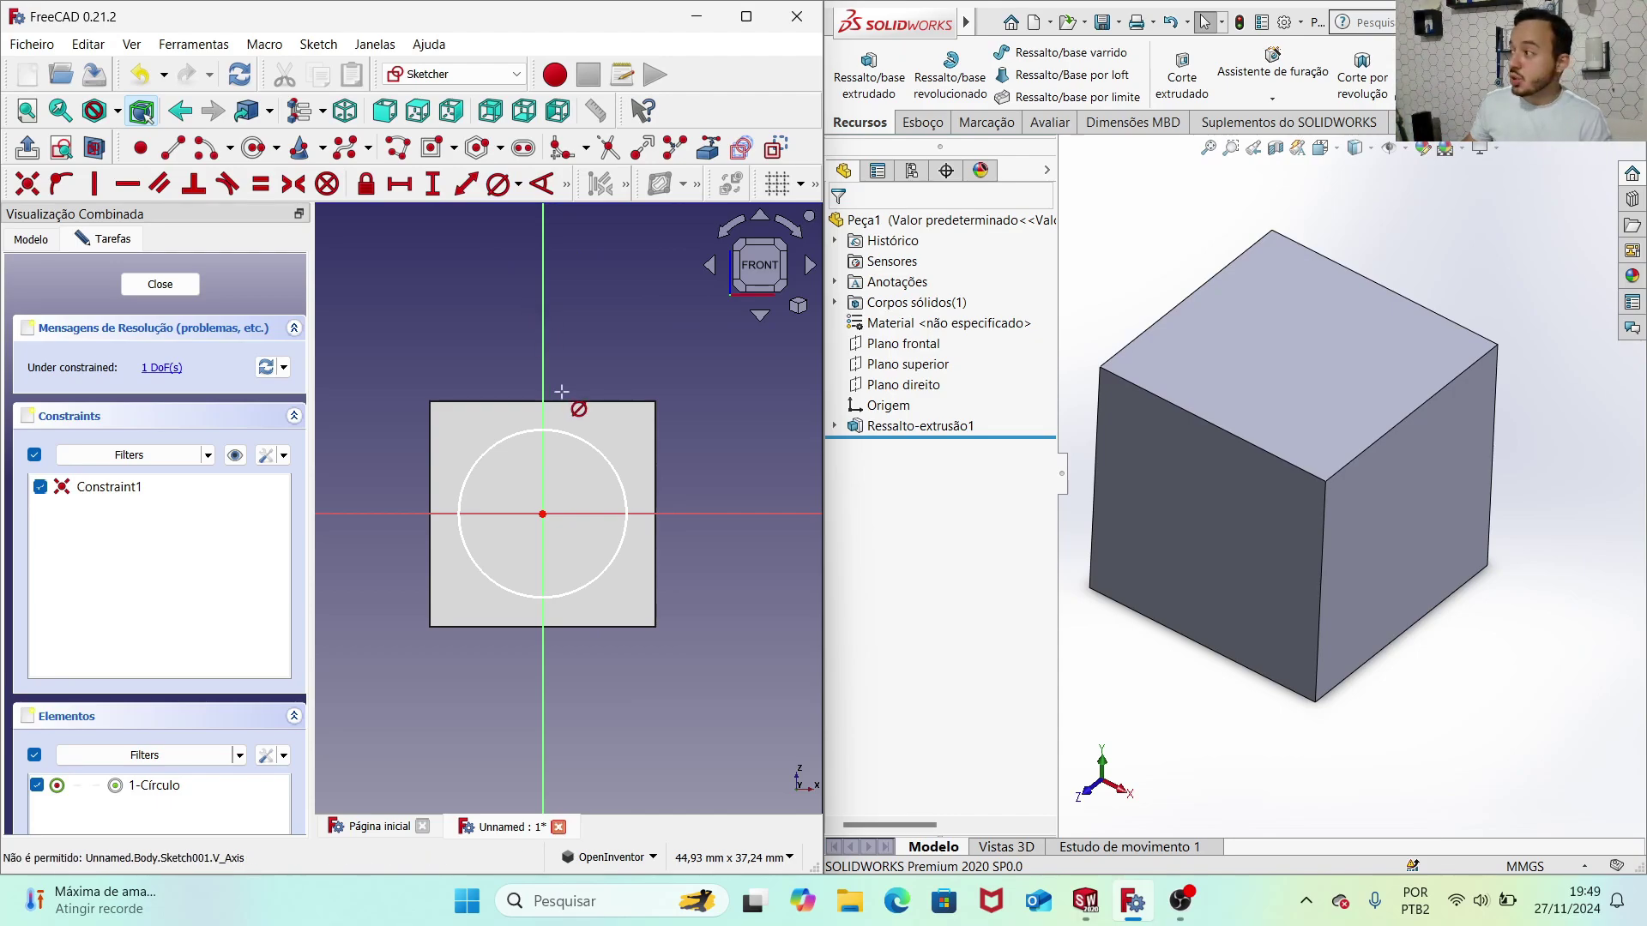
pyautogui.click(576, 436)
pyautogui.write('10')
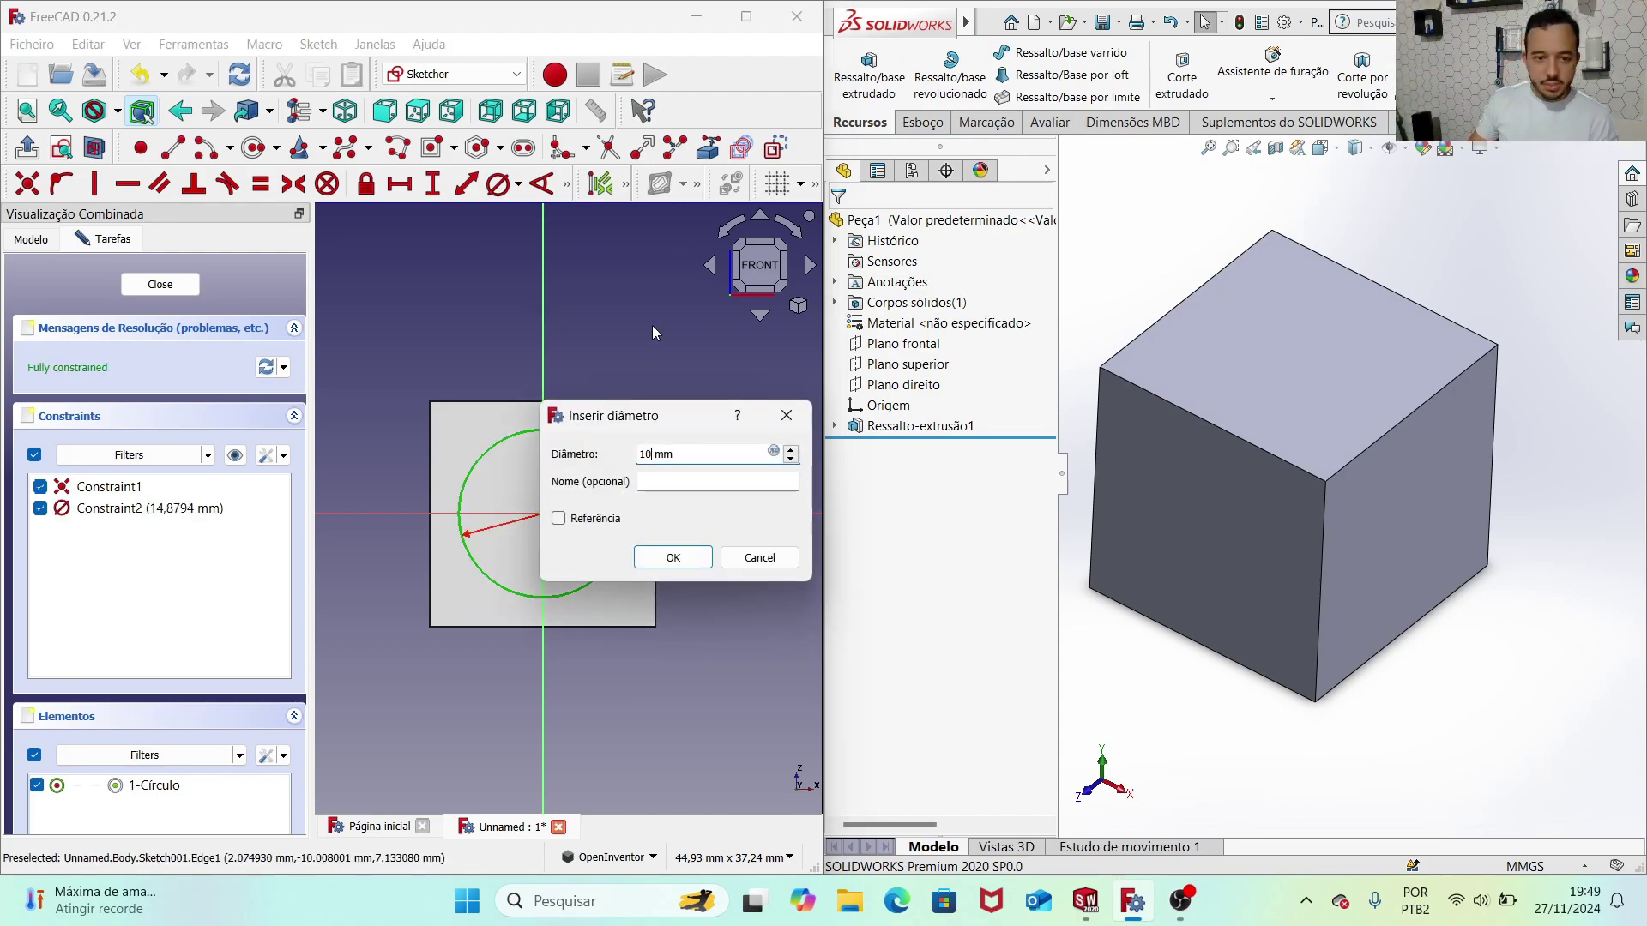
pyautogui.click(686, 557)
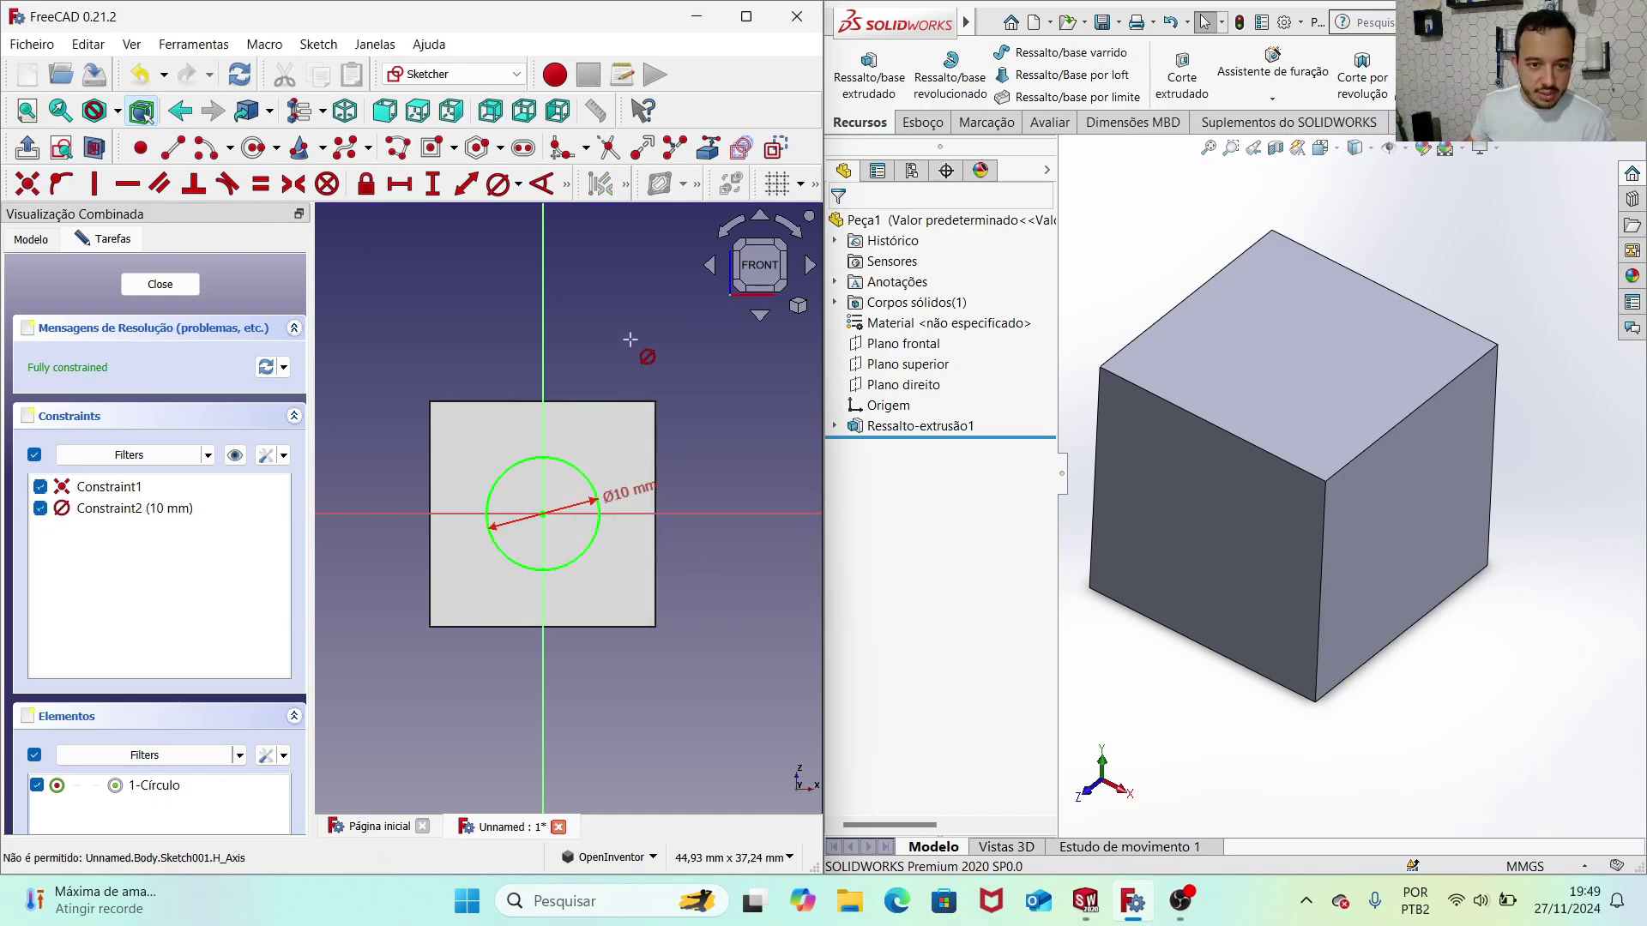
pyautogui.scroll(2, 559, 483)
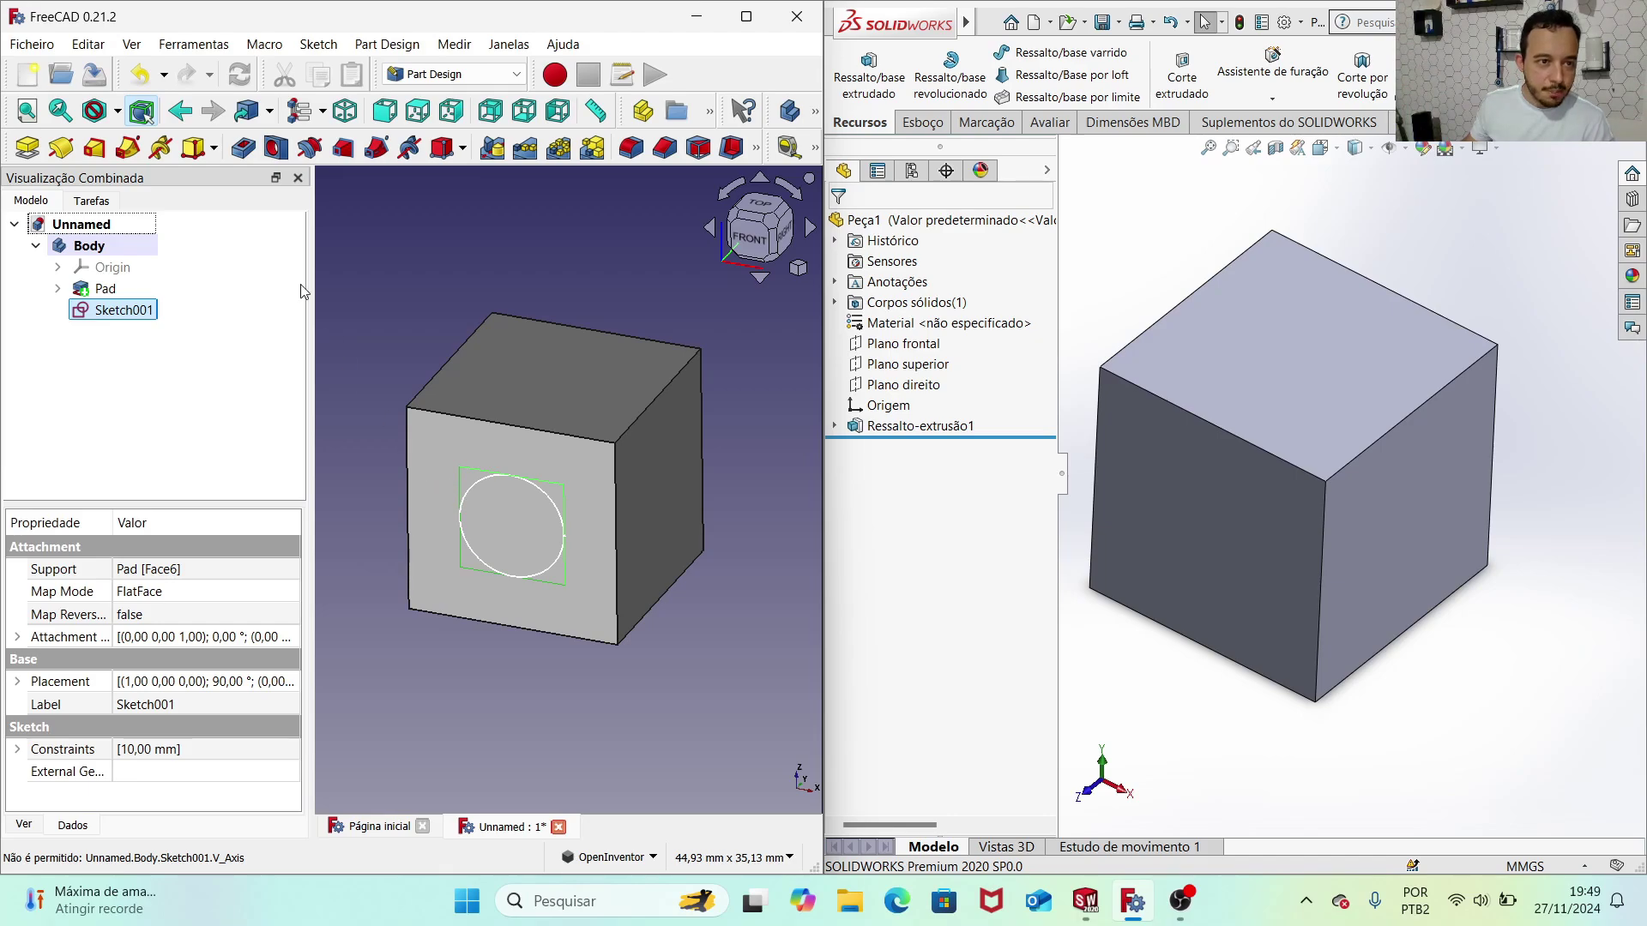
# Step: Pocket the front circle with type Através de todos, orbiting to verify the hole goes through
pyautogui.click(246, 155)
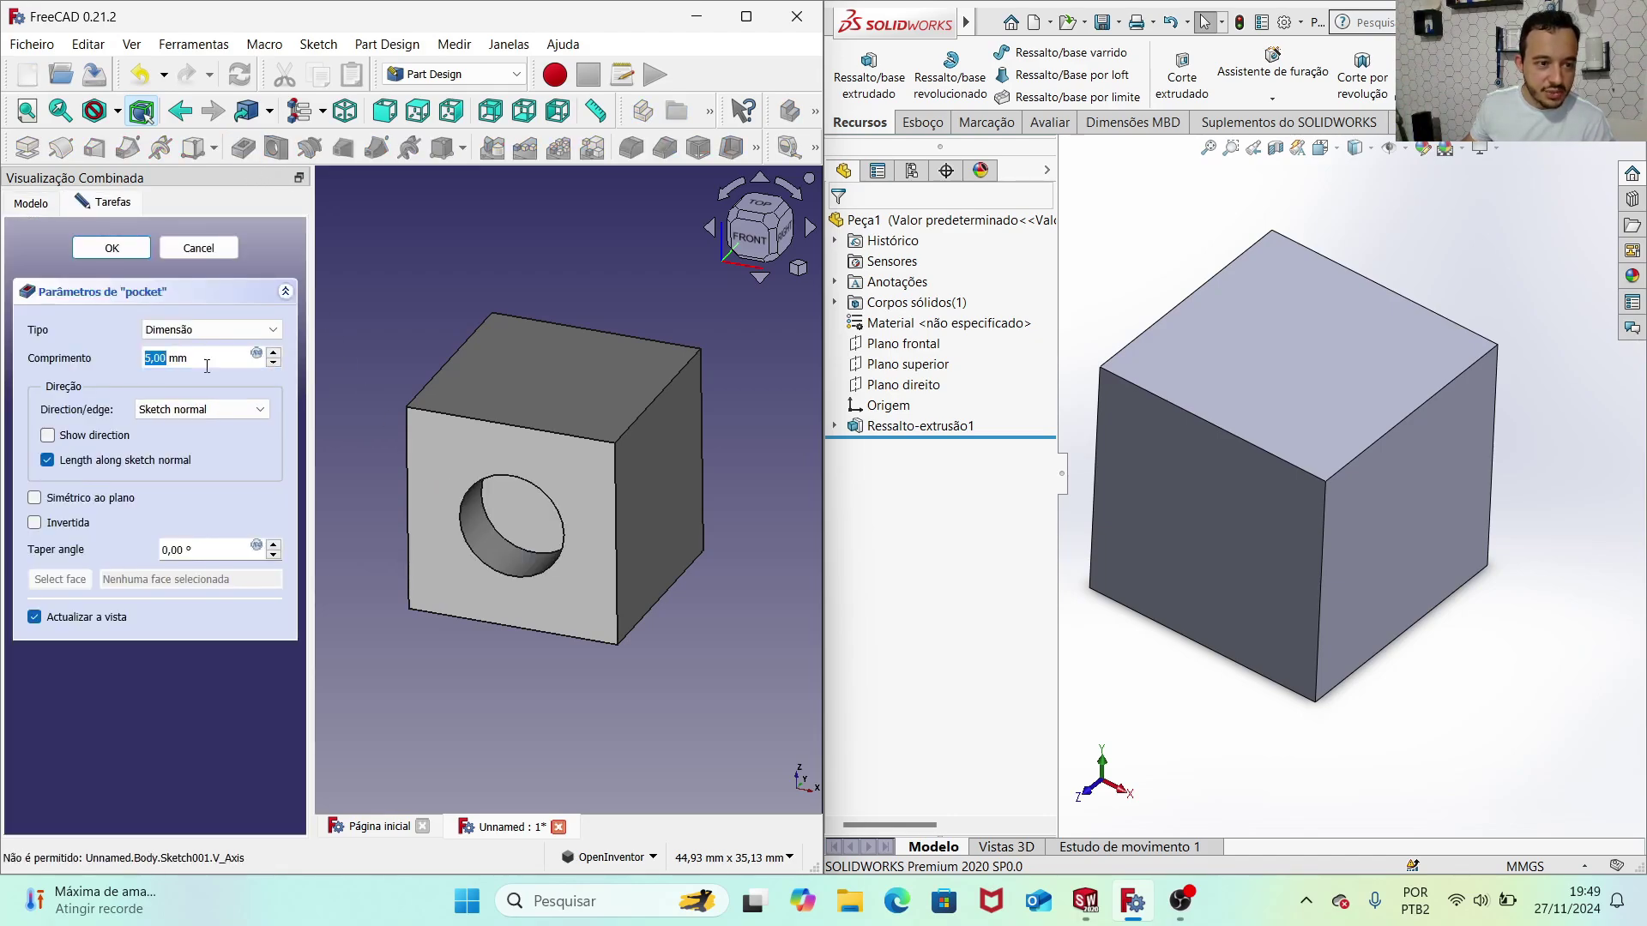
pyautogui.write('20')
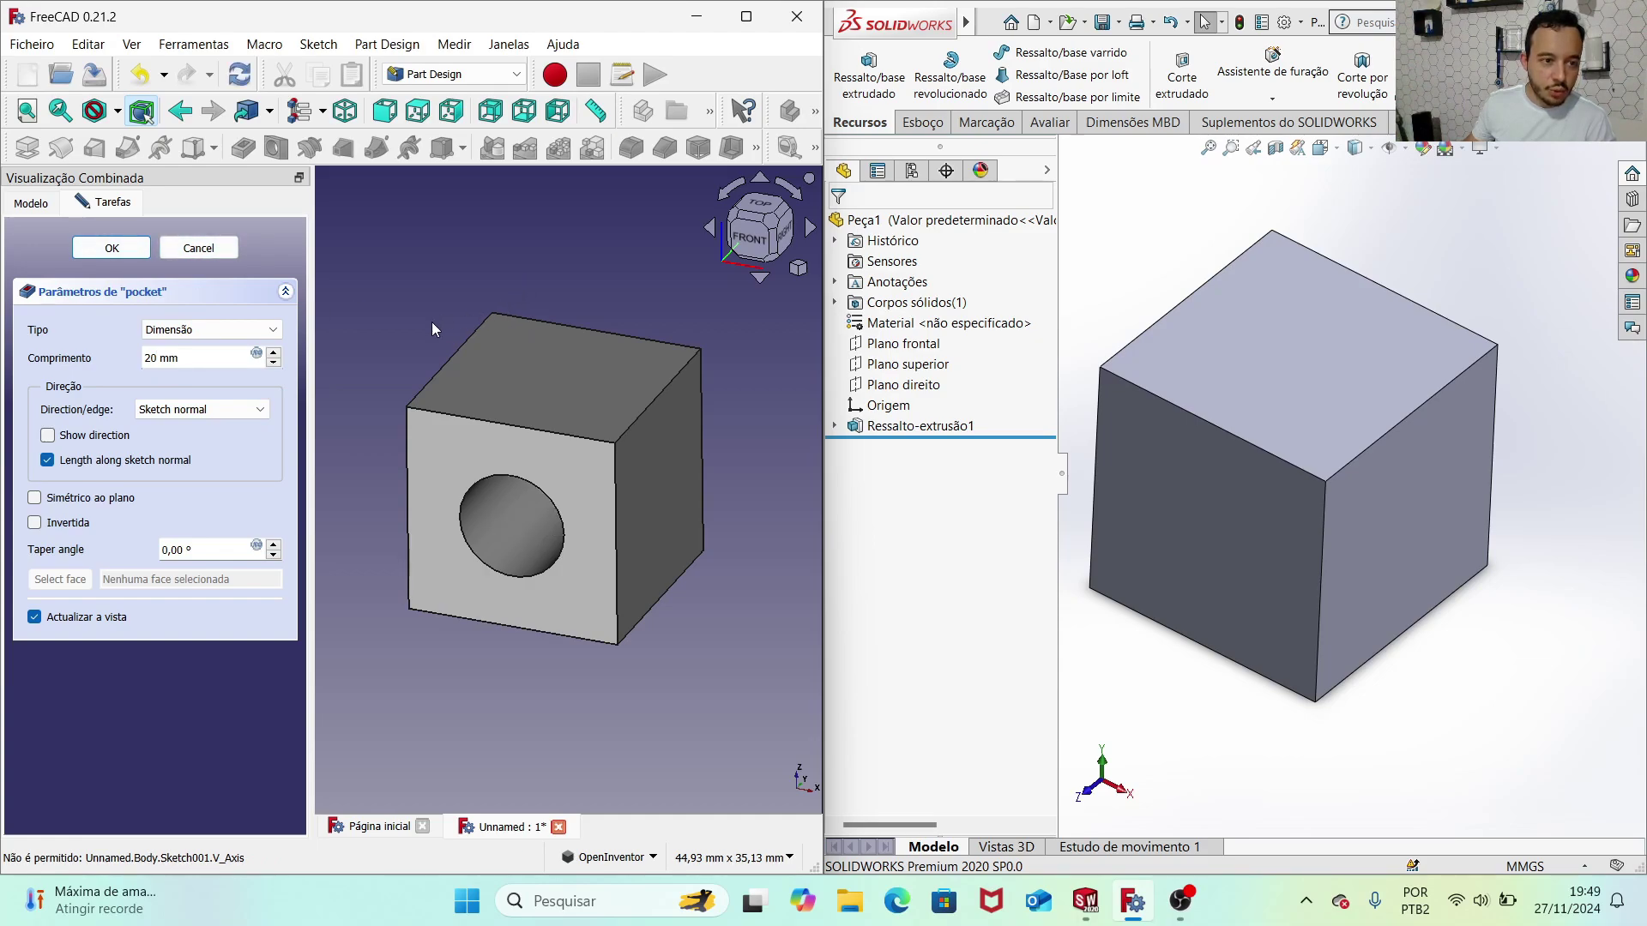
pyautogui.click(254, 417)
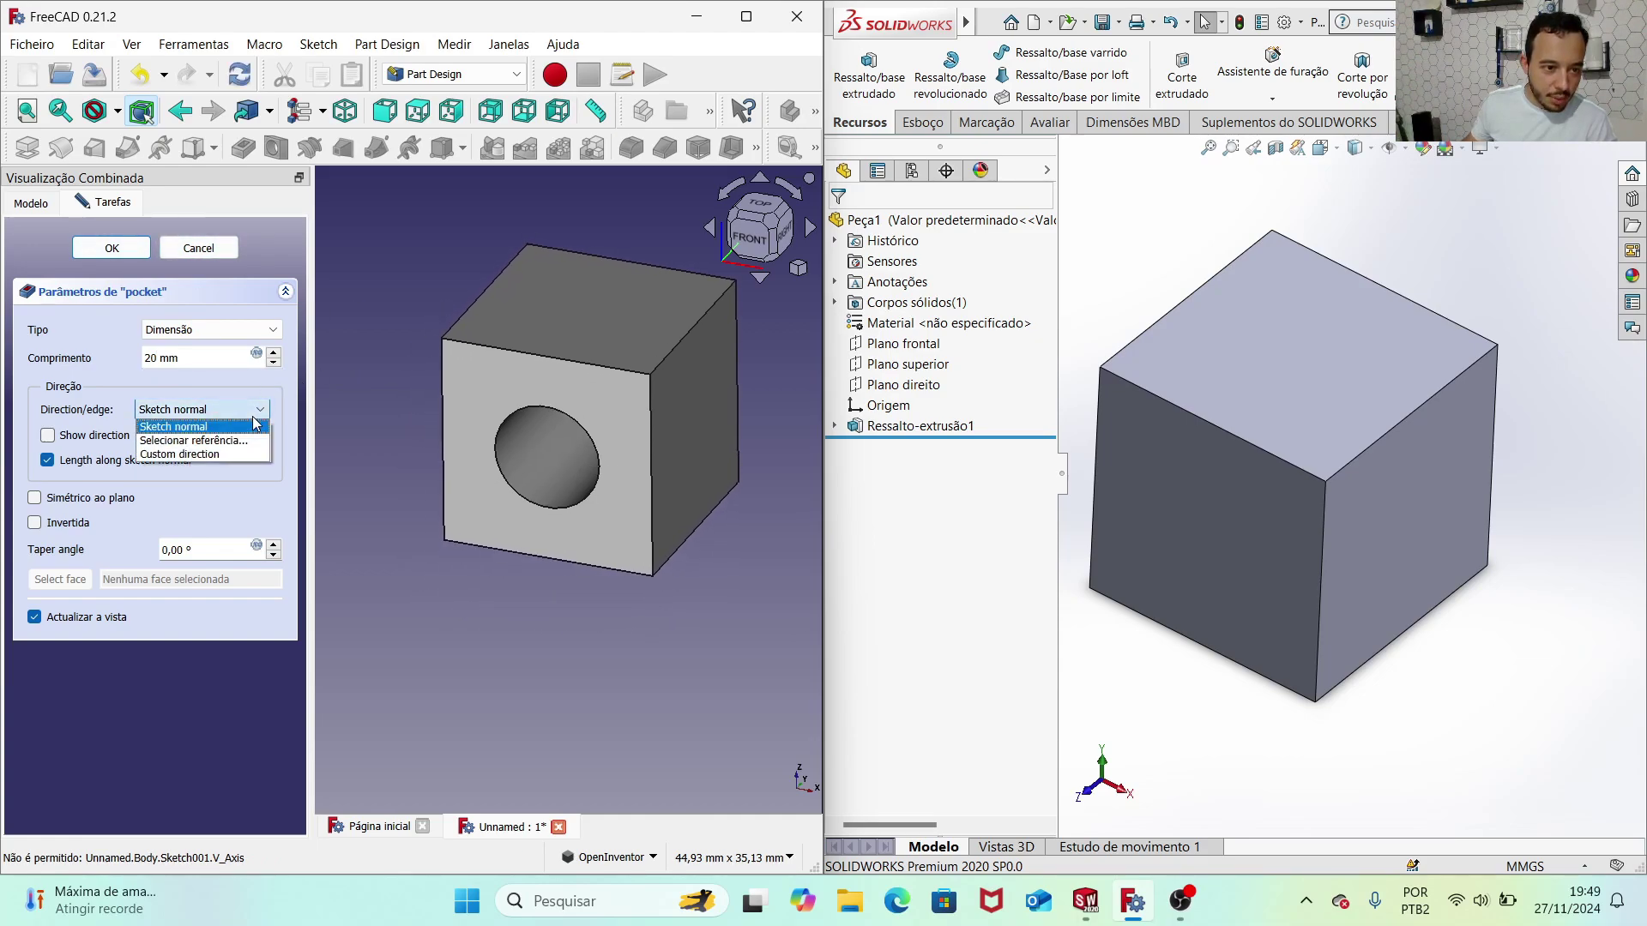
pyautogui.click(237, 326)
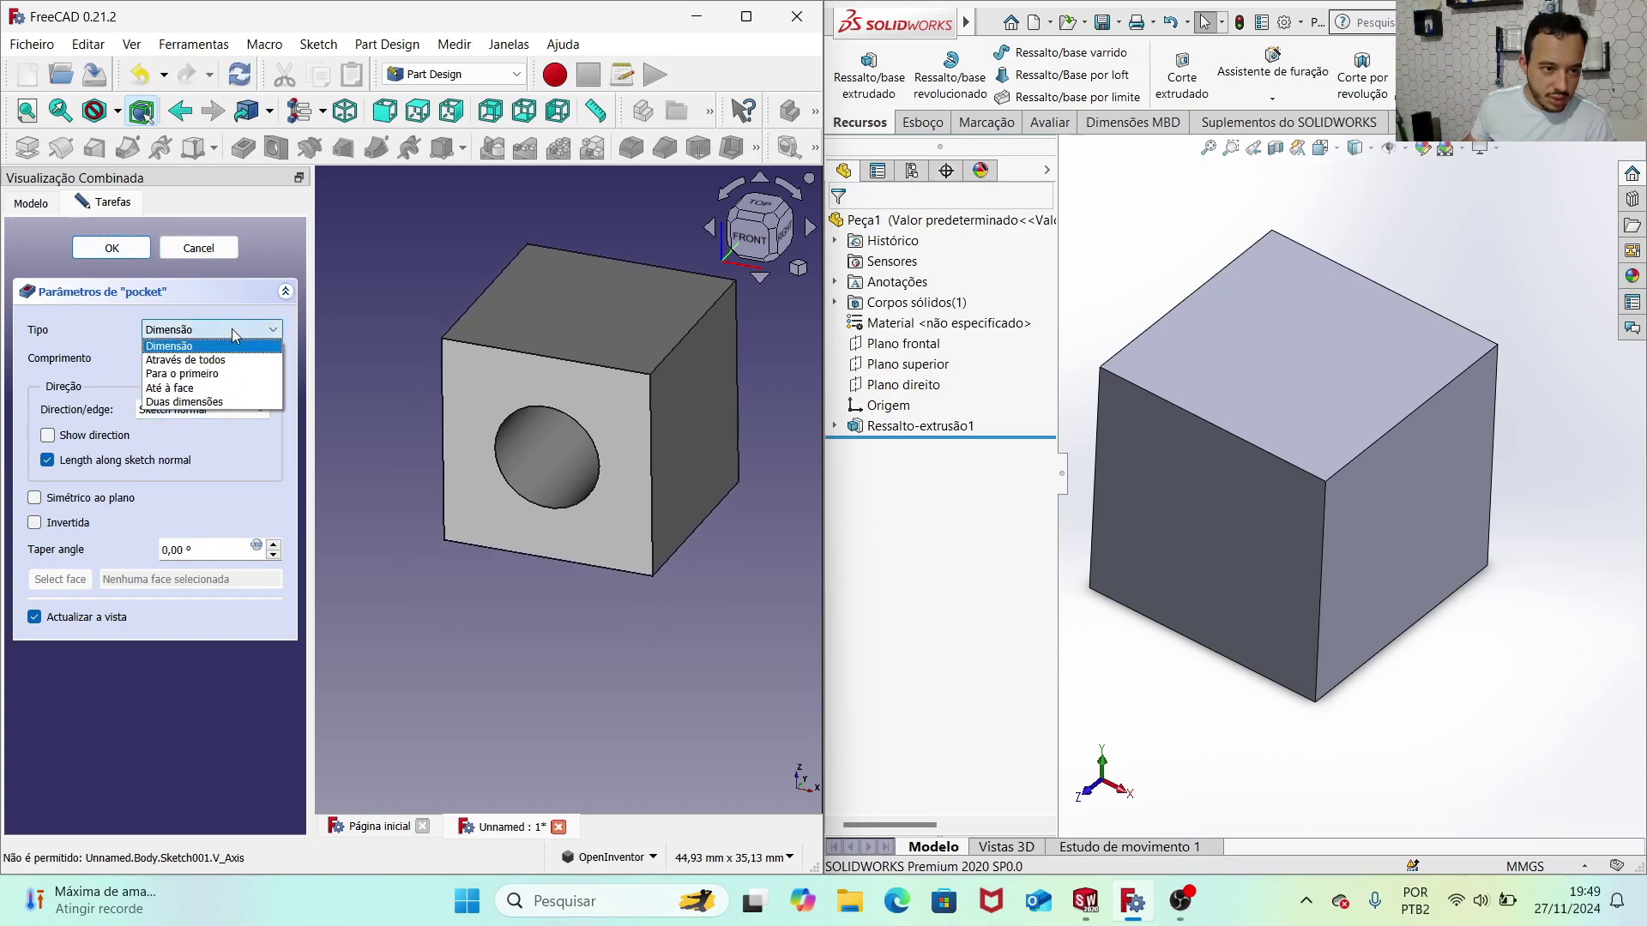
pyautogui.click(214, 361)
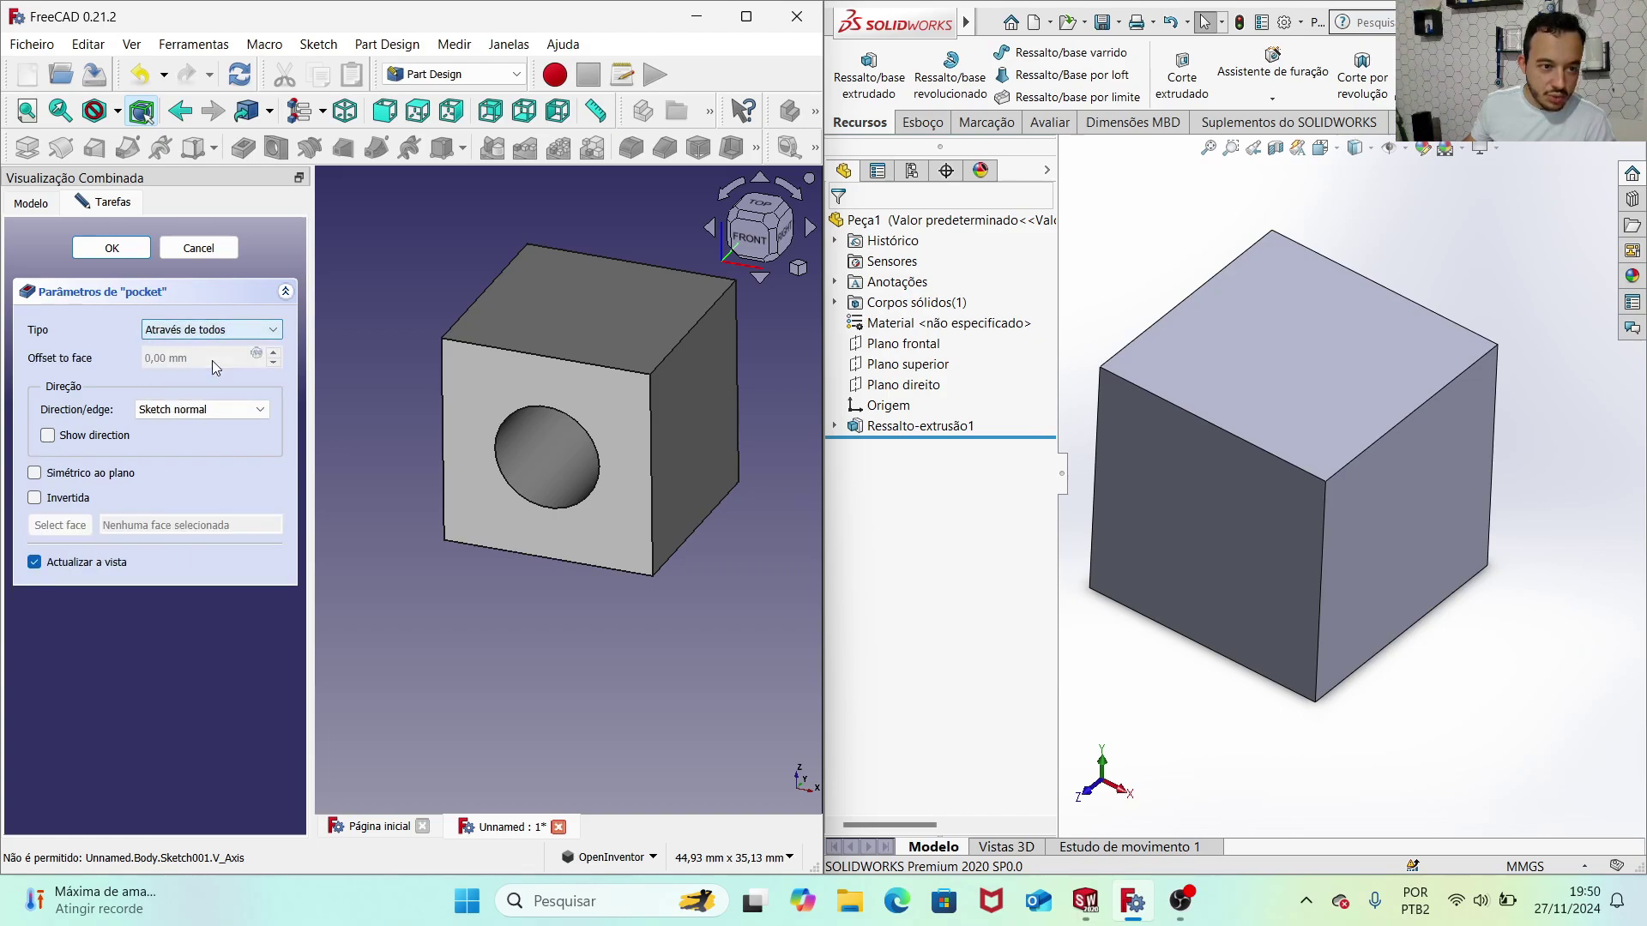
pyautogui.moveTo(581, 620)
pyautogui.mouseDown(button='middle')
pyautogui.moveTo(517, 618)
pyautogui.moveTo(534, 476)
pyautogui.mouseUp(button='middle')
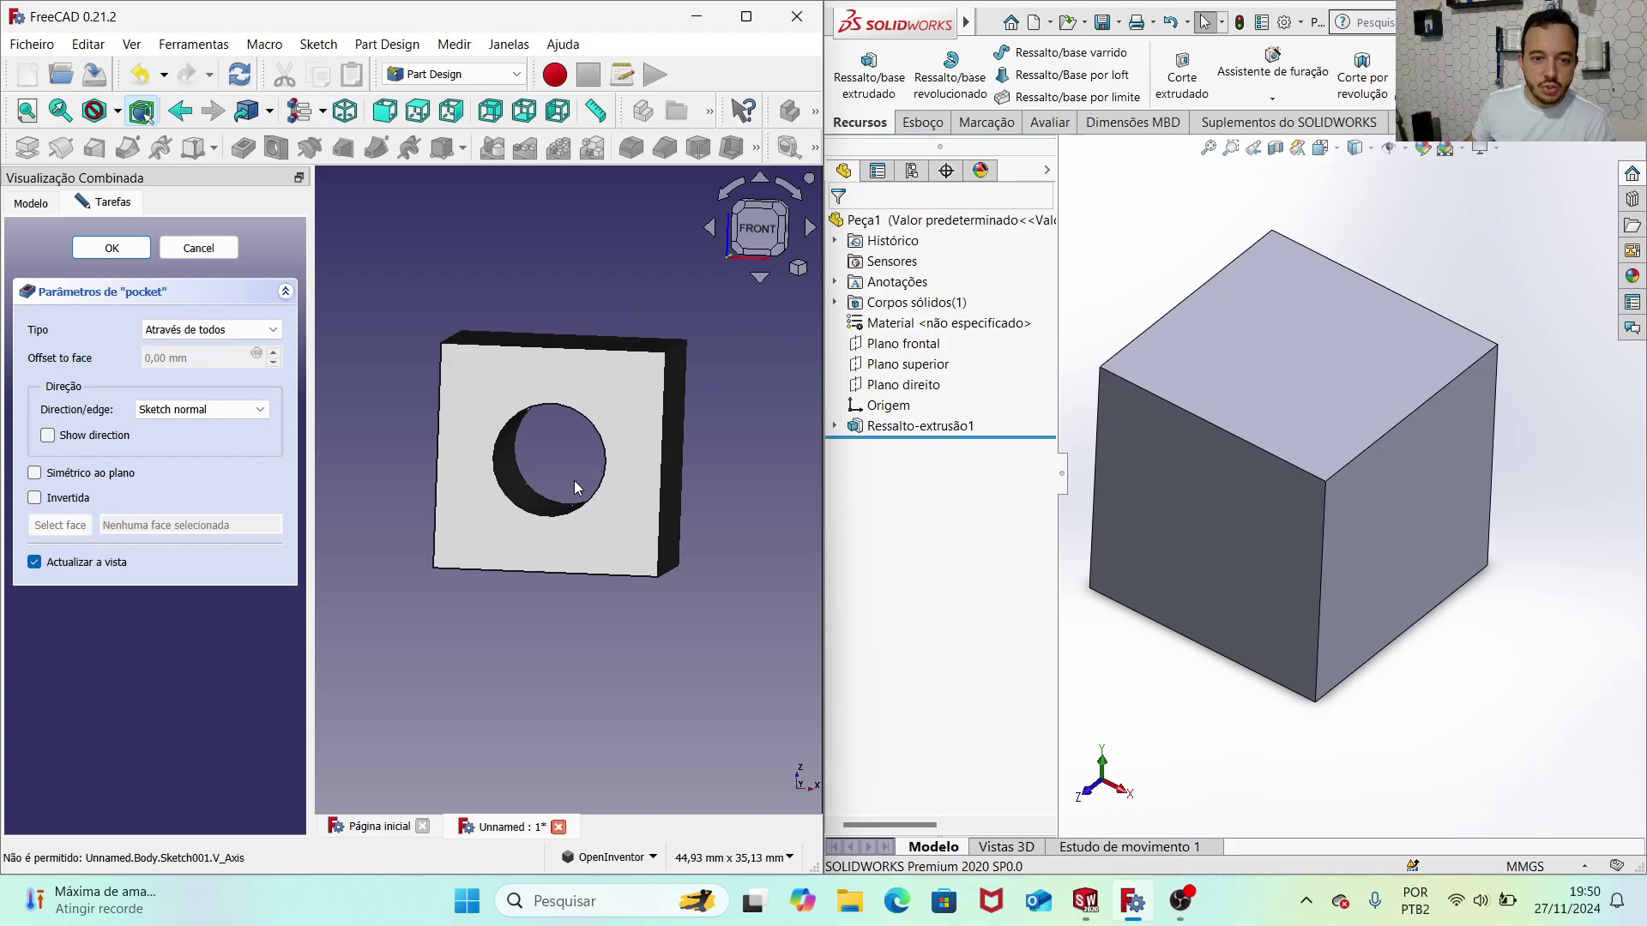
pyautogui.moveTo(729, 426); pyautogui.dragTo(684, 433)
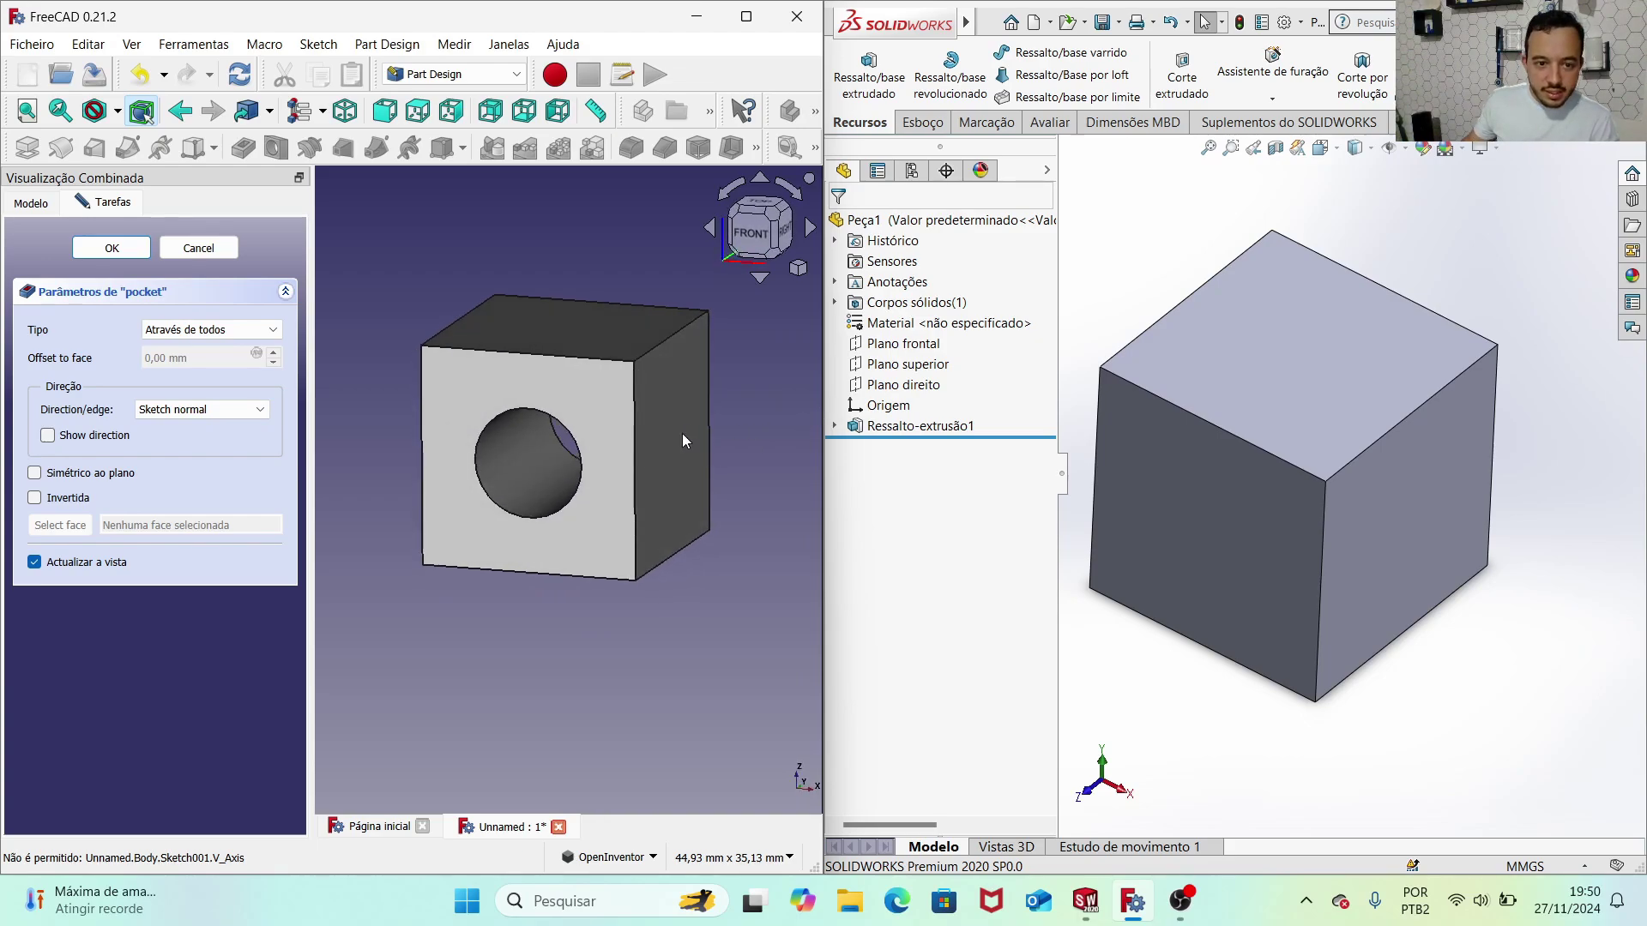
pyautogui.click(119, 249)
pyautogui.moveTo(594, 460)
pyautogui.mouseDown()
pyautogui.moveTo(602, 402)
pyautogui.moveTo(683, 422)
pyautogui.mouseUp()
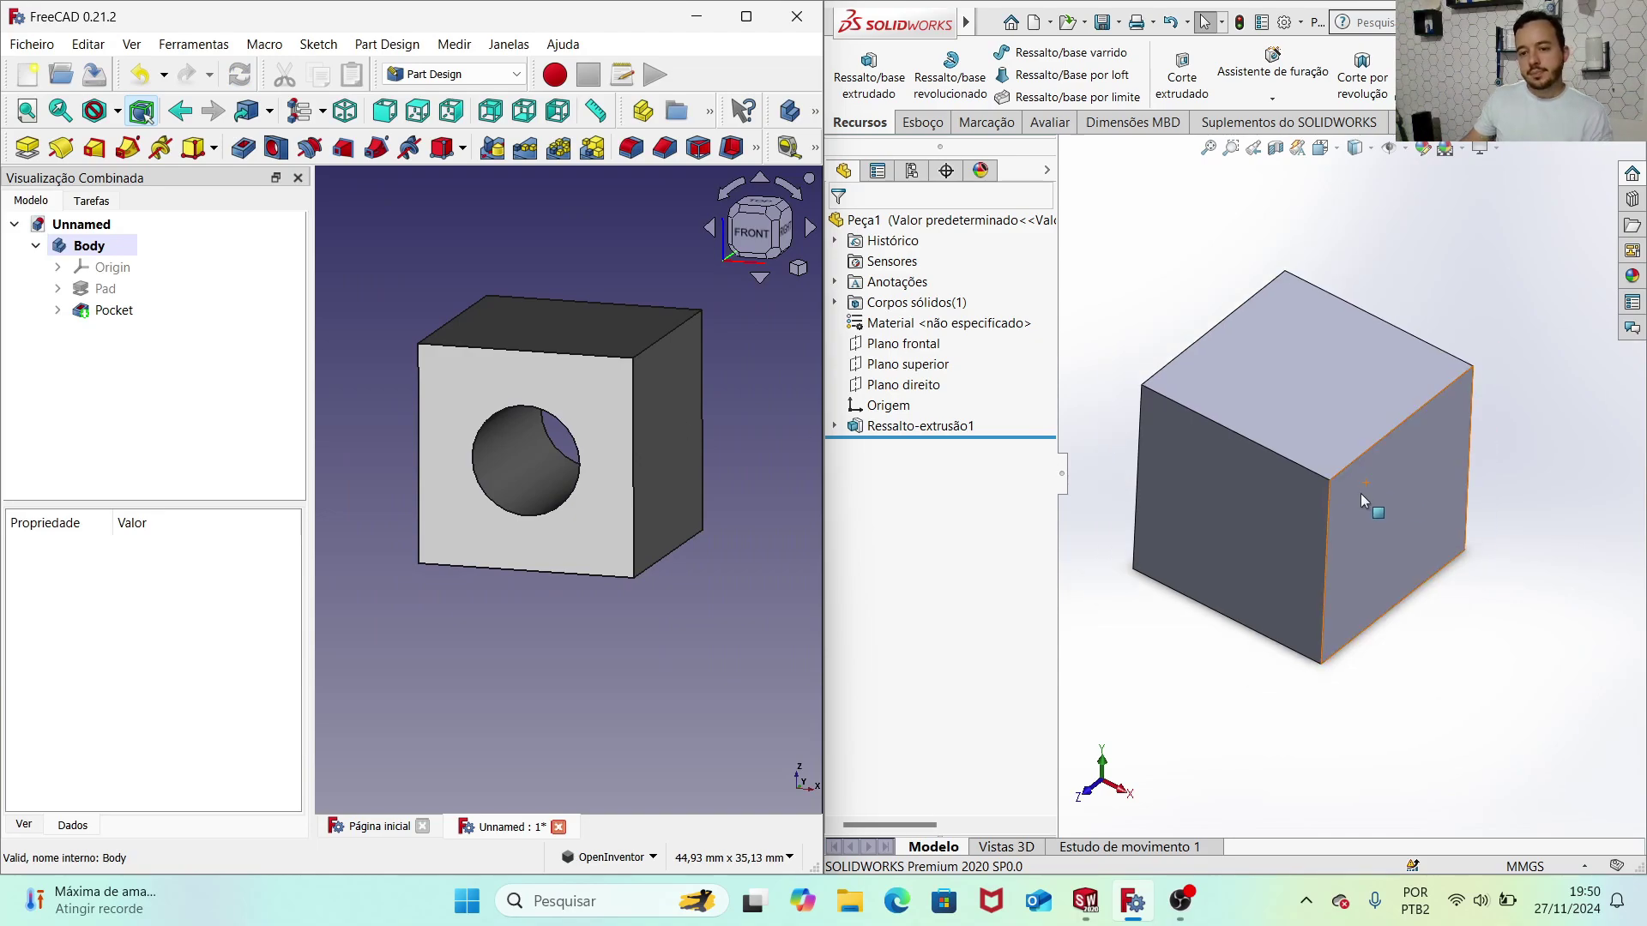
# Step: Start a sketch on the SolidWorks cube's front face and draw a circle at the origin
pyautogui.scroll(3, 1363, 493)
pyautogui.moveTo(1378, 496); pyautogui.dragTo(1369, 497, button='middle')
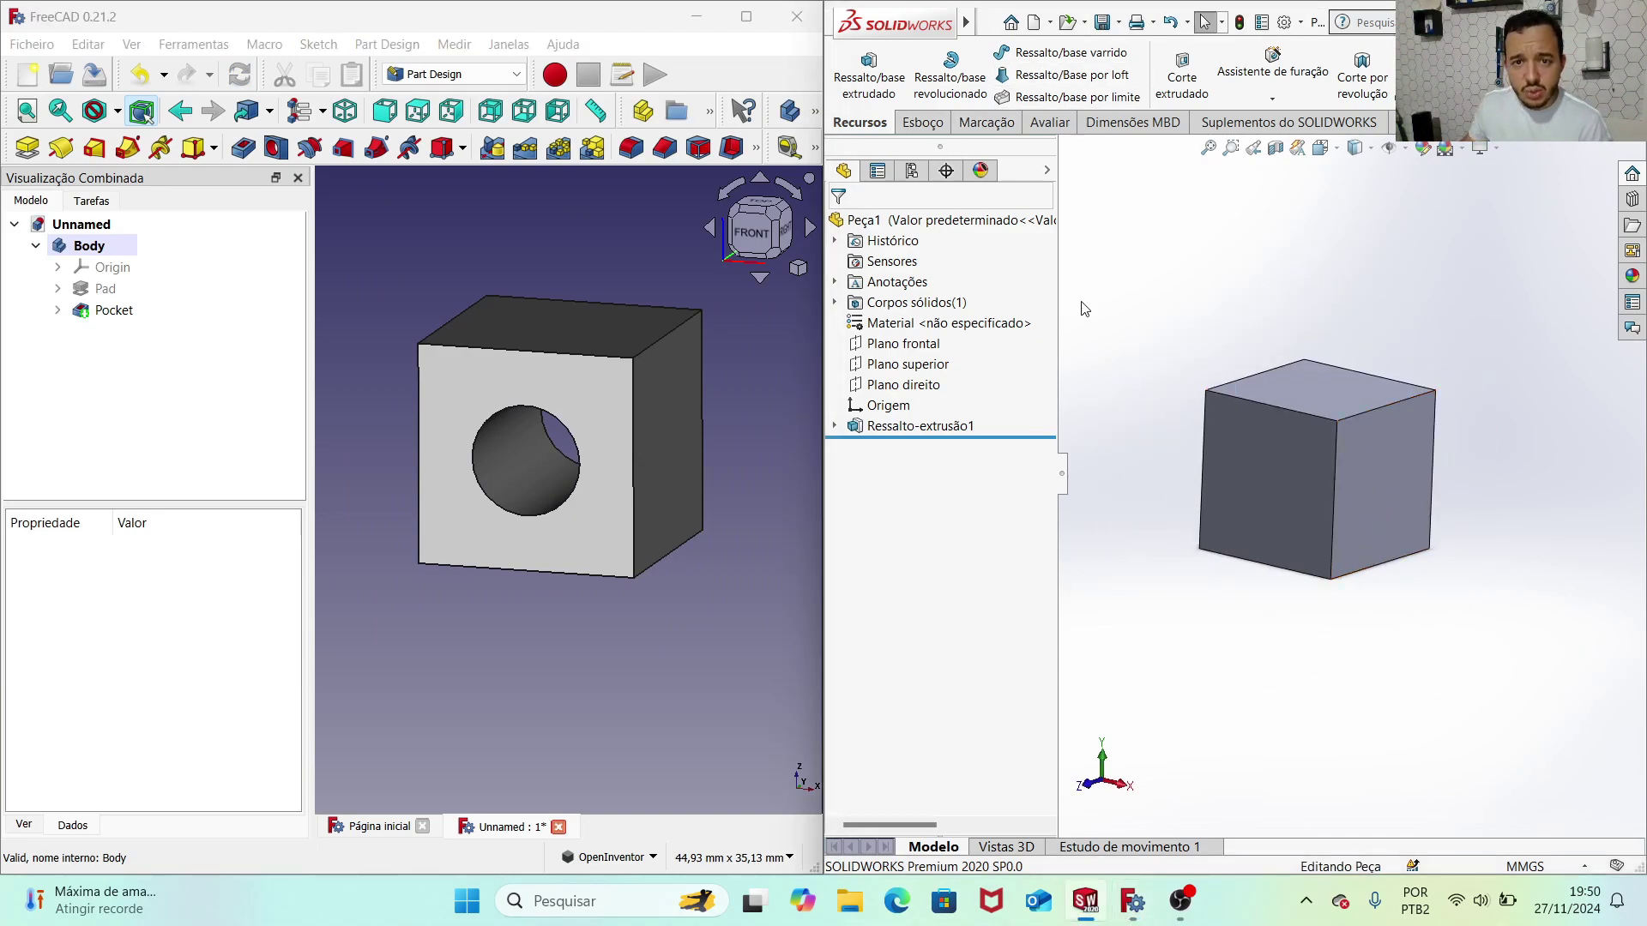
pyautogui.click(922, 124)
pyautogui.click(851, 69)
pyautogui.click(1249, 439)
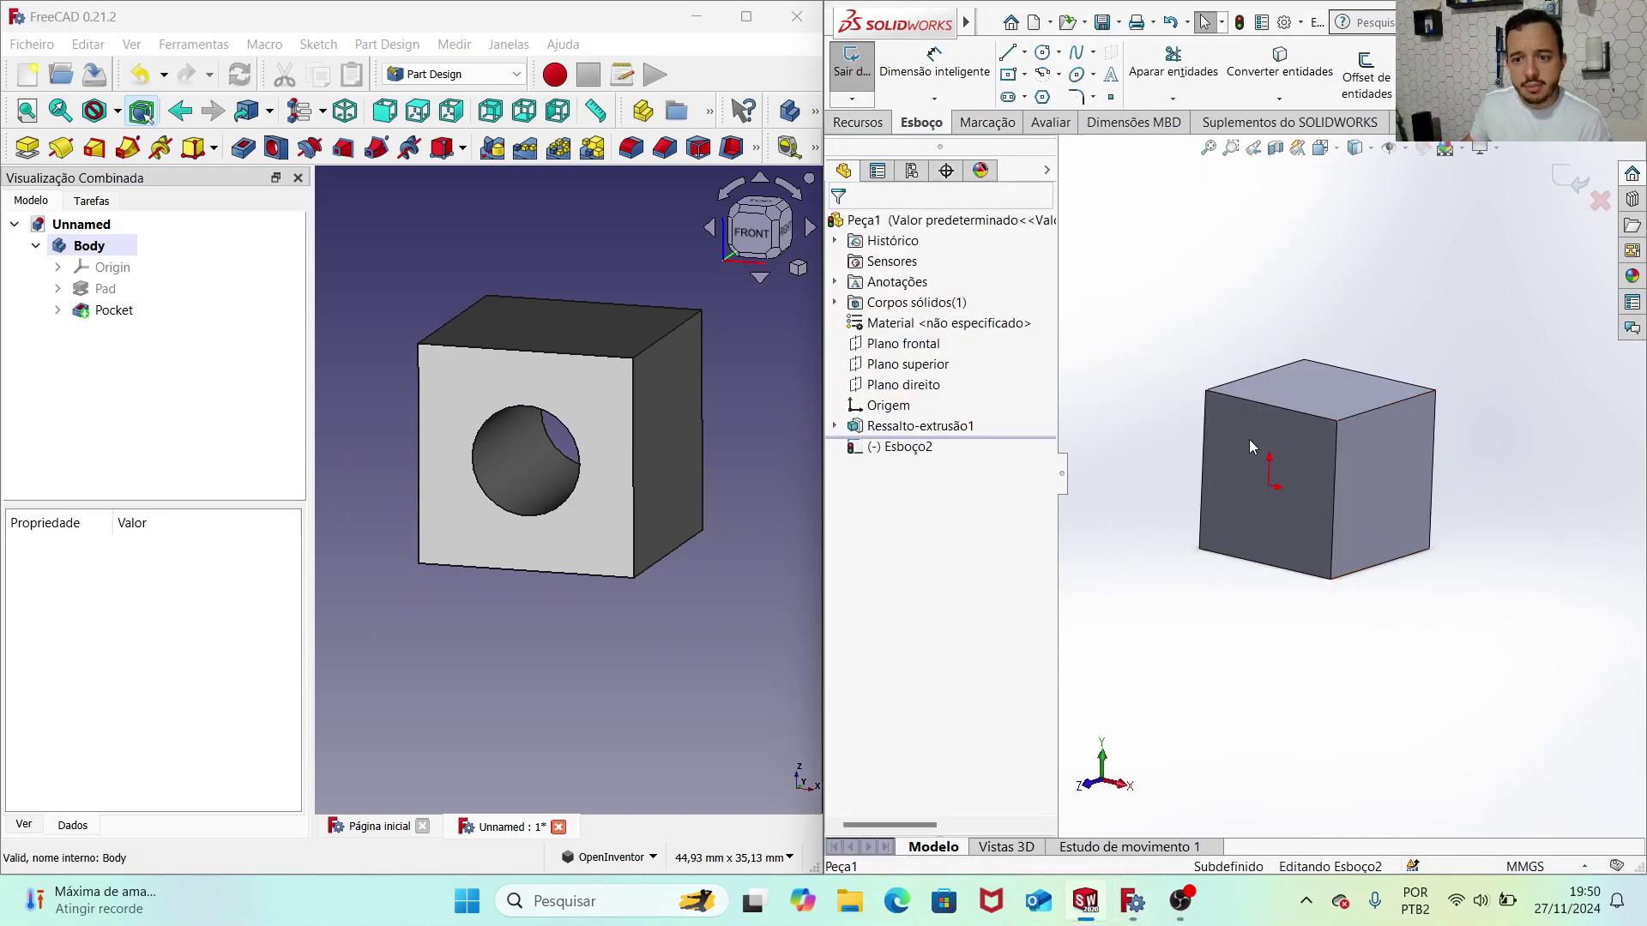
pyautogui.moveTo(1310, 475); pyautogui.dragTo(1365, 454, button='middle')
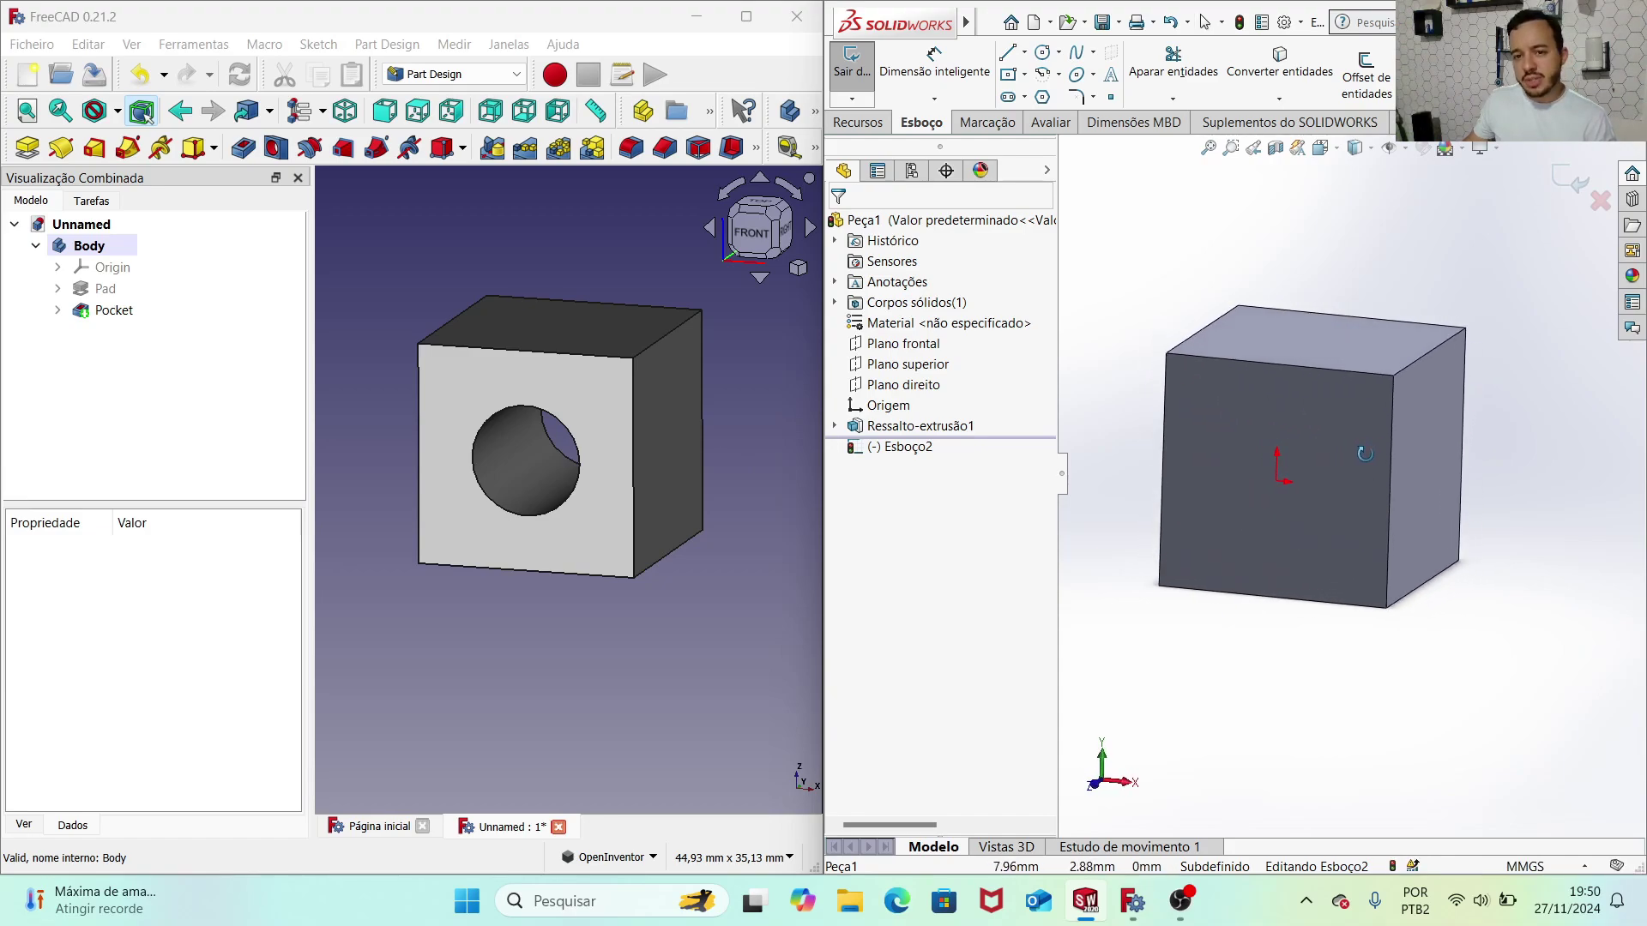
pyautogui.click(1042, 51)
pyautogui.click(1276, 482)
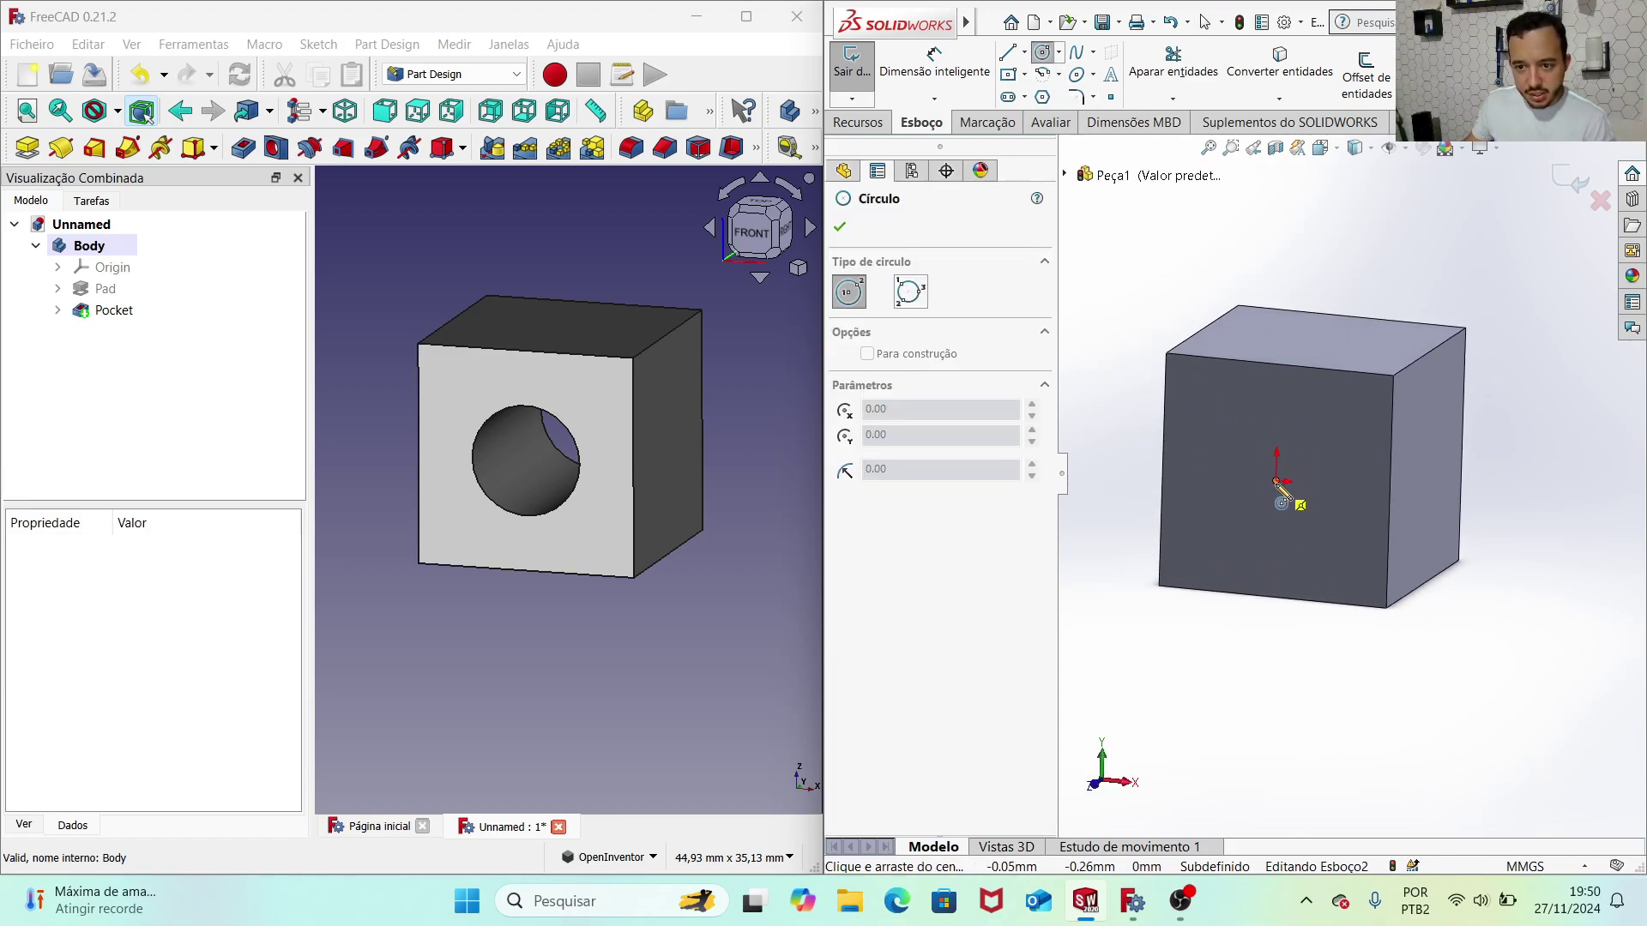
pyautogui.click(1330, 542)
pyautogui.press('Escape')
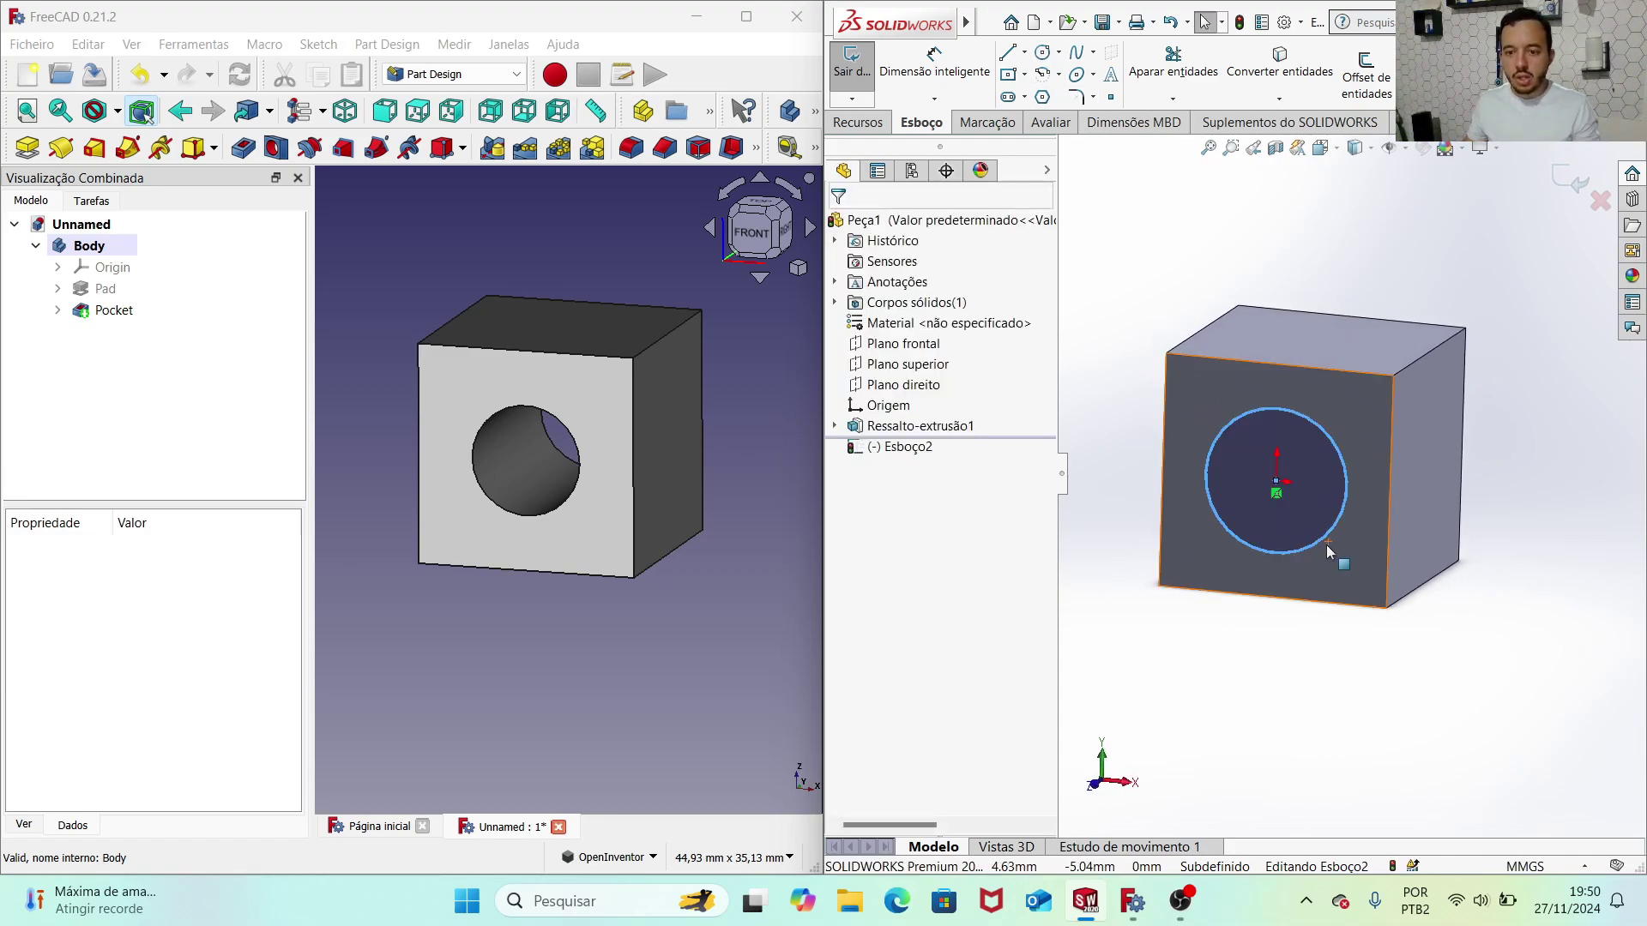
# Step: Dimension the circle to a 10 mm diameter and exit the sketch
pyautogui.click(934, 60)
pyautogui.click(1228, 419)
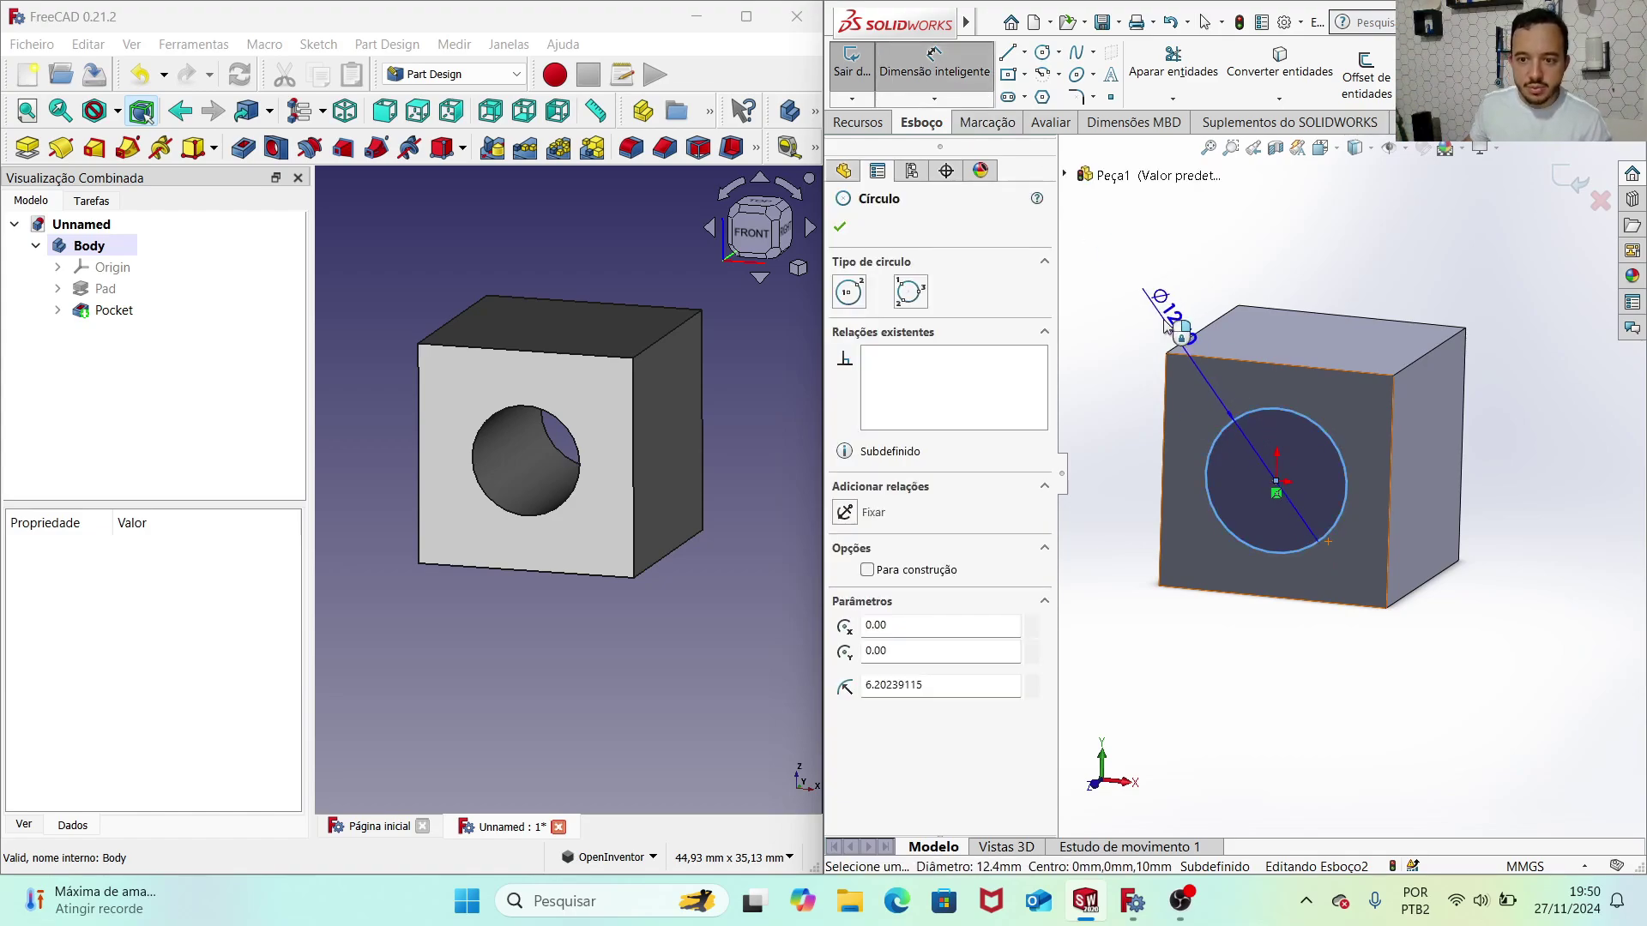
pyautogui.click(1155, 317)
pyautogui.write('10')
pyautogui.press('Return')
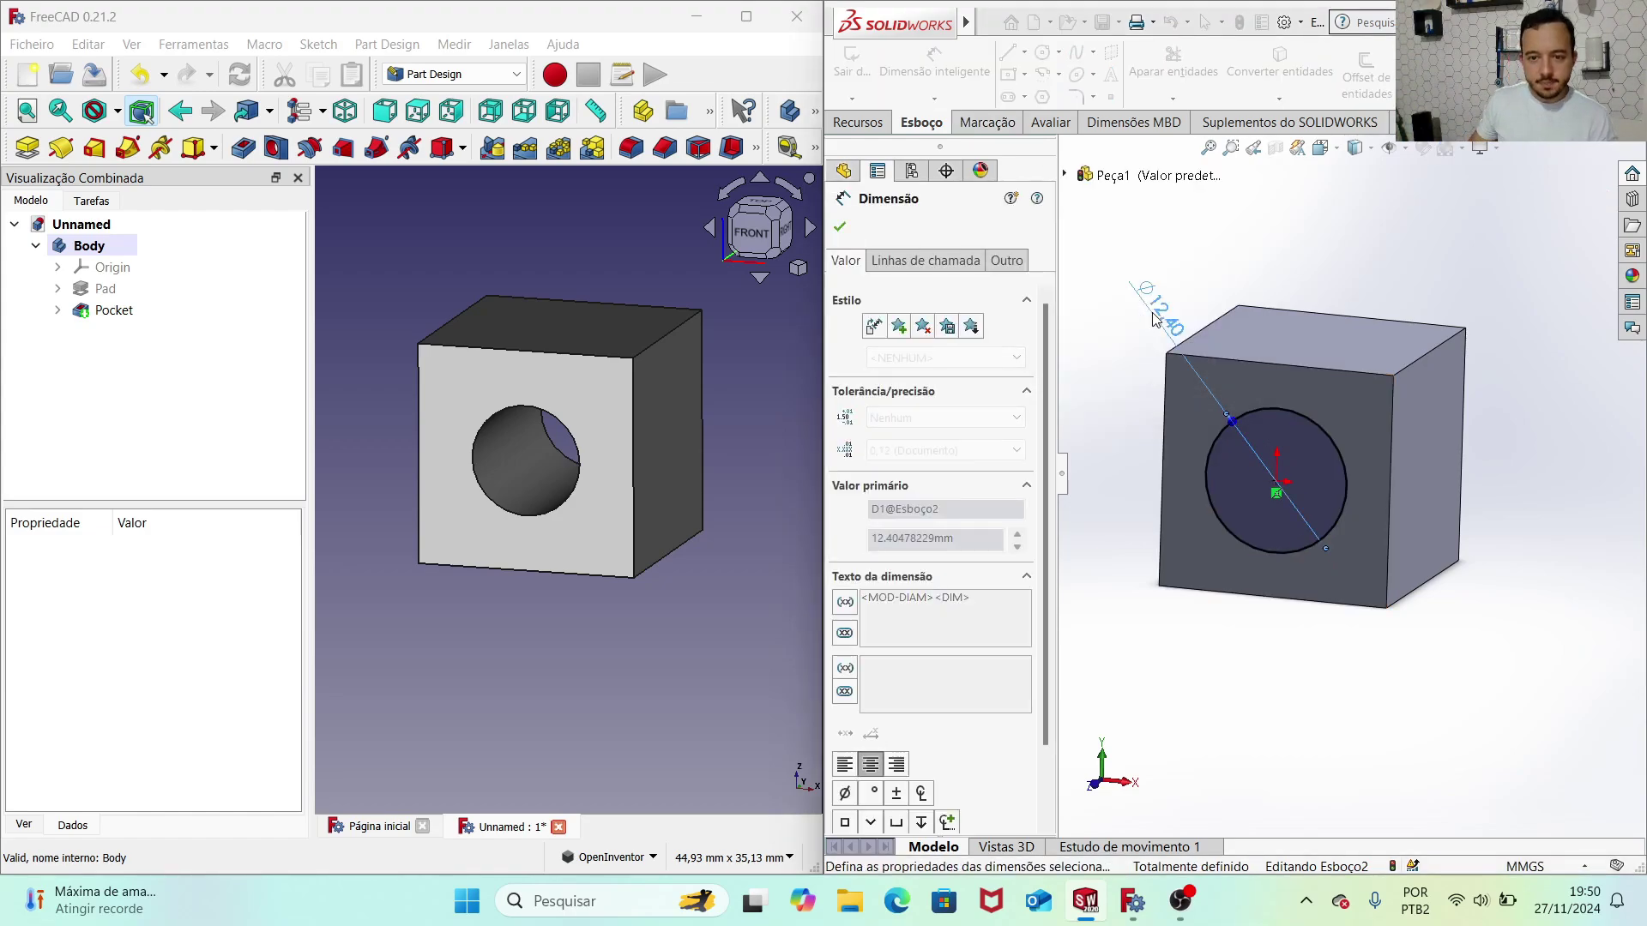
pyautogui.press('Escape')
pyautogui.click(851, 64)
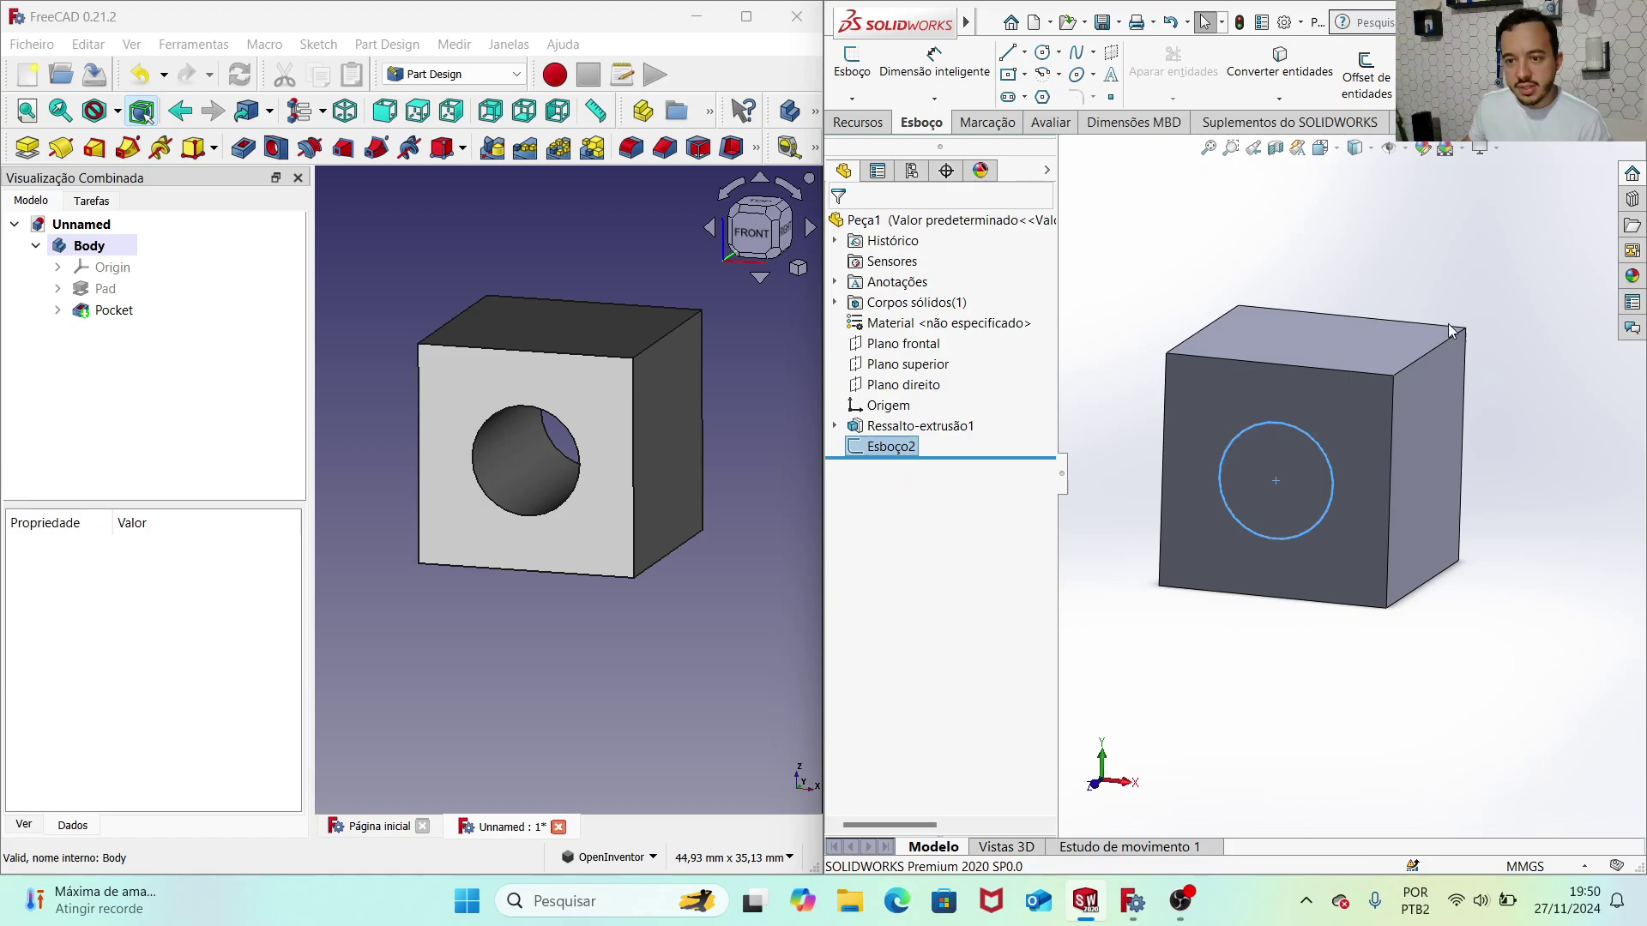
# Step: Extrude-cut the circle with the Passante end condition to pierce the cube
pyautogui.click(857, 122)
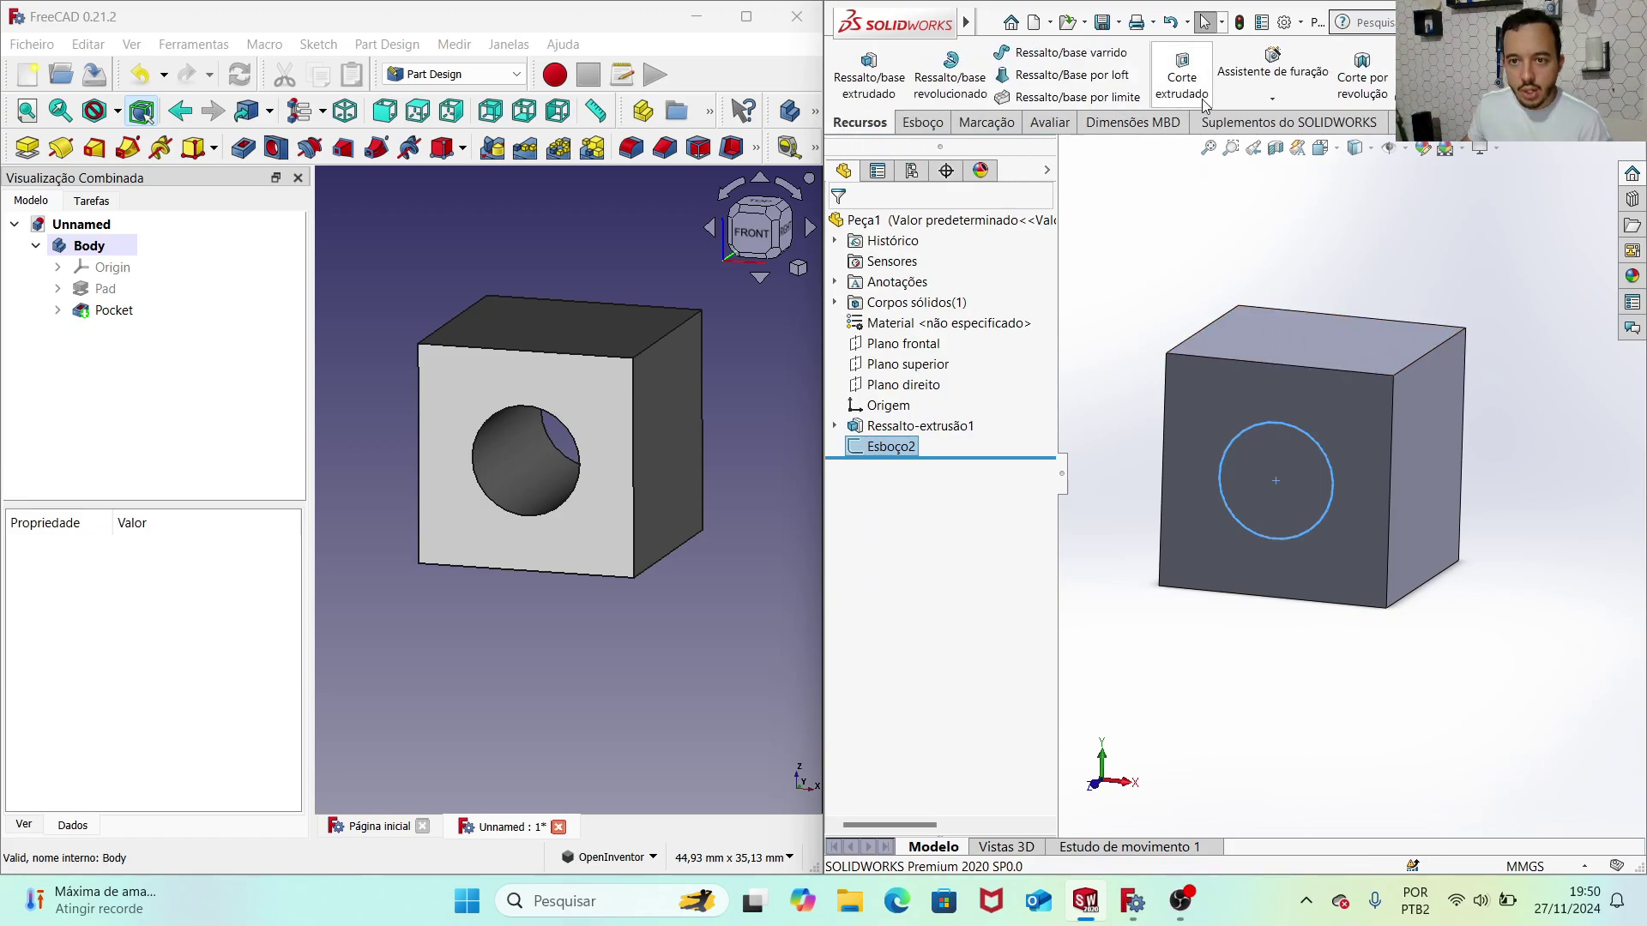
pyautogui.click(1182, 77)
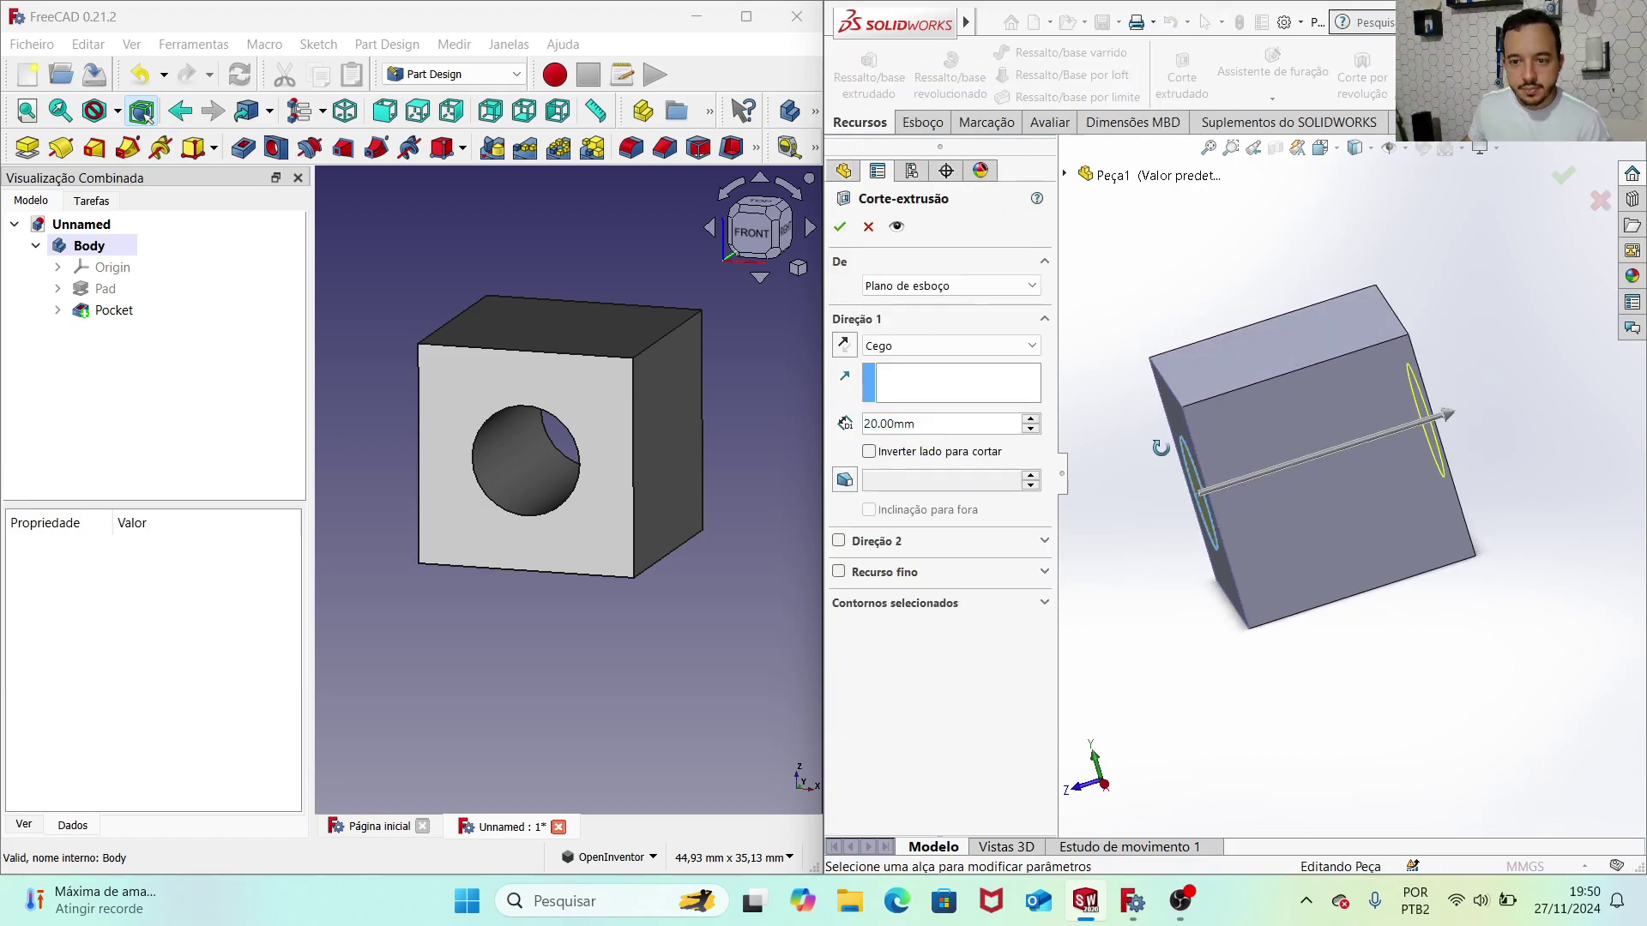
pyautogui.click(1000, 345)
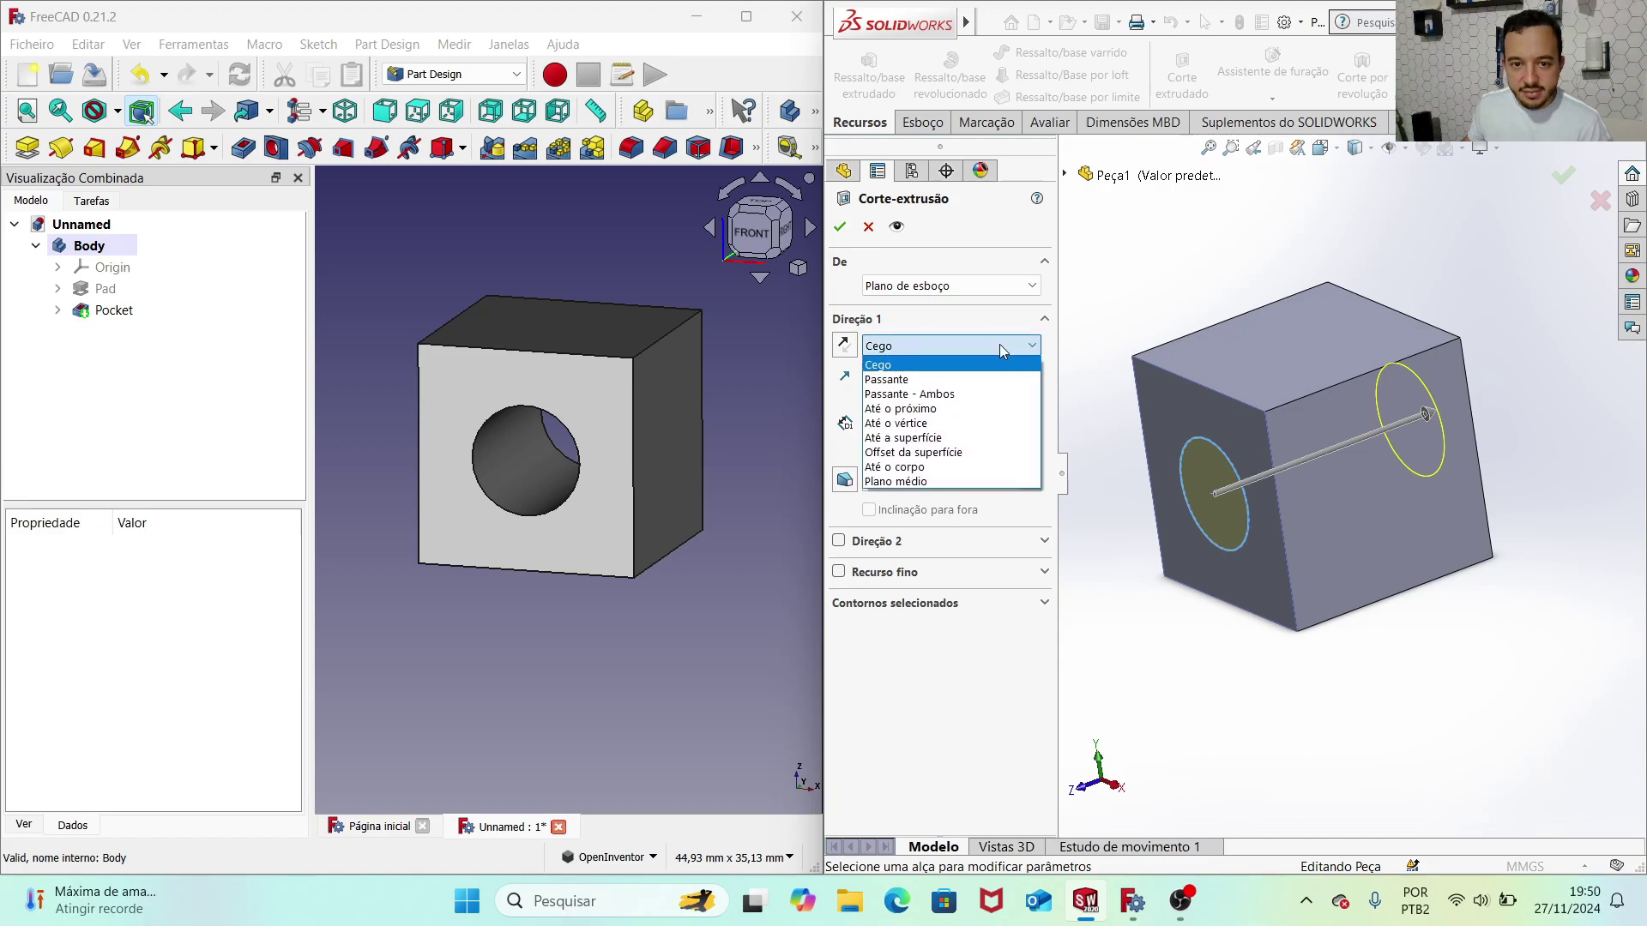
pyautogui.click(995, 375)
pyautogui.moveTo(1202, 403); pyautogui.dragTo(1358, 394, button='middle')
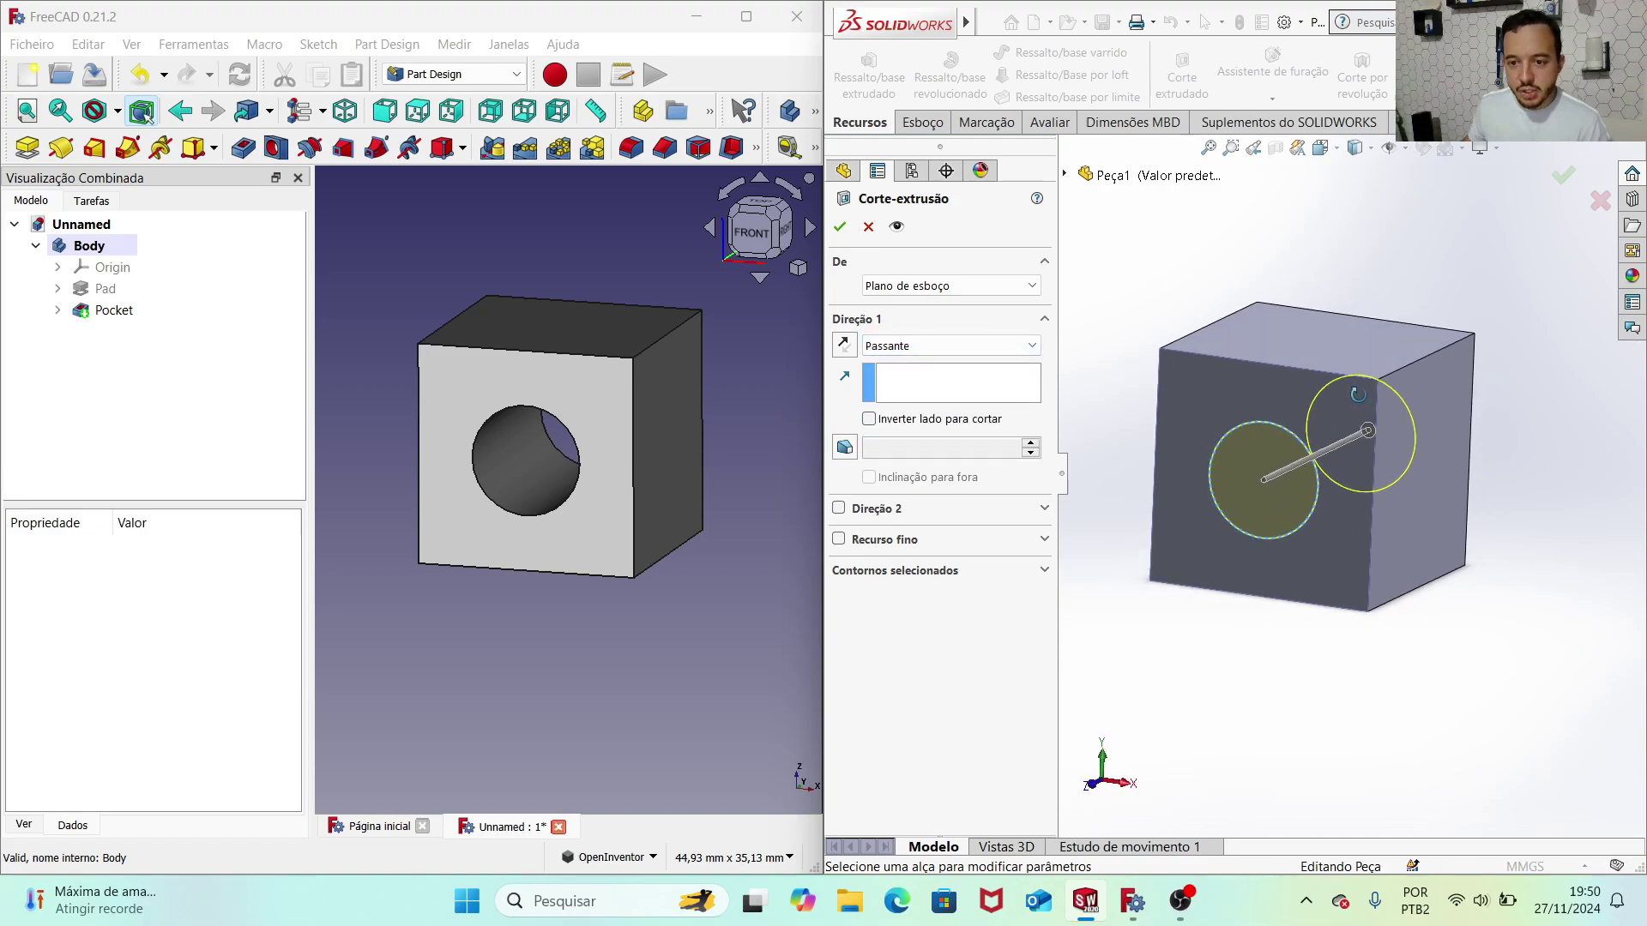
pyautogui.click(1553, 177)
pyautogui.scroll(-2, 1359, 464)
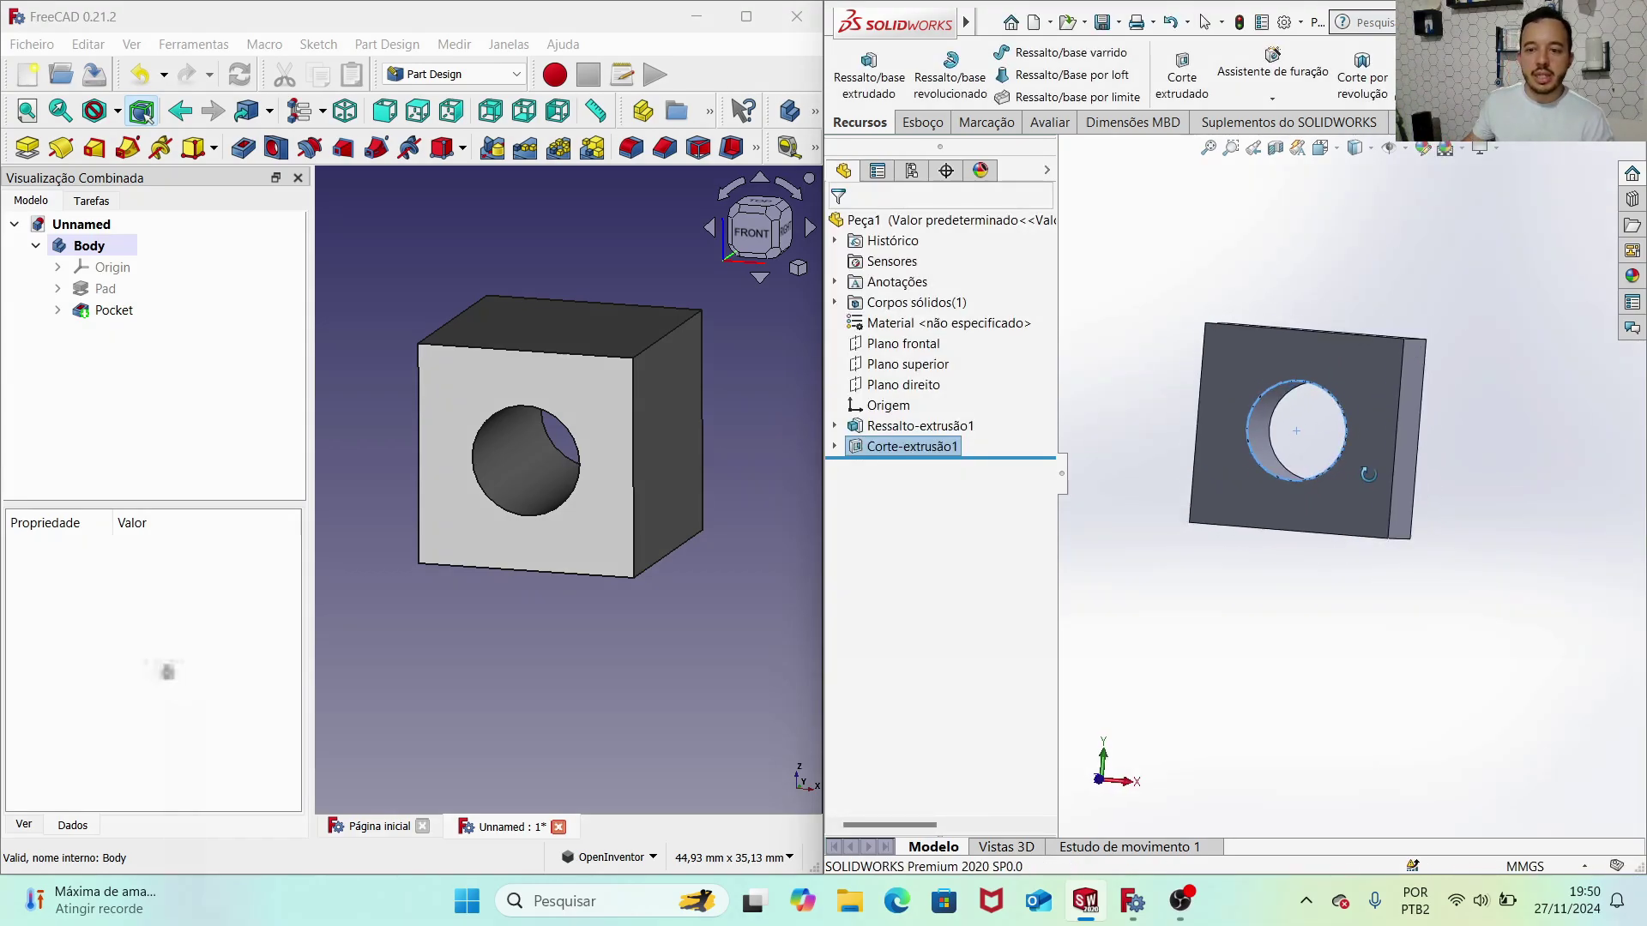
pyautogui.scroll(-3, 1381, 476)
pyautogui.scroll(2, 1364, 474)
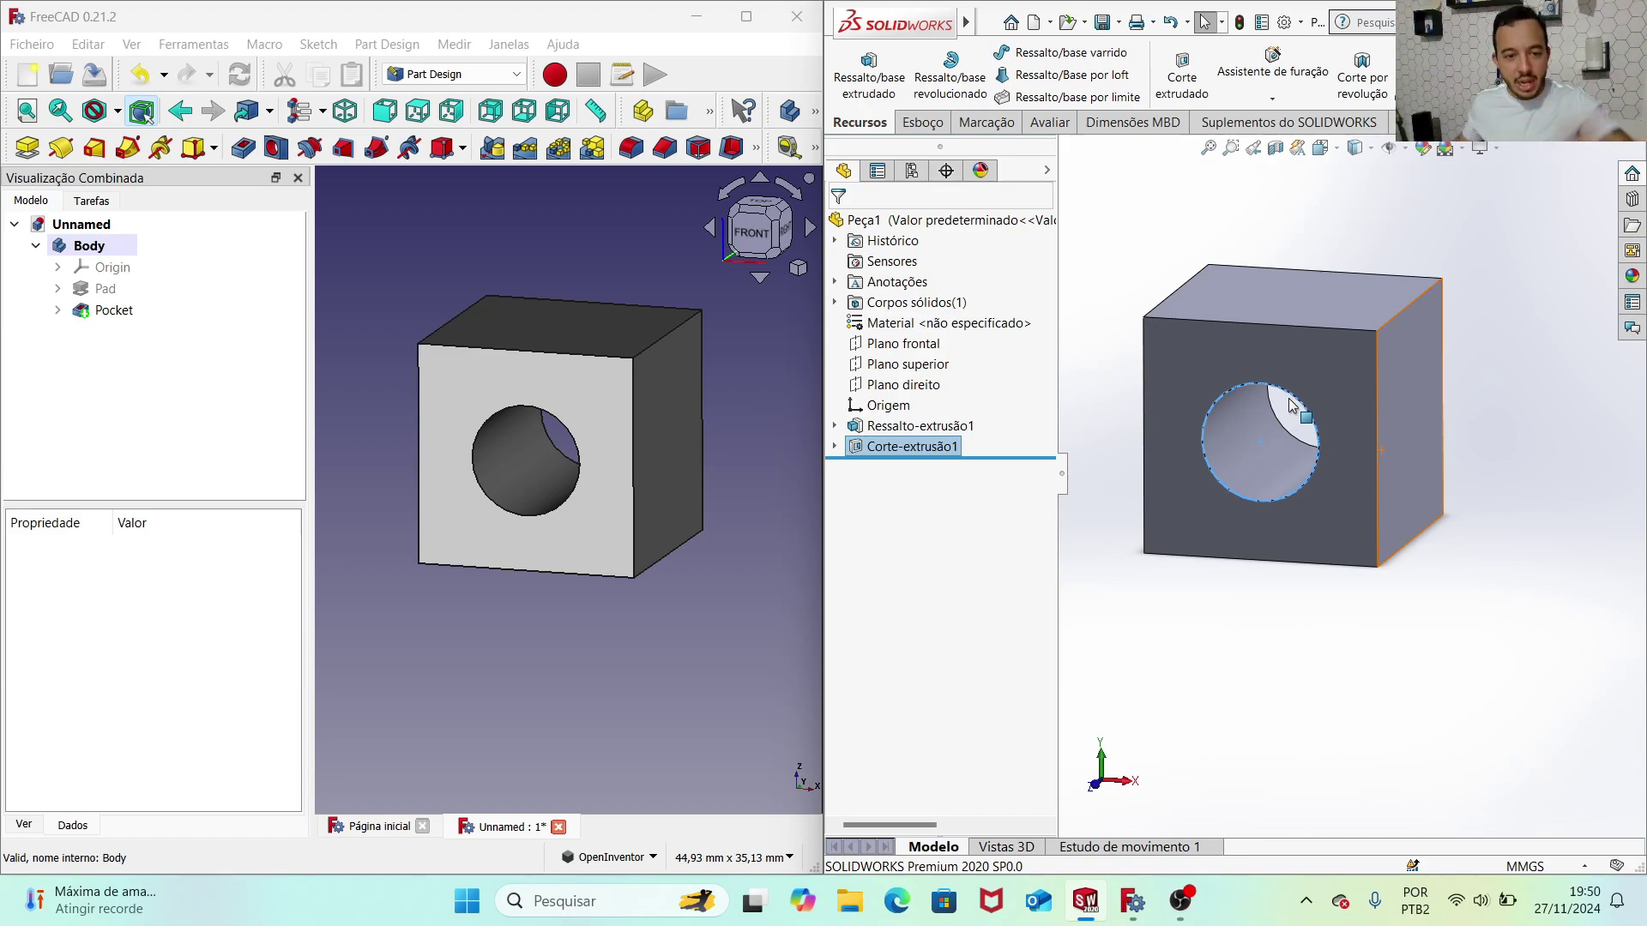
pyautogui.moveTo(600, 391); pyautogui.dragTo(580, 482)
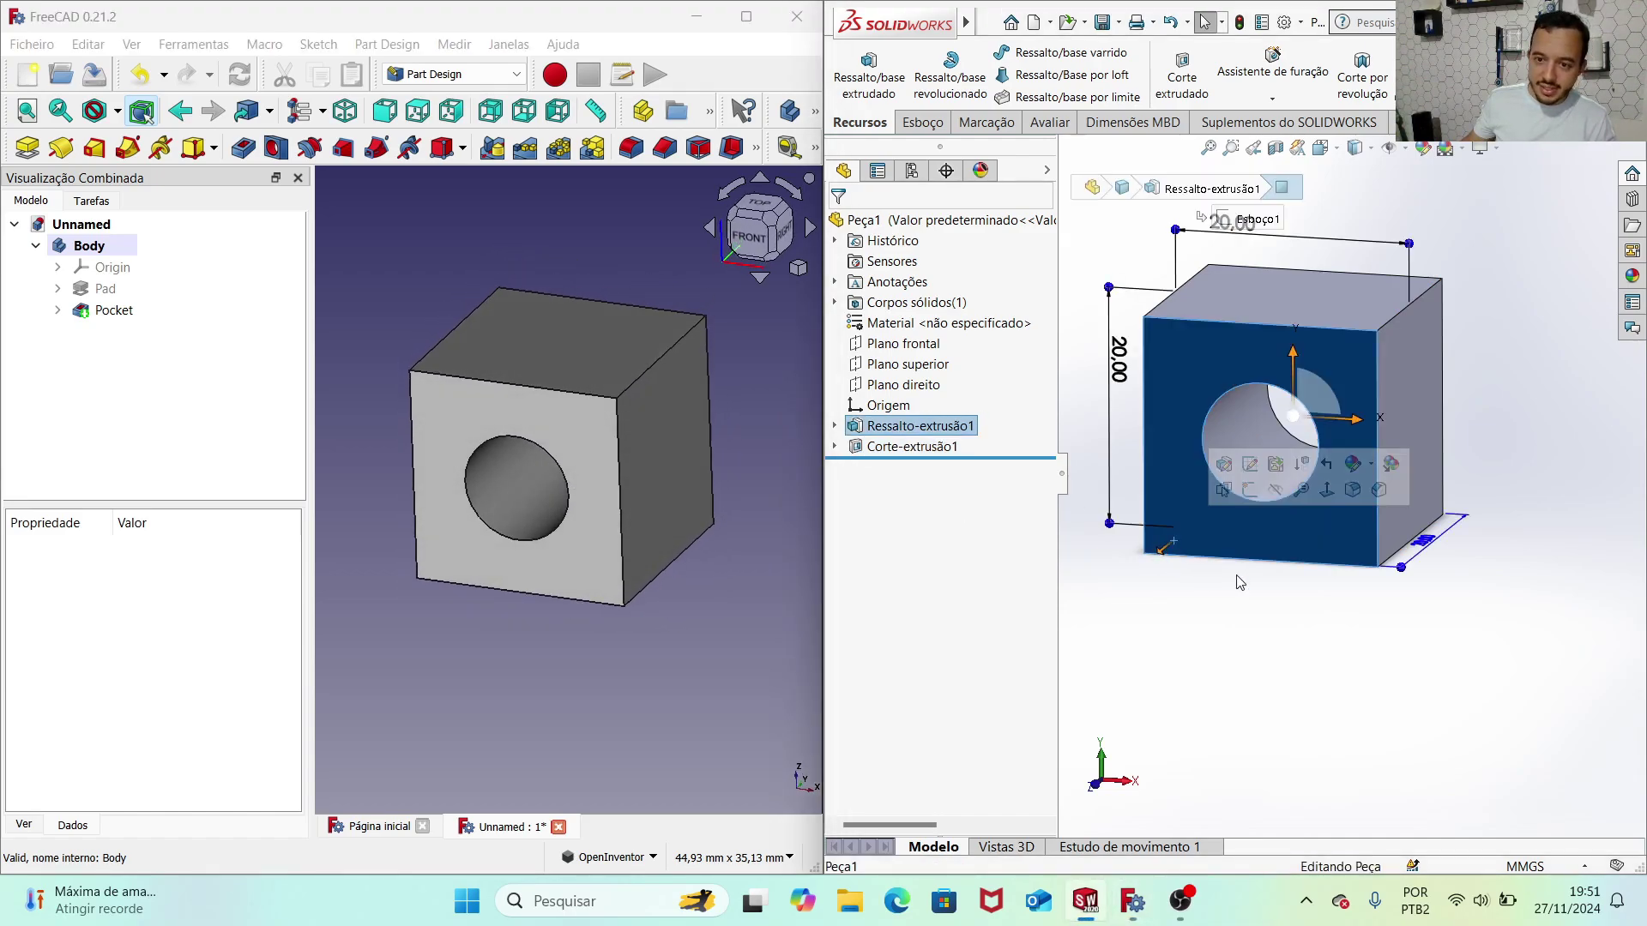
pyautogui.moveTo(1264, 592)
pyautogui.mouseDown(button='middle')
pyautogui.moveTo(1282, 665)
pyautogui.moveTo(1315, 663)
pyautogui.mouseUp(button='middle')
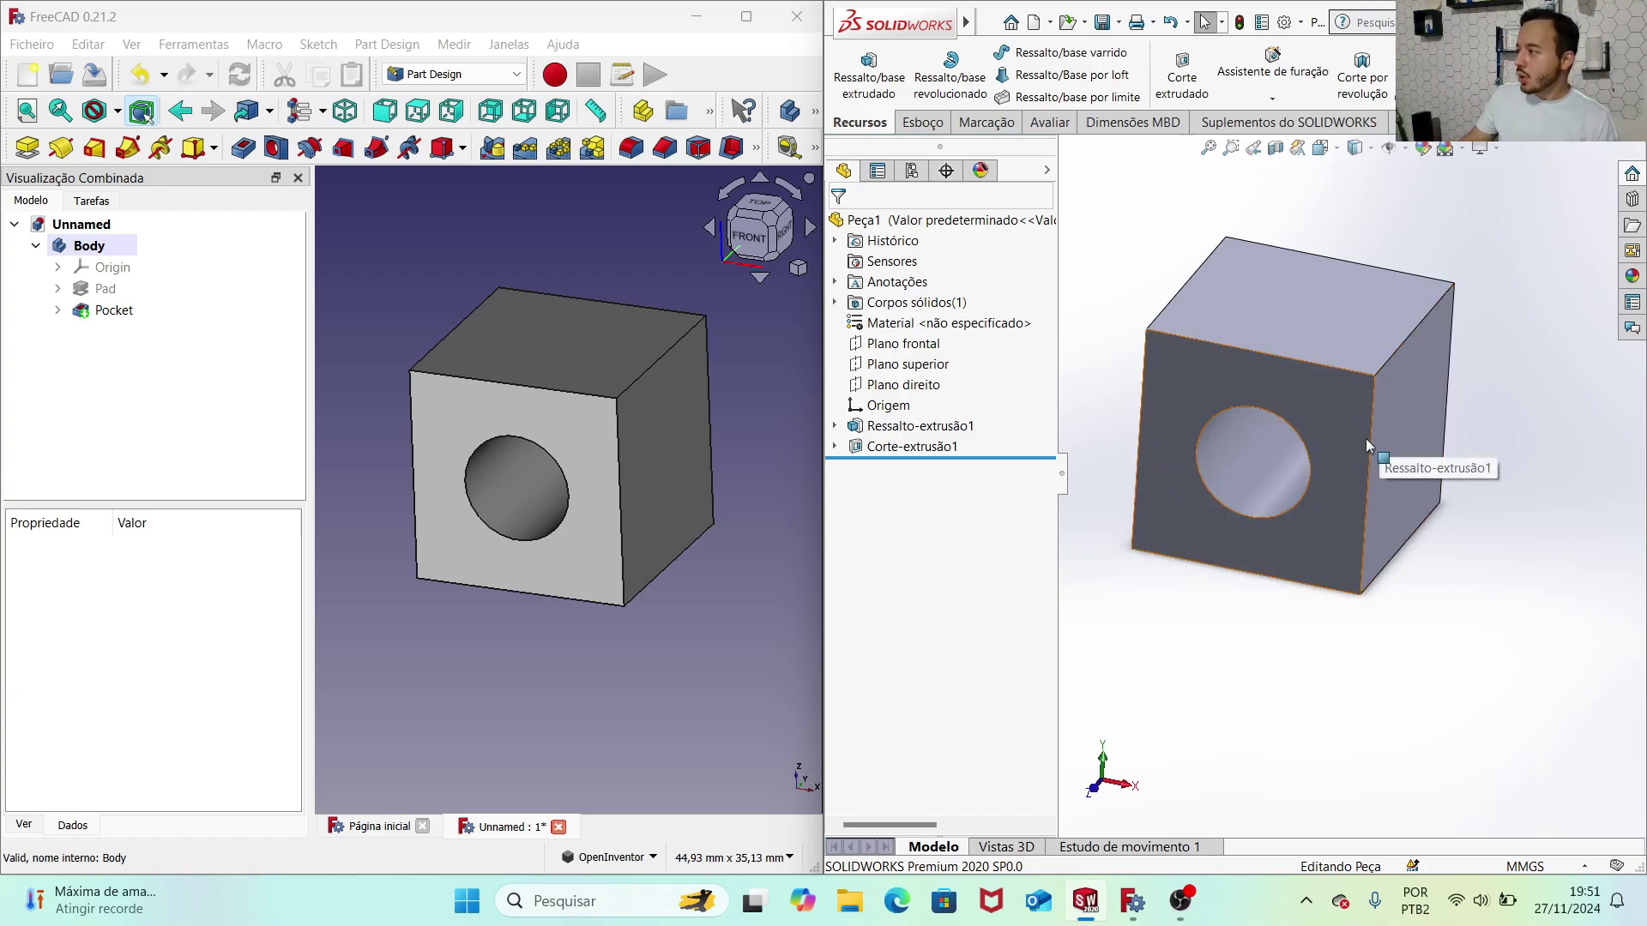
pyautogui.scroll(1, 622, 345)
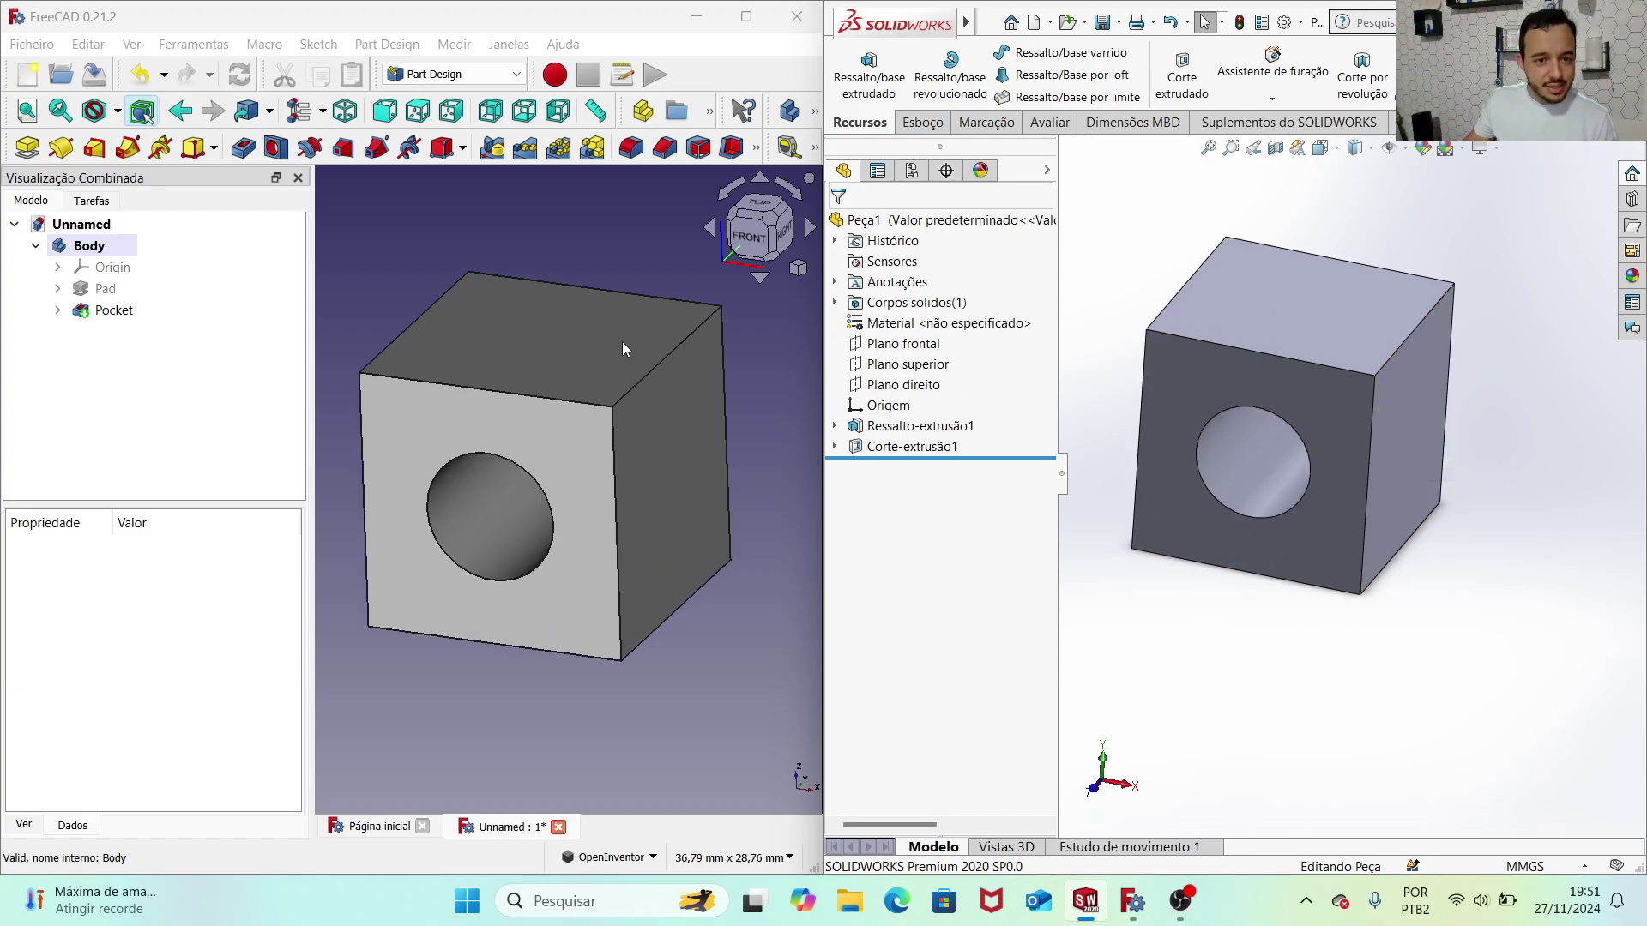
pyautogui.scroll(1, 618, 350)
pyautogui.moveTo(608, 355); pyautogui.dragTo(590, 364, button='middle')
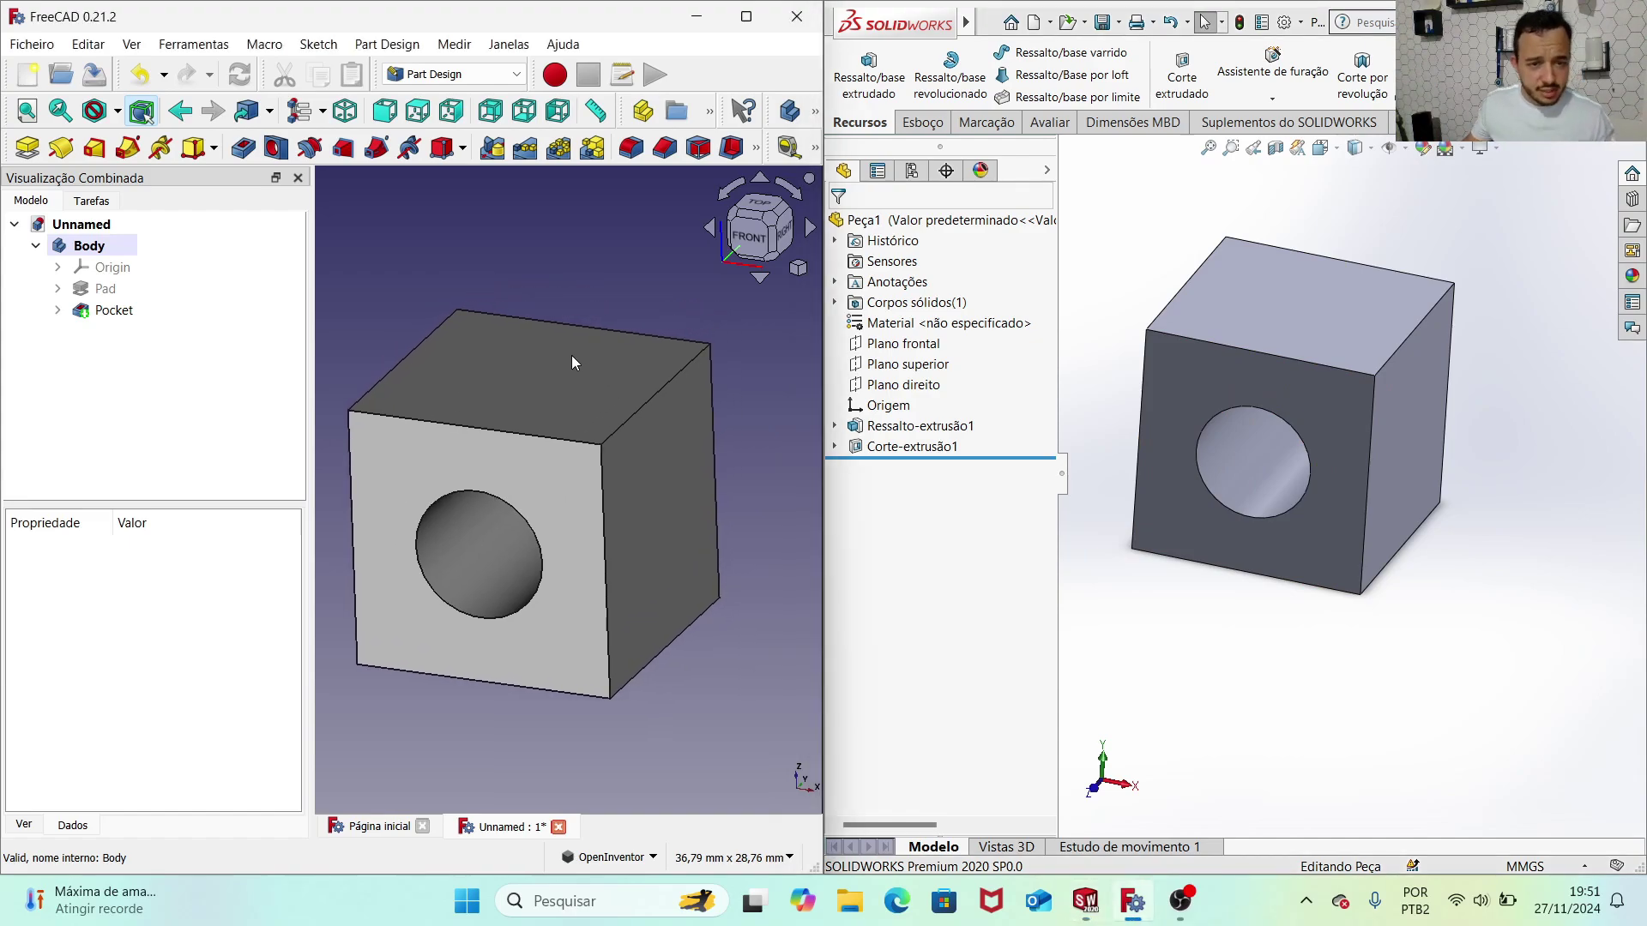
pyautogui.click(530, 369)
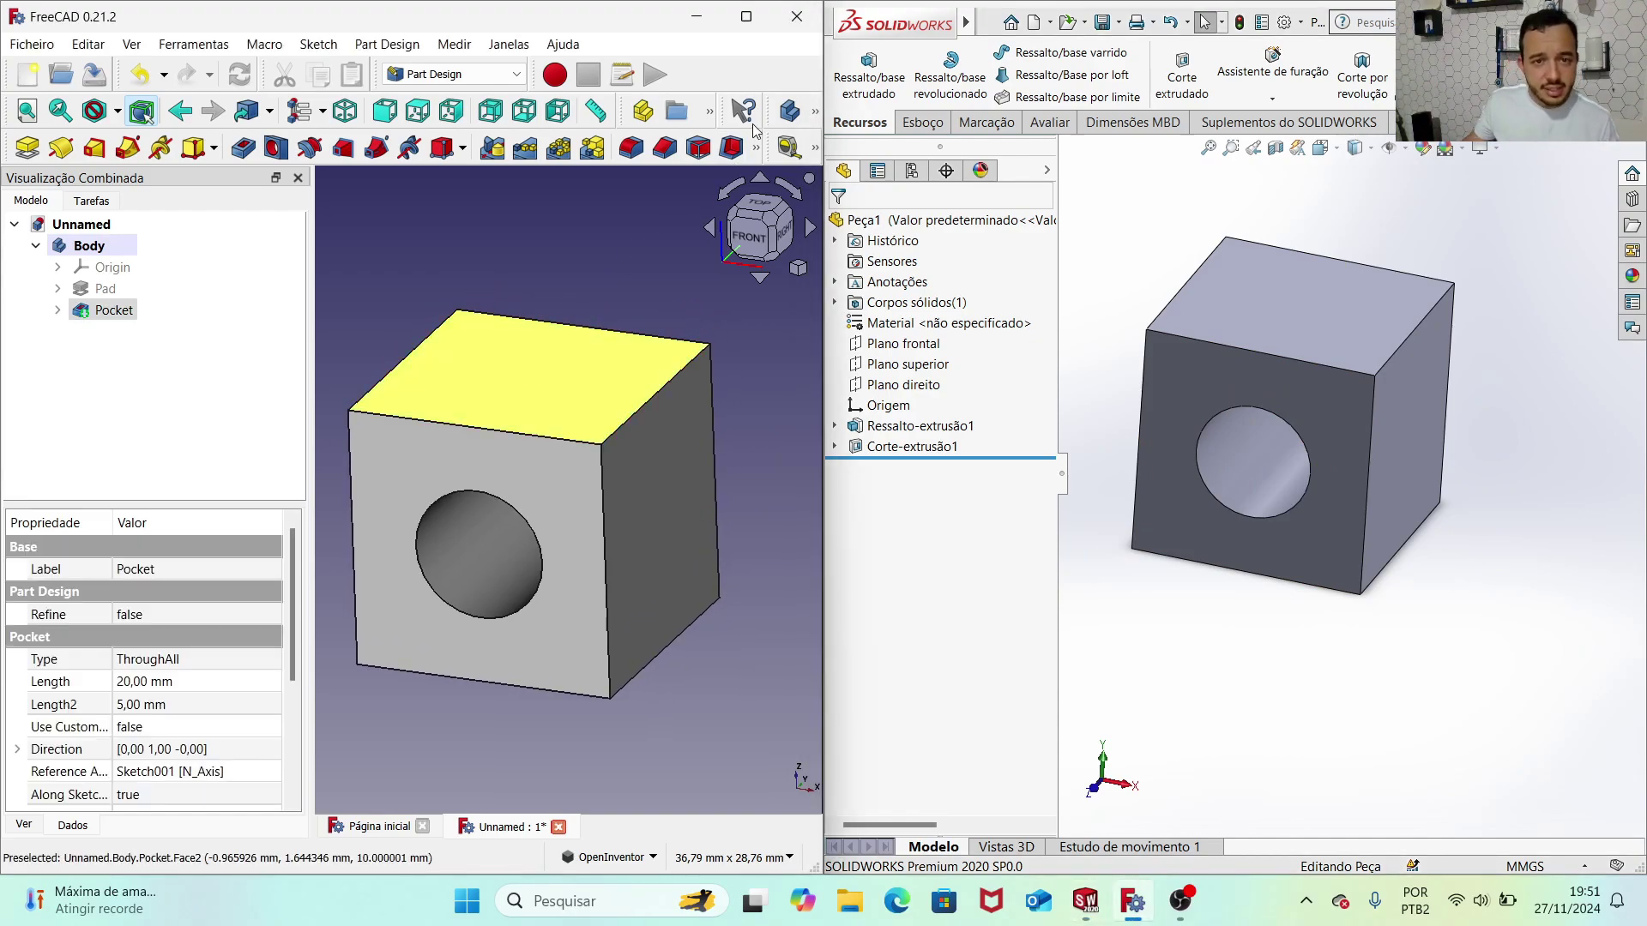
# Step: Sketch a circle at the top-face origin, constrain its diameter to 10 mm, and close the sketch
pyautogui.click(814, 114)
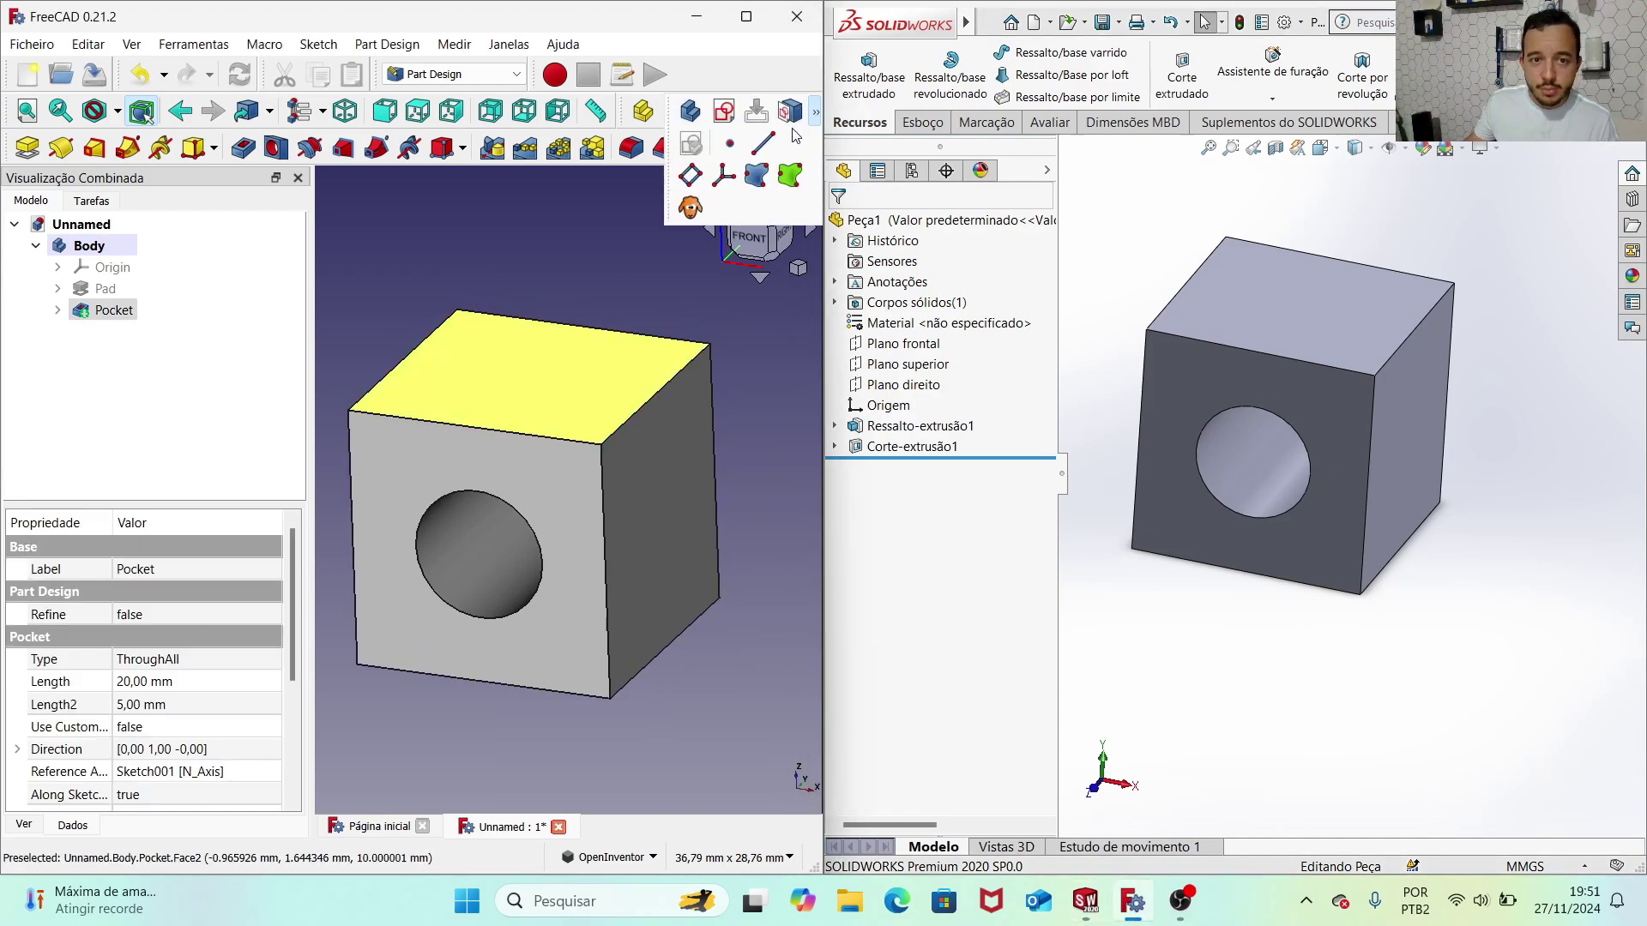
pyautogui.click(723, 115)
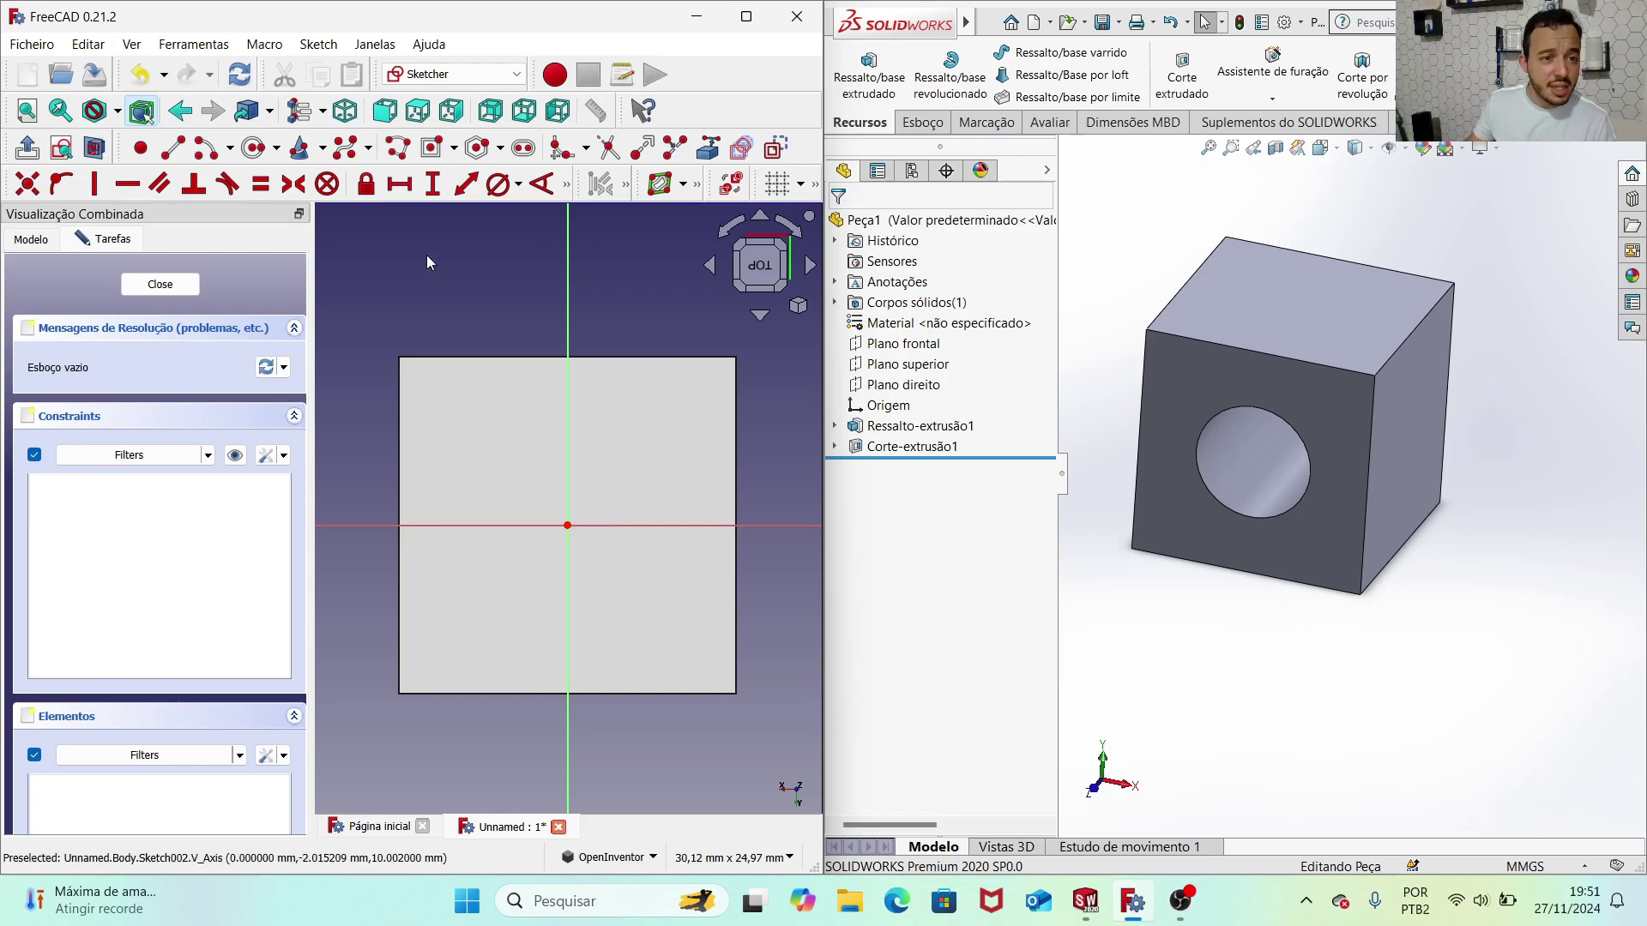
pyautogui.click(251, 157)
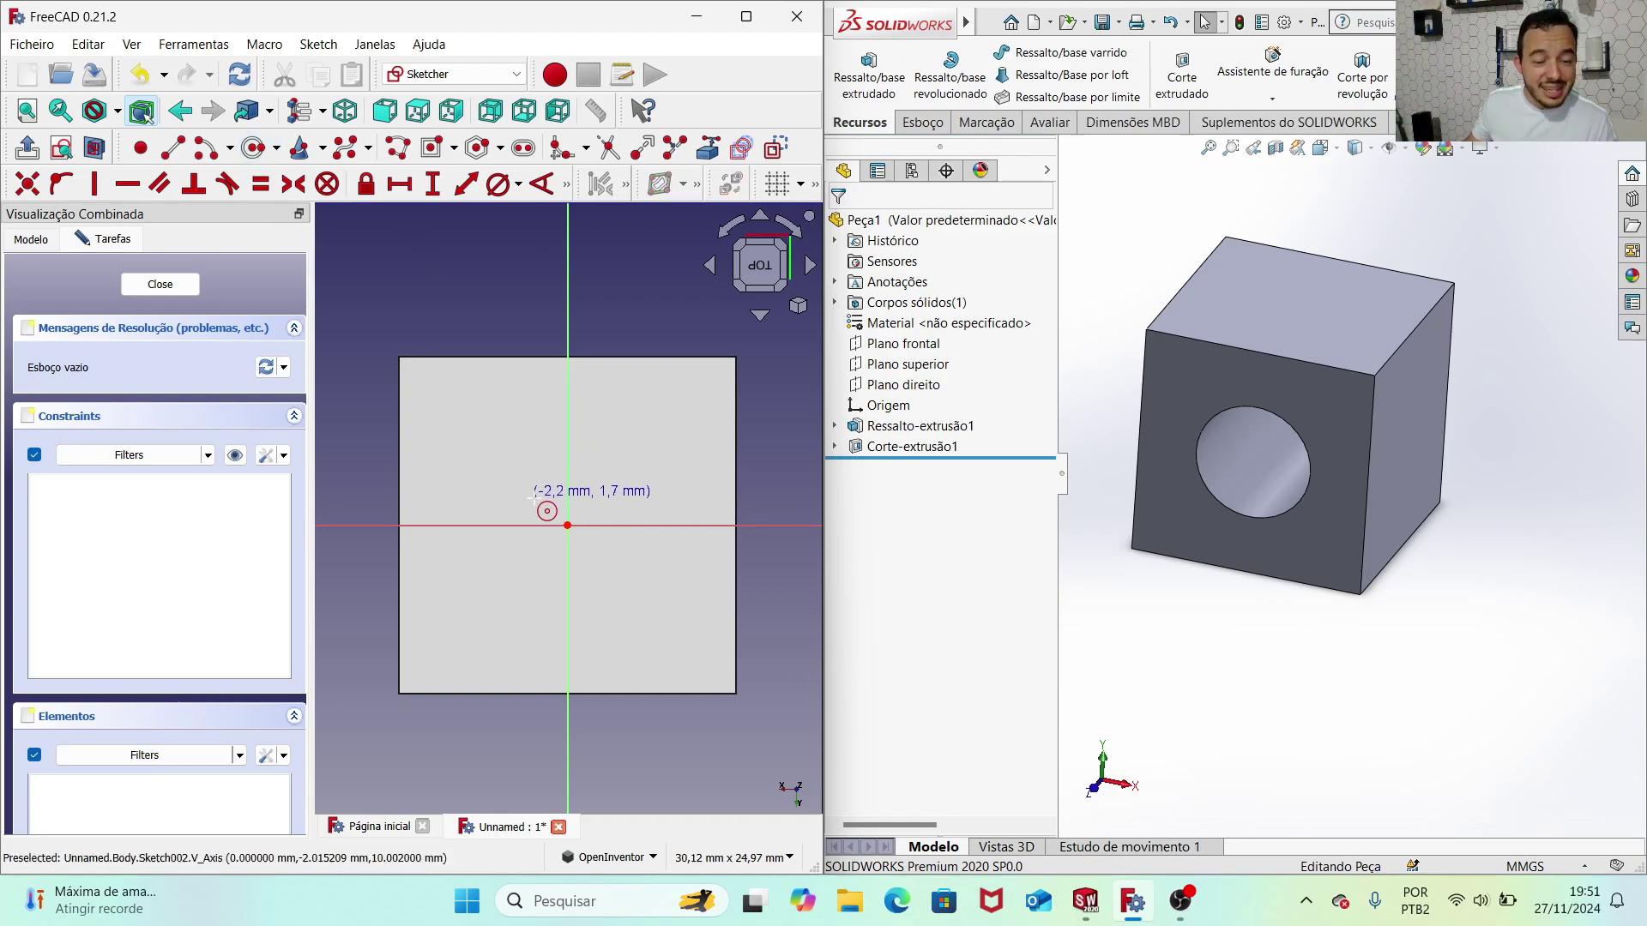
pyautogui.click(567, 525)
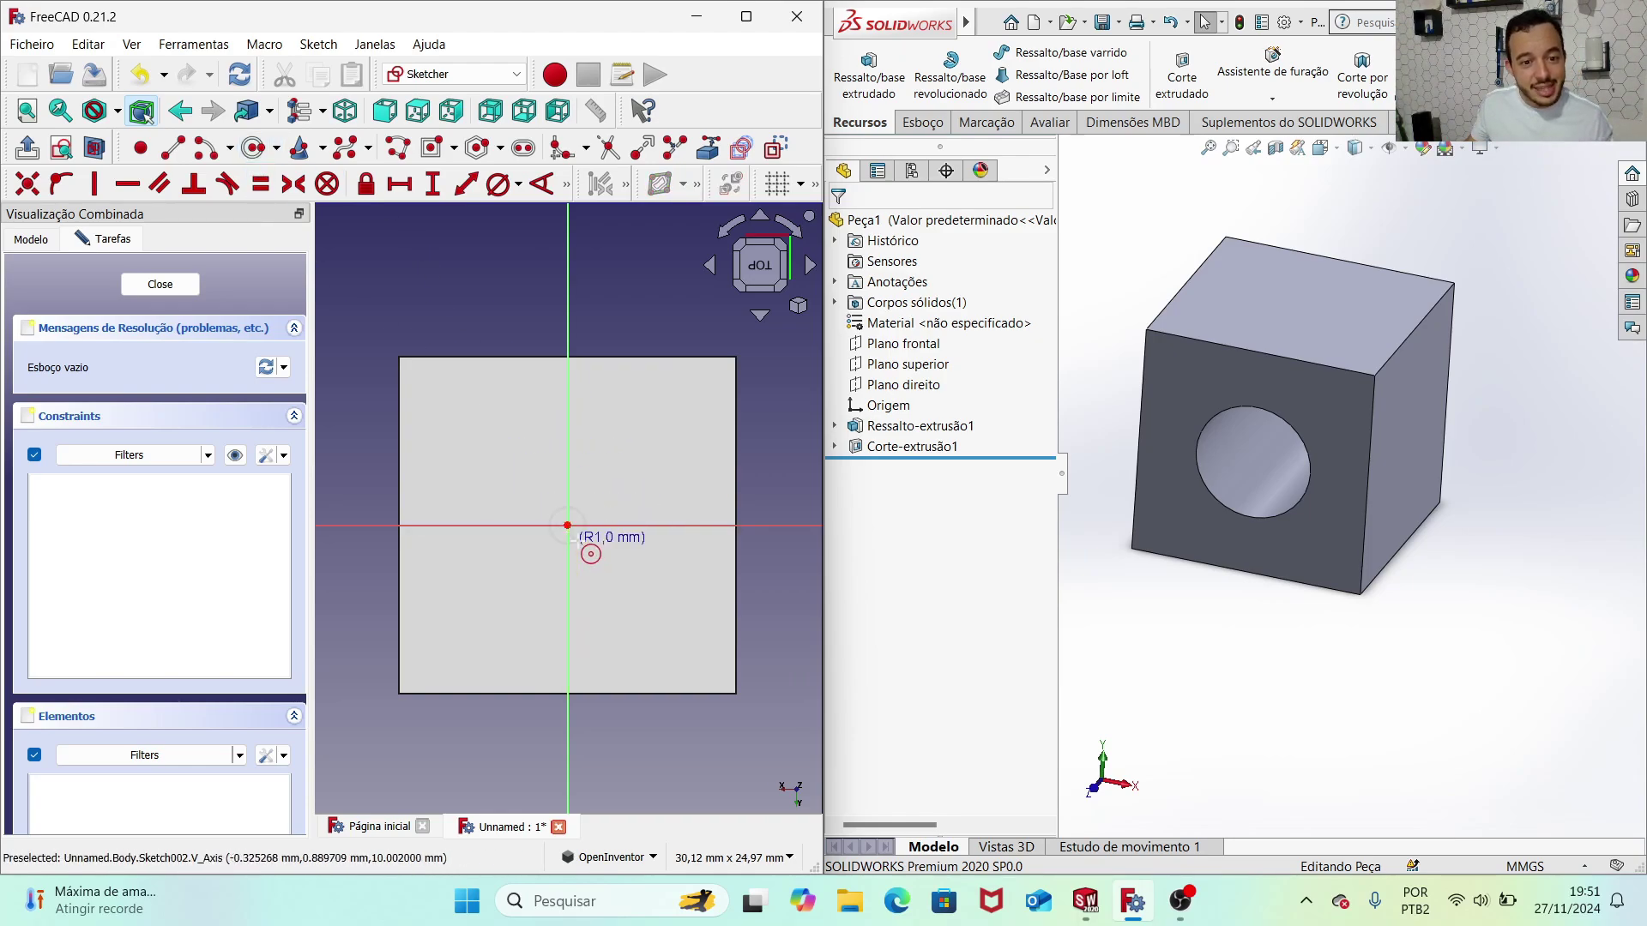
pyautogui.click(652, 562)
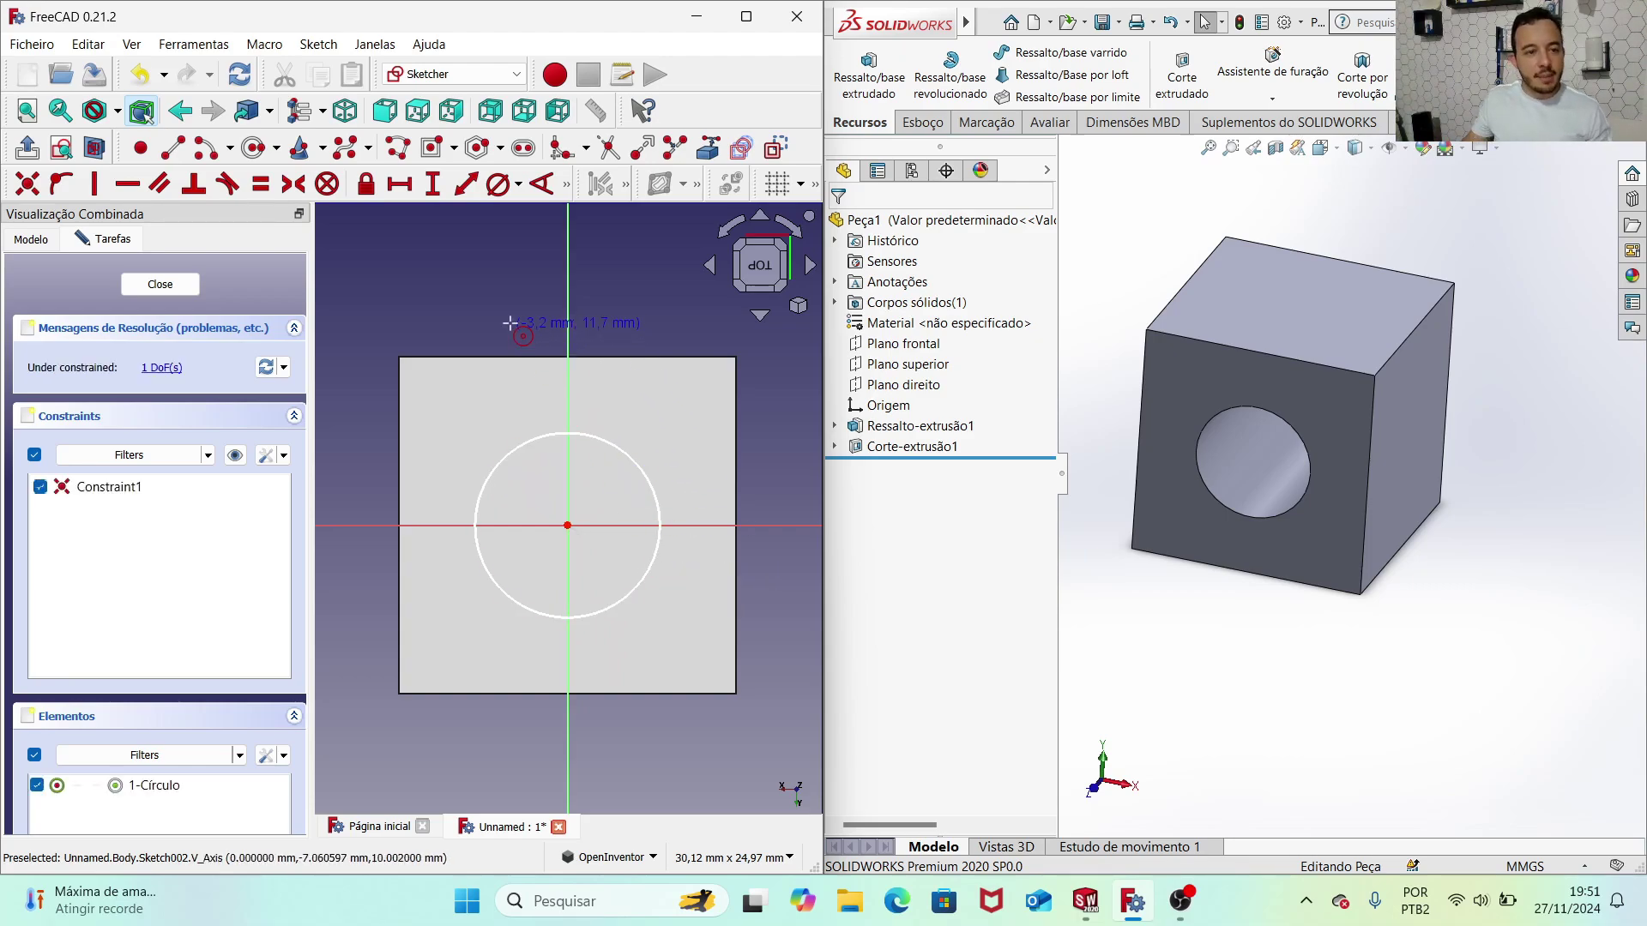
pyautogui.click(499, 183)
pyautogui.click(605, 437)
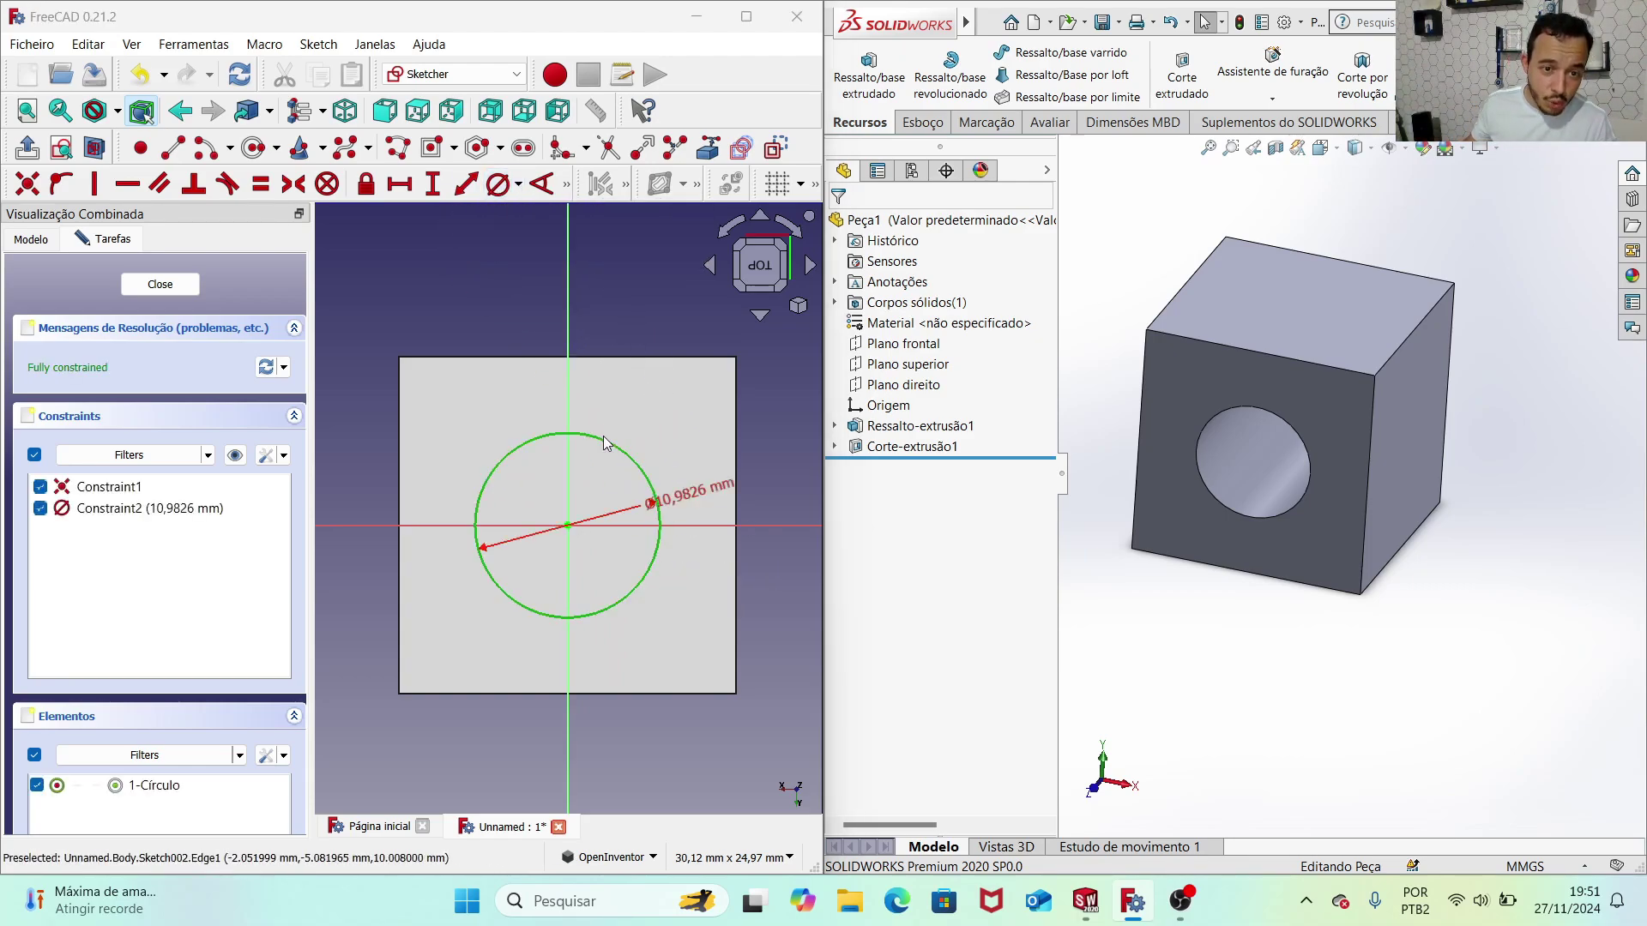
pyautogui.write('10')
pyautogui.press('Return')
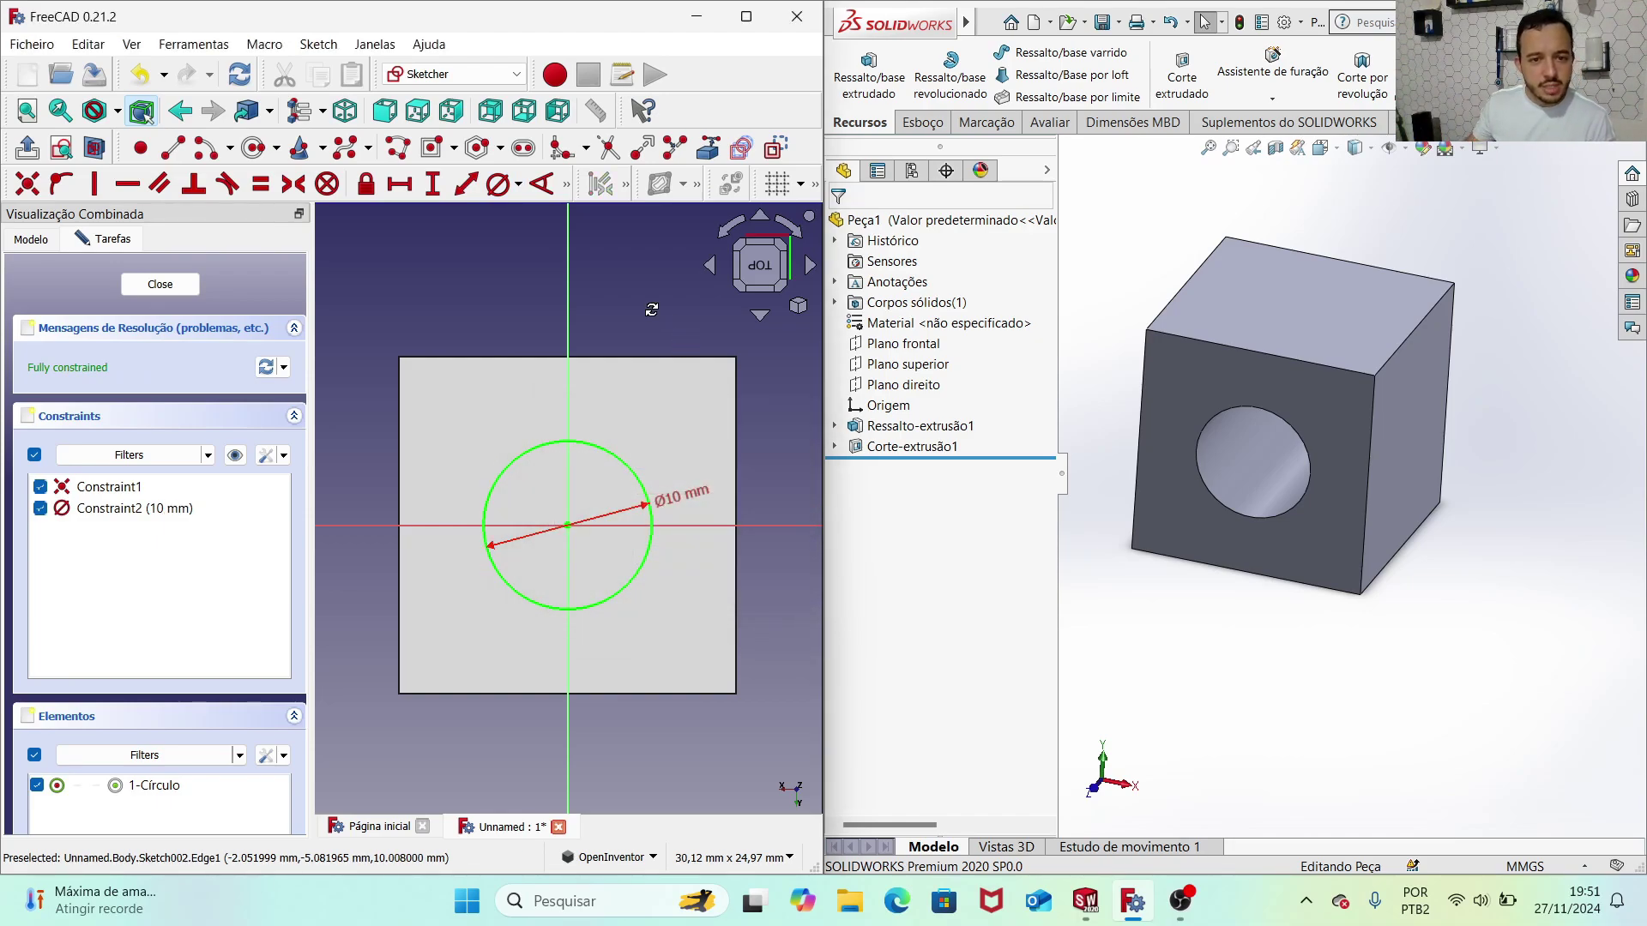
pyautogui.click(152, 288)
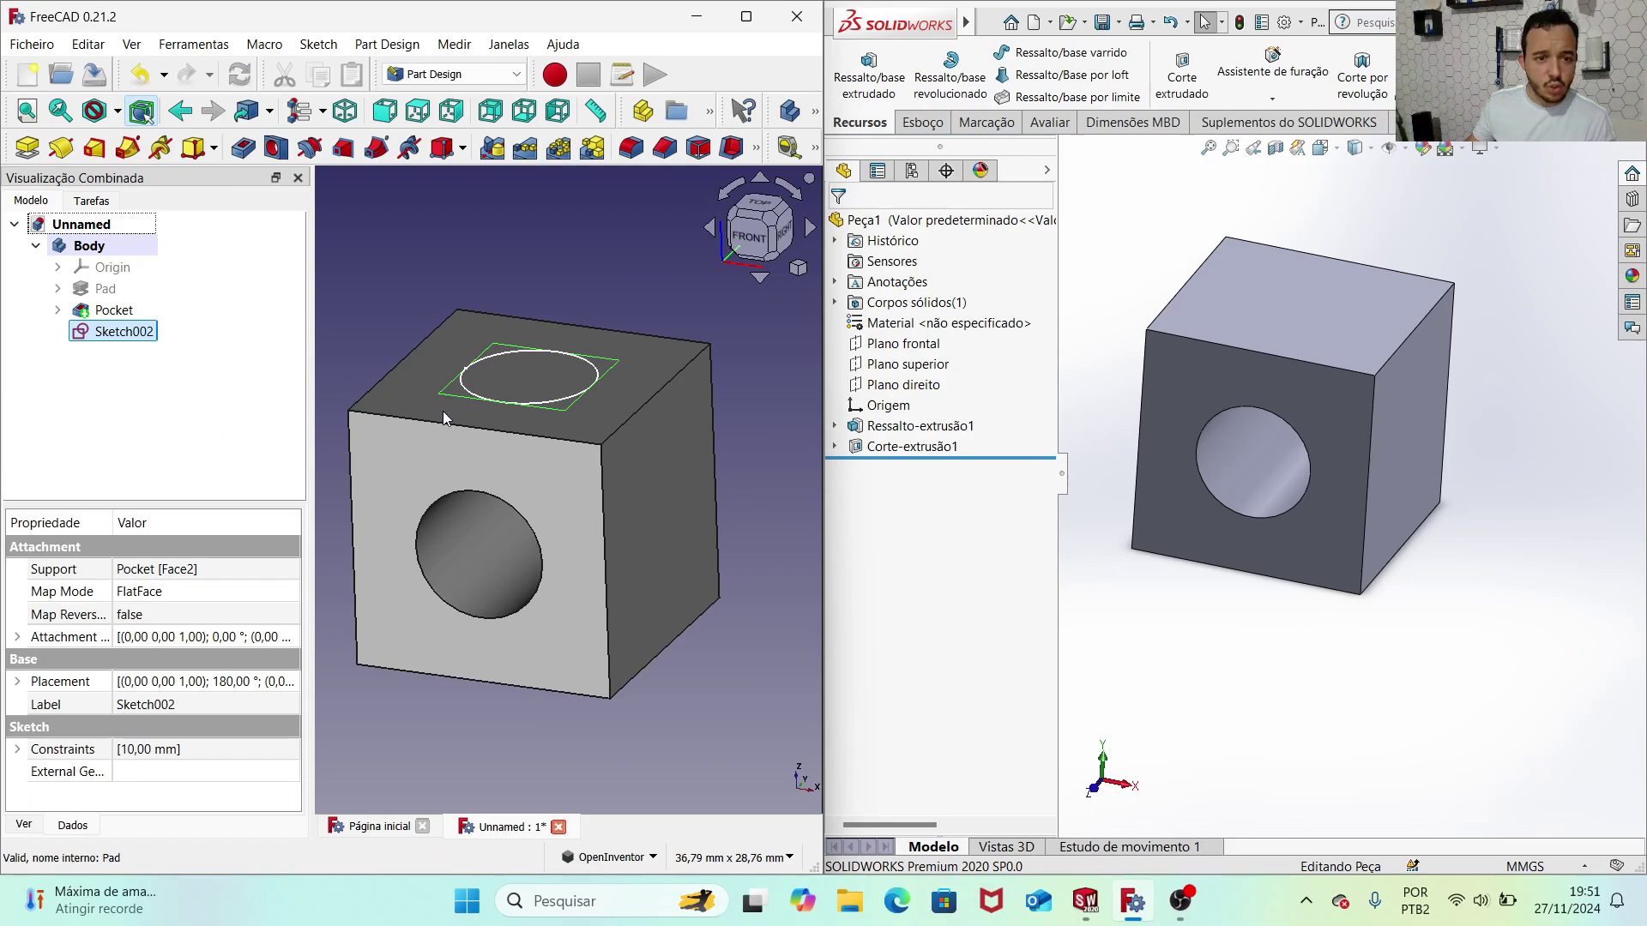
# Step: Pocket Sketch002 with type Através de todos to cut through the cube
pyautogui.click(275, 148)
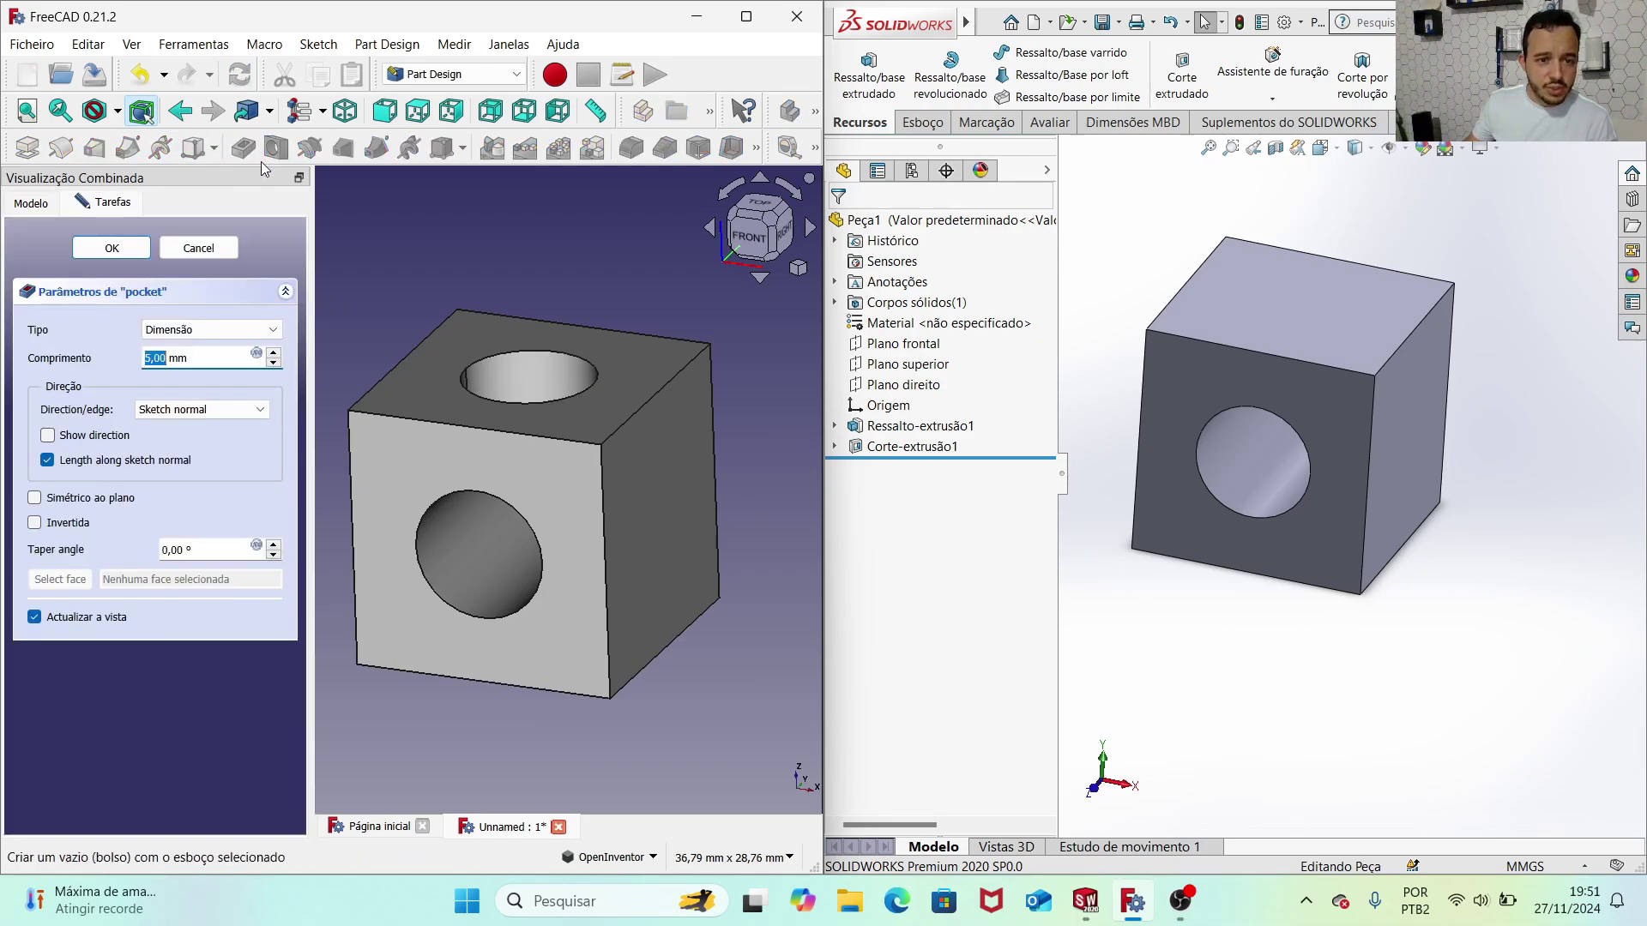
pyautogui.click(213, 326)
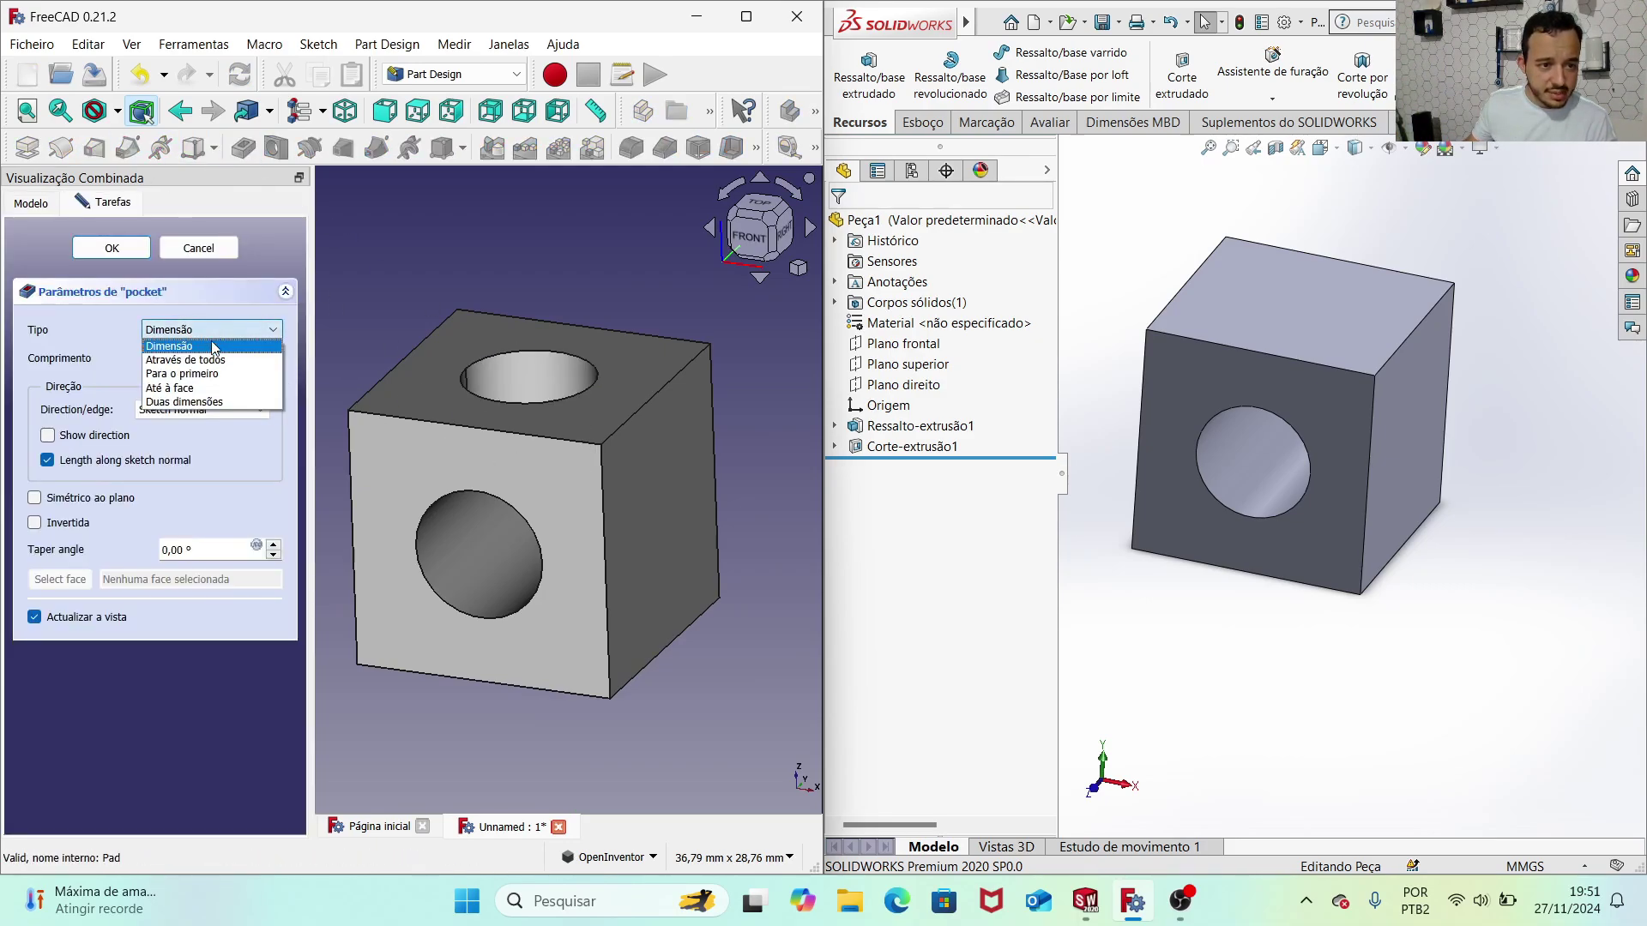
pyautogui.click(209, 357)
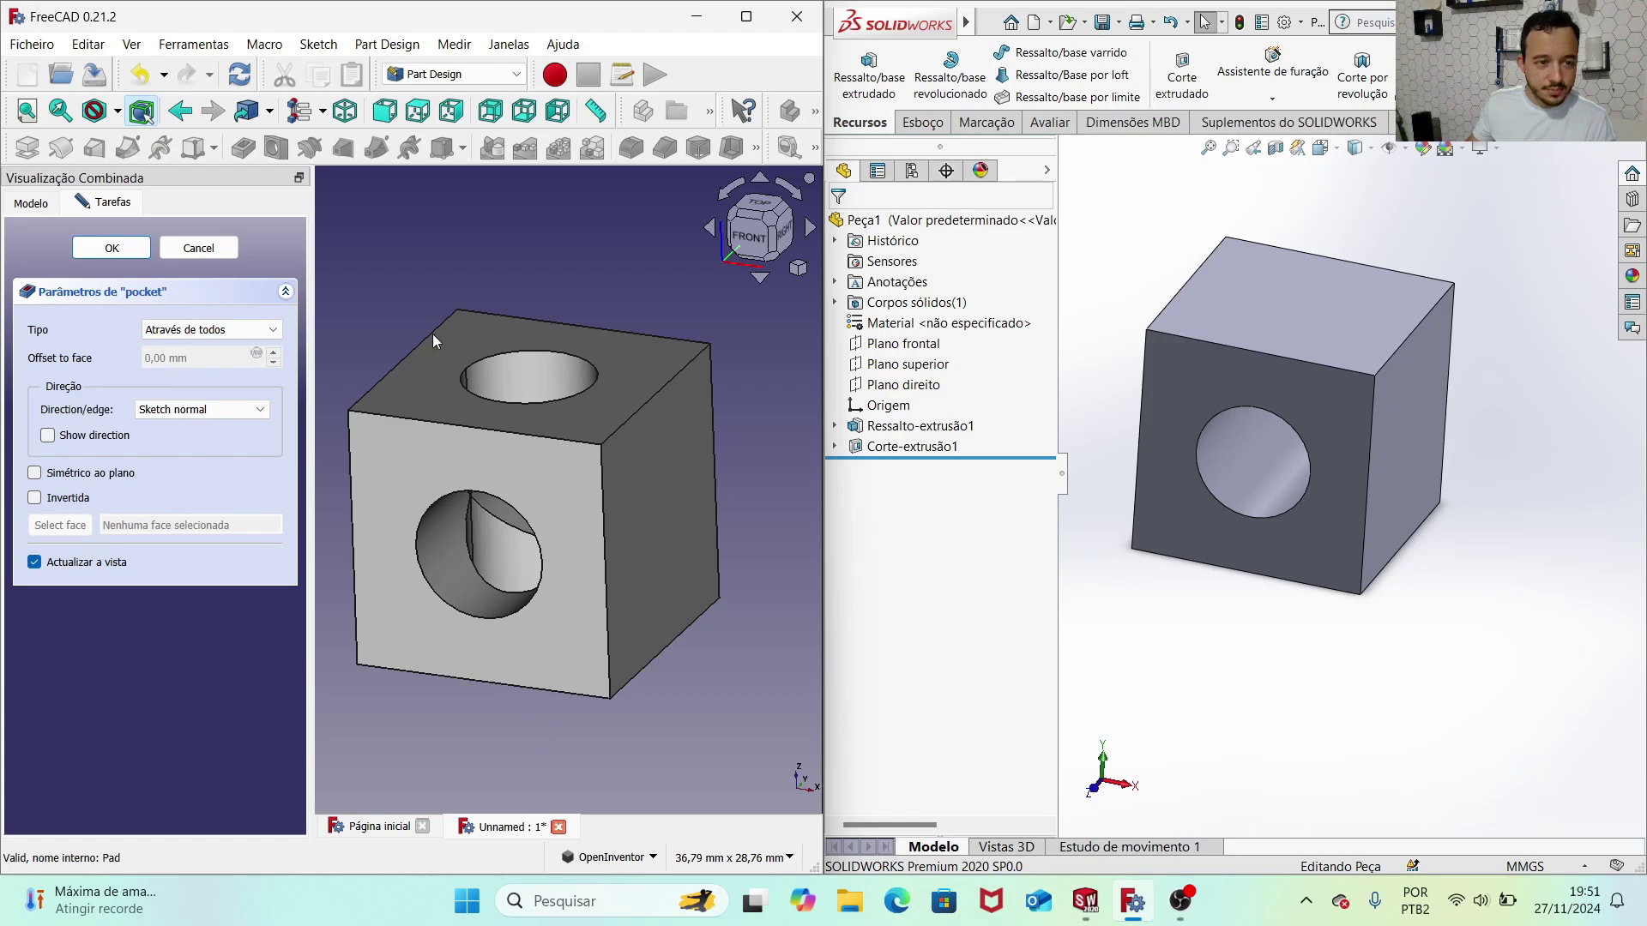
pyautogui.click(110, 248)
# Step: Orbit and zoom the model, widening the 3D view, to inspect both holes
pyautogui.moveTo(531, 446); pyautogui.dragTo(618, 489, button='middle')
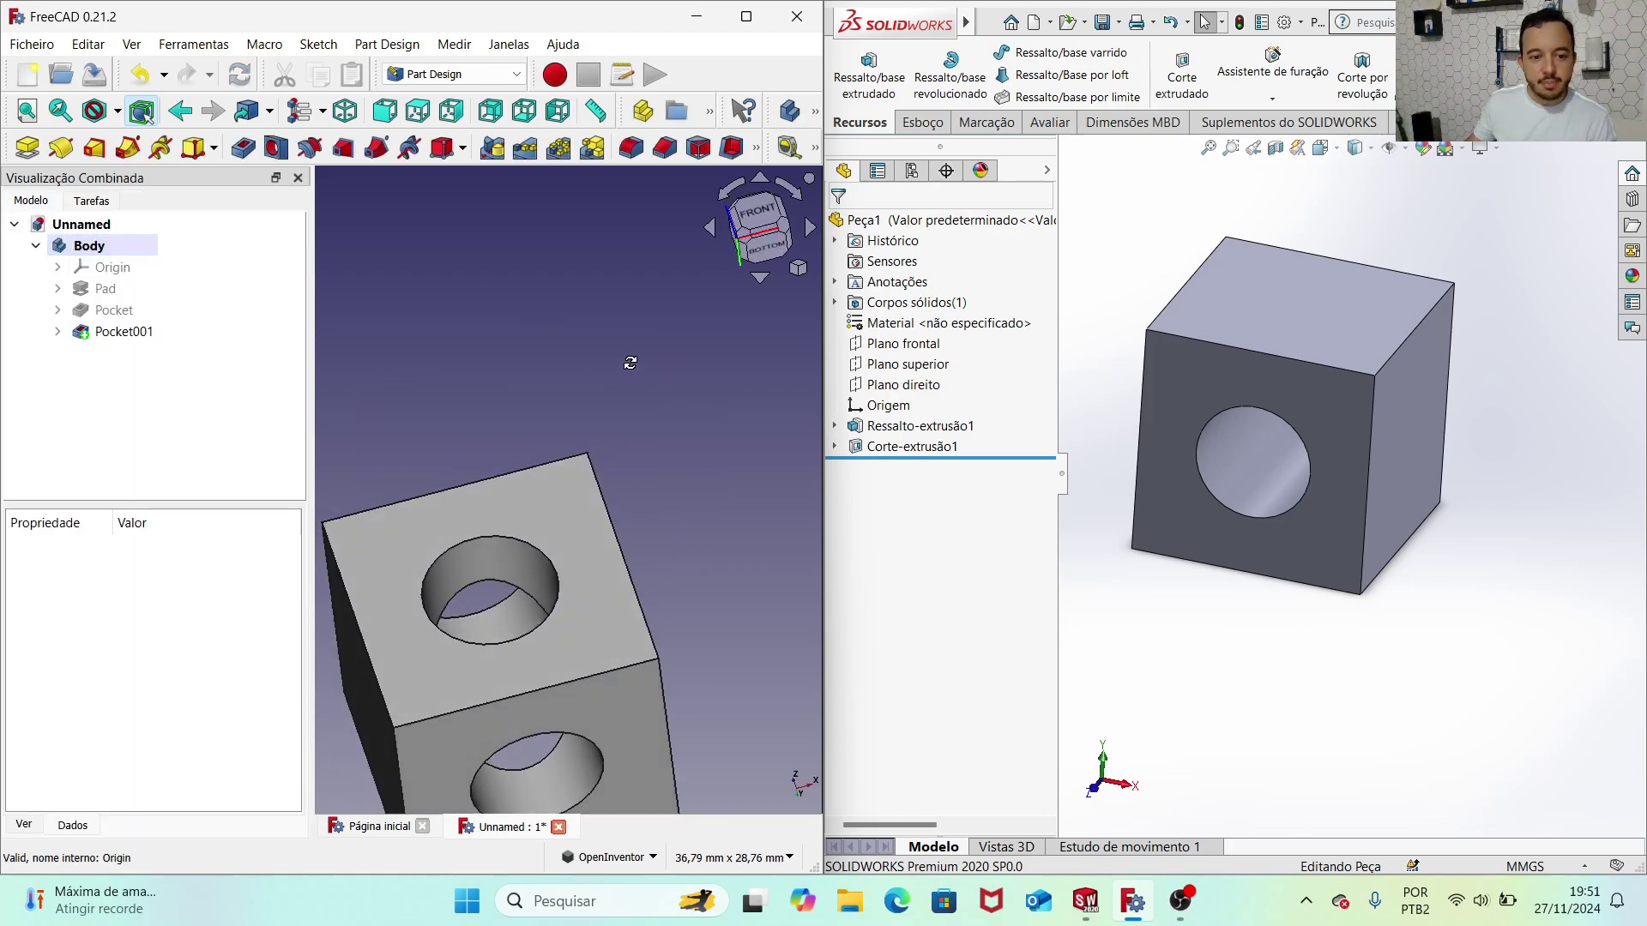
pyautogui.scroll(2, 558, 486)
pyautogui.scroll(-5, 603, 496)
pyautogui.moveTo(610, 508)
pyautogui.mouseDown(button='middle')
pyautogui.moveTo(574, 469)
pyautogui.moveTo(601, 462)
pyautogui.mouseUp(button='middle')
pyautogui.scroll(2, 635, 464)
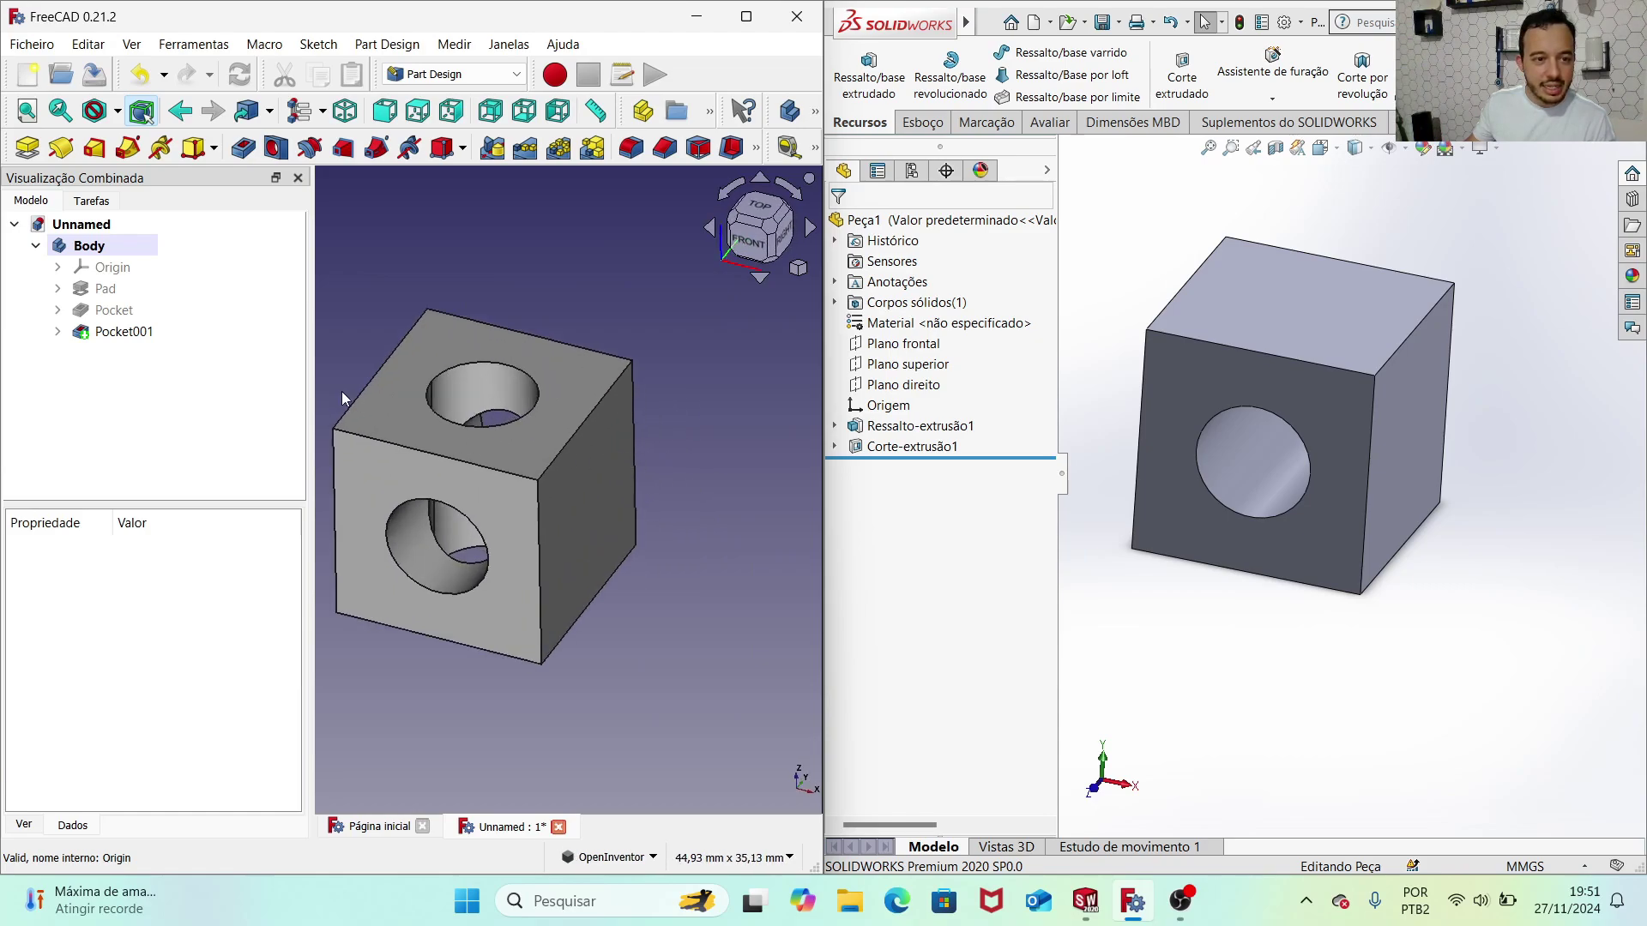
pyautogui.moveTo(313, 381); pyautogui.dragTo(163, 381)
pyautogui.scroll(2, 265, 429)
pyautogui.scroll(-1, 449, 517)
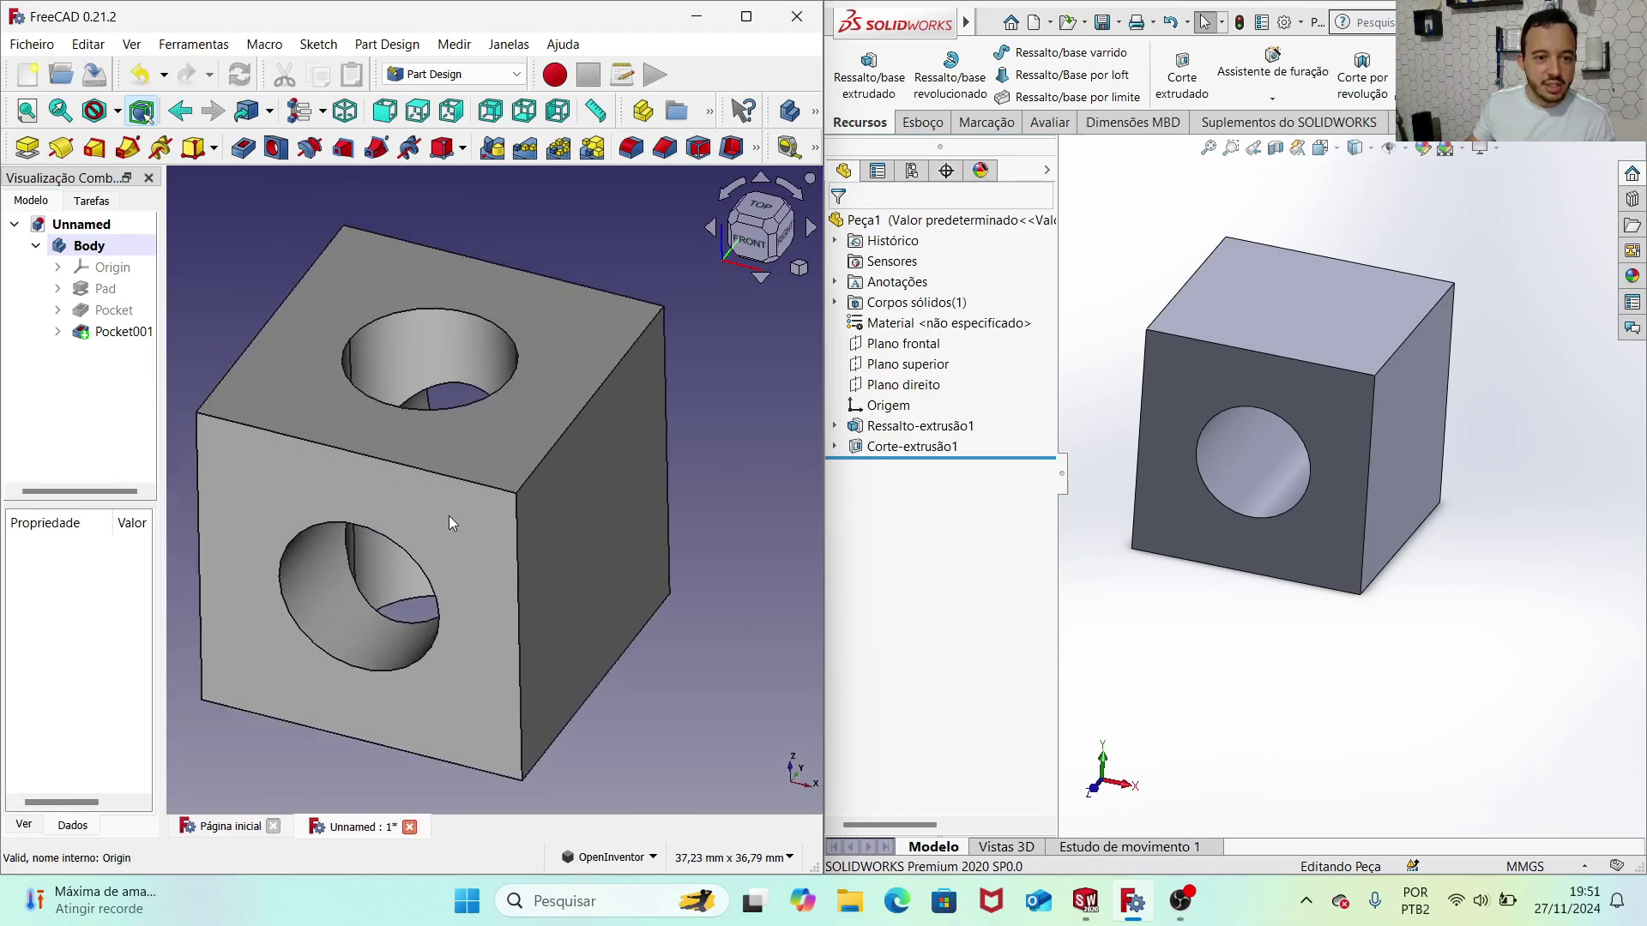
pyautogui.scroll(1, 461, 488)
pyautogui.scroll(-1, 456, 466)
pyautogui.scroll(1, 461, 467)
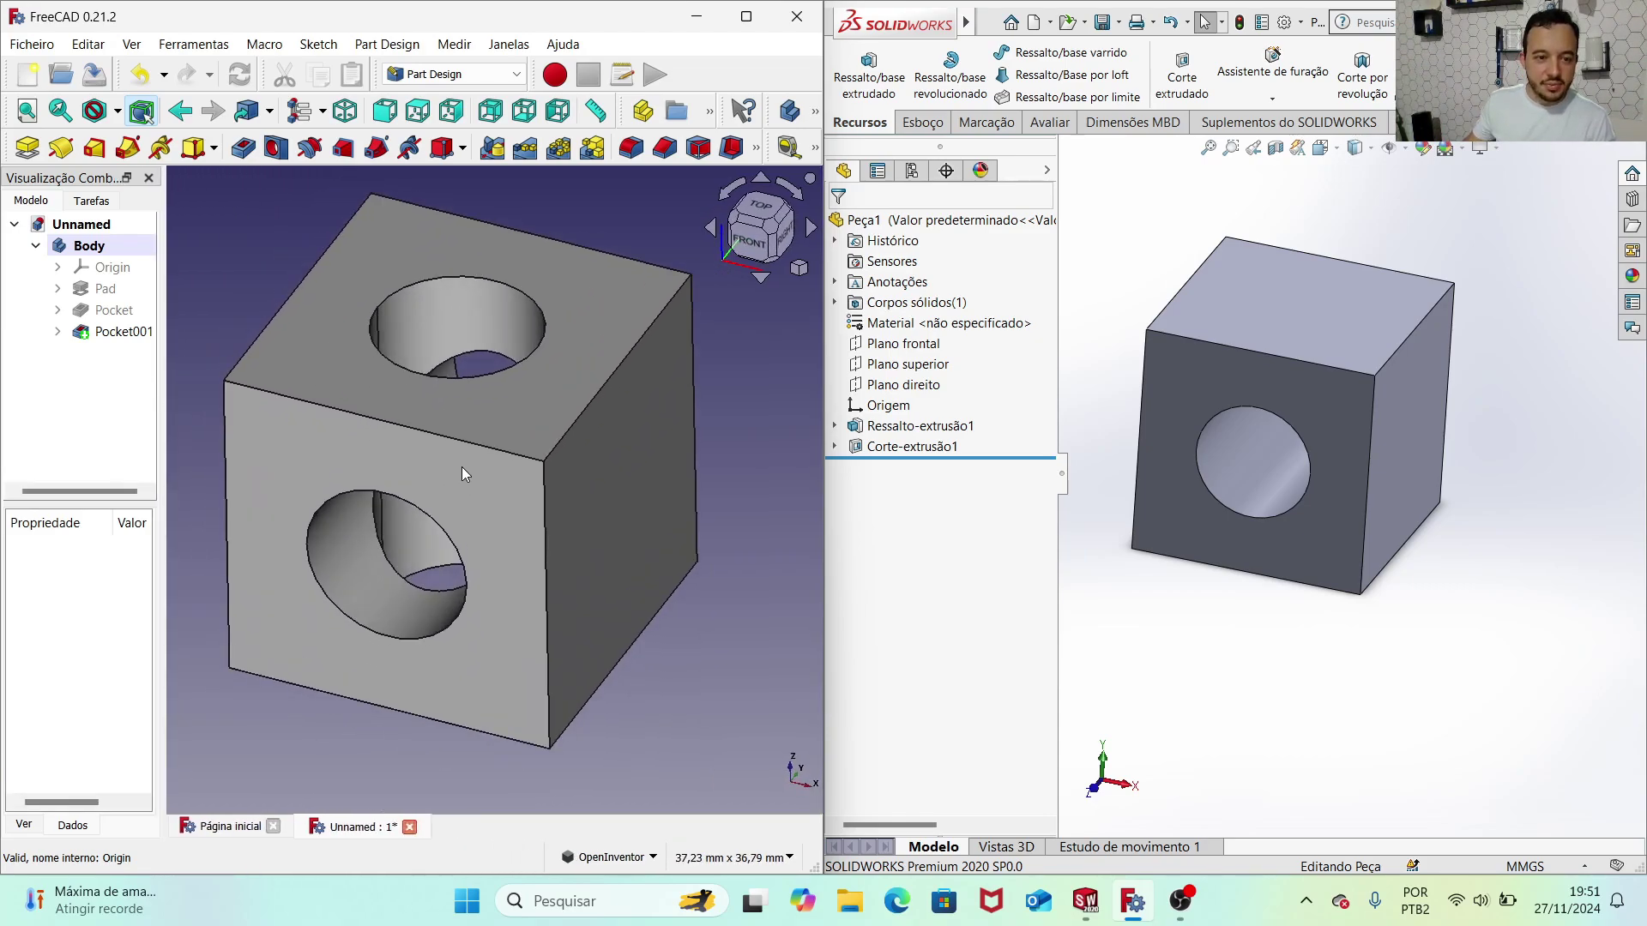
# Step: Try the wireframe, hidden-line and unshaded display styles, then return to shaded
pyautogui.rightClick(231, 262)
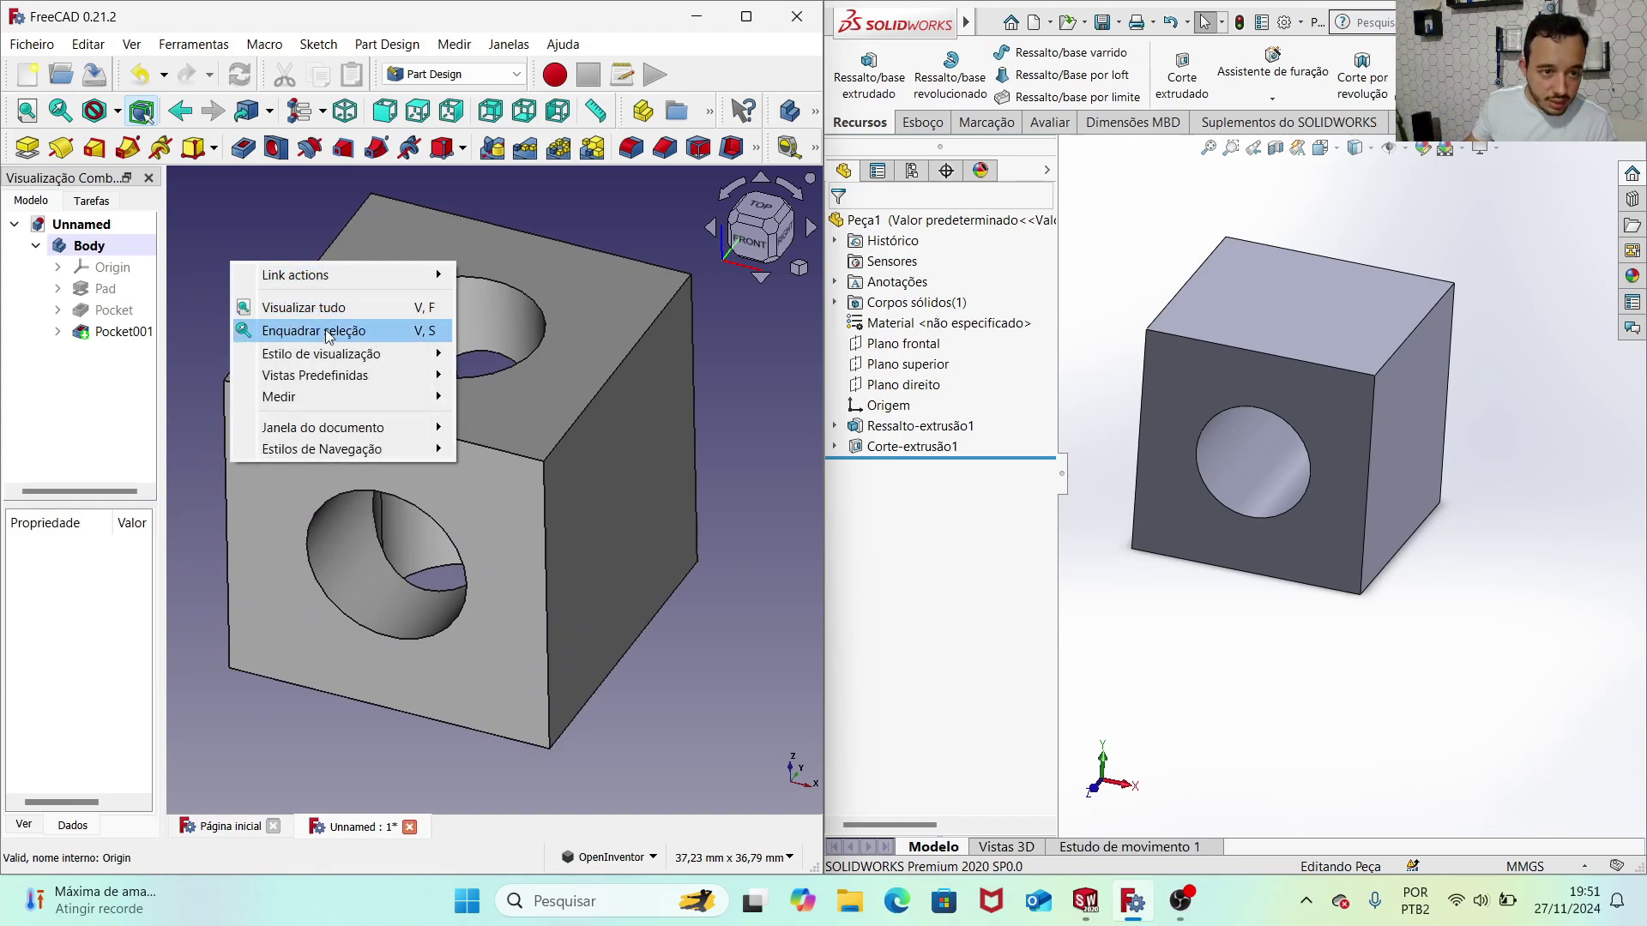
pyautogui.moveTo(322, 353)
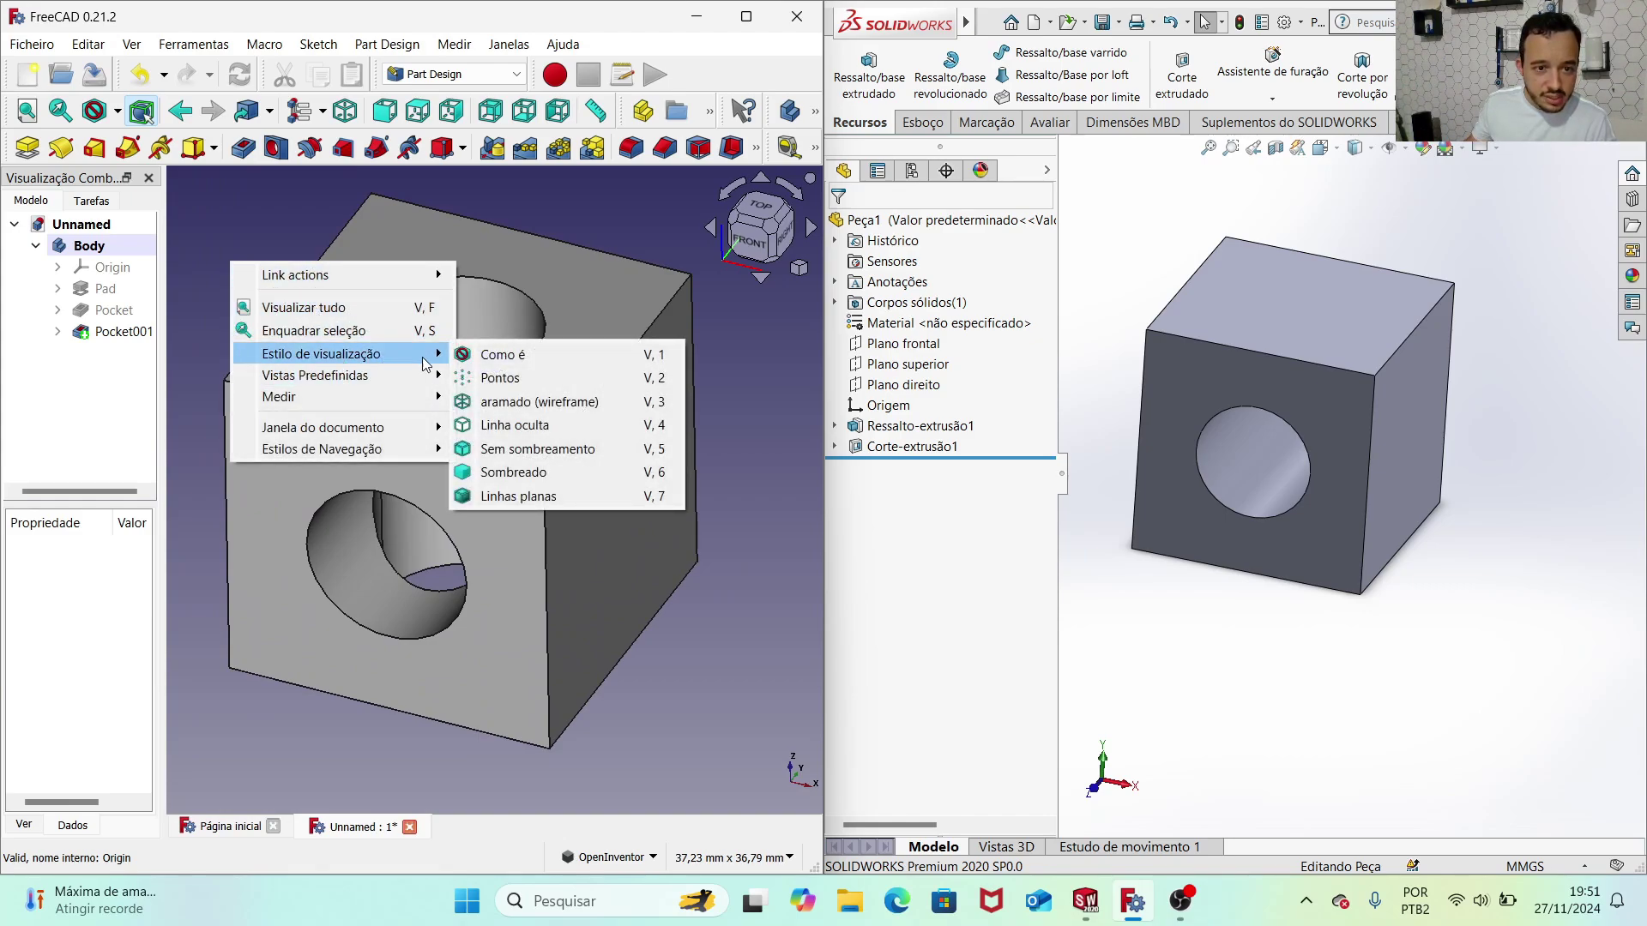
pyautogui.click(528, 401)
pyautogui.rightClick(308, 282)
pyautogui.moveTo(396, 374)
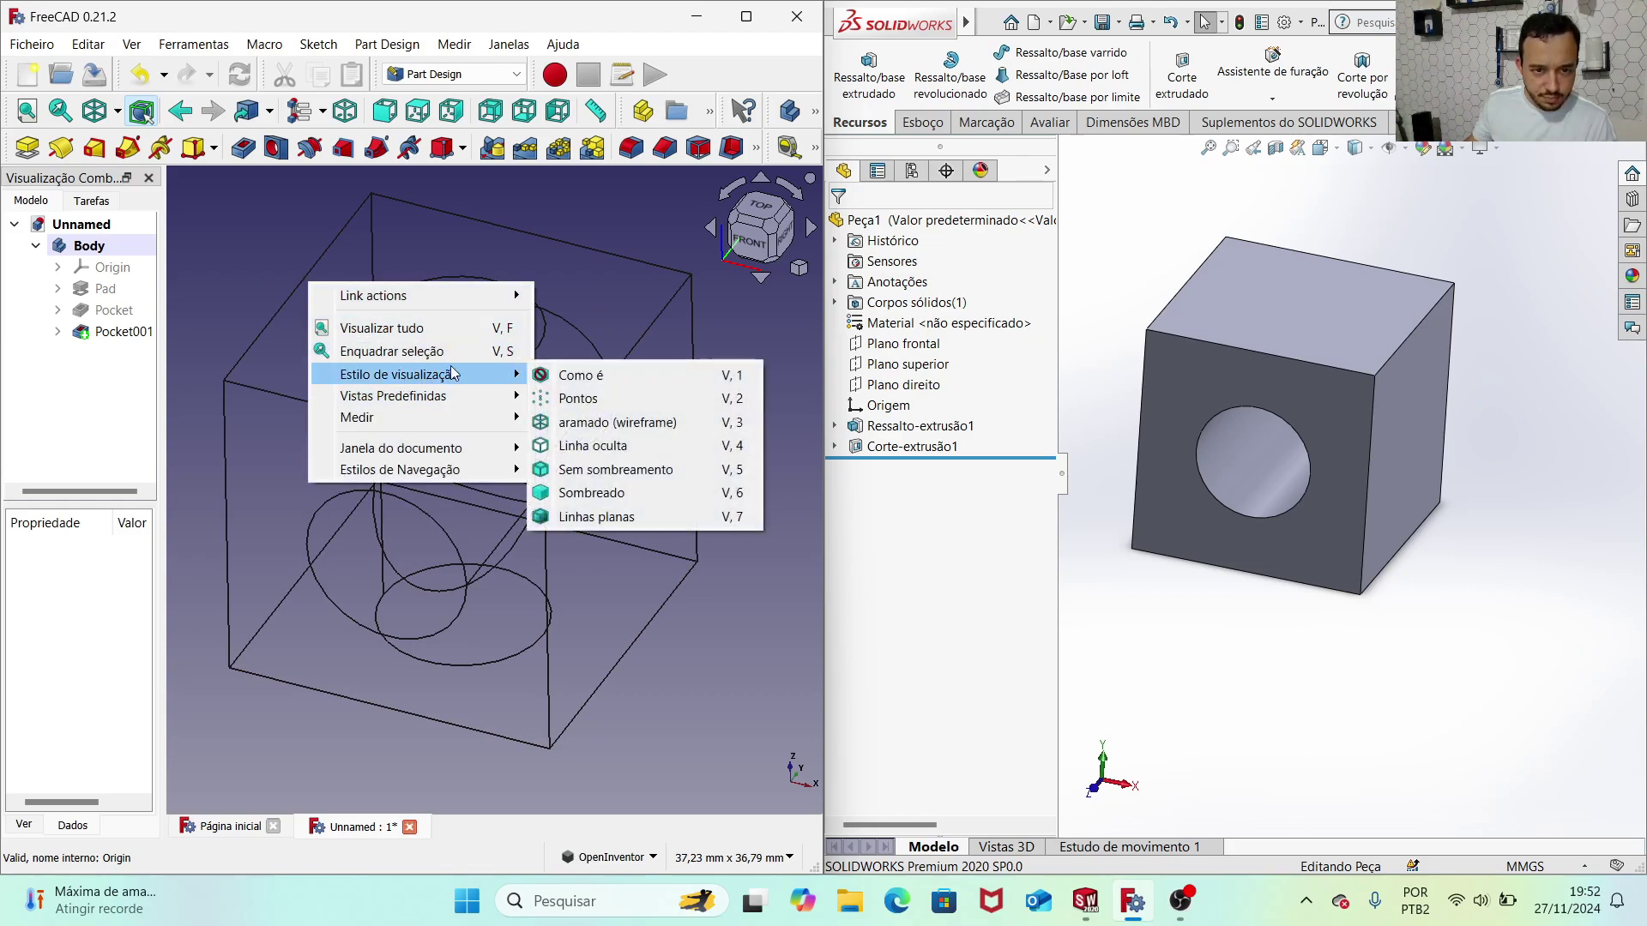
pyautogui.click(604, 442)
pyautogui.rightClick(249, 279)
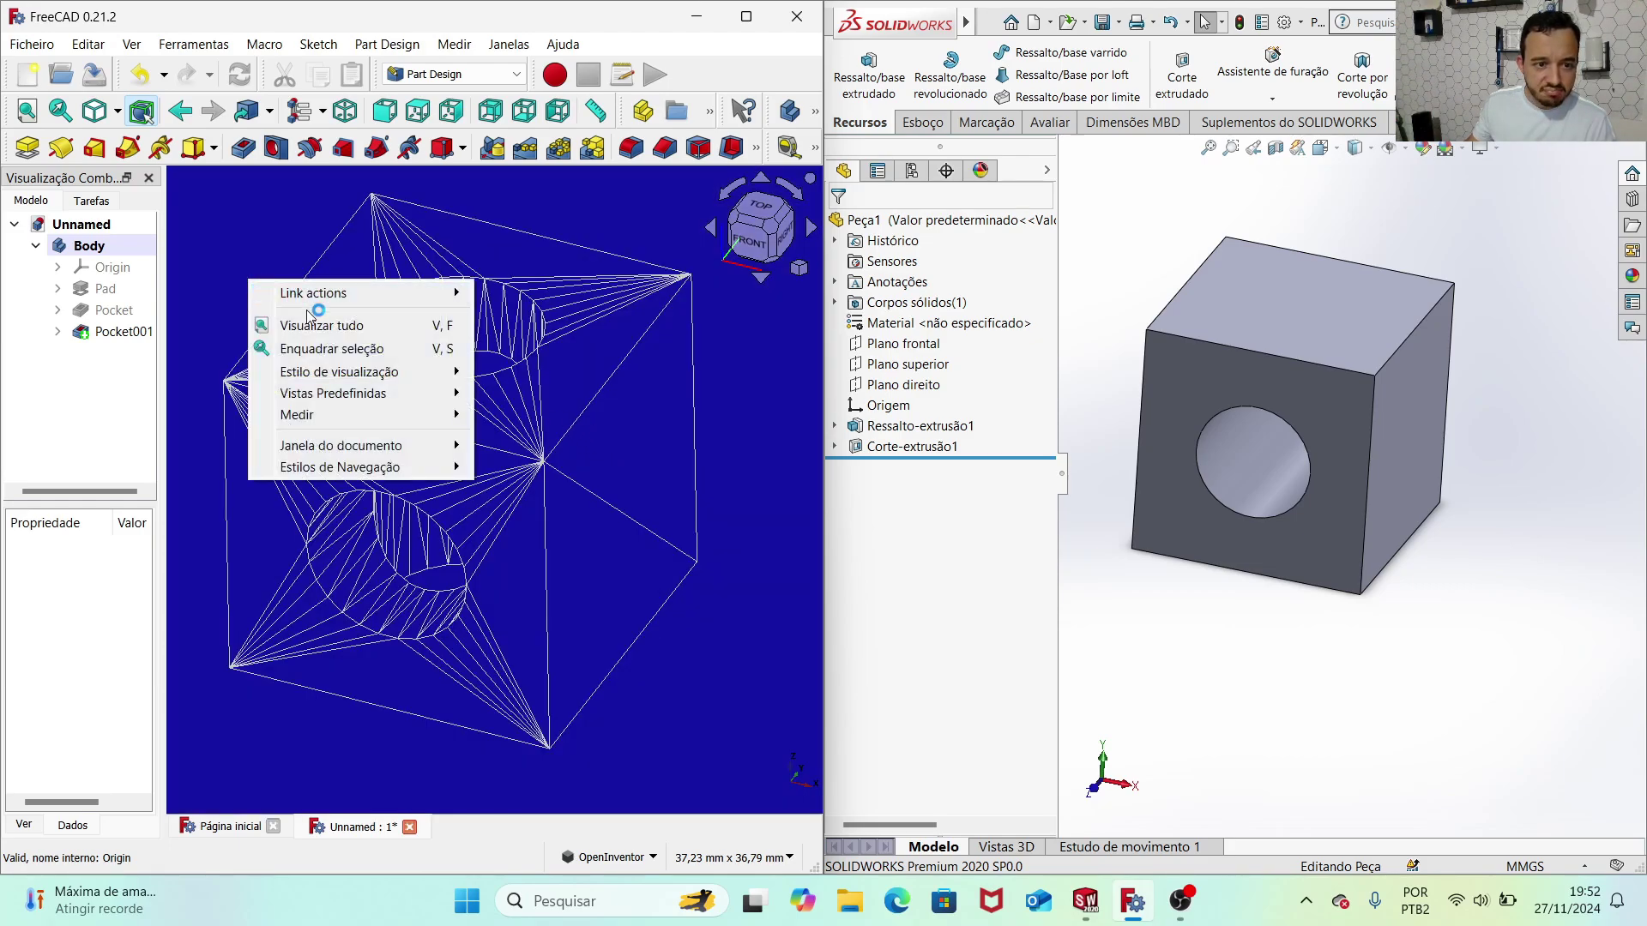
pyautogui.click(552, 466)
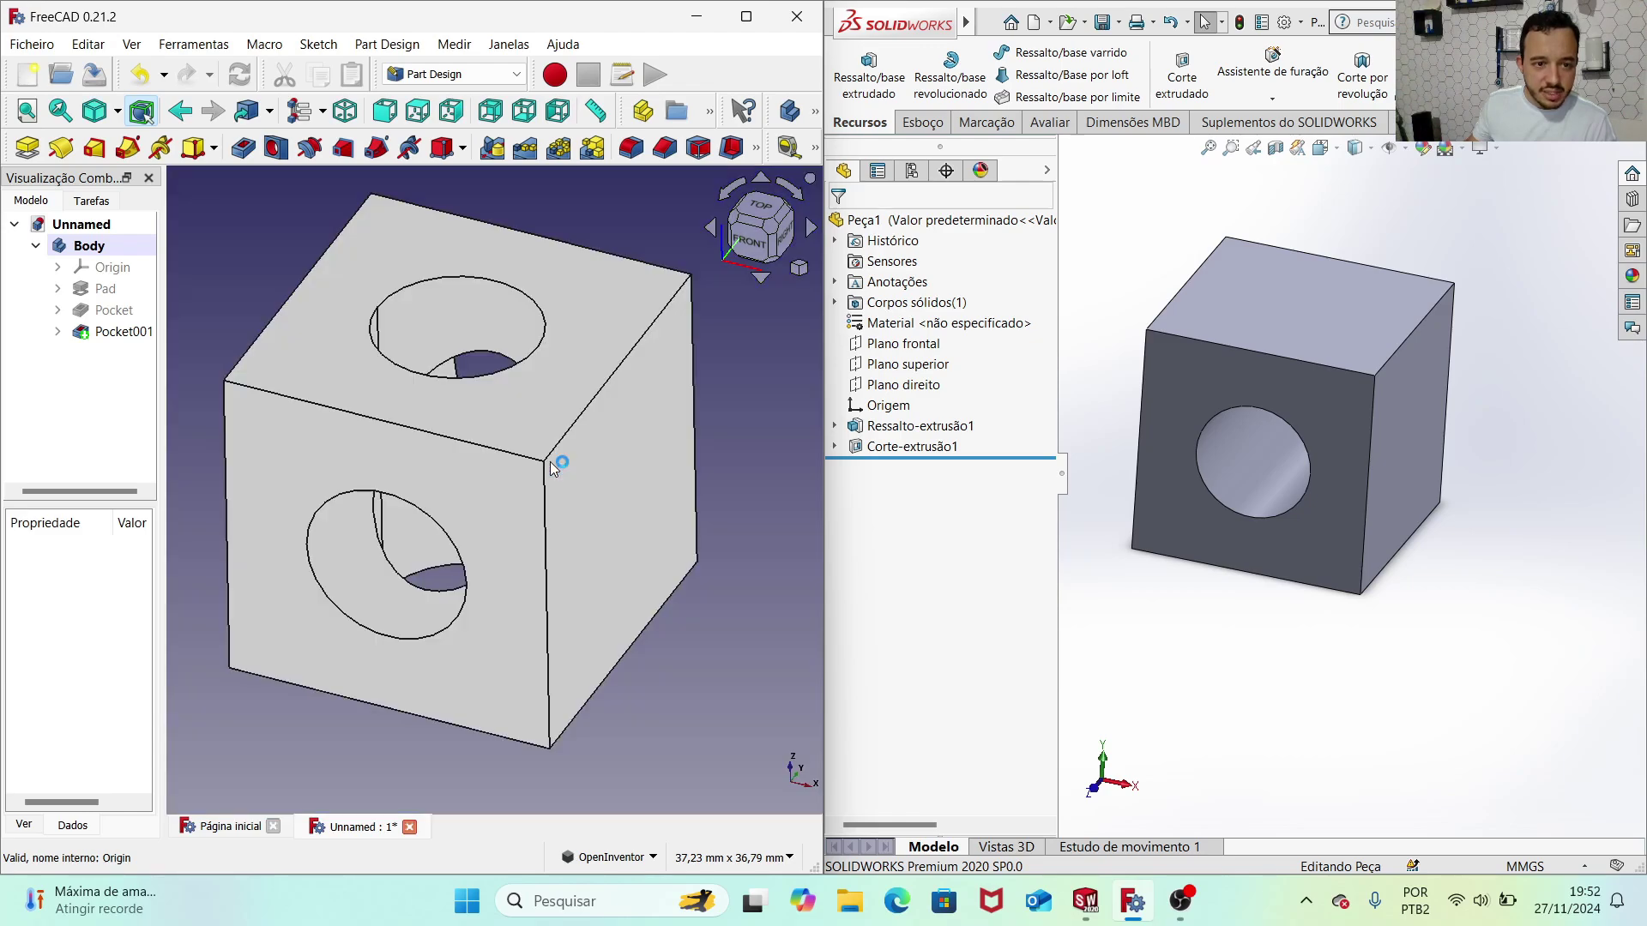
pyautogui.rightClick(224, 281)
pyautogui.moveTo(314, 372)
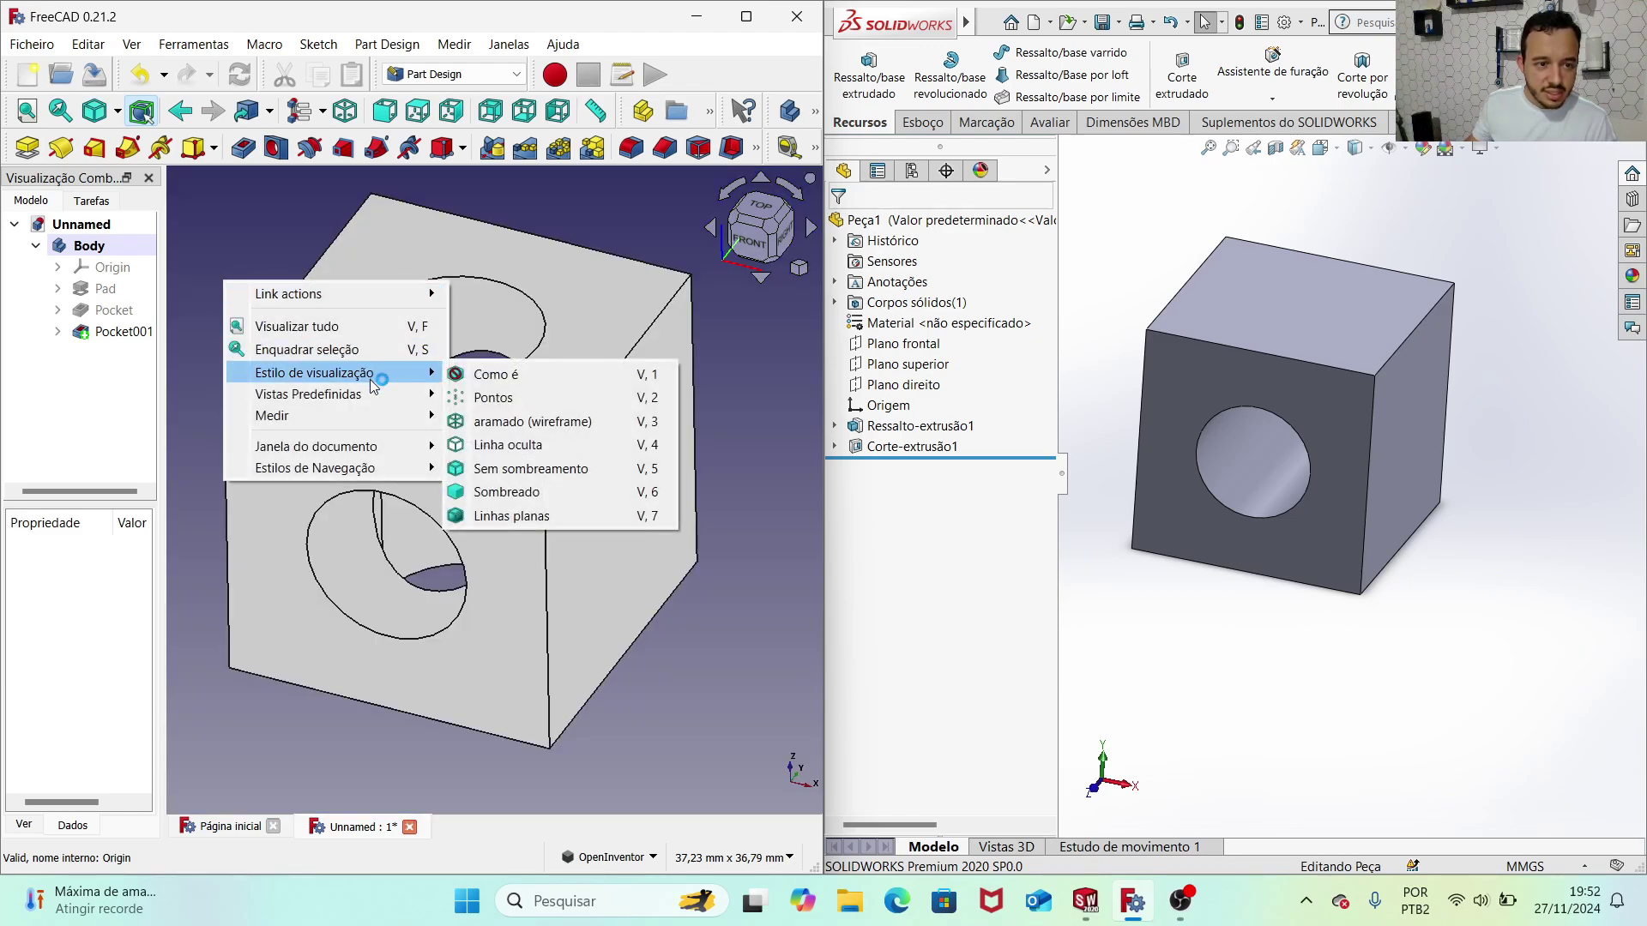
pyautogui.click(513, 493)
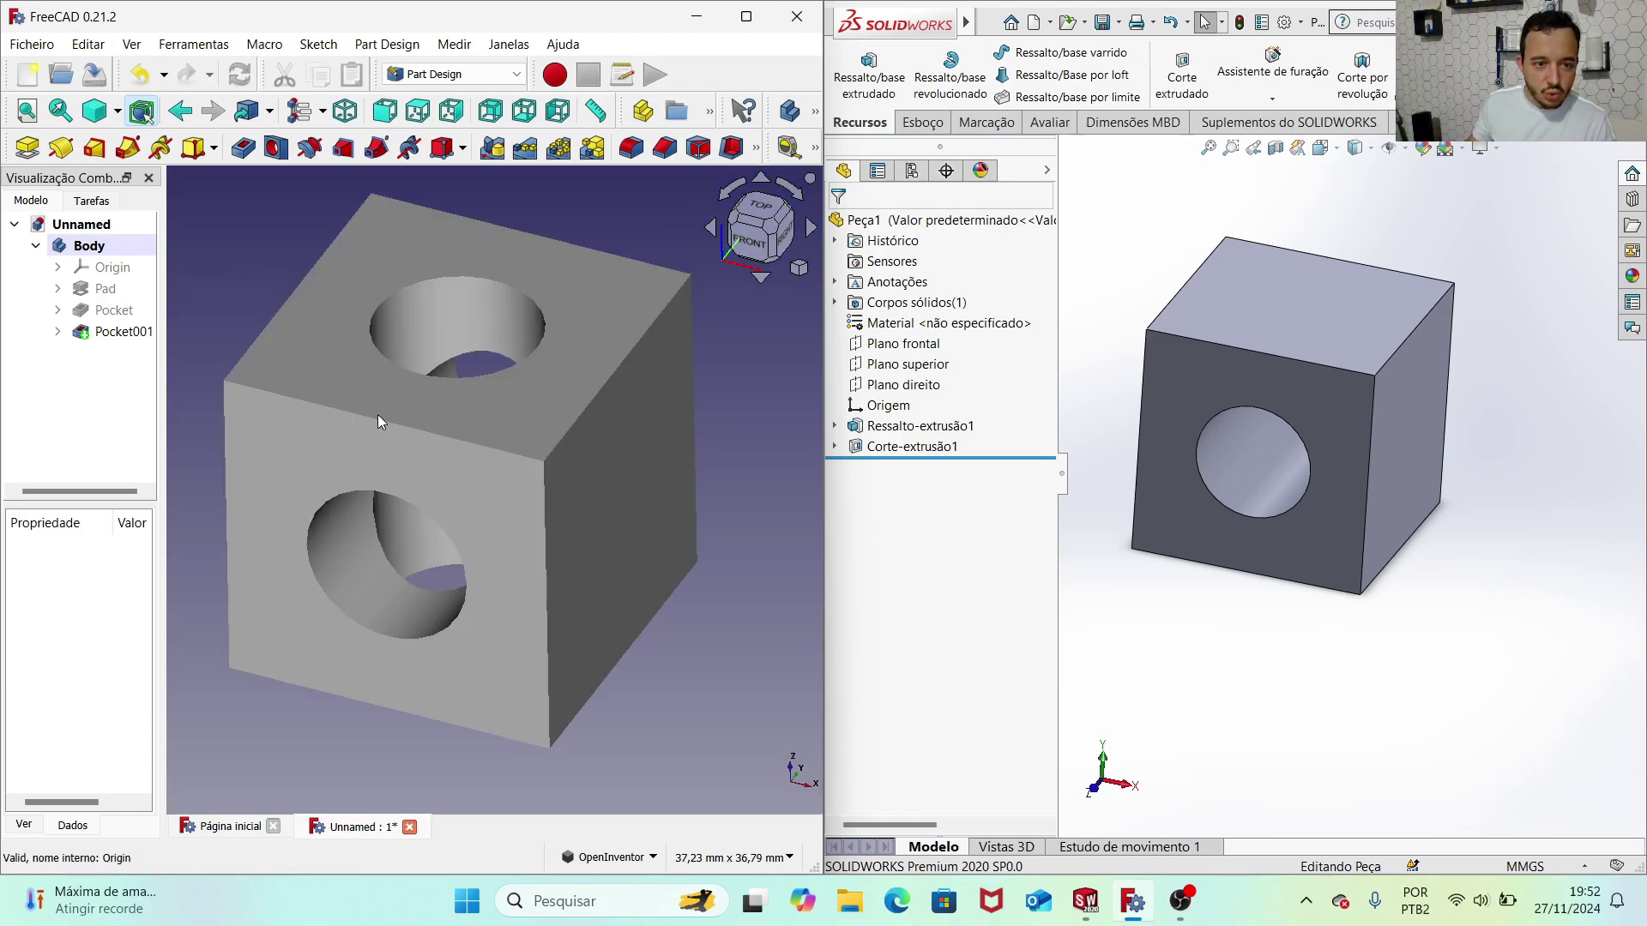
# Step: Set the display style to Linhas planas to show black edges over the shaded cube
pyautogui.rightClick(225, 271)
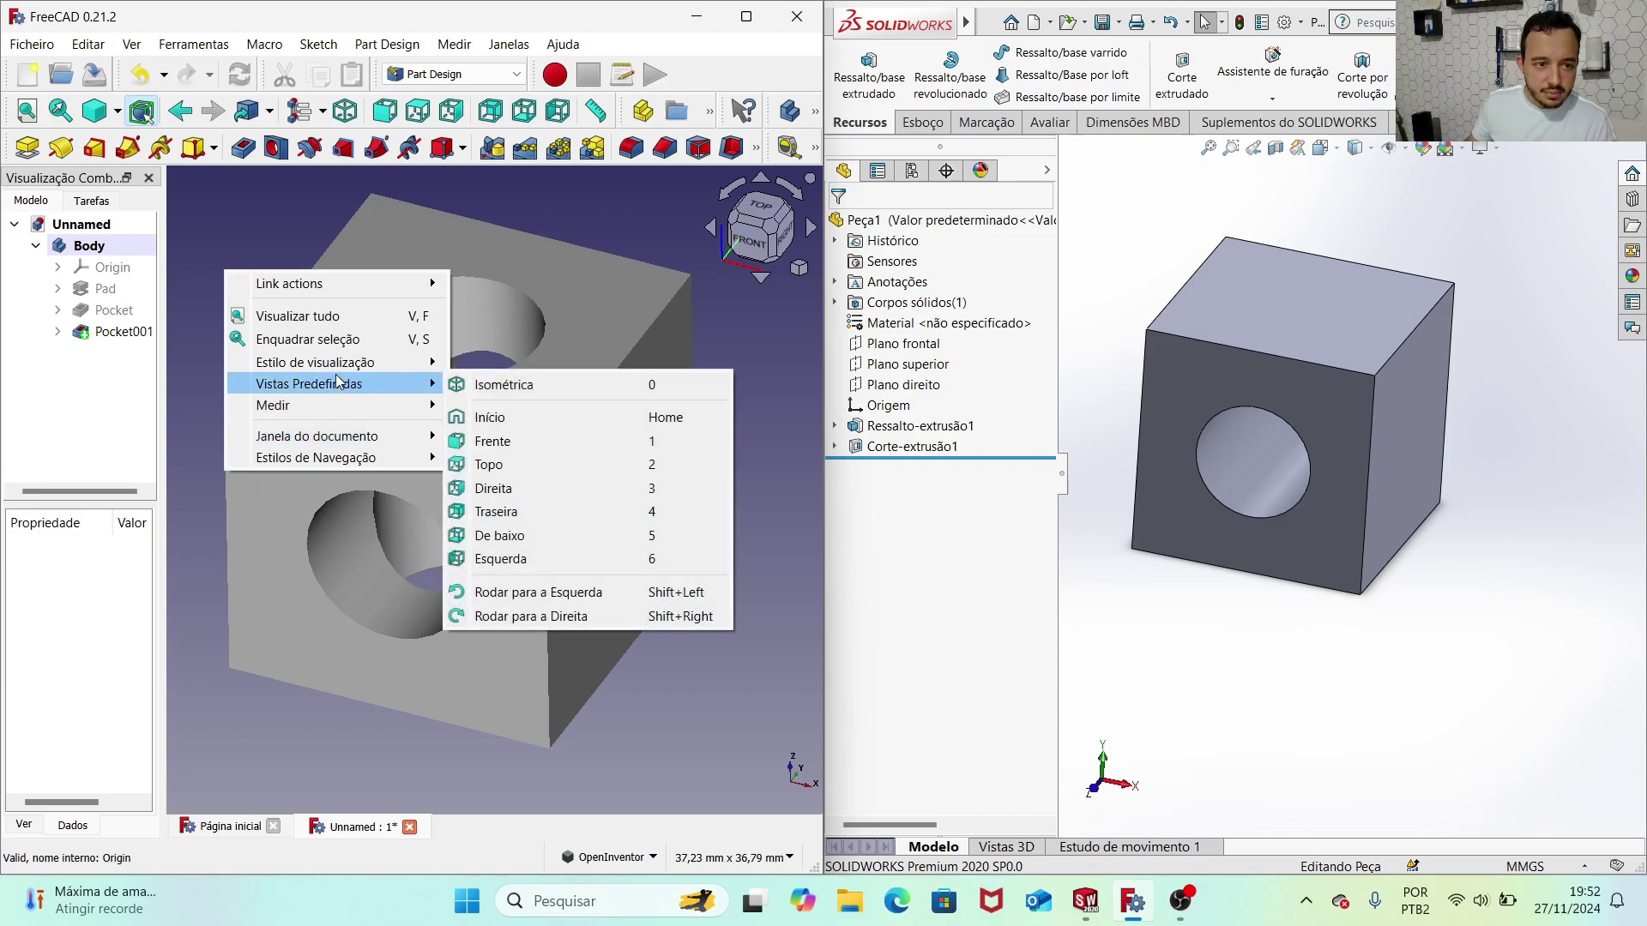
pyautogui.click(497, 502)
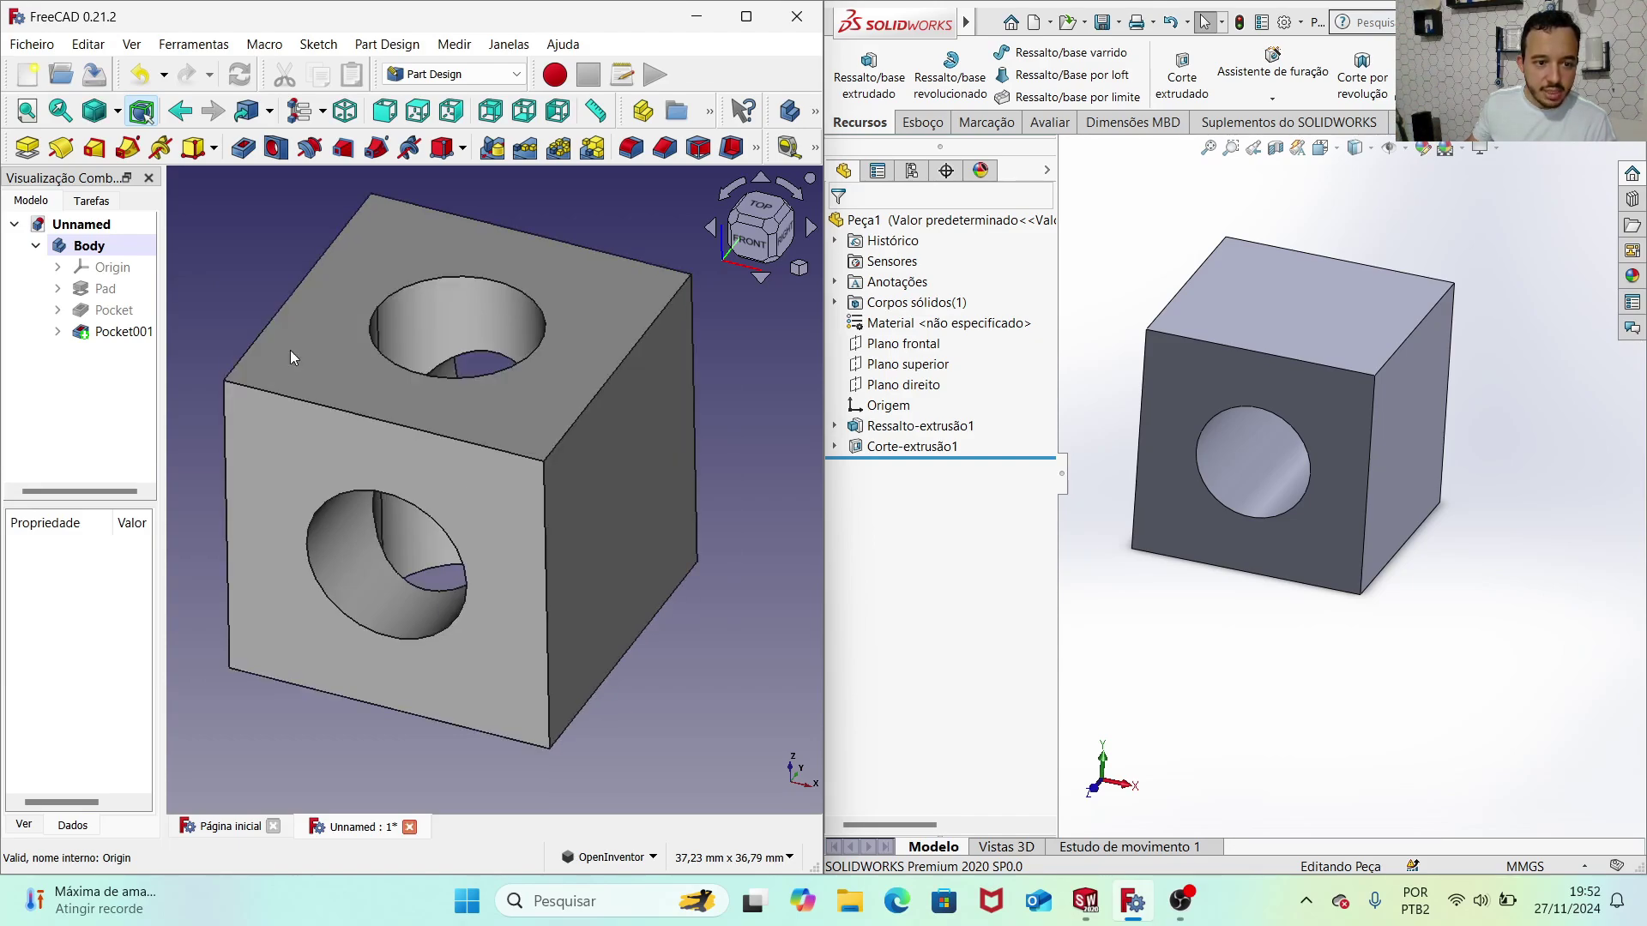
pyautogui.rightClick(258, 286)
pyautogui.click(677, 505)
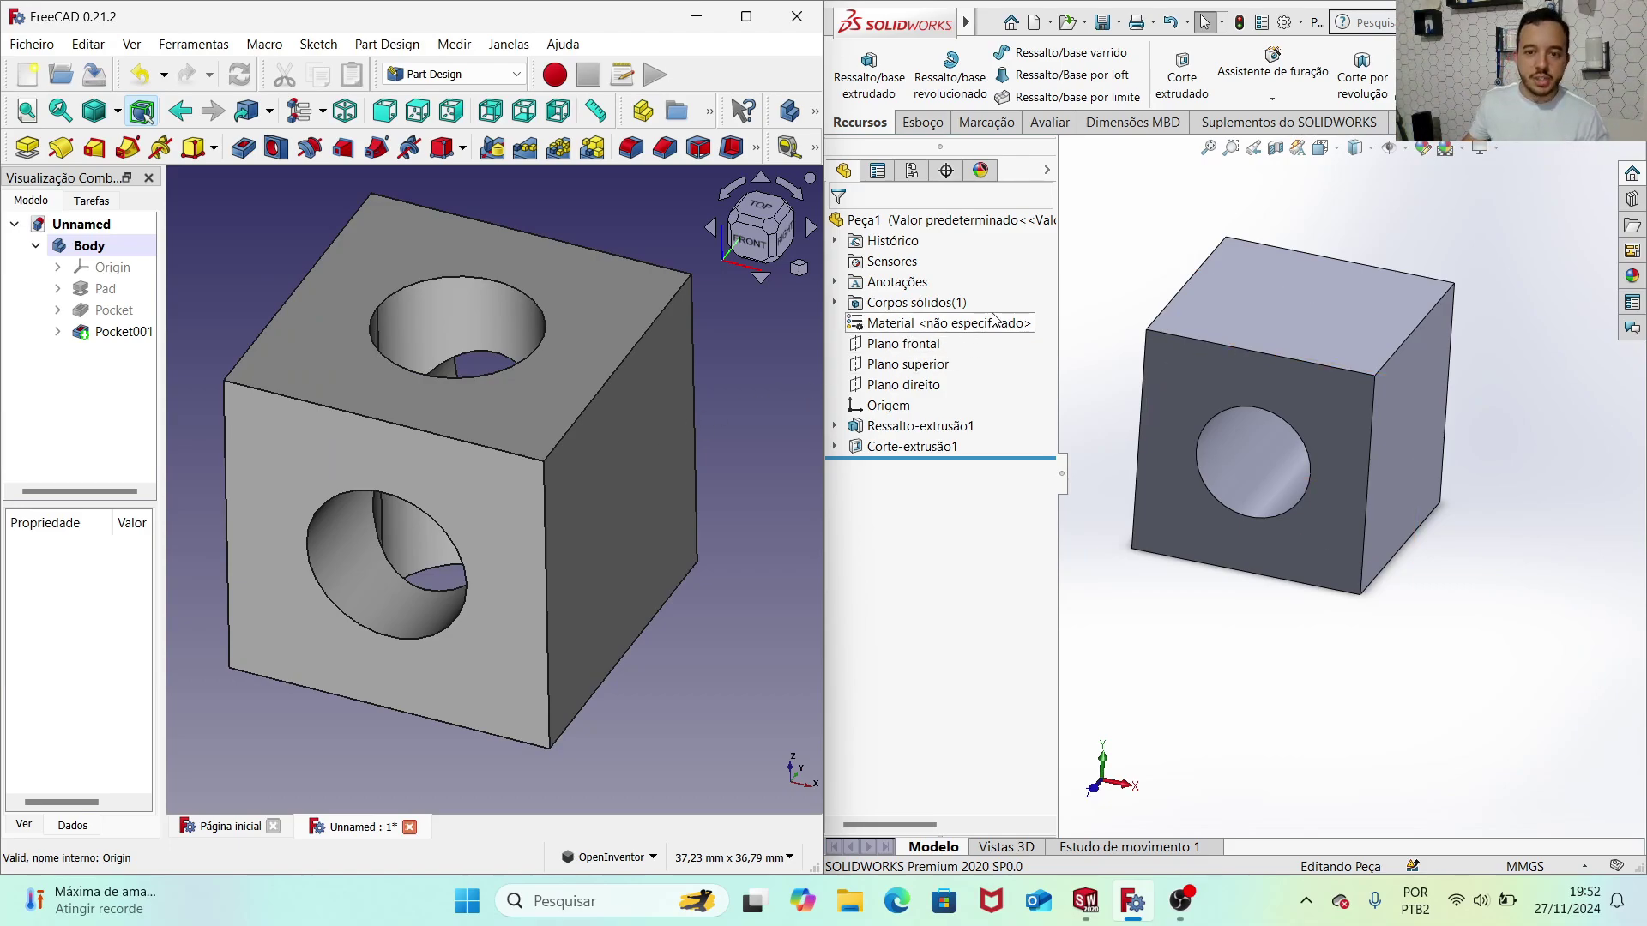
# Step: Widen the SOLIDWORKS model area and orbit the cube, dismissing the move warning
pyautogui.click(1056, 313)
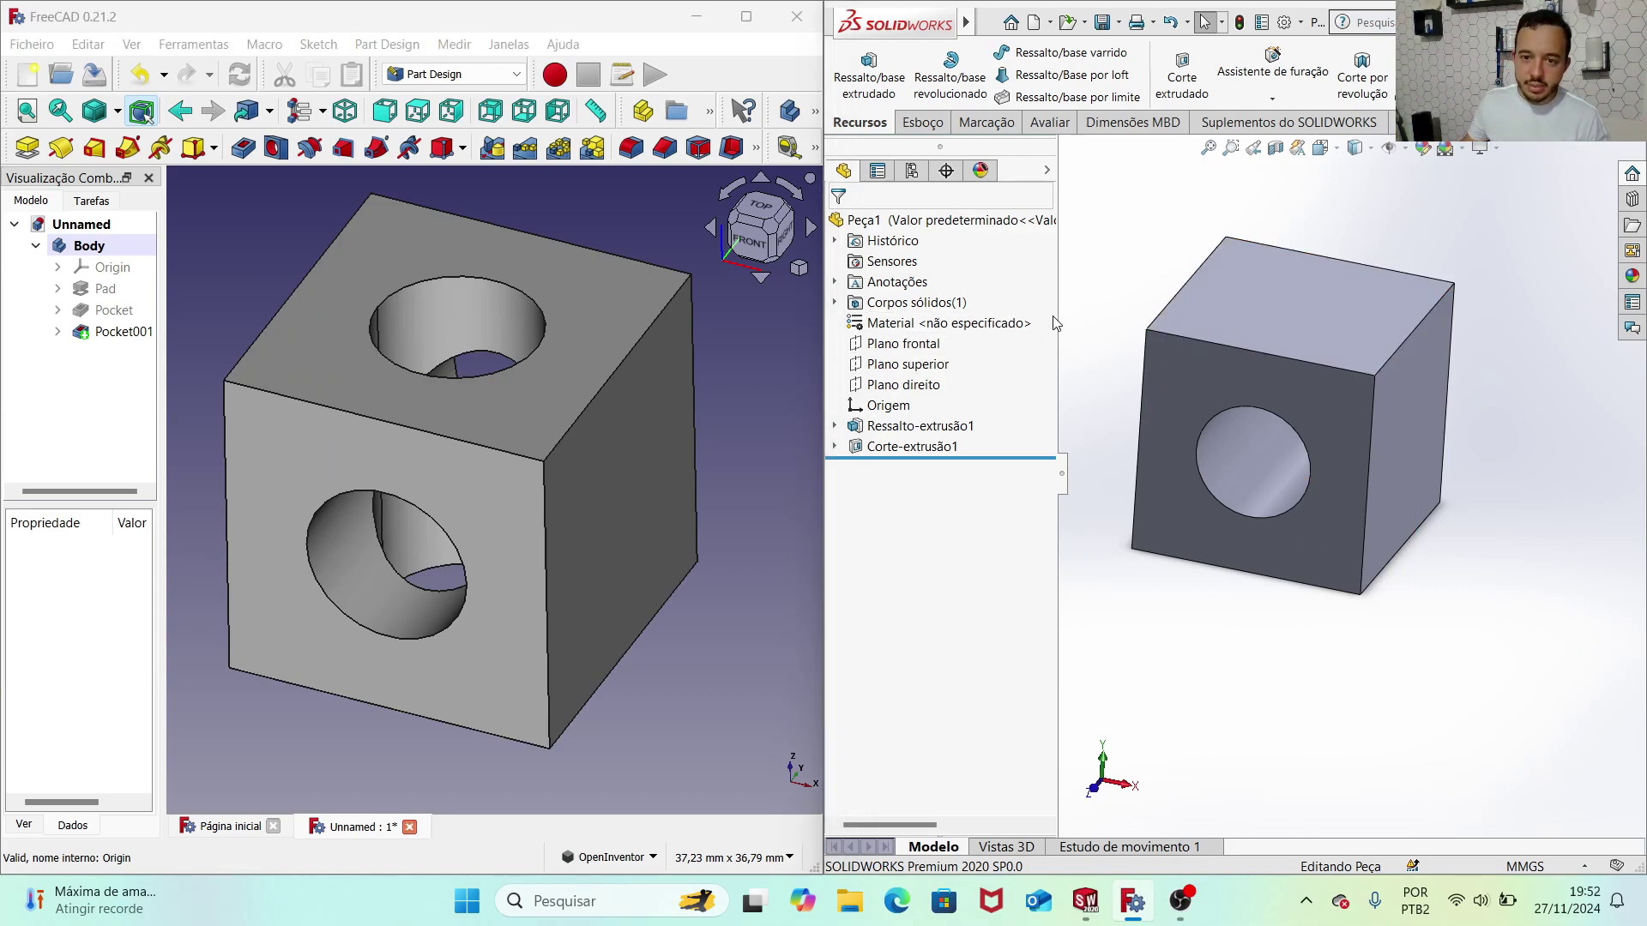
pyautogui.moveTo(1055, 313); pyautogui.dragTo(970, 313)
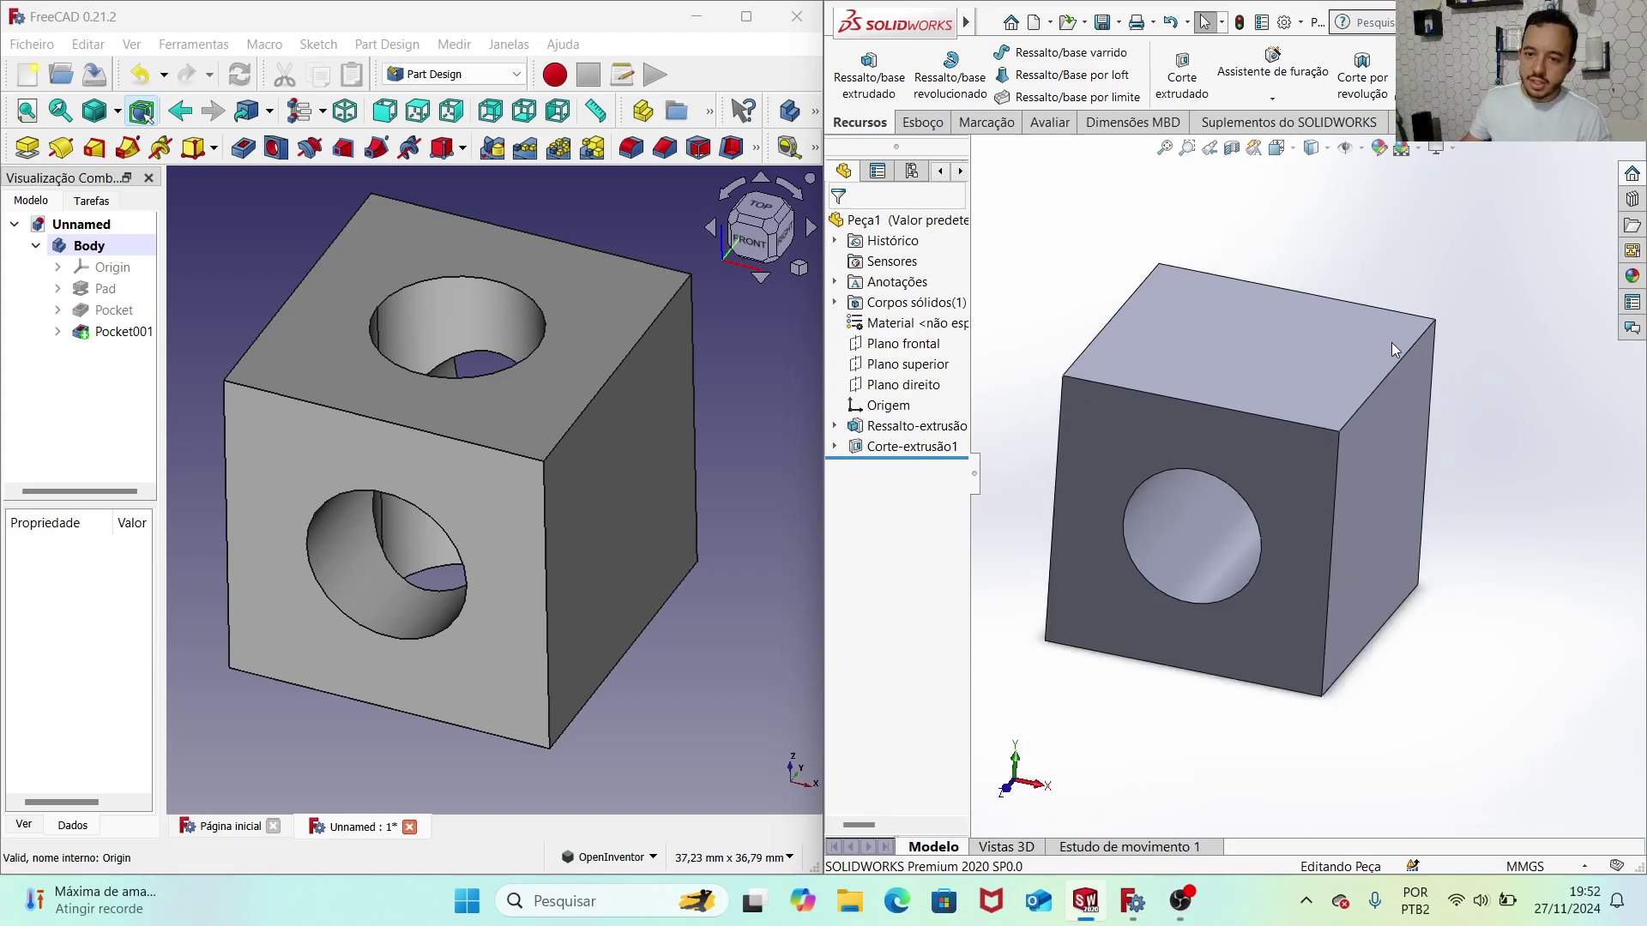
pyautogui.moveTo(1235, 477); pyautogui.dragTo(1213, 531, button='middle')
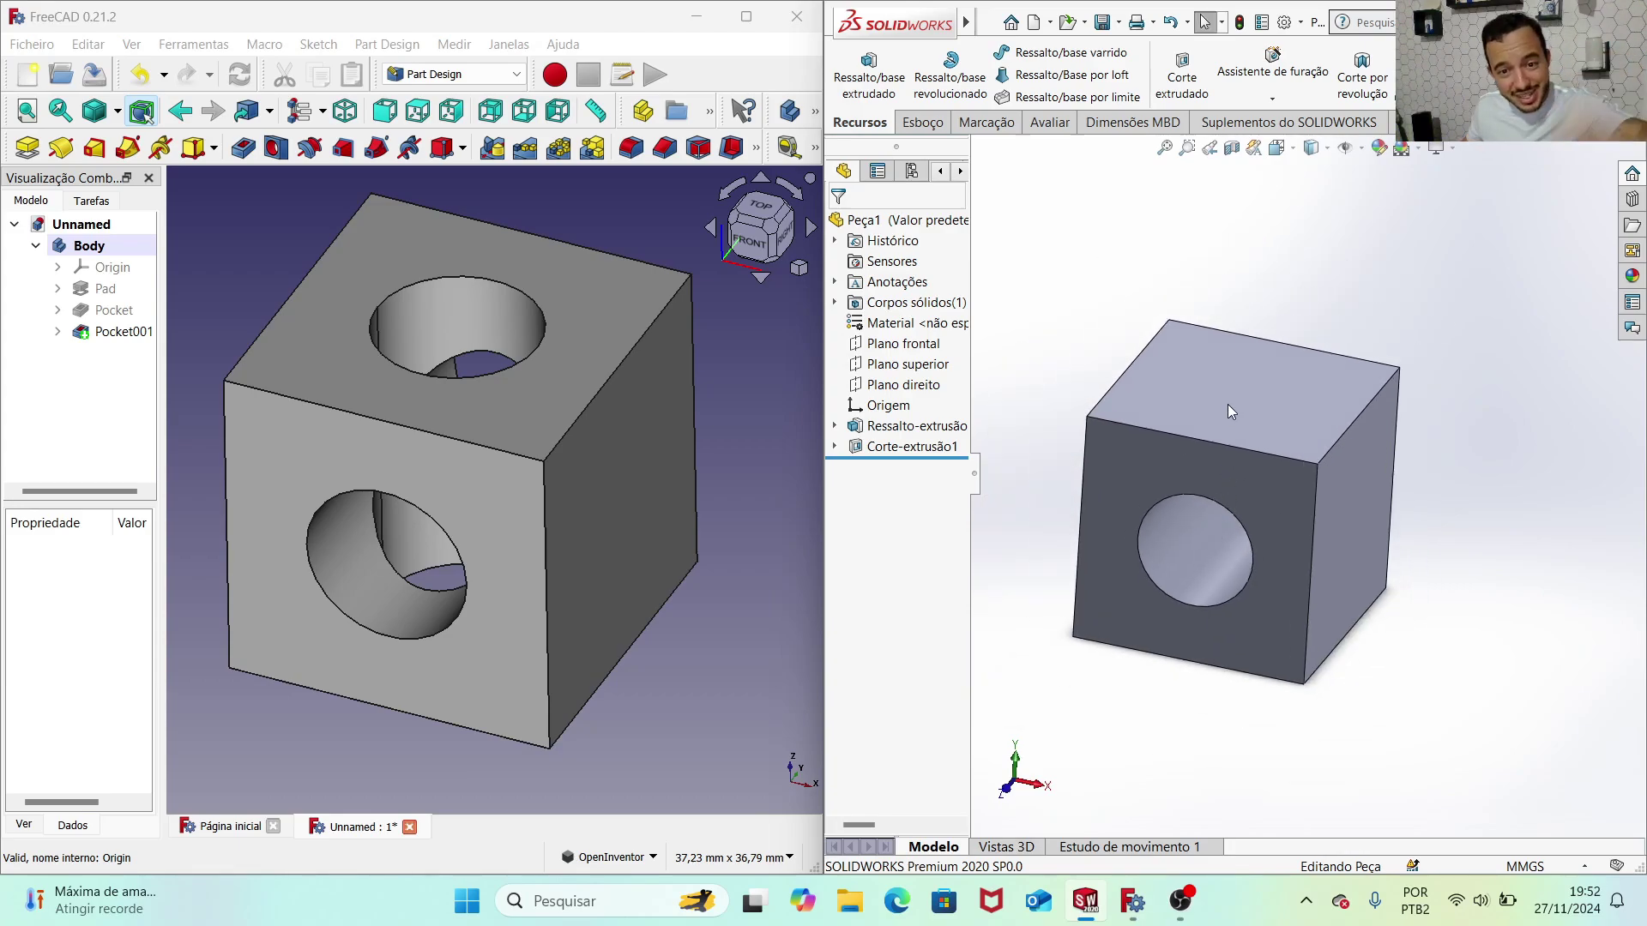
pyautogui.moveTo(1218, 390); pyautogui.dragTo(1233, 520, button='middle')
pyautogui.scroll(-2, 1269, 532)
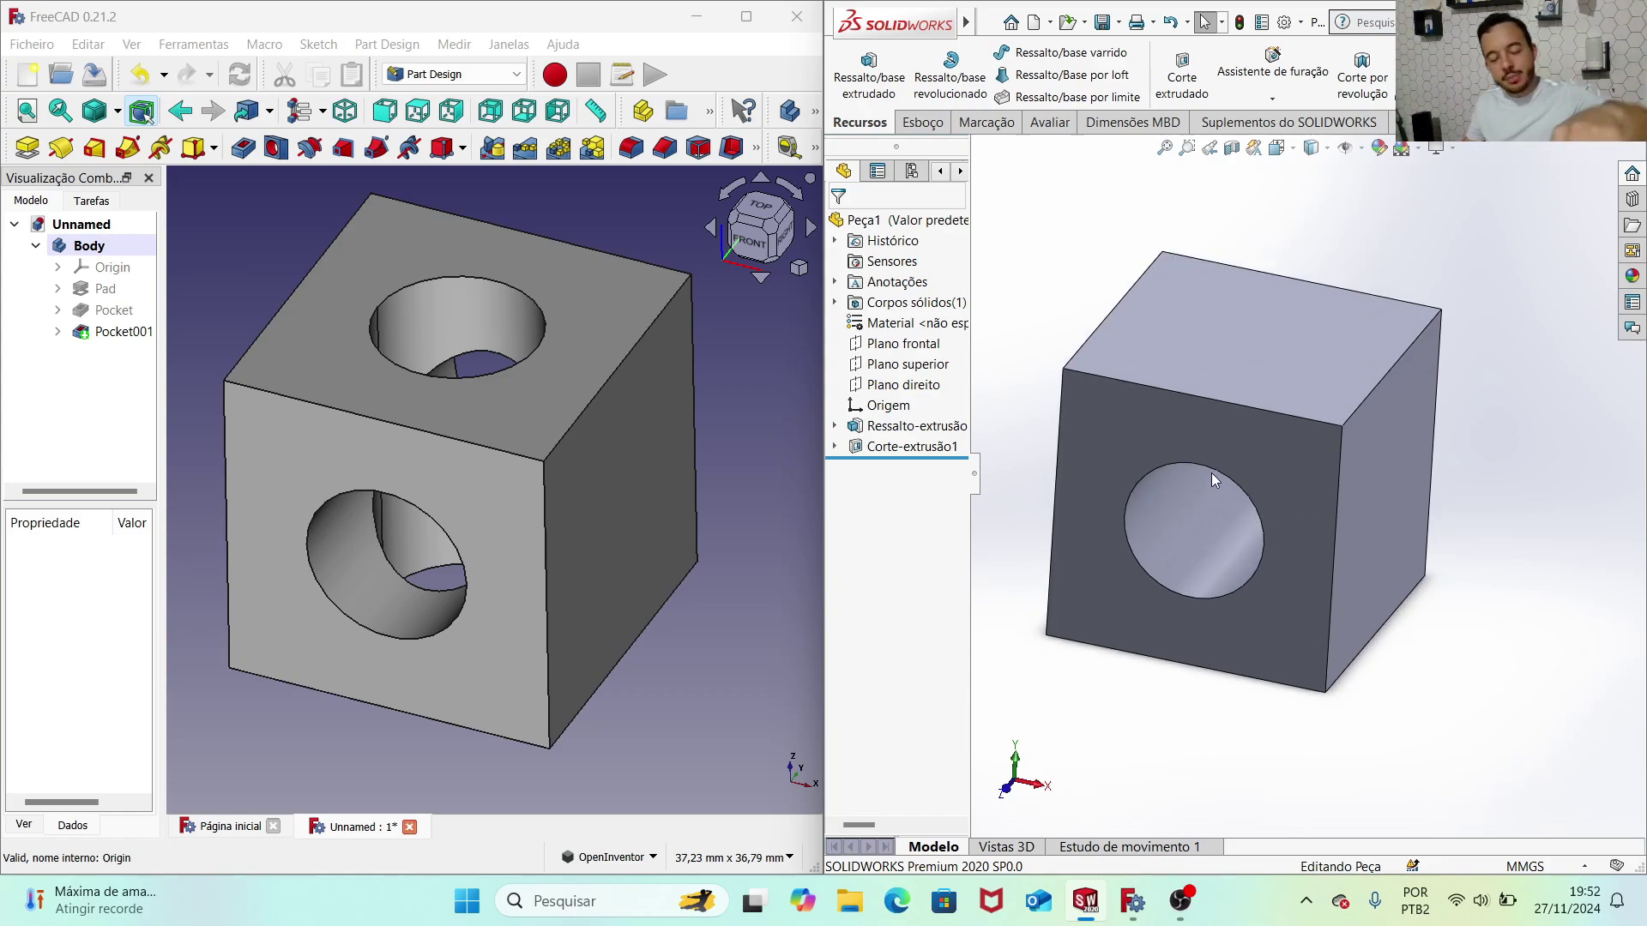
pyautogui.moveTo(1200, 408); pyautogui.dragTo(1051, 283)
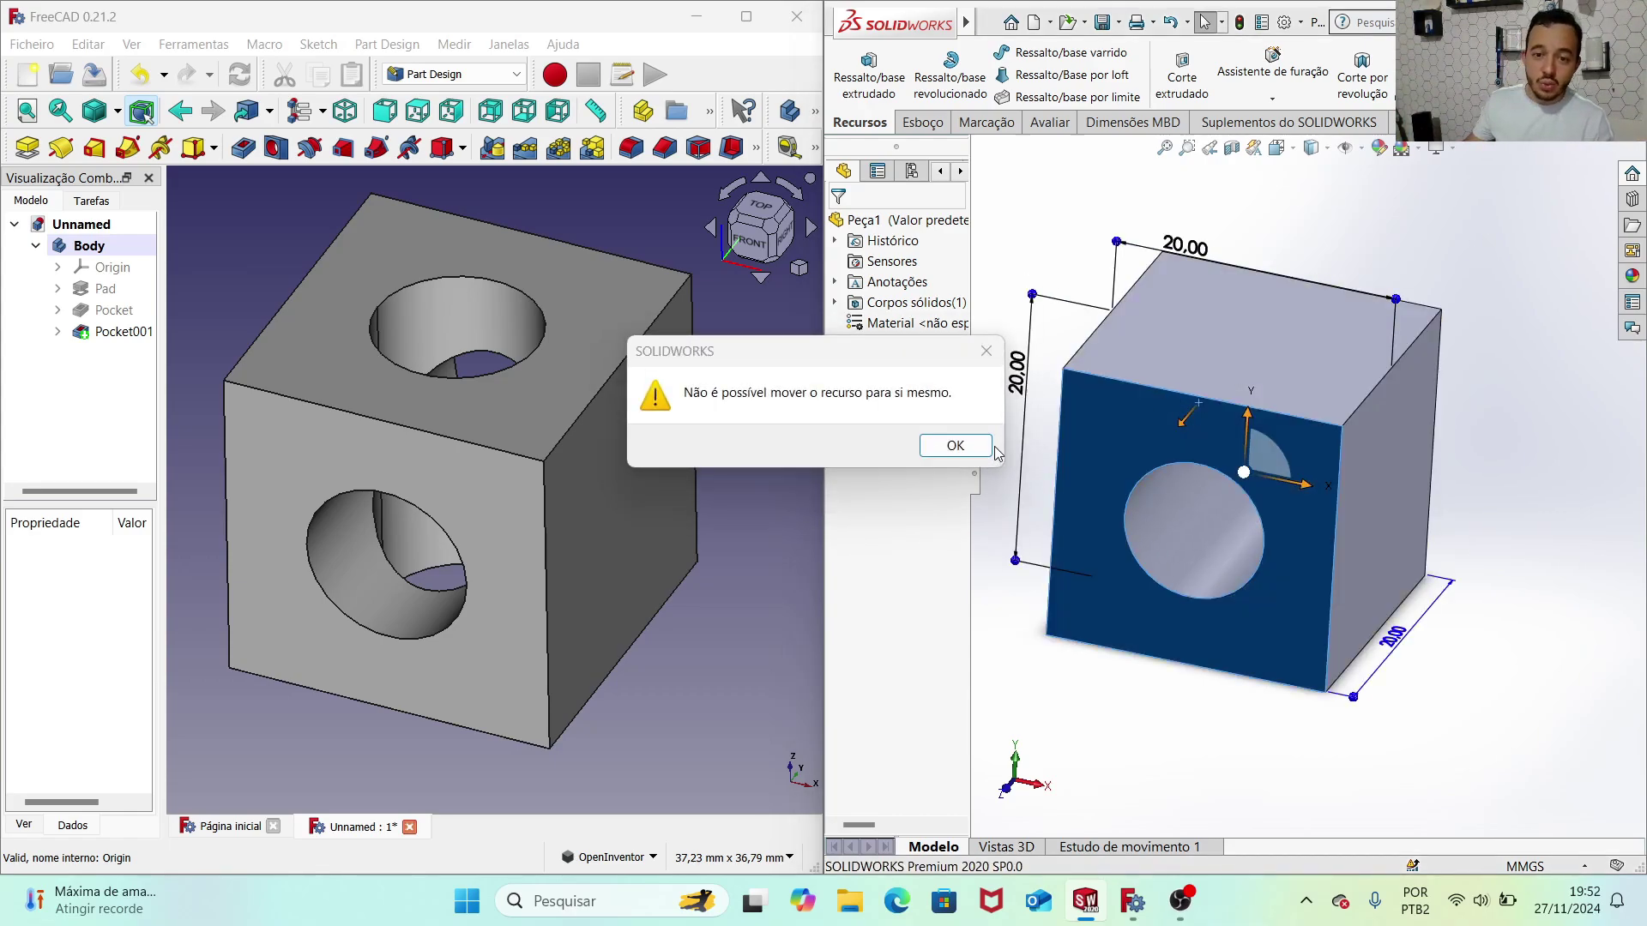
pyautogui.click(952, 444)
pyautogui.click(1472, 479)
pyautogui.moveTo(1473, 480); pyautogui.dragTo(1439, 523, button='middle')
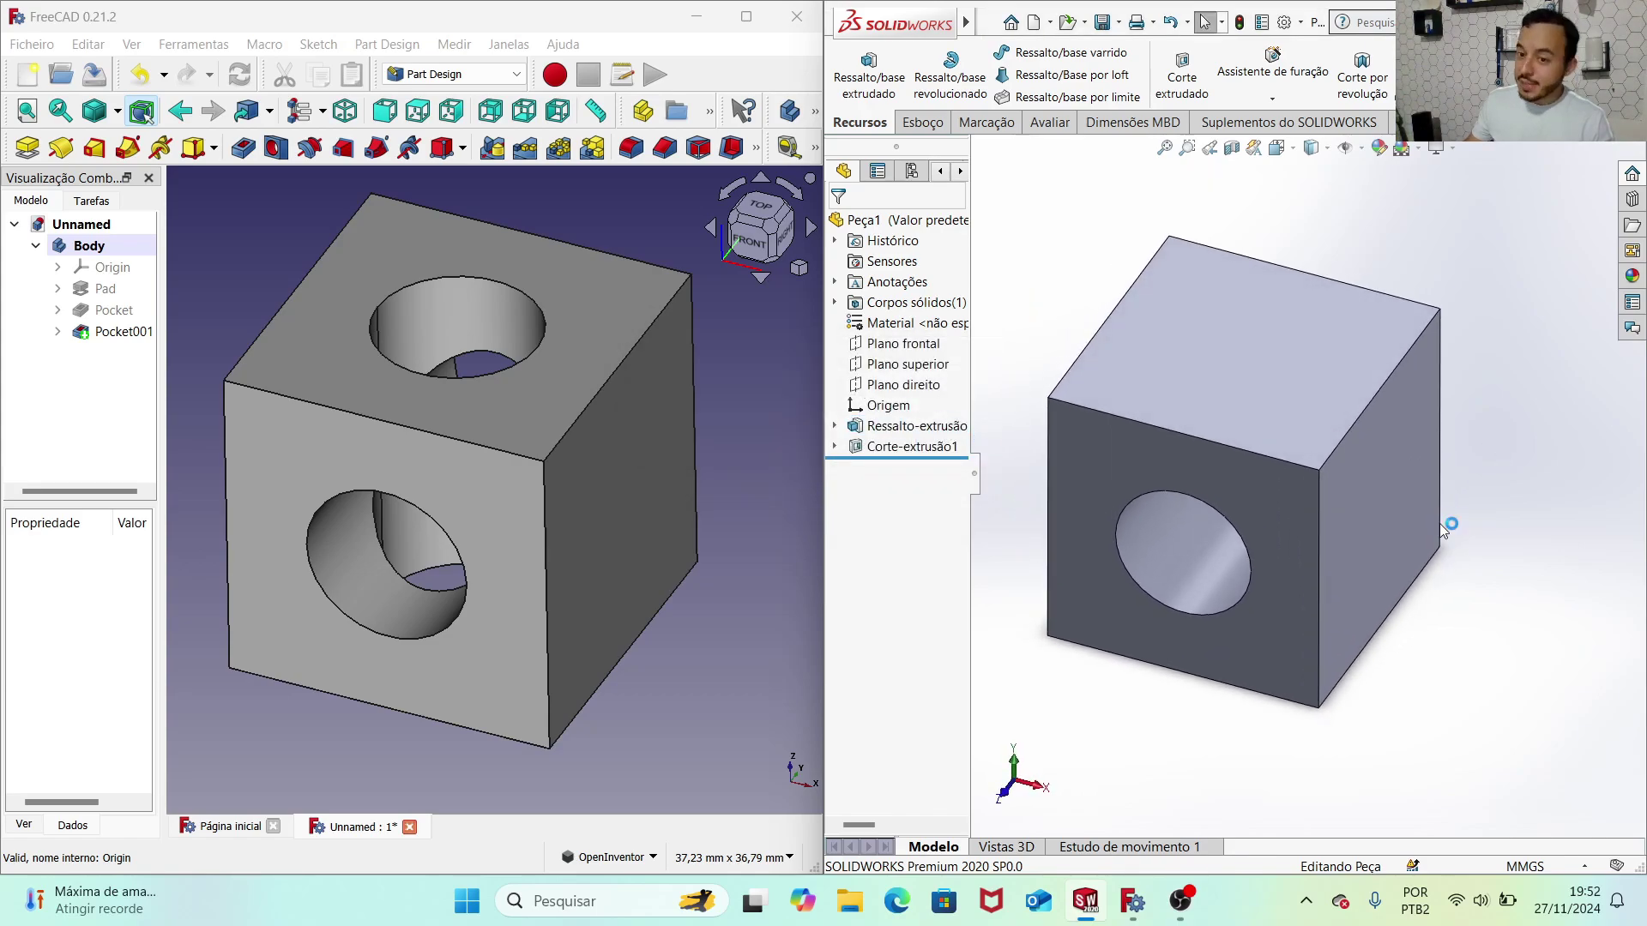
# Step: Start a sketch on the SOLIDWORKS cube's top face and draw a circle at its origin
pyautogui.click(922, 122)
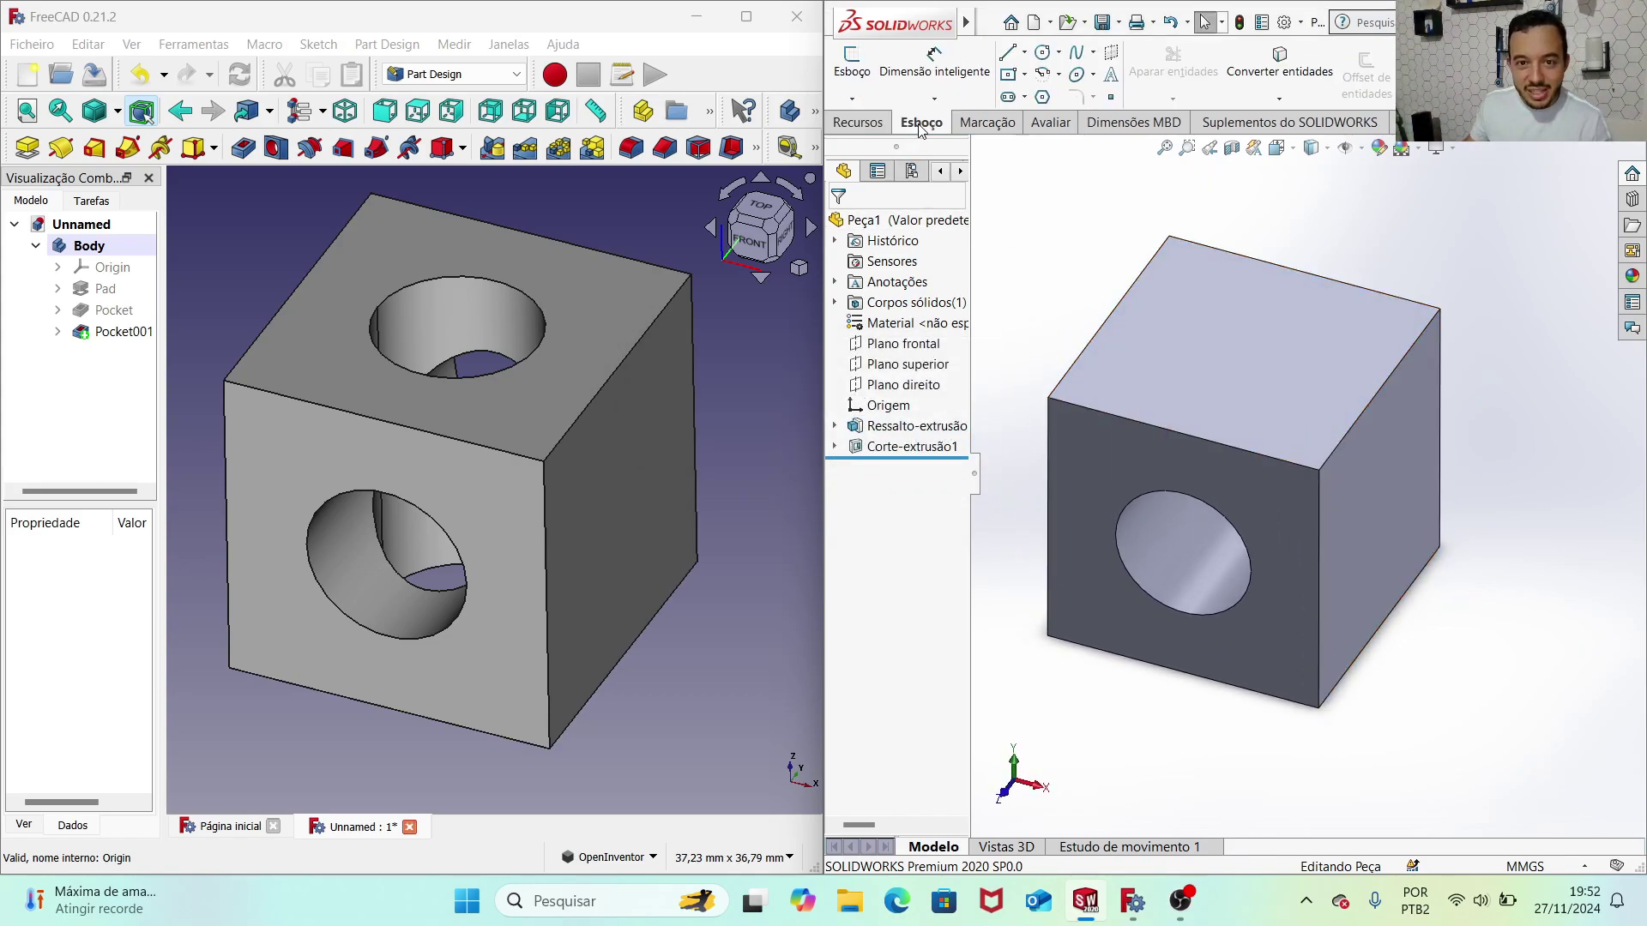
pyautogui.click(849, 72)
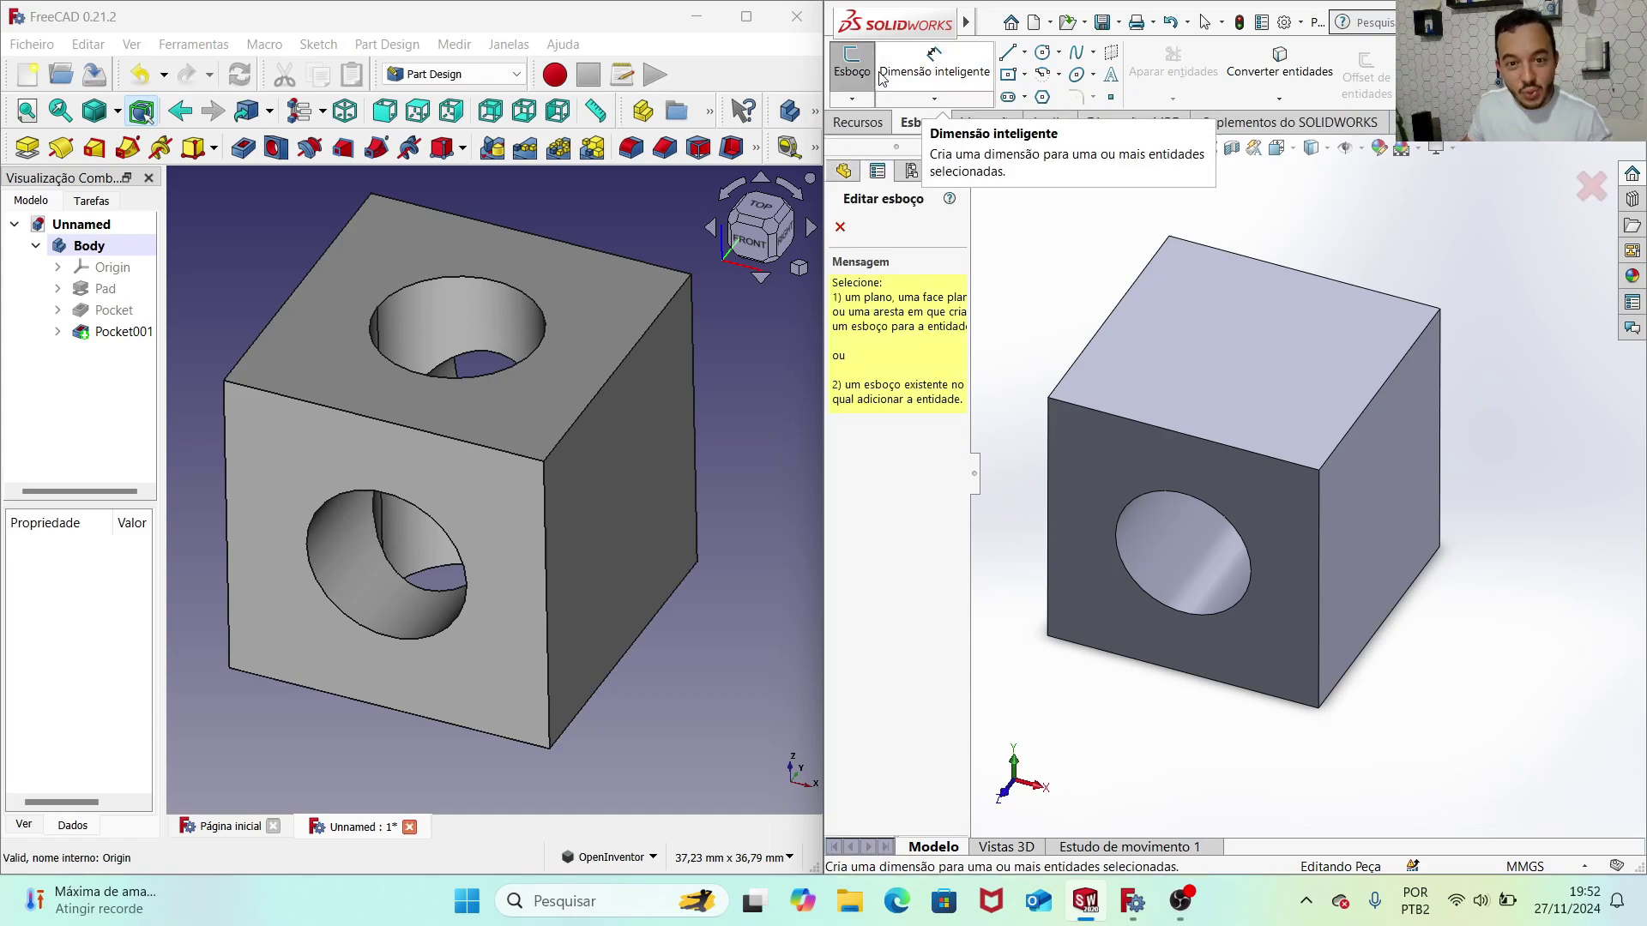
pyautogui.click(1269, 353)
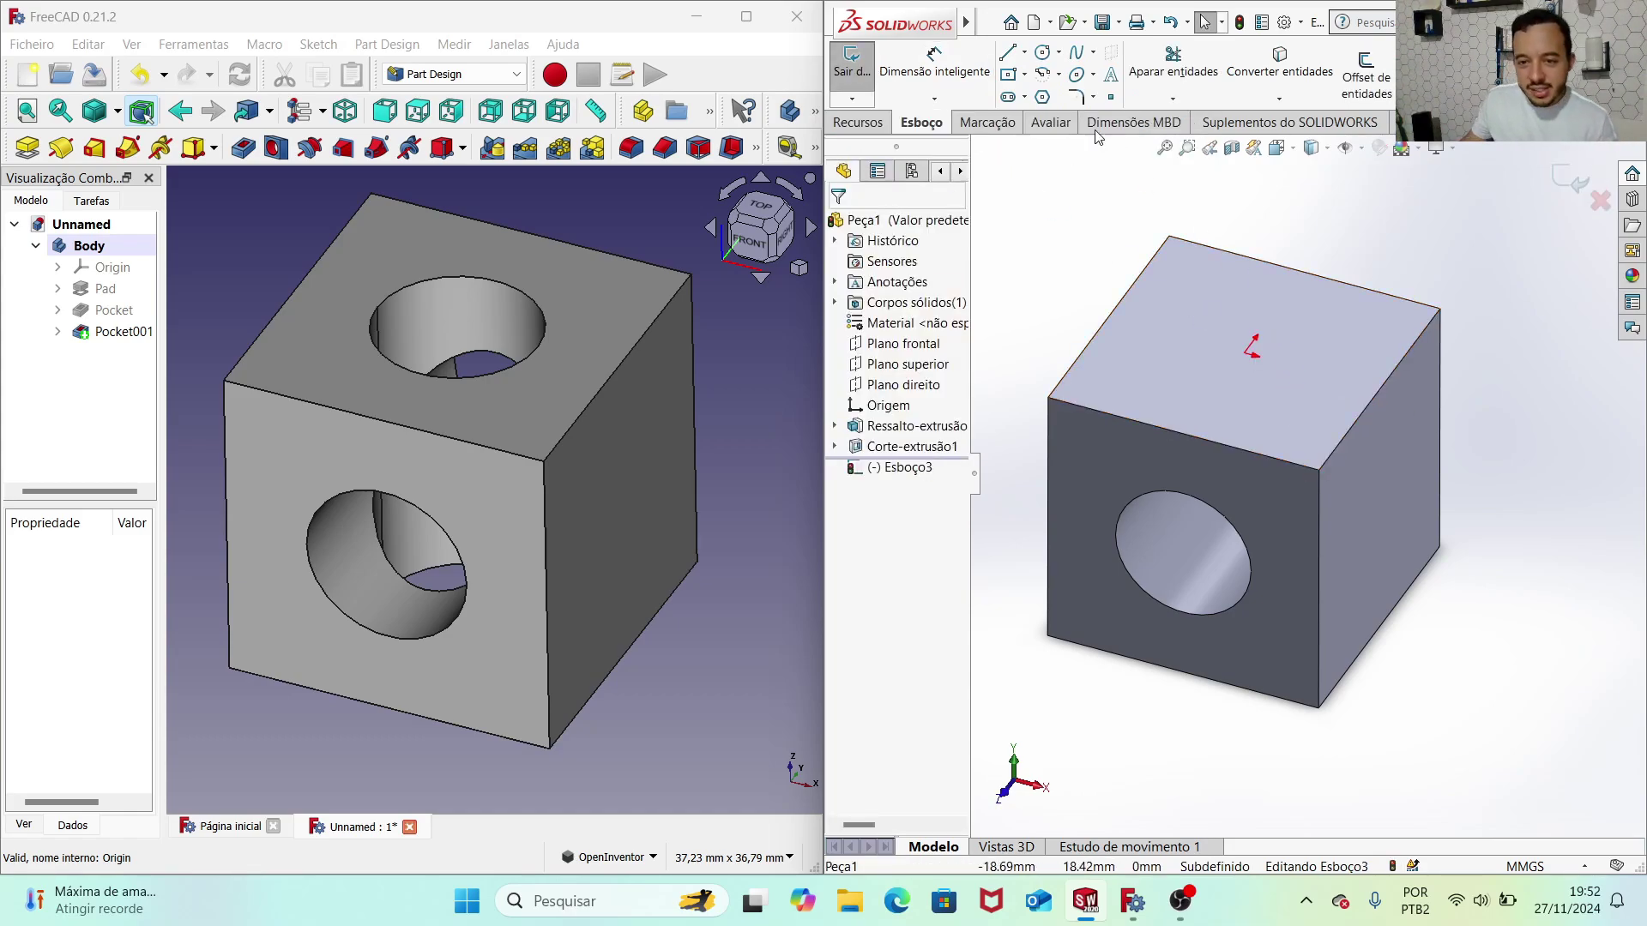
pyautogui.click(1043, 53)
pyautogui.click(1243, 353)
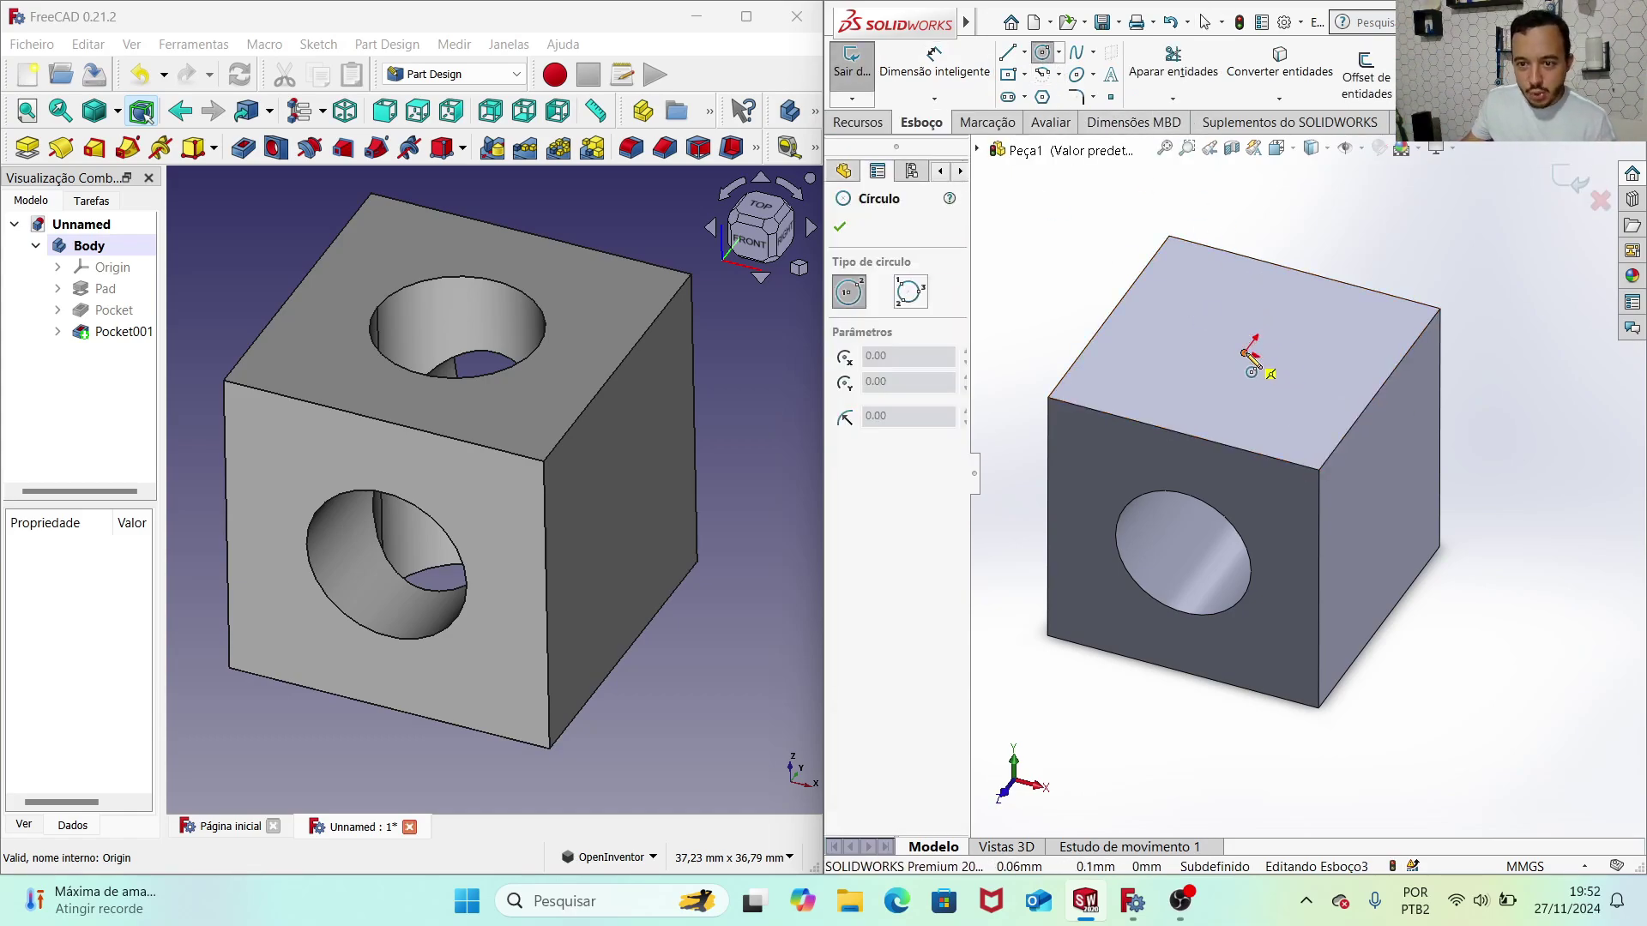
pyautogui.click(1289, 392)
pyautogui.press('Escape')
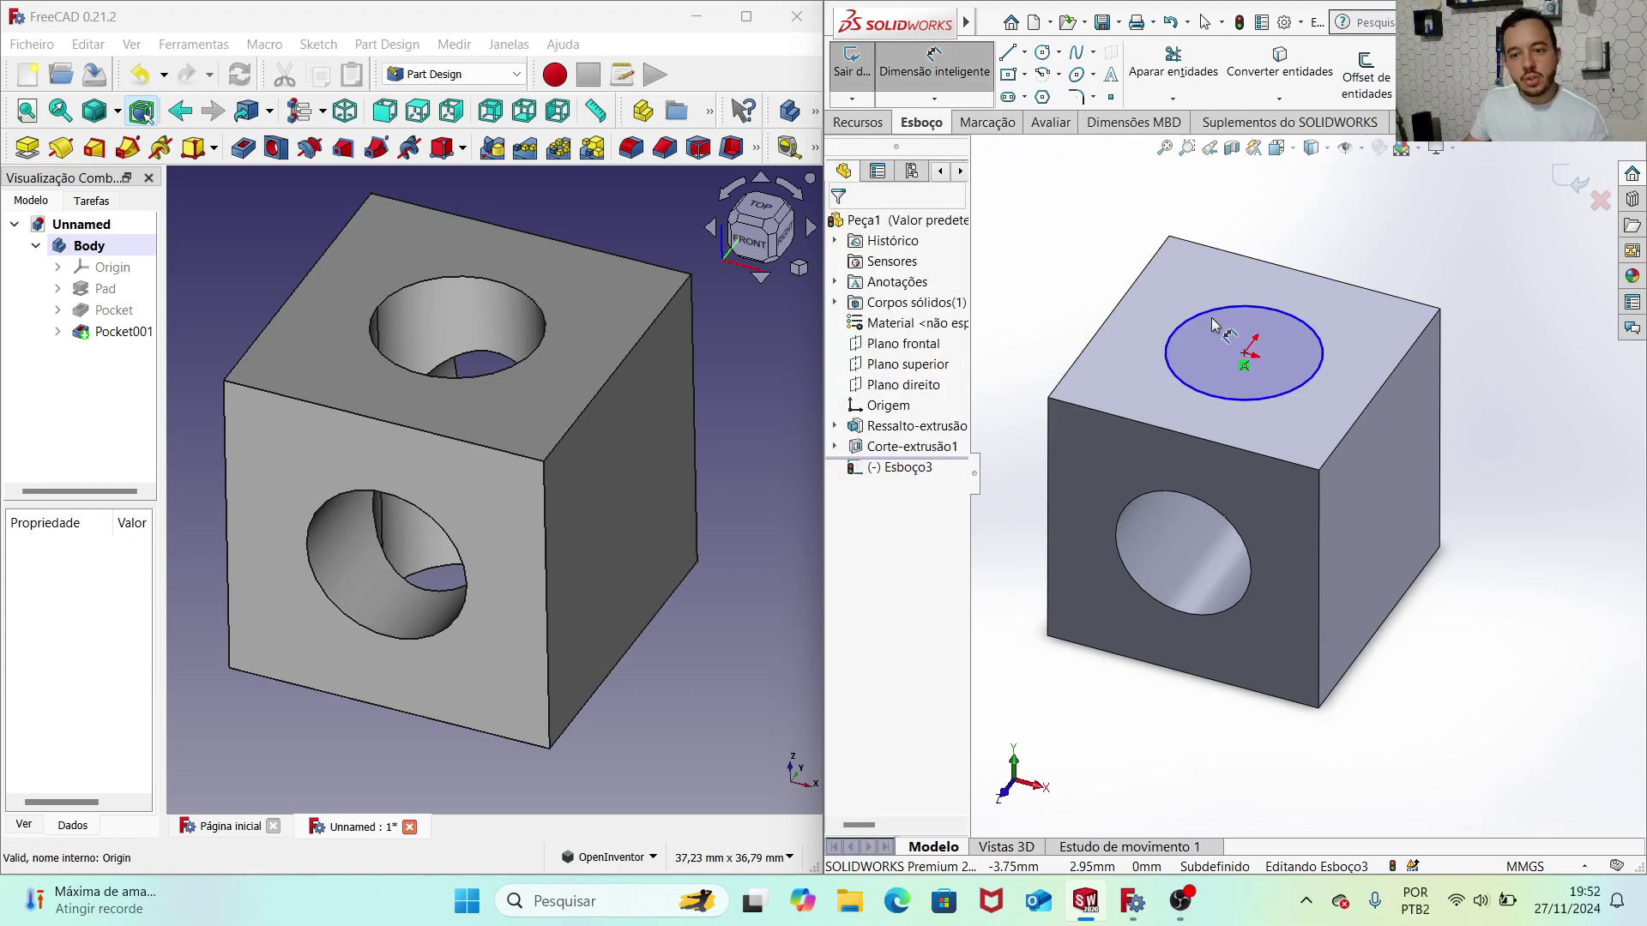
# Step: Dimension the top circle to a 10 mm diameter and exit the sketch
pyautogui.click(1210, 319)
pyautogui.click(1109, 267)
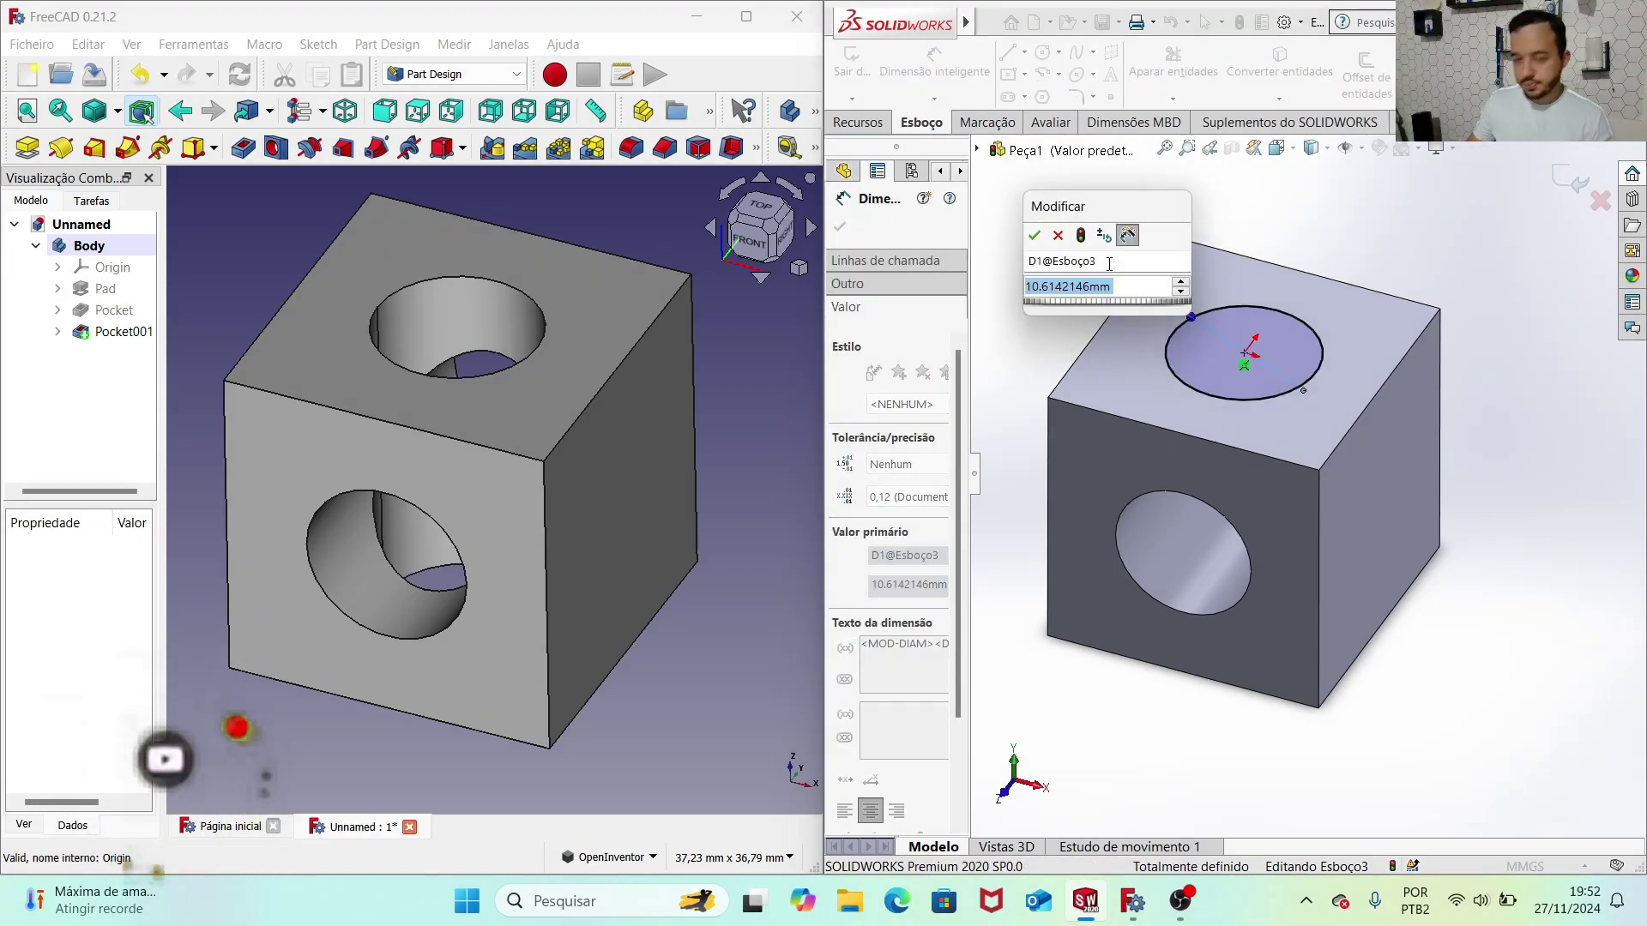
pyautogui.press('Return')
pyautogui.write('10')
pyautogui.press('Return')
pyautogui.press('Escape')
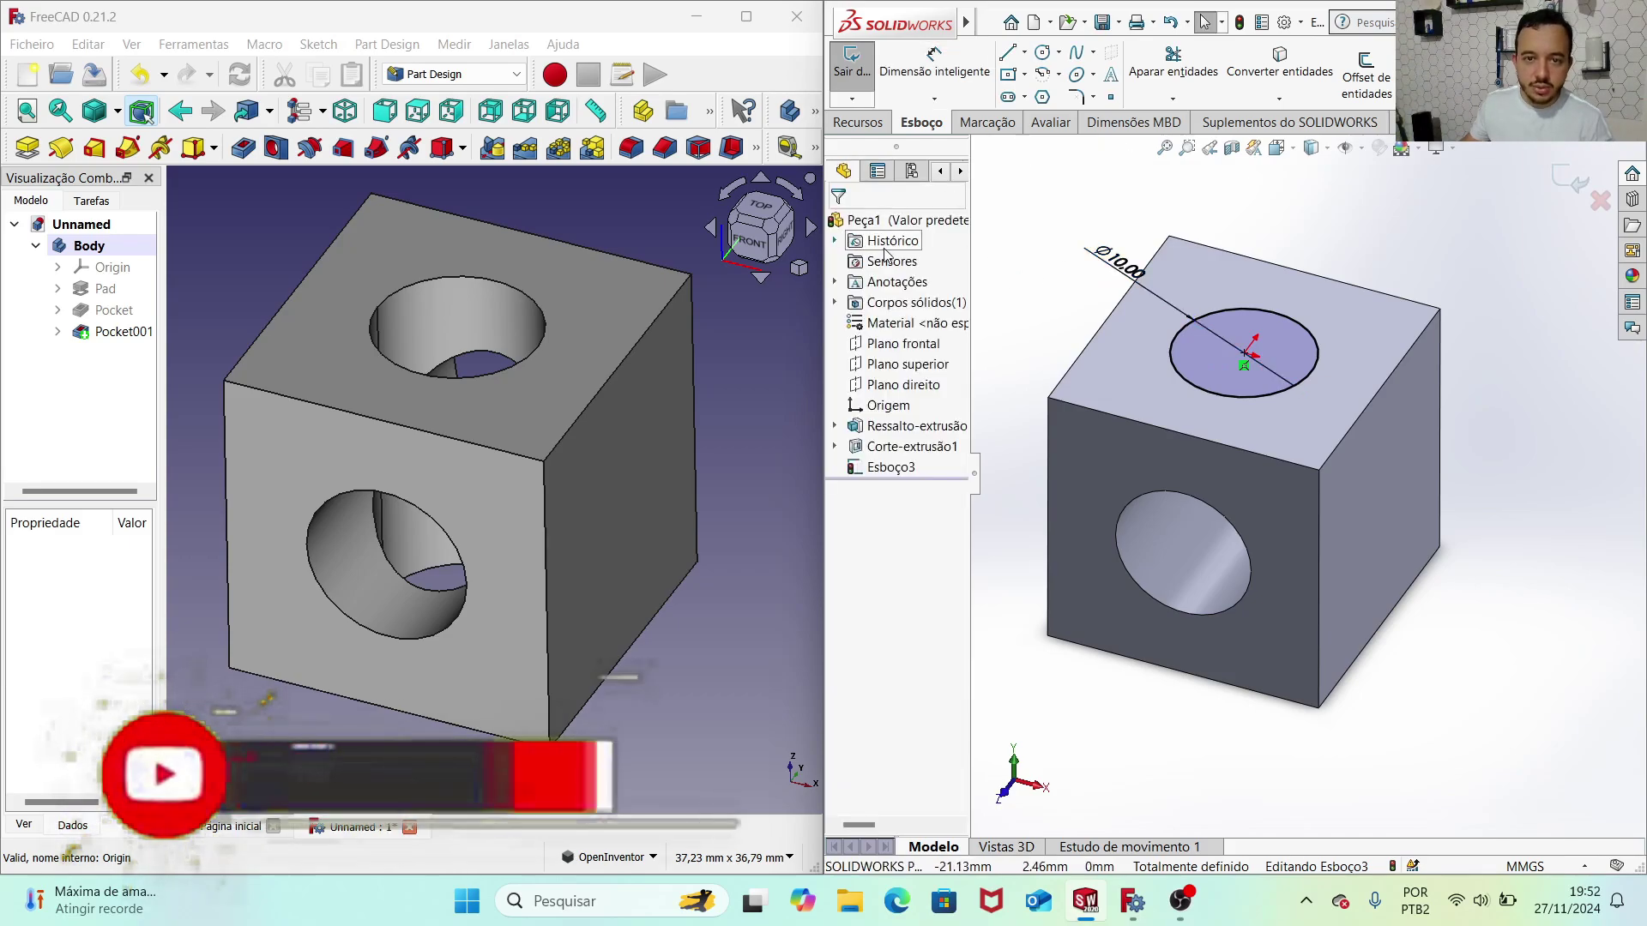
pyautogui.click(870, 126)
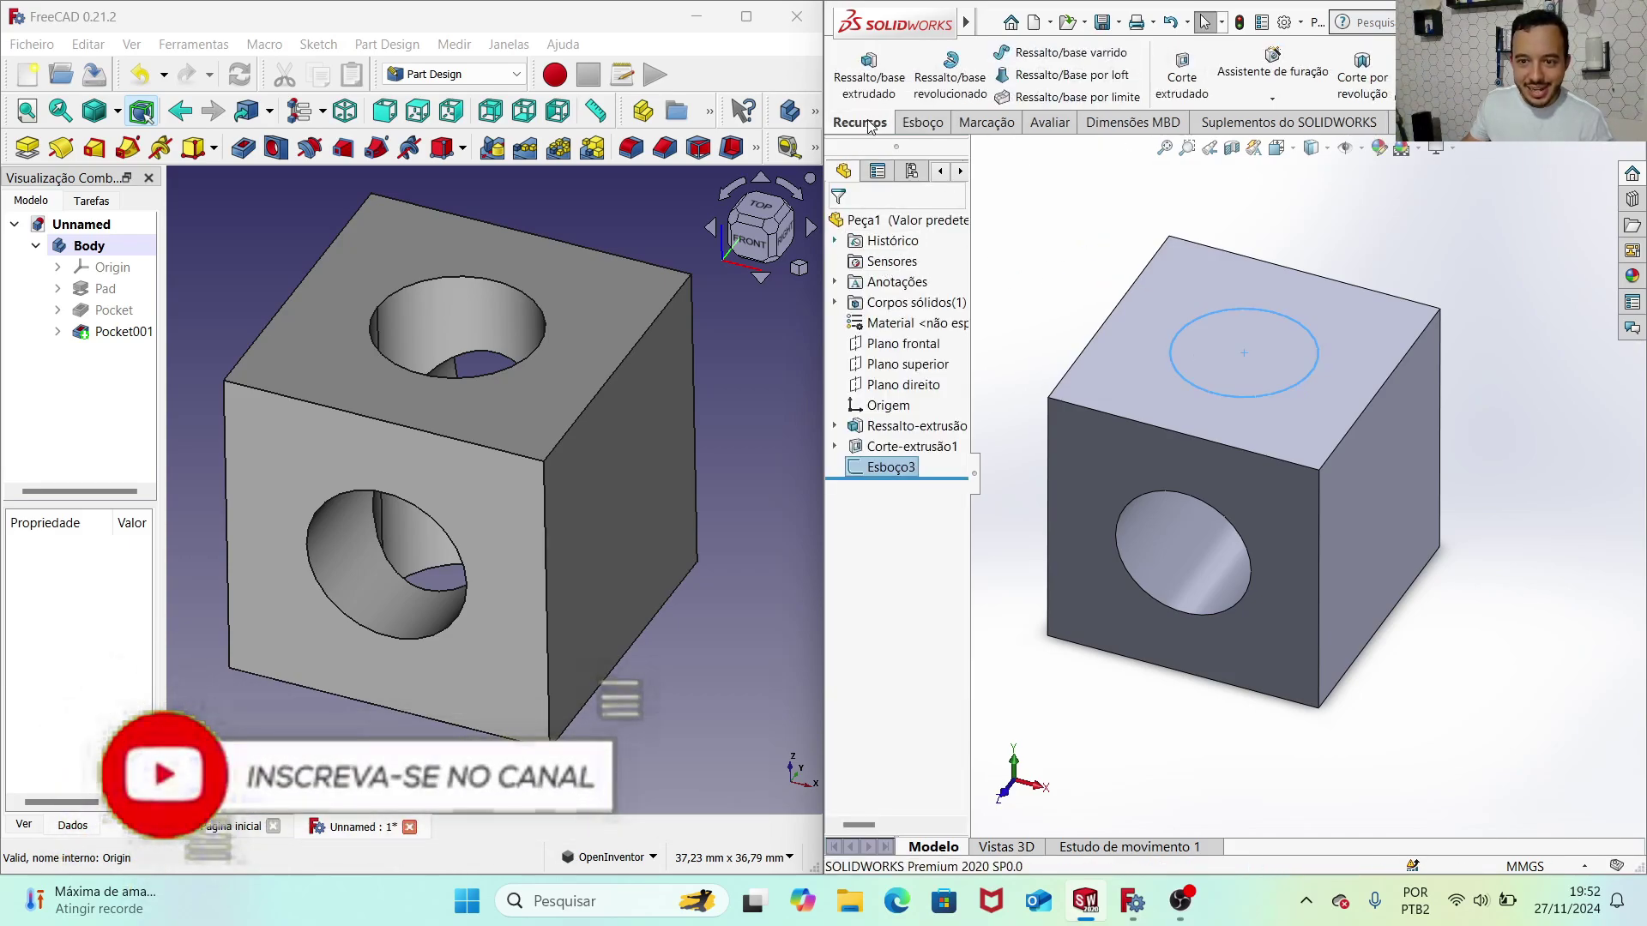
# Step: Extrude-cut the top circle with Direção 1 set to Passante and confirm
pyautogui.click(1205, 74)
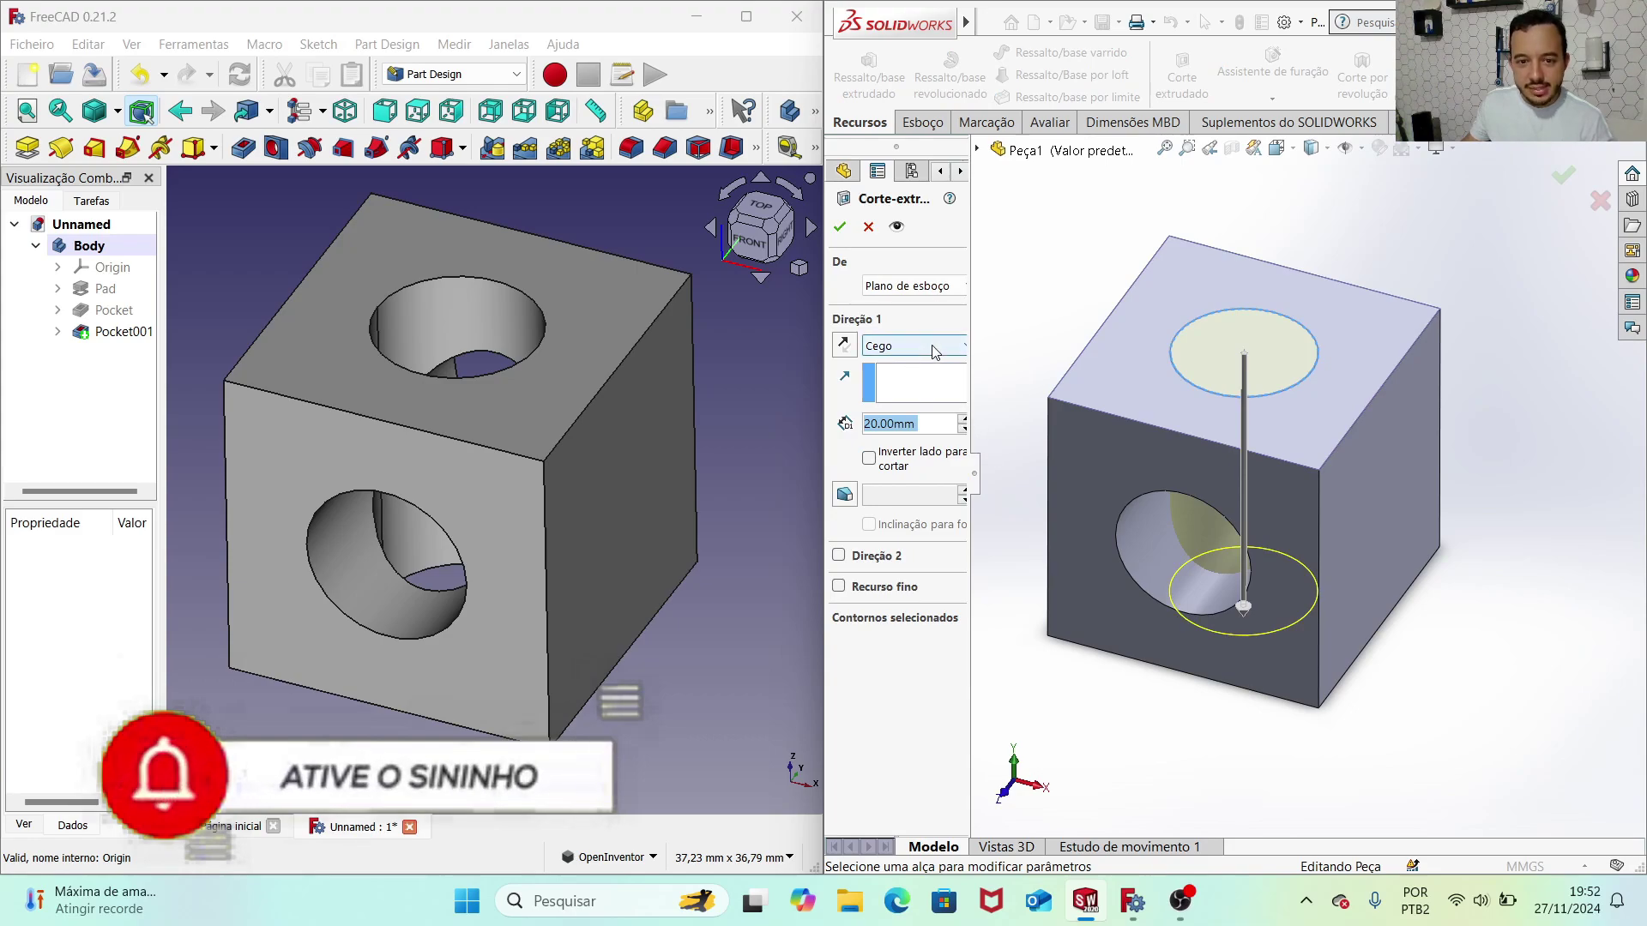
pyautogui.click(913, 346)
pyautogui.click(924, 361)
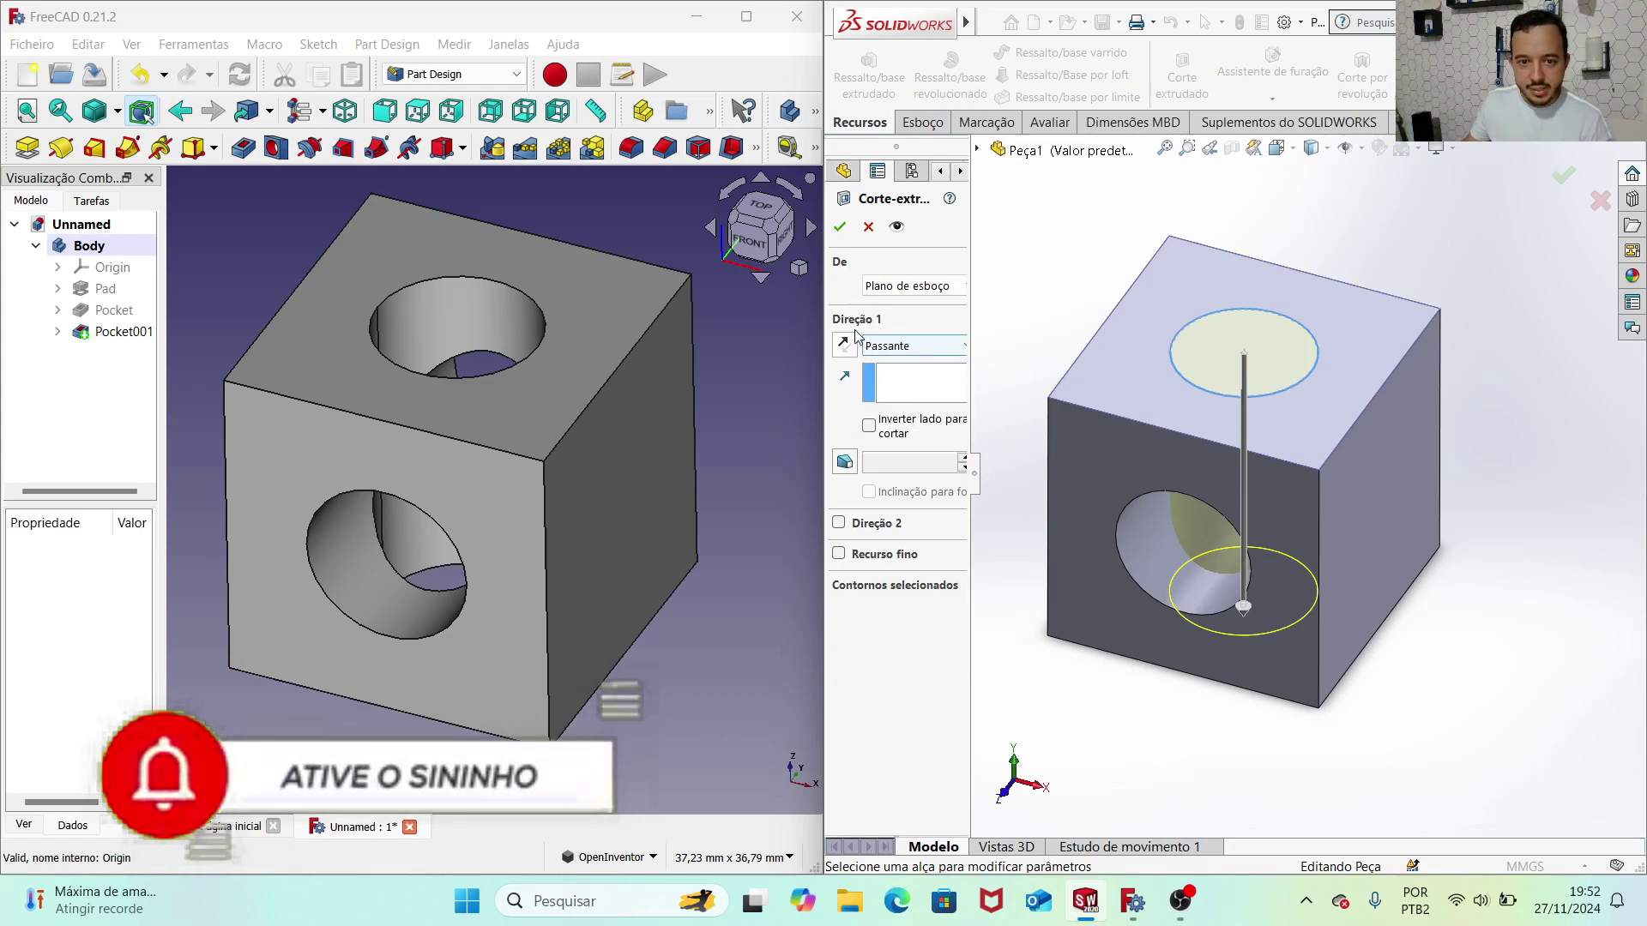
pyautogui.click(839, 226)
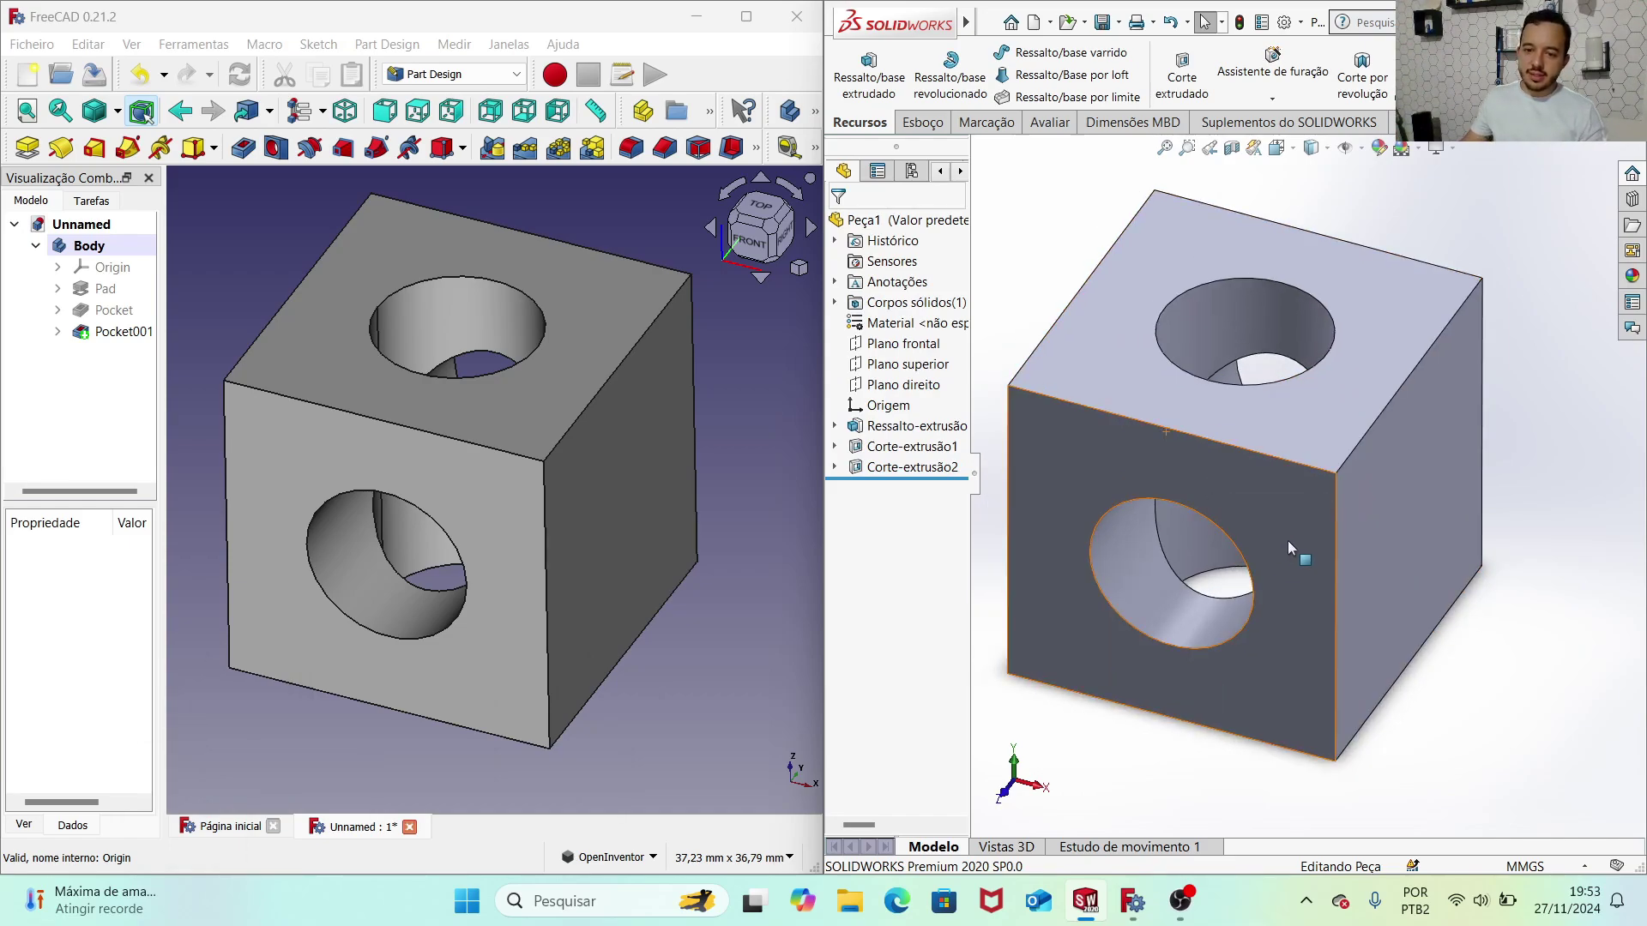
pyautogui.scroll(-1, 1295, 545)
pyautogui.scroll(-1, 1305, 551)
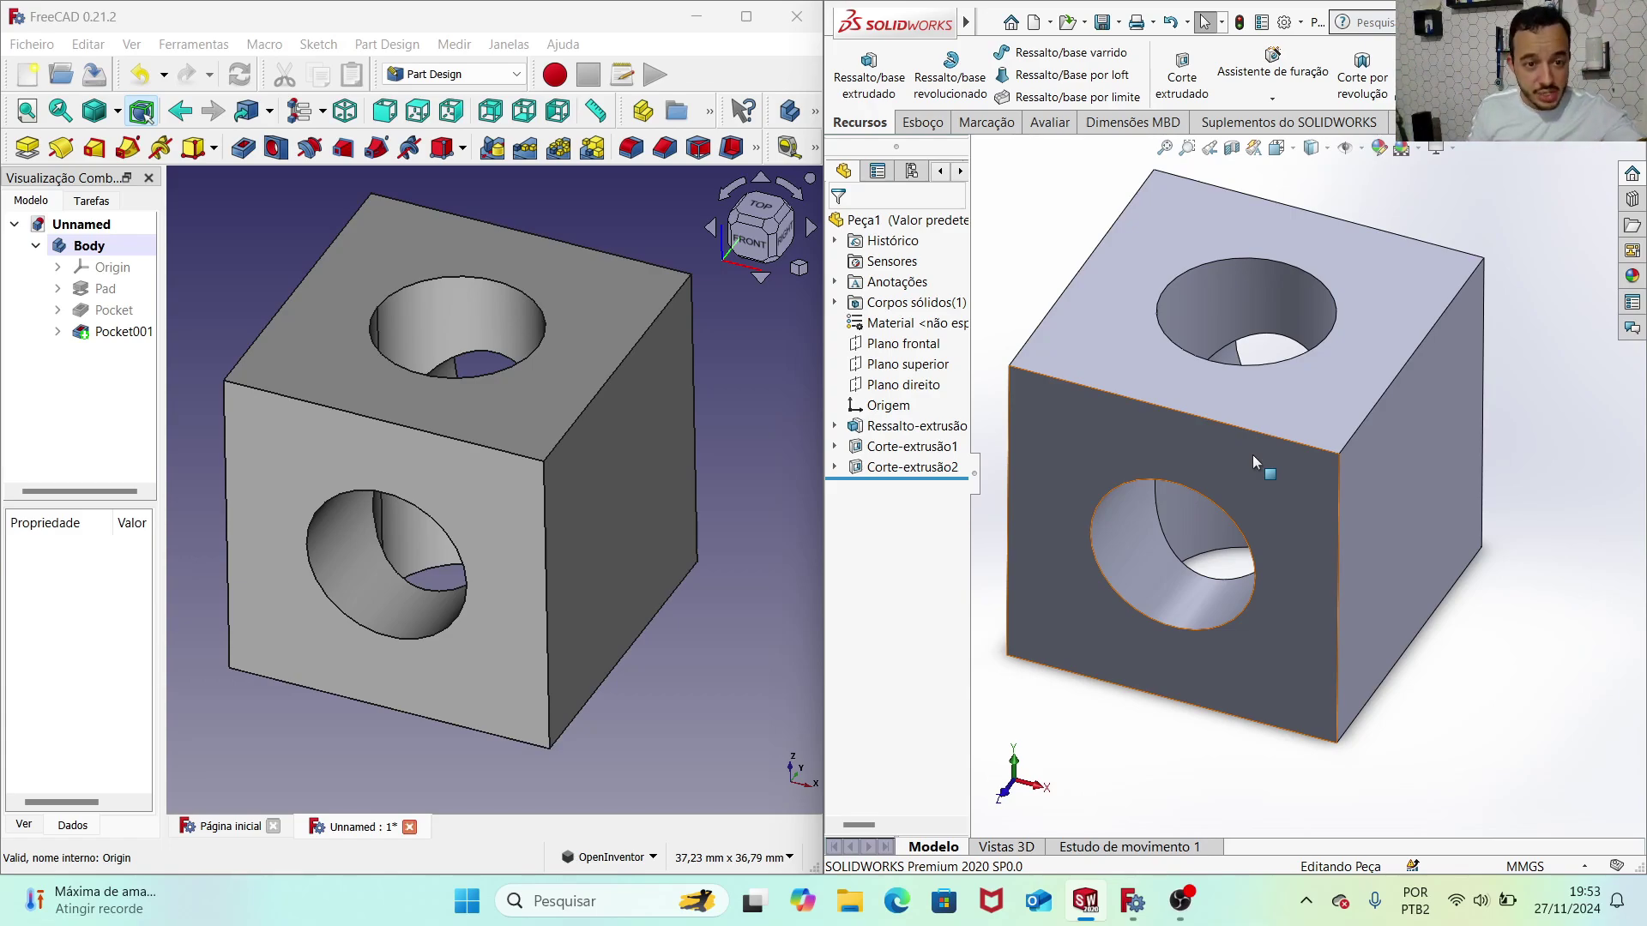
pyautogui.scroll(2, 570, 391)
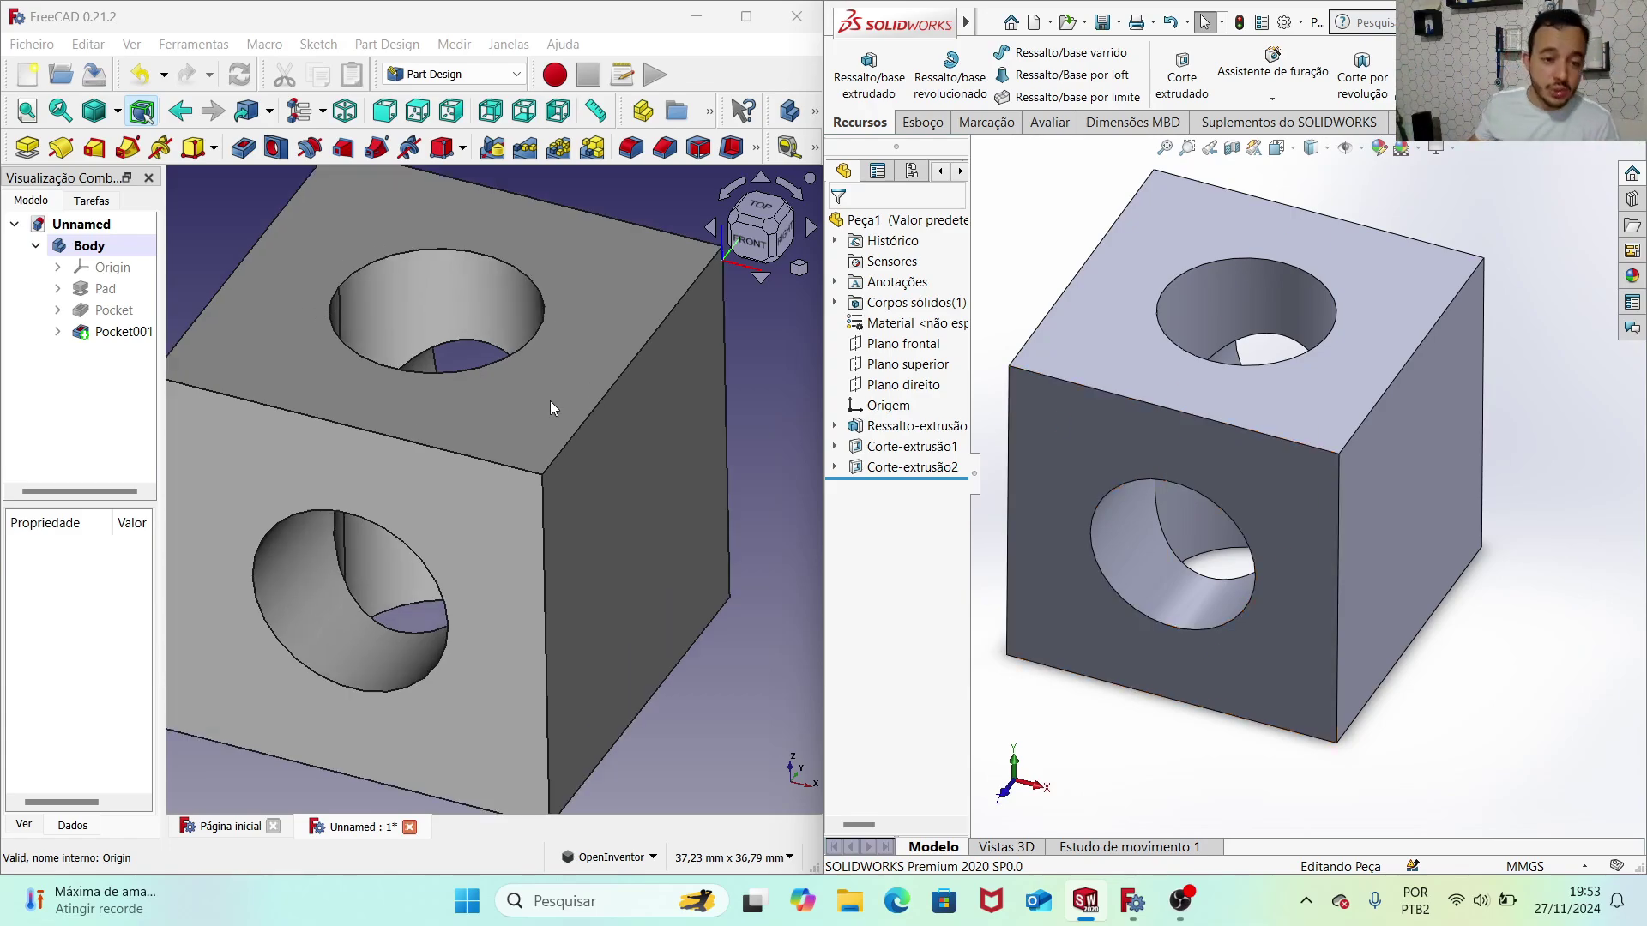
pyautogui.scroll(-3, 549, 400)
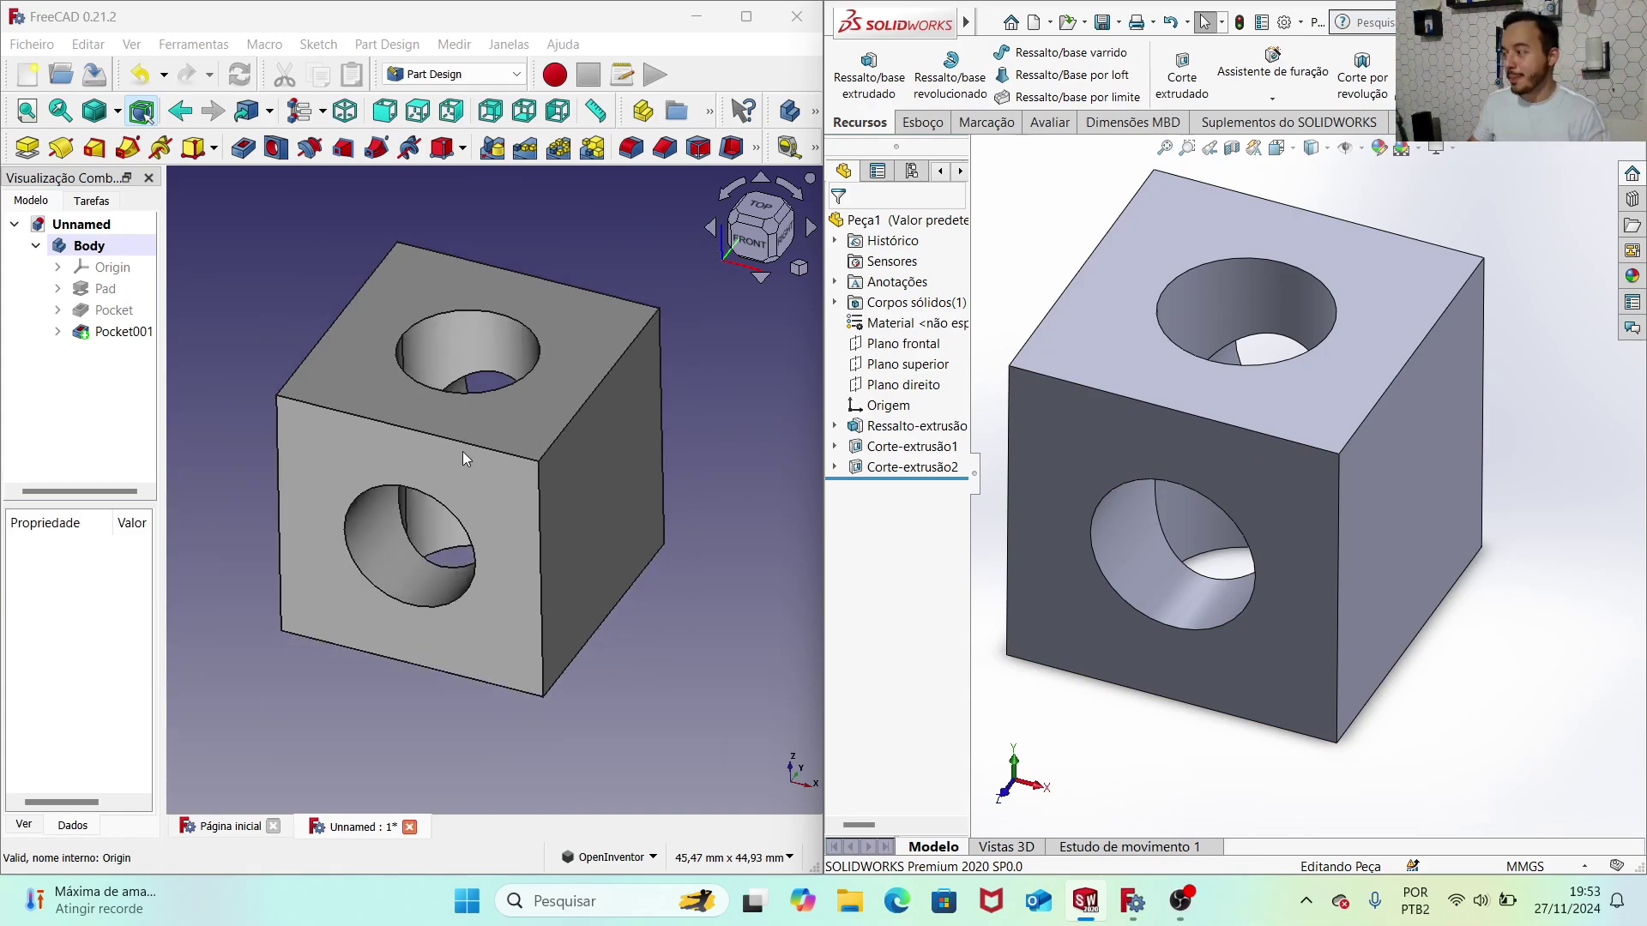
pyautogui.scroll(2, 1238, 381)
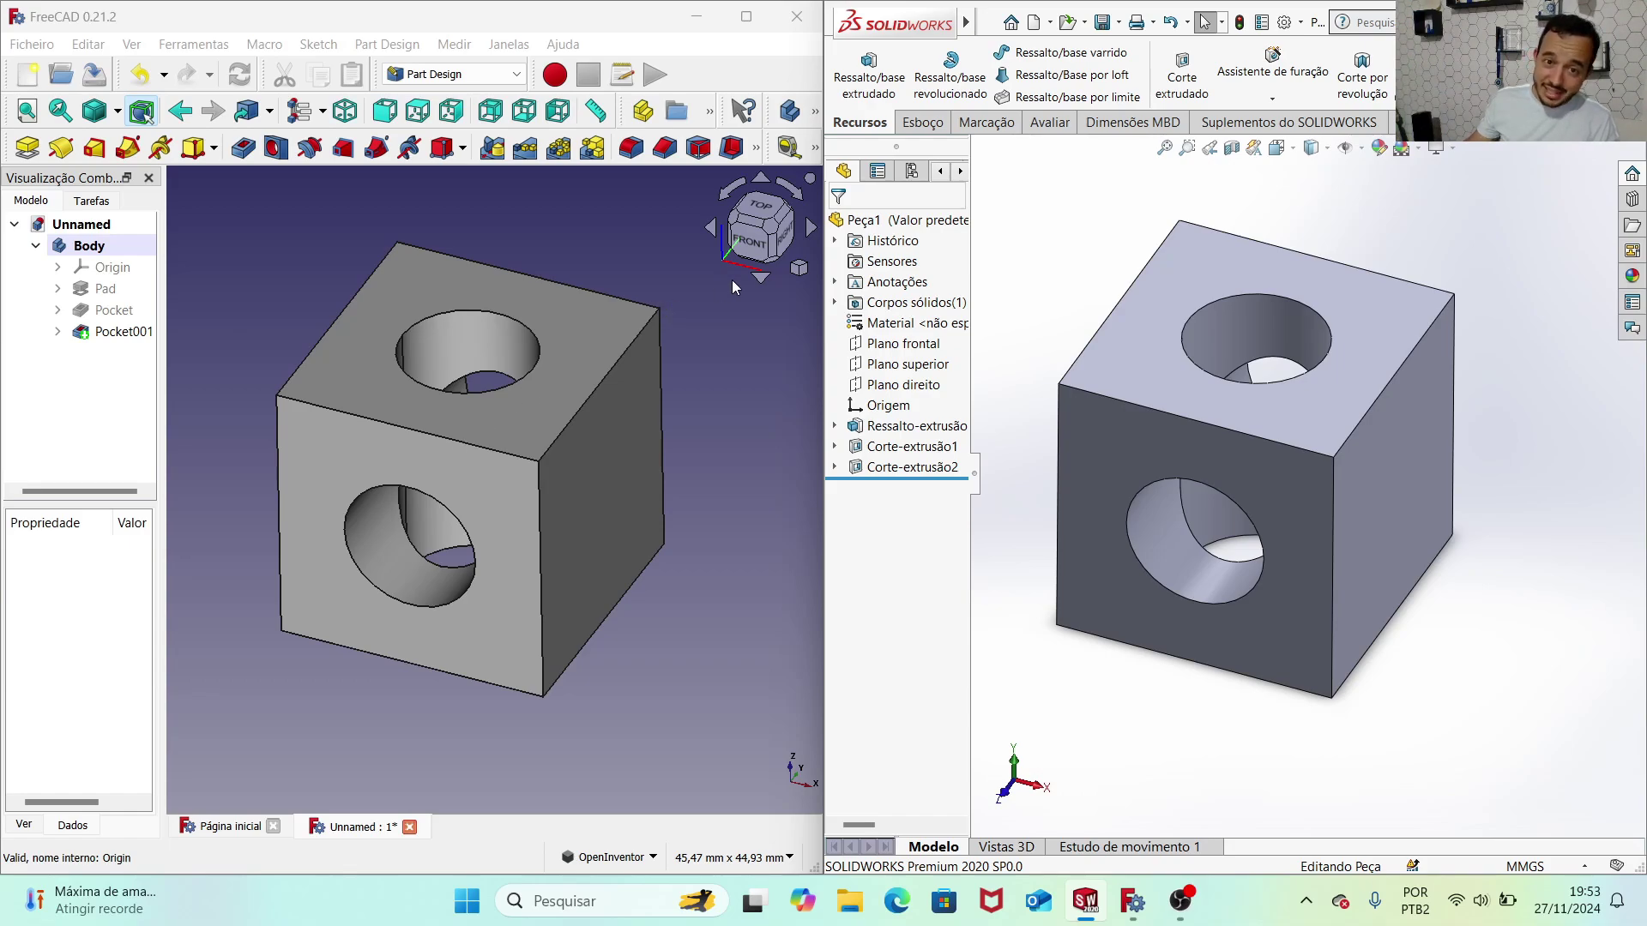
pyautogui.click(746, 234)
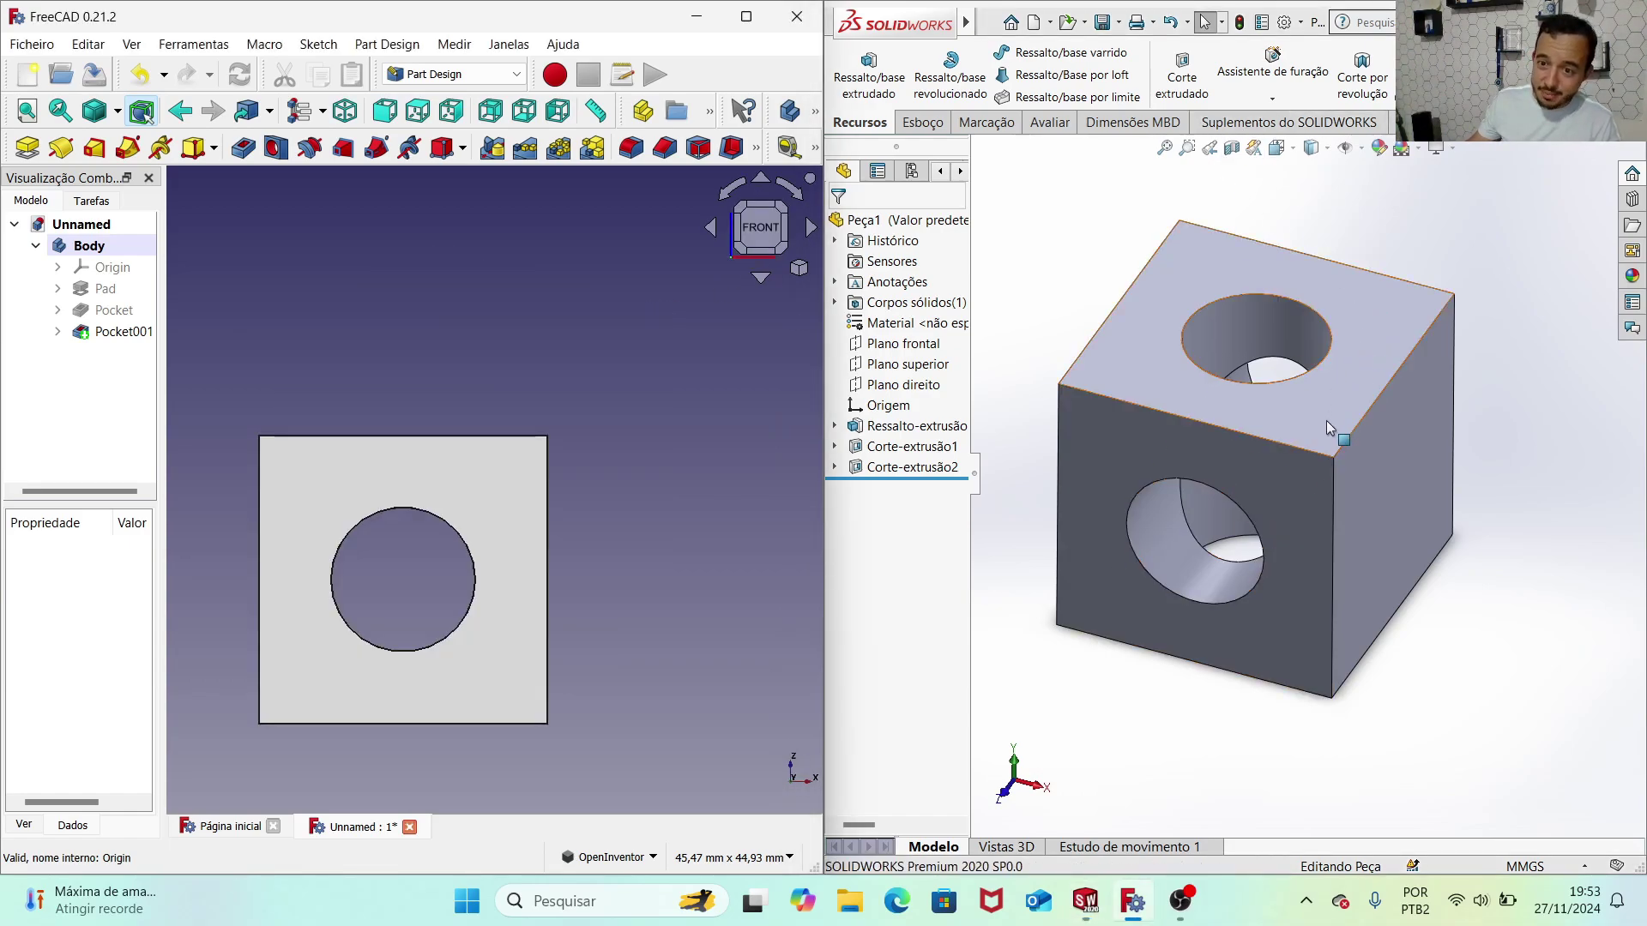
pyautogui.click(1308, 476)
pyautogui.press('space')
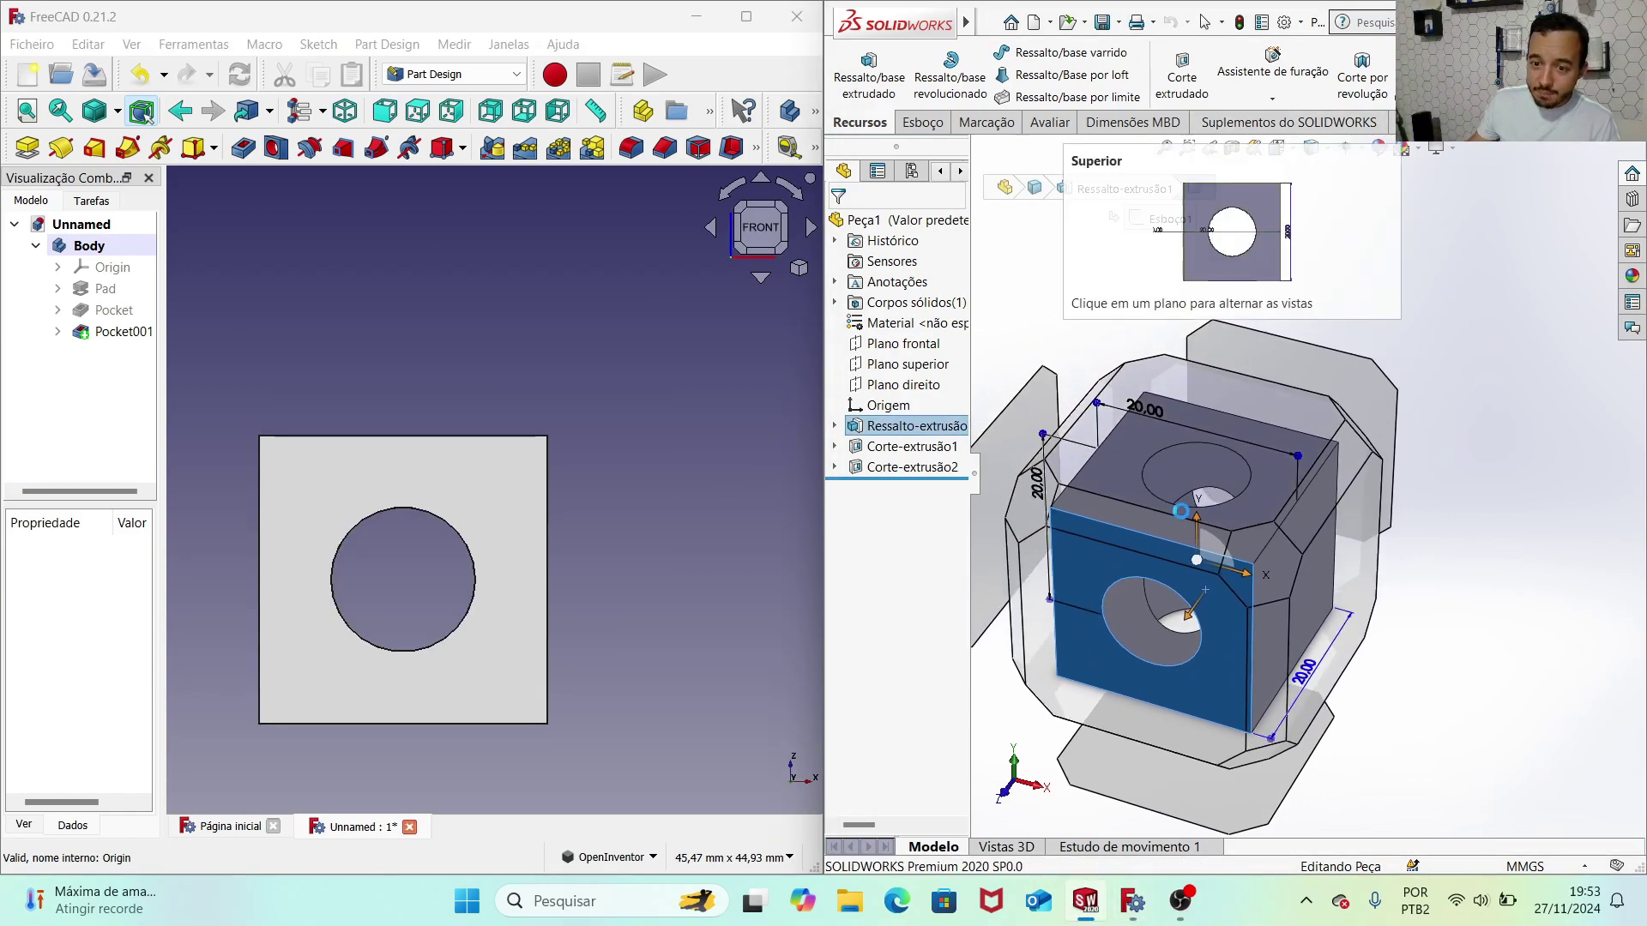
pyautogui.click(1110, 564)
pyautogui.scroll(2, 417, 622)
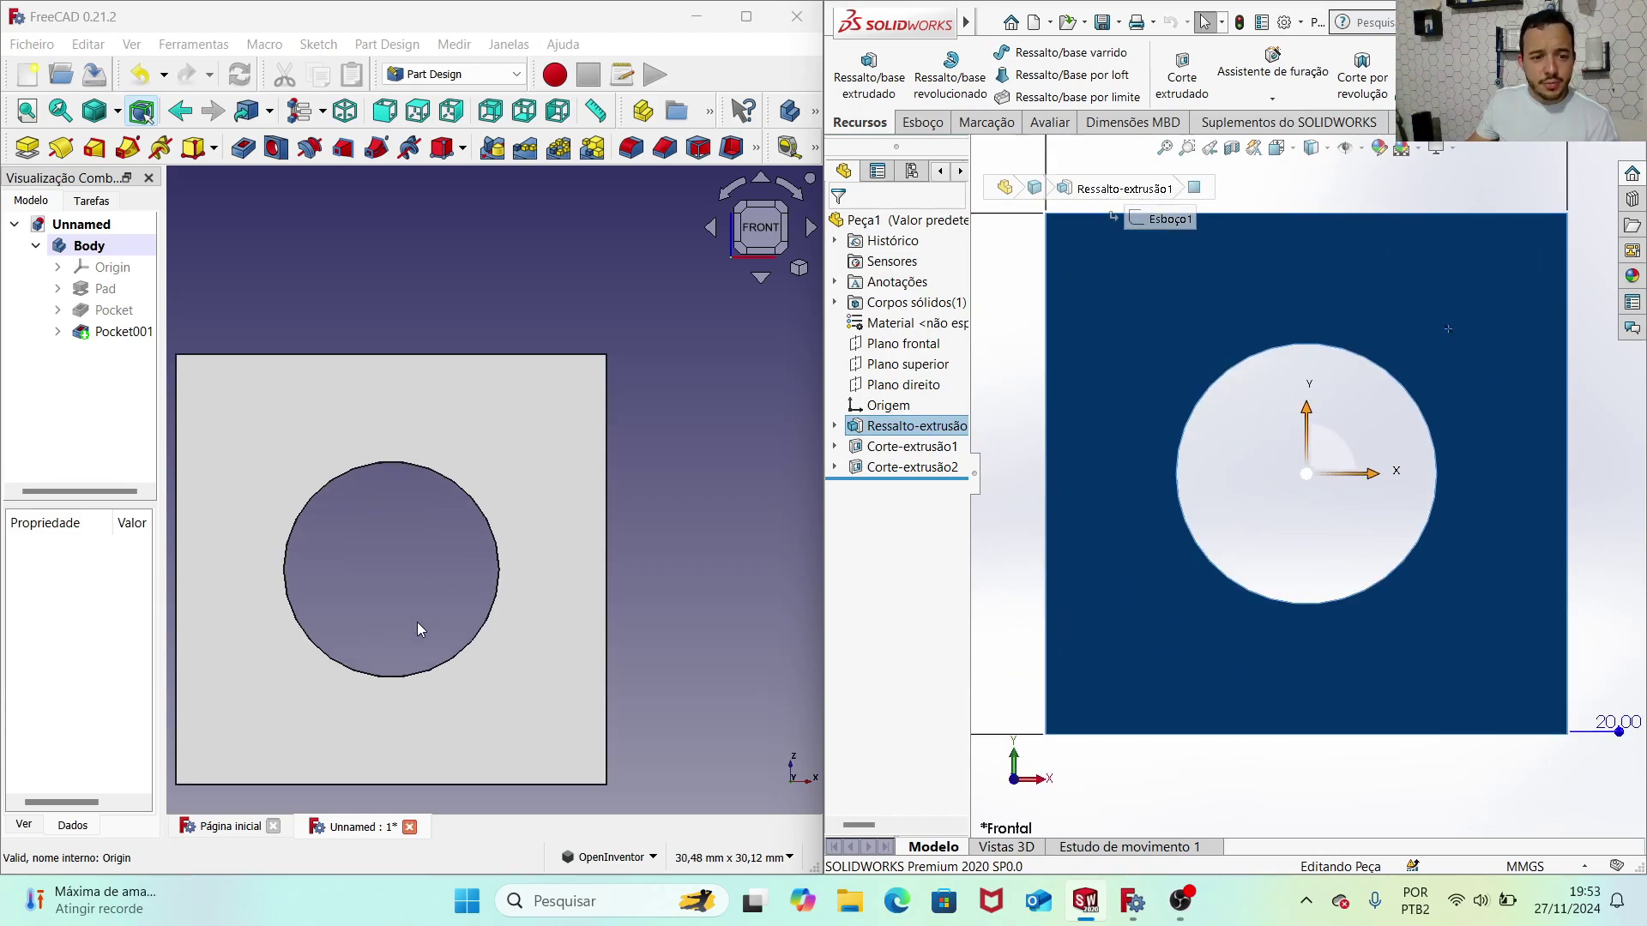
pyautogui.moveTo(417, 621); pyautogui.dragTo(487, 524, button='middle')
pyautogui.scroll(1, 477, 503)
pyautogui.scroll(-2, 746, 468)
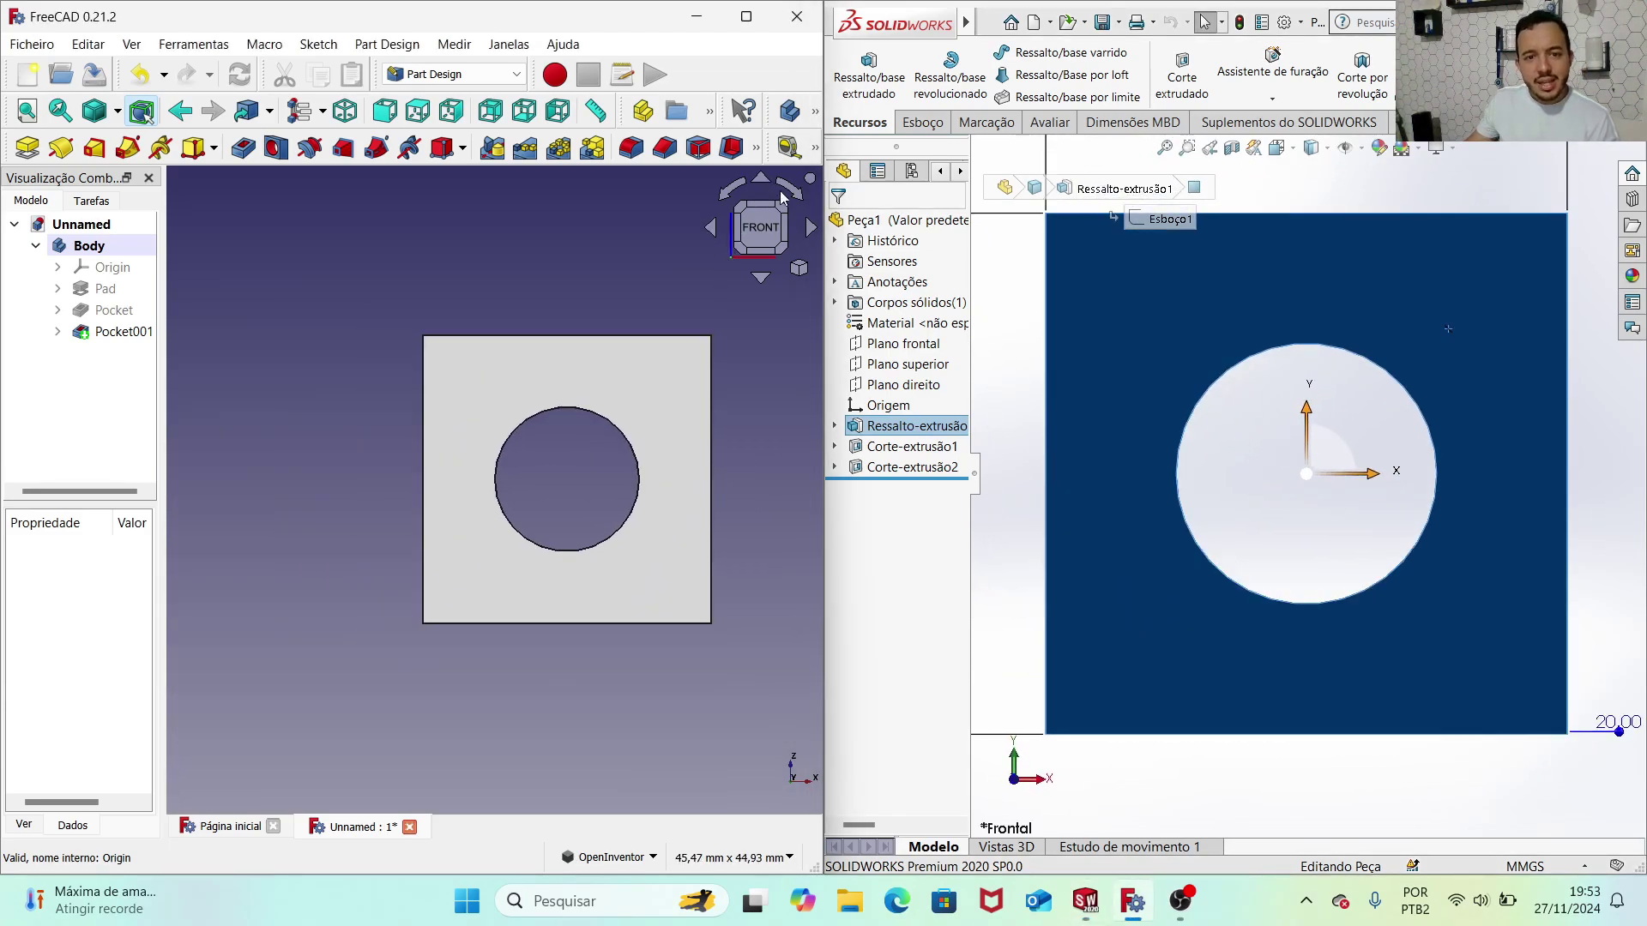
pyautogui.click(798, 268)
pyautogui.moveTo(481, 379)
pyautogui.mouseDown()
pyautogui.moveTo(518, 365)
pyautogui.moveTo(506, 414)
pyautogui.mouseUp()
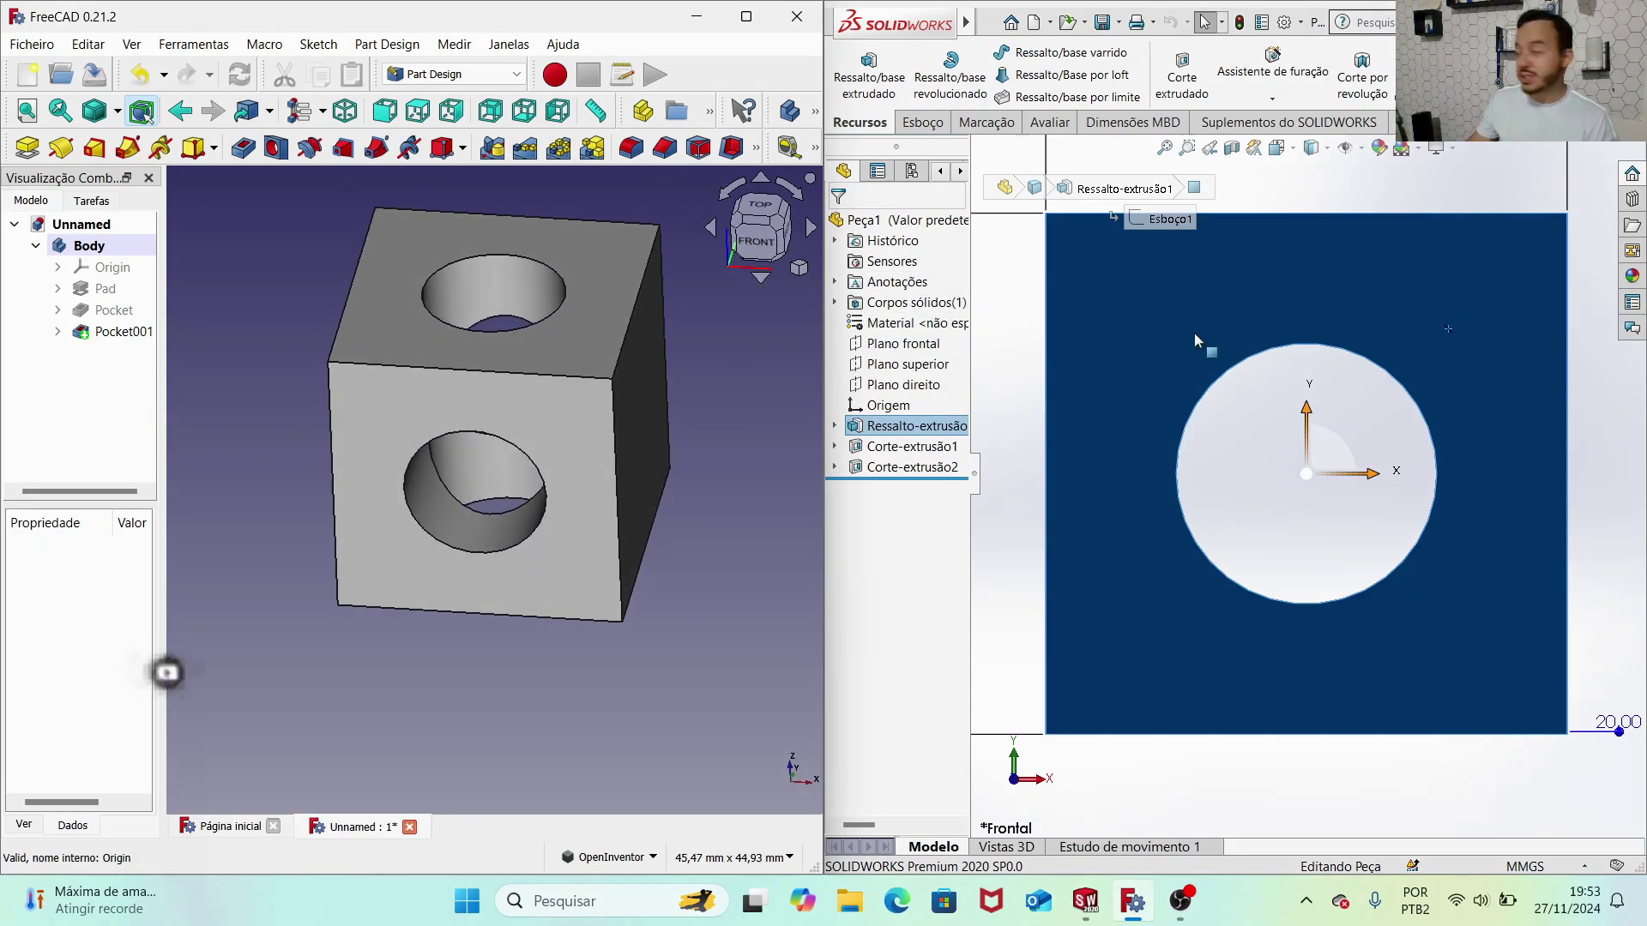
pyautogui.click(1310, 680)
pyautogui.moveTo(1491, 422)
pyautogui.mouseDown(button='middle')
pyautogui.moveTo(1433, 512)
pyautogui.moveTo(1469, 491)
pyautogui.moveTo(1153, 448)
pyautogui.moveTo(1065, 387)
pyautogui.moveTo(1132, 356)
pyautogui.moveTo(1073, 429)
pyautogui.mouseUp(button='middle')
pyautogui.scroll(-4, 1178, 484)
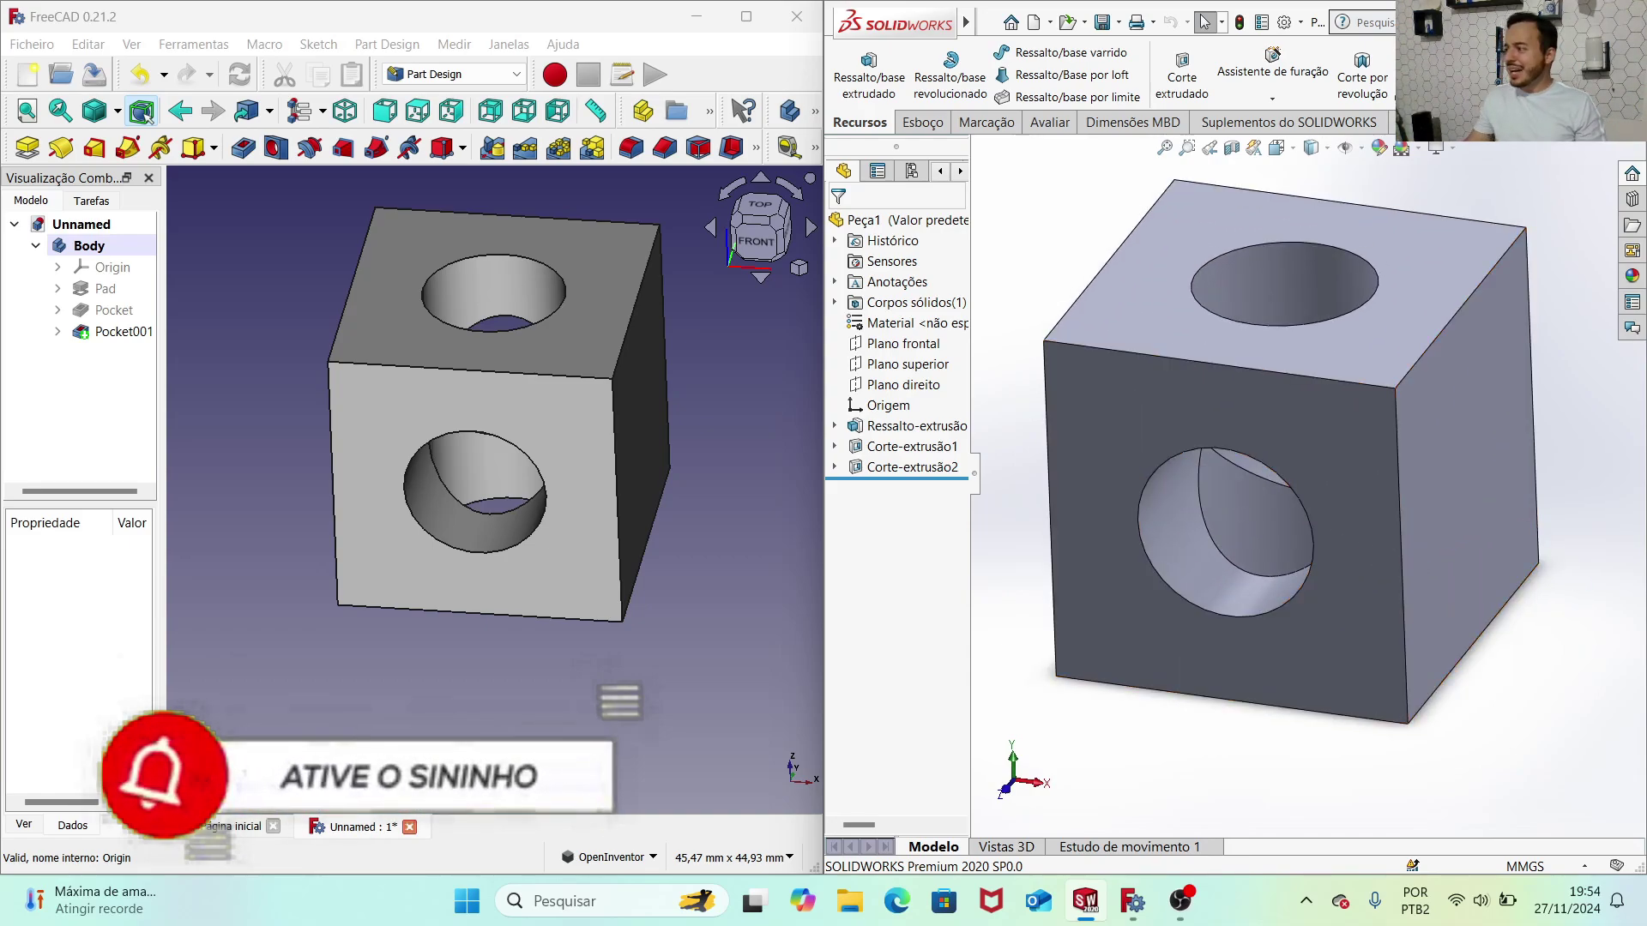
pyautogui.scroll(2, 542, 544)
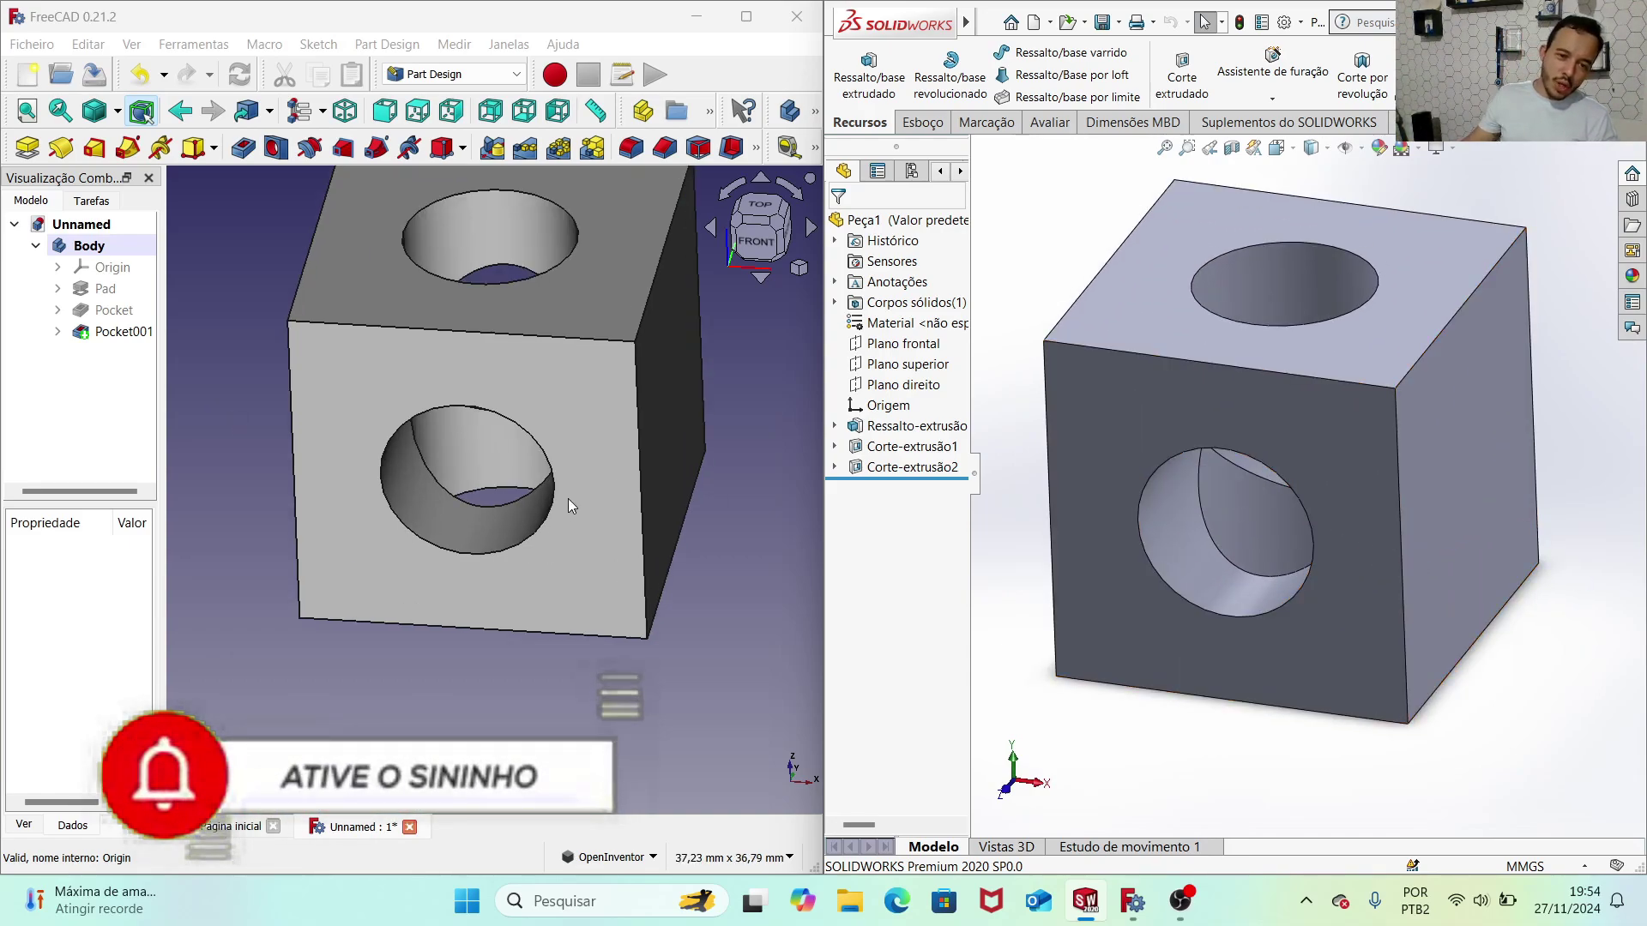